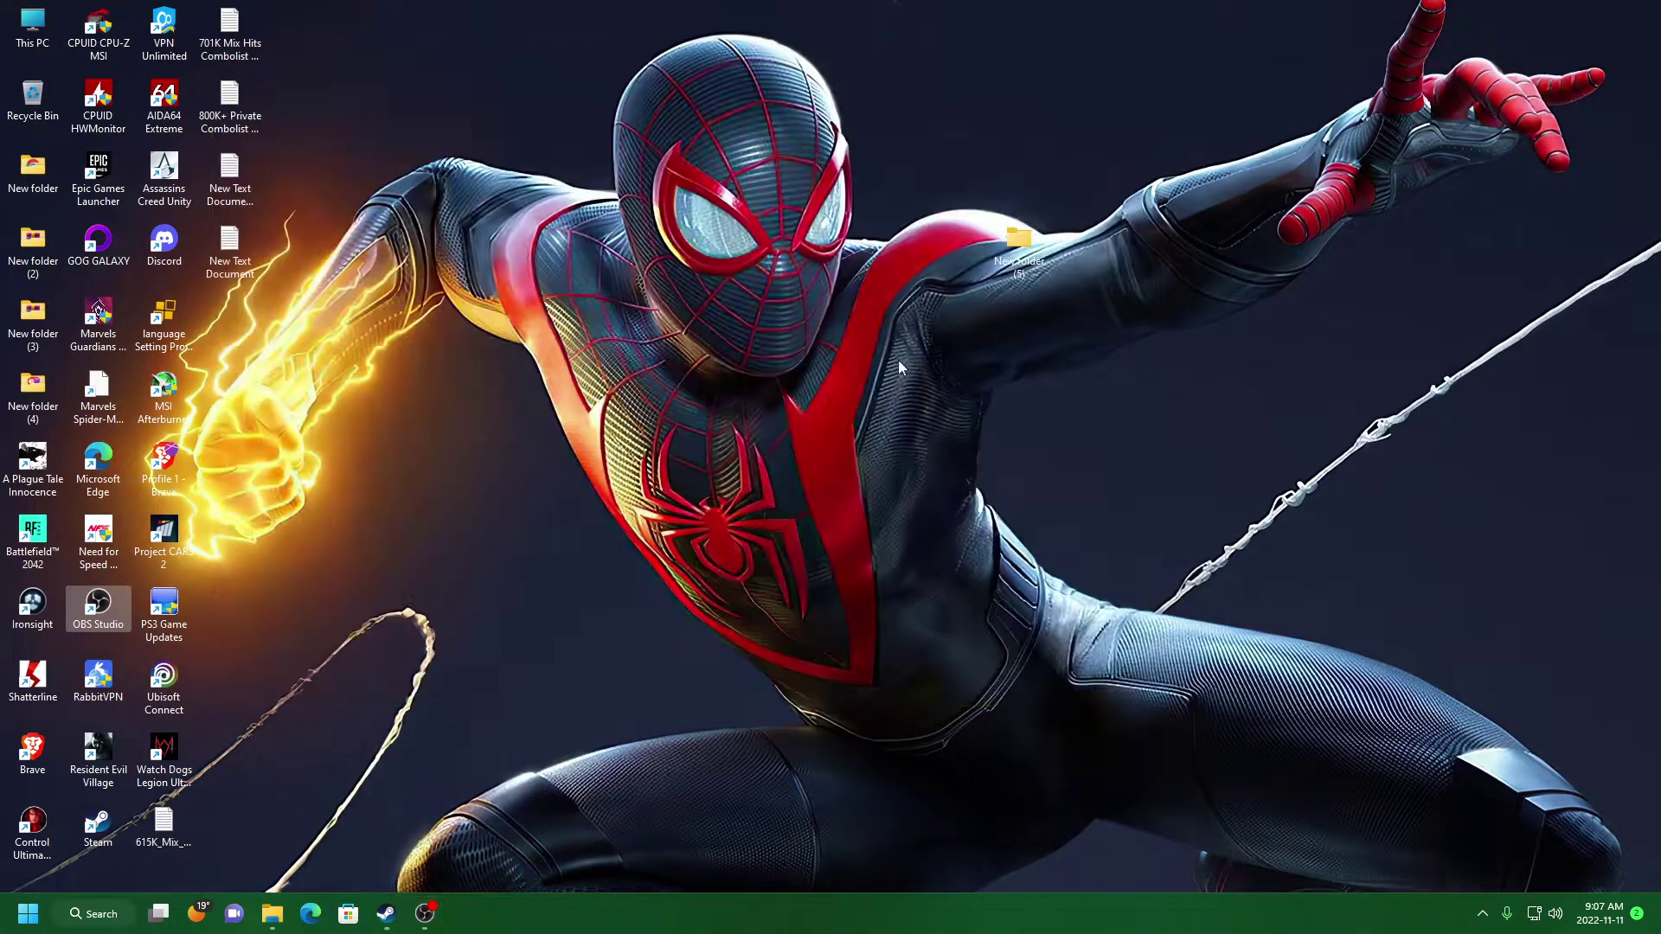
Step: Refresh the desktop three times from its context menu
right_click(846, 421)
left_click(894, 495)
right_click(884, 446)
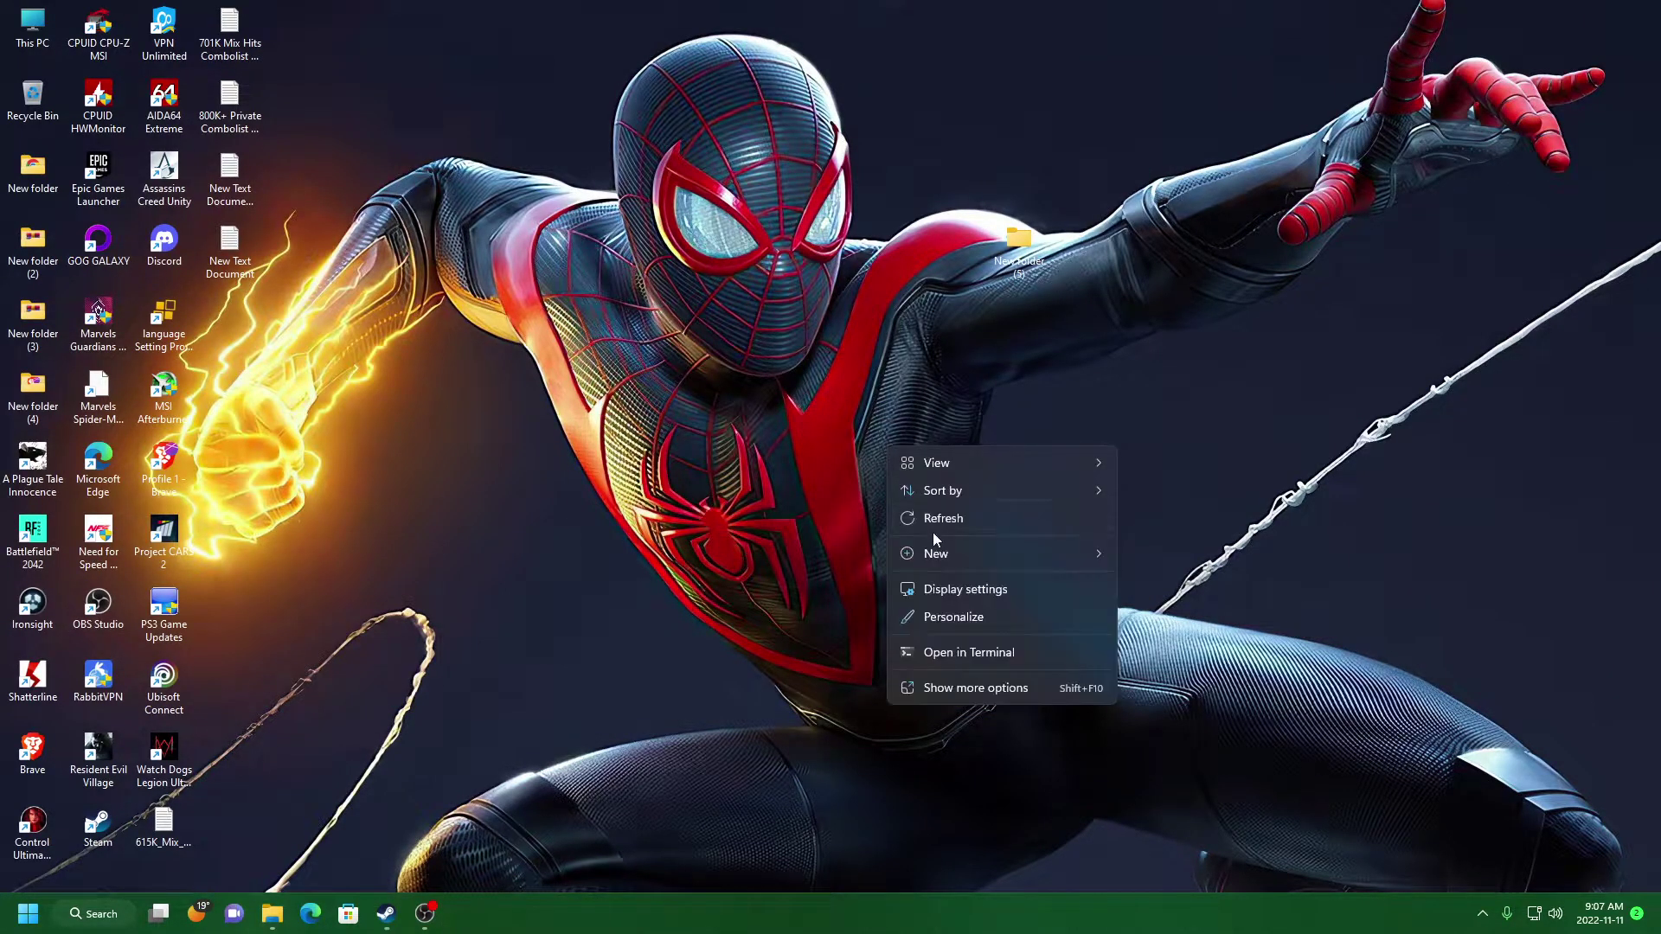
left_click(938, 519)
right_click(920, 479)
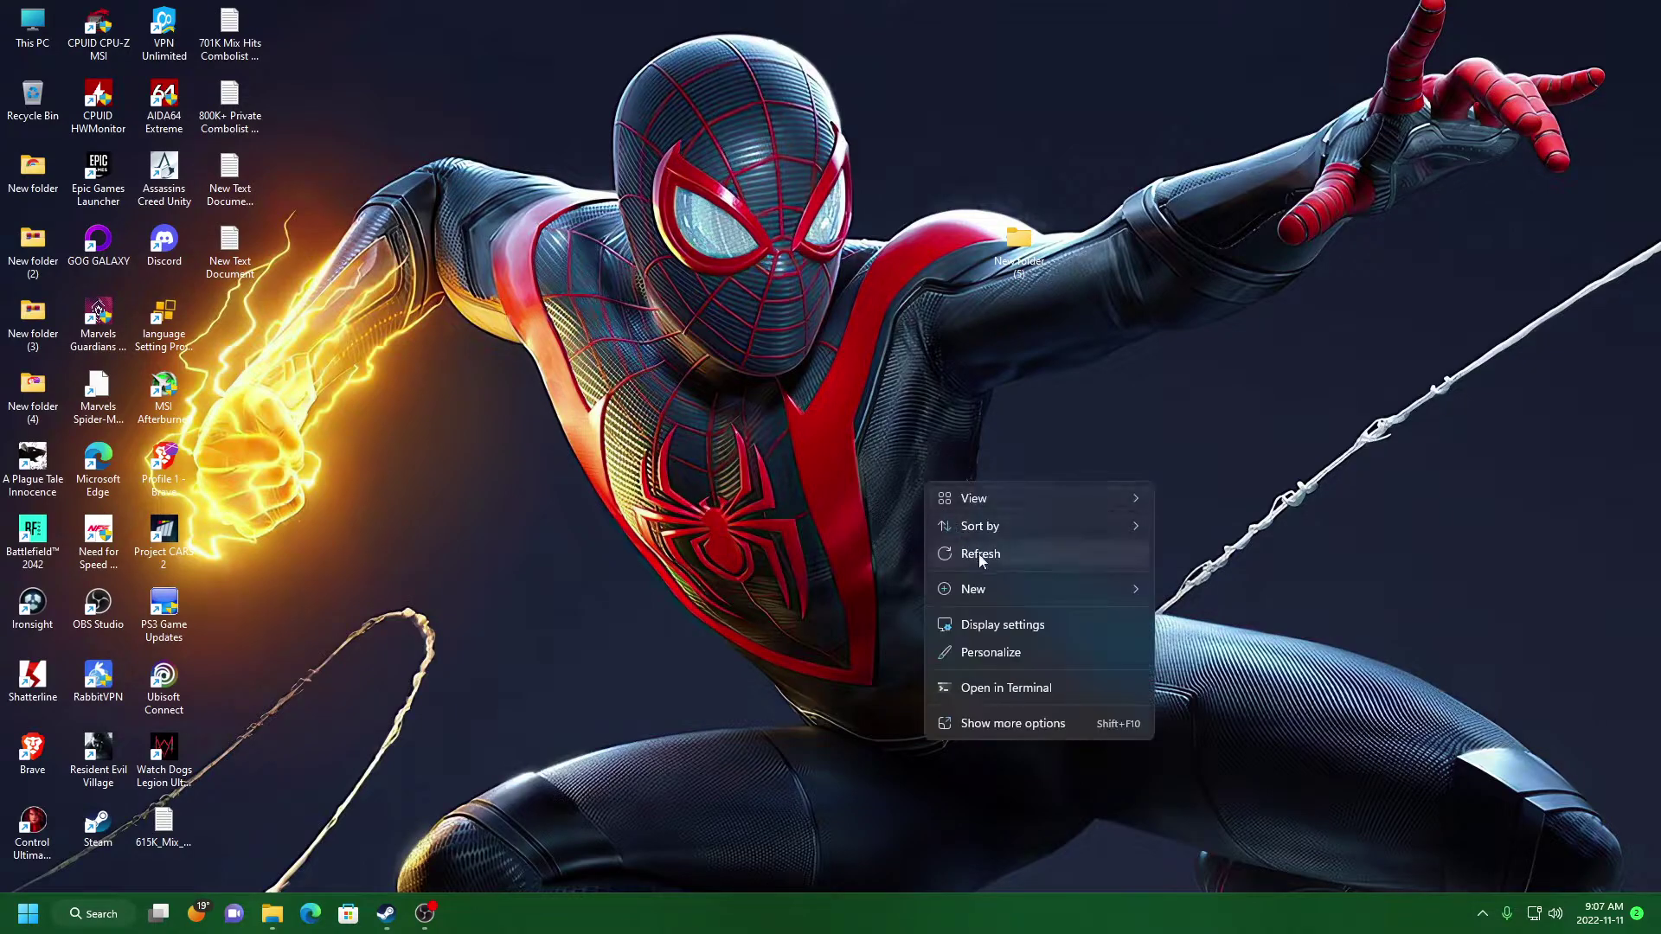
left_click(978, 553)
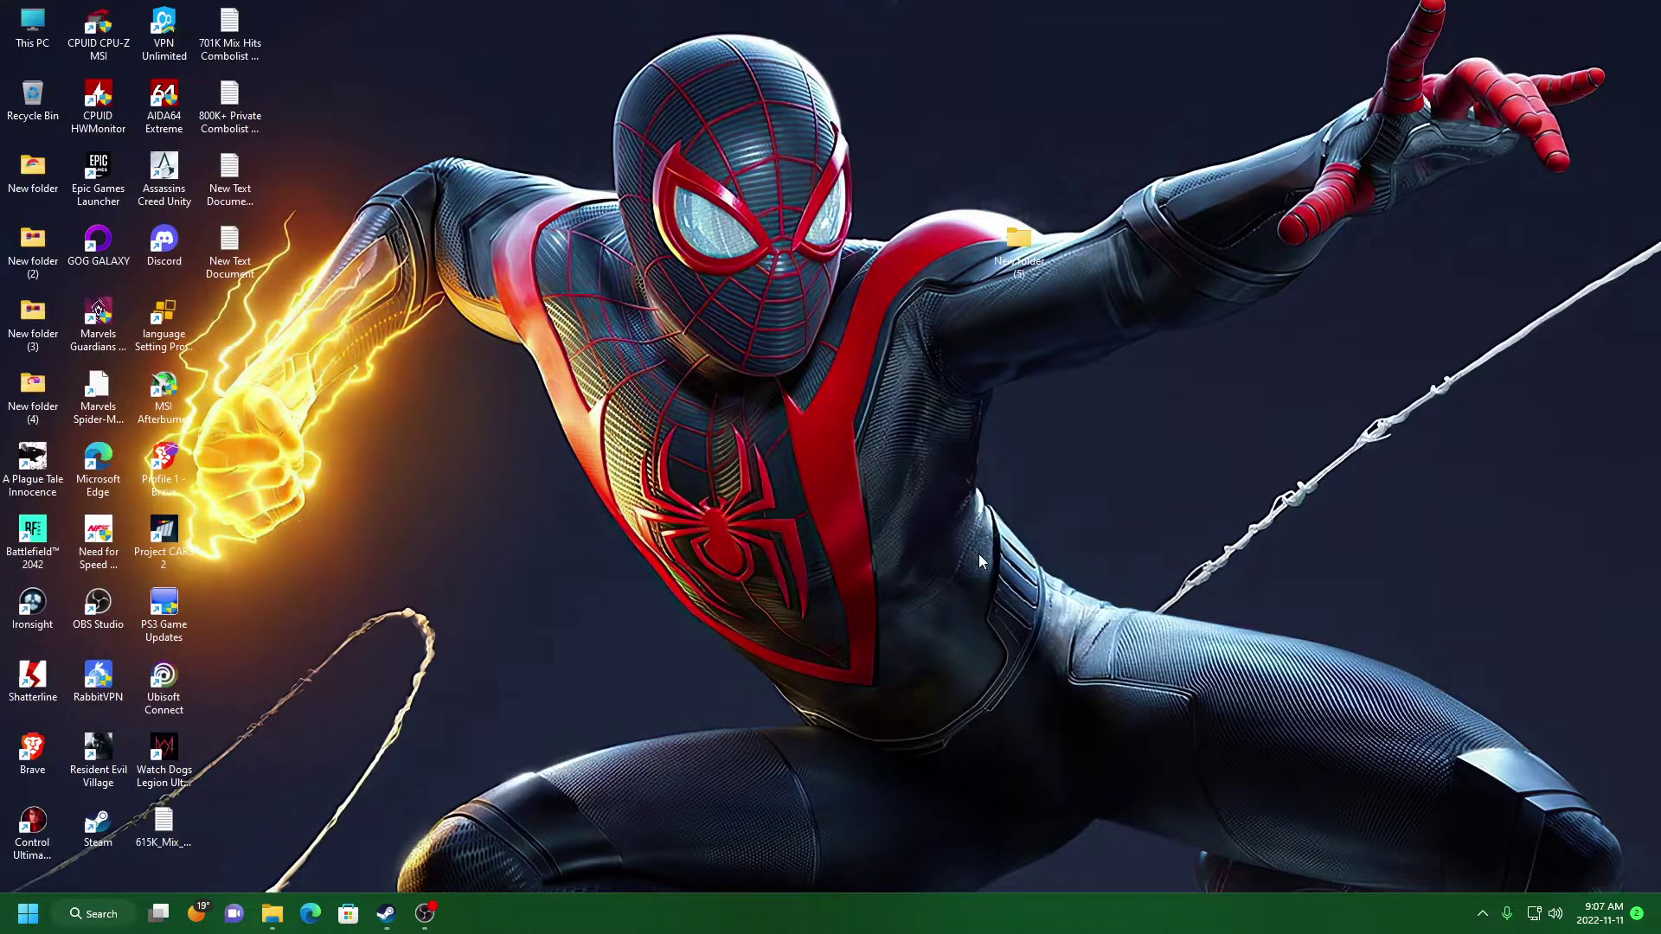
Step: Refresh the desktop twice more, then launch Marvel's Guardians of the Galaxy from its shortcut
right_click(802, 495)
left_click(859, 566)
right_click(850, 547)
left_click(913, 621)
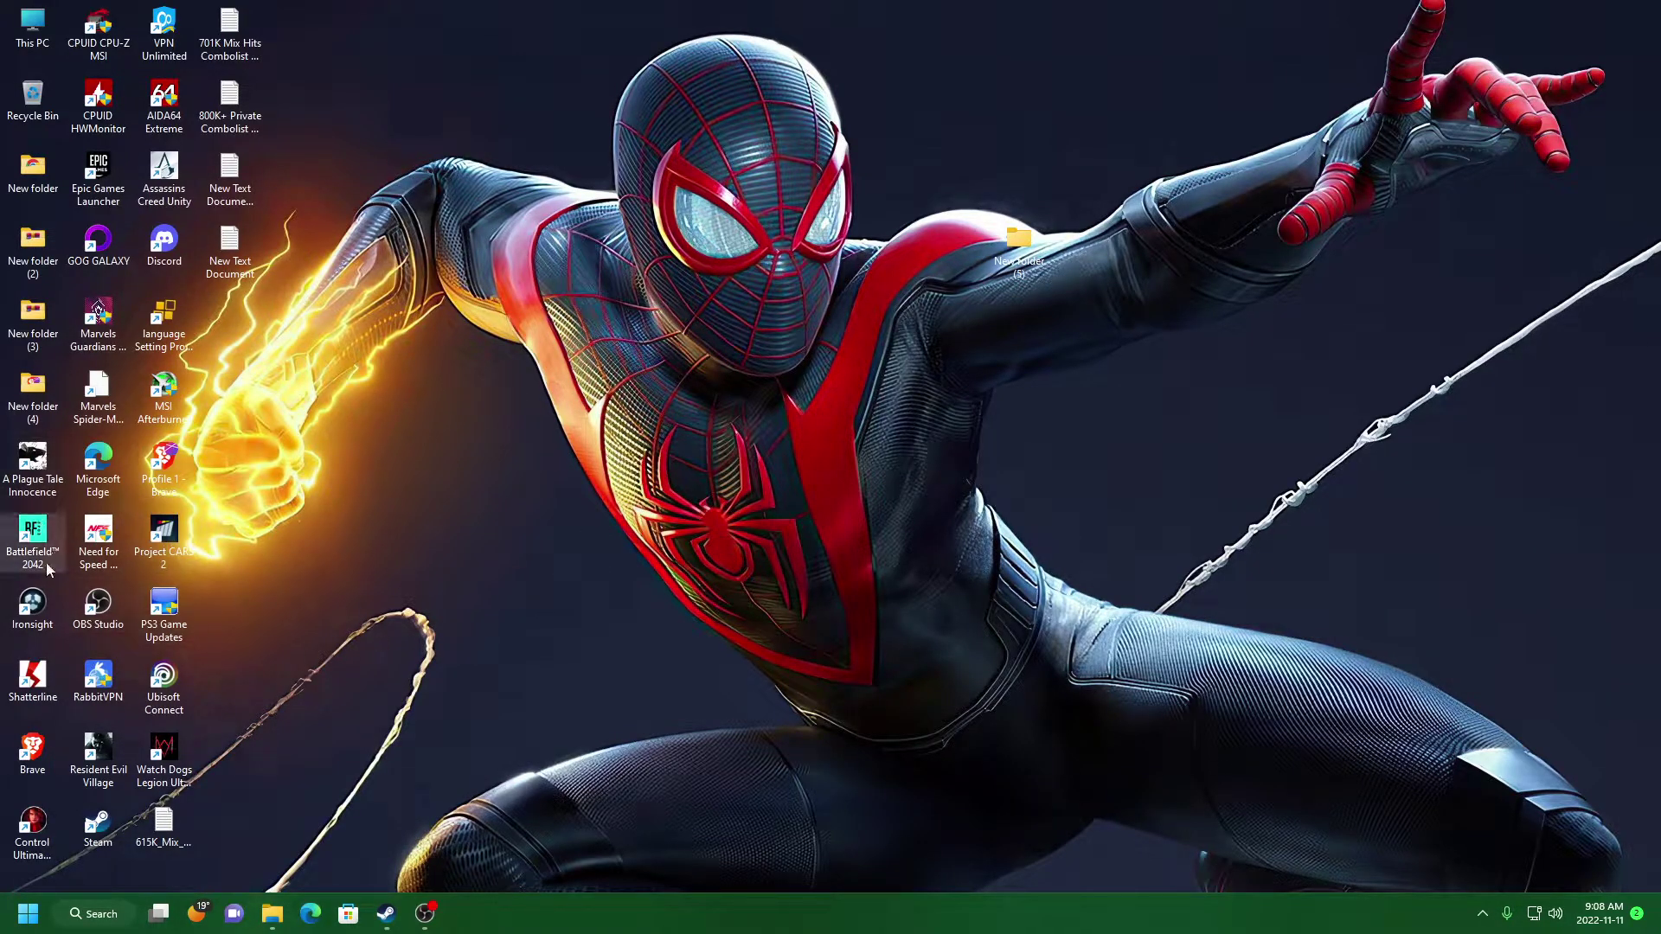
double_click(97, 350)
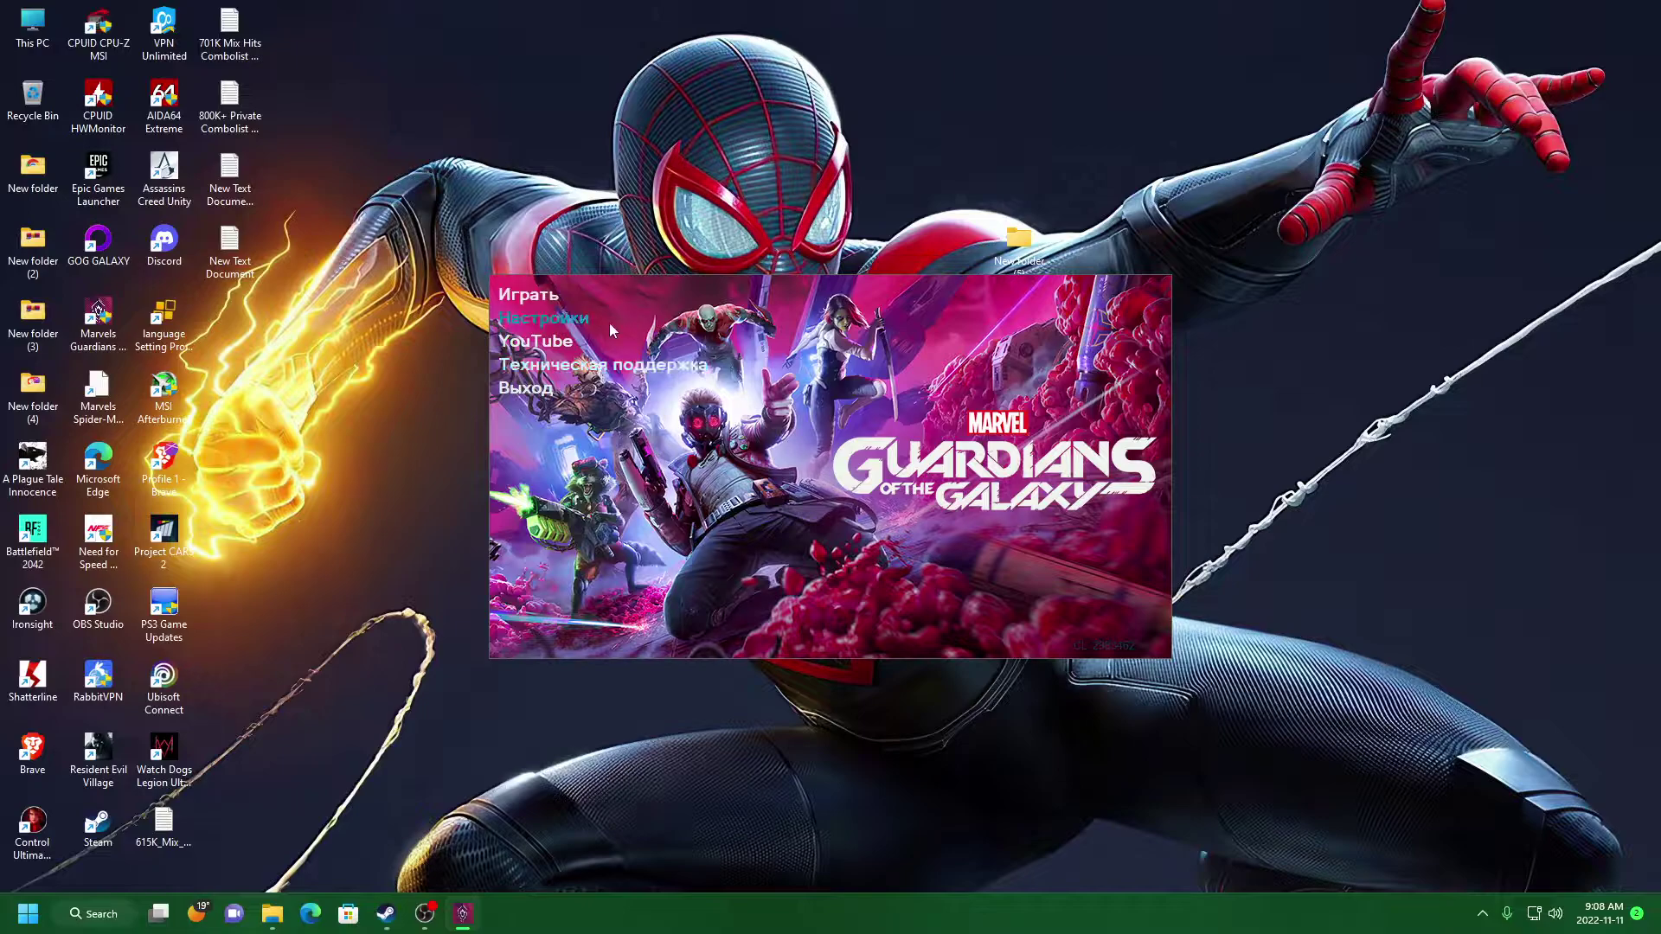
Step: Choose 'Играть' (Play) in the launcher to start the game
left_click(548, 300)
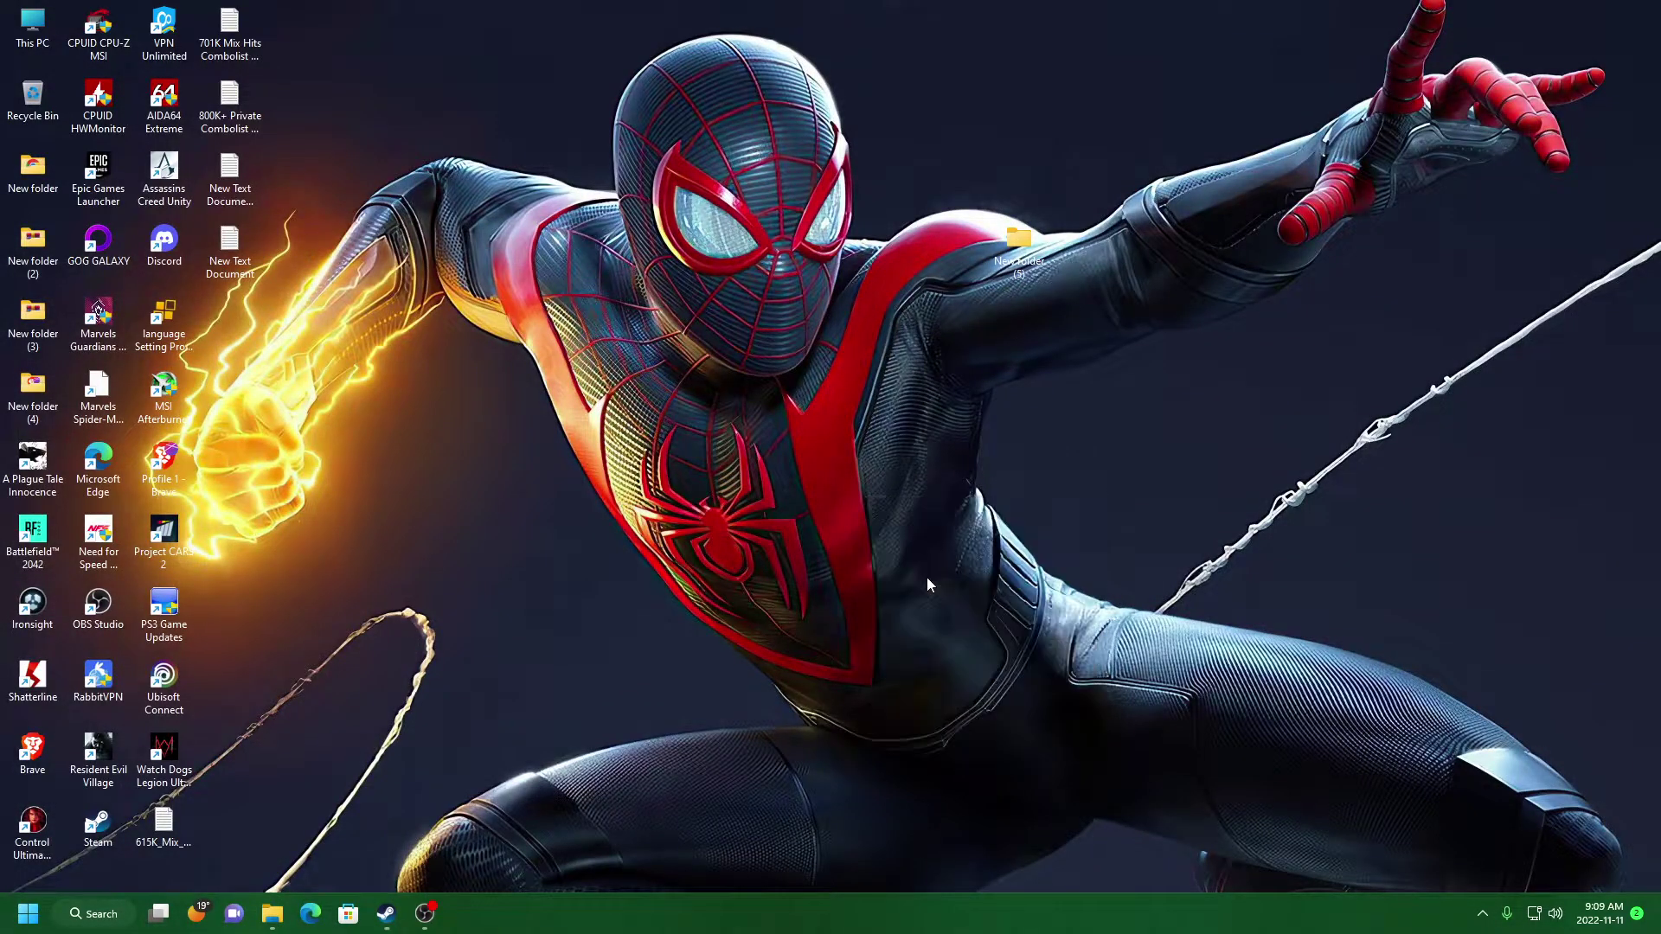
right_click(900, 547)
left_click(926, 617)
right_click(827, 538)
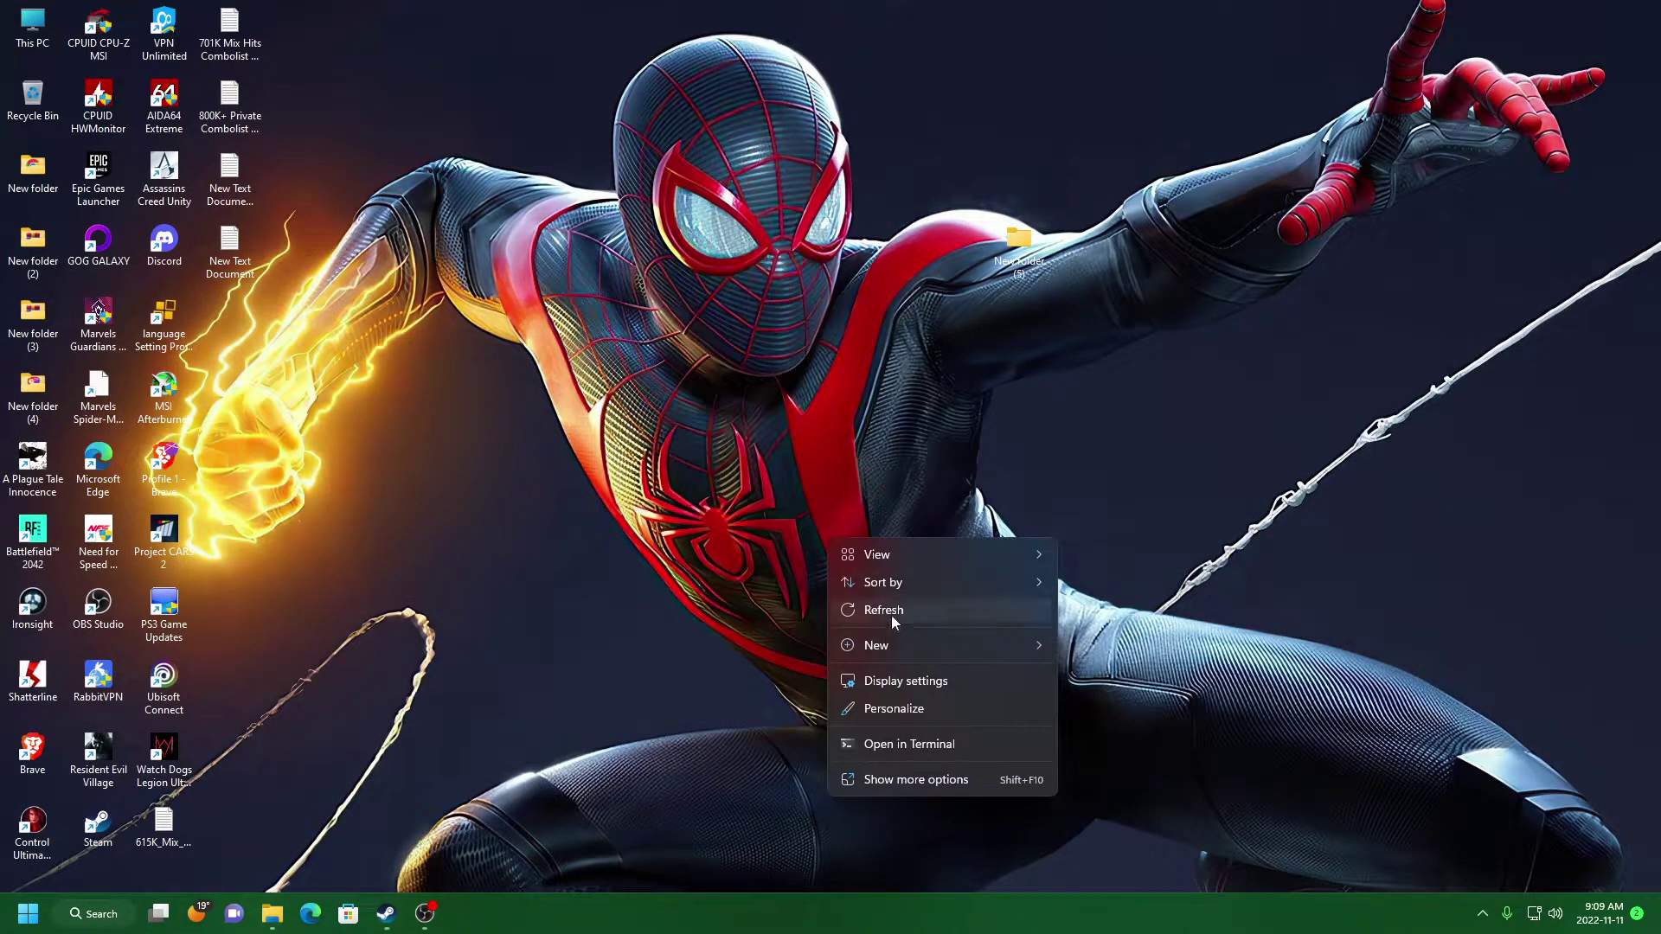
left_click(891, 615)
right_click(762, 511)
left_click(818, 585)
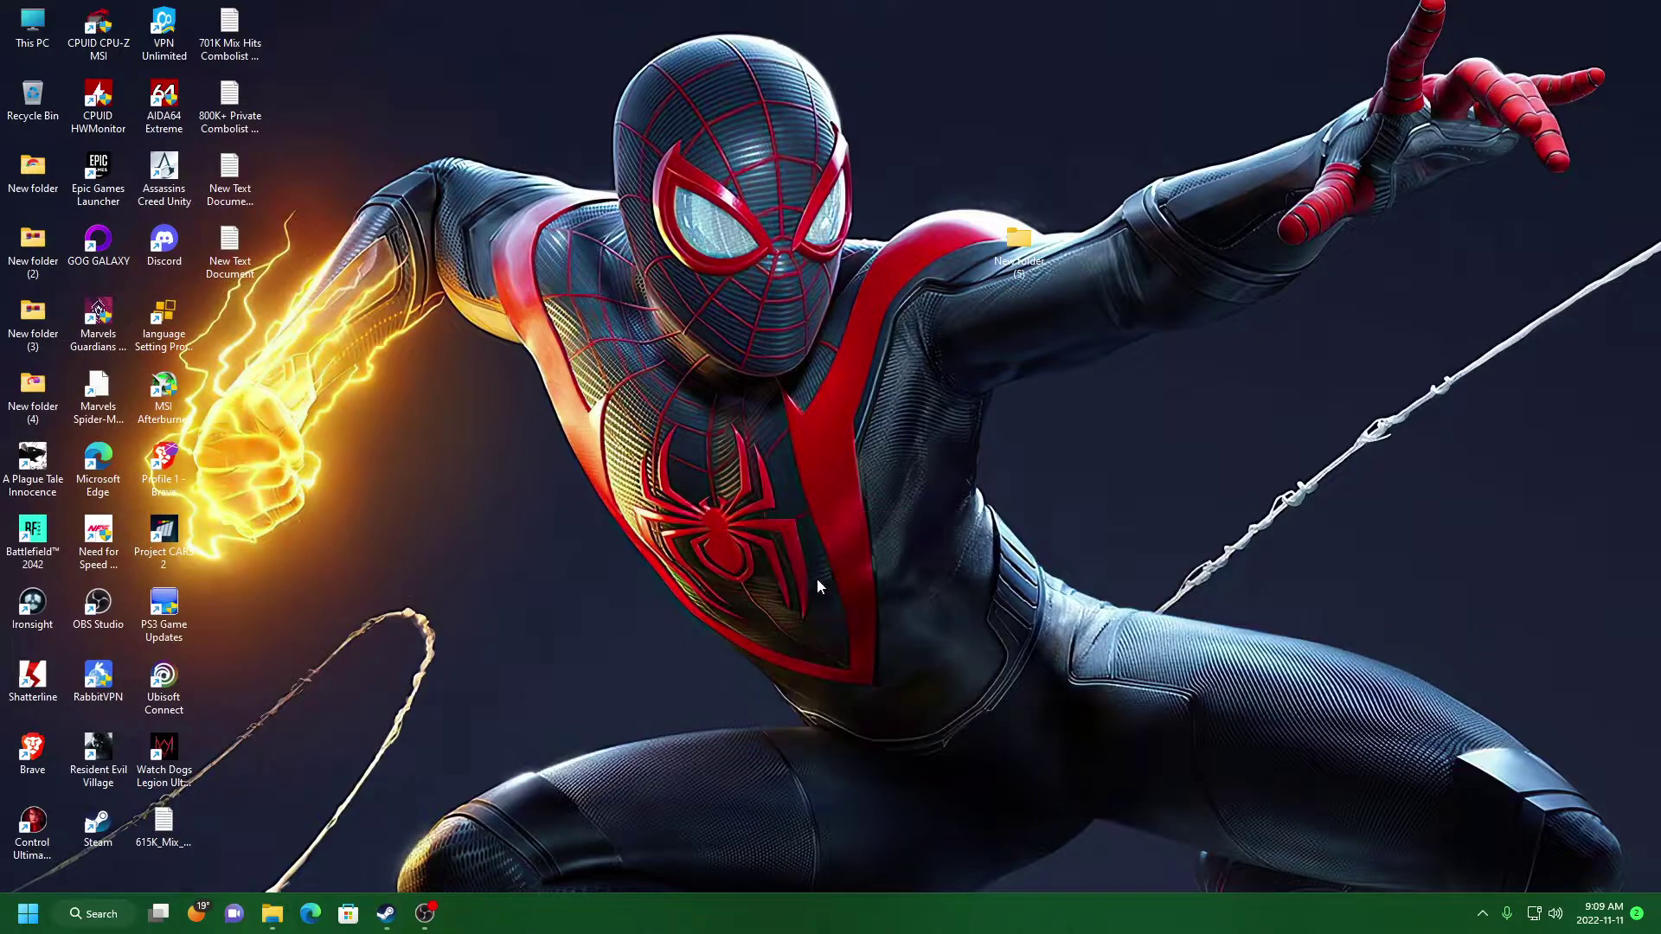
right_click(771, 499)
left_click(817, 570)
right_click(526, 429)
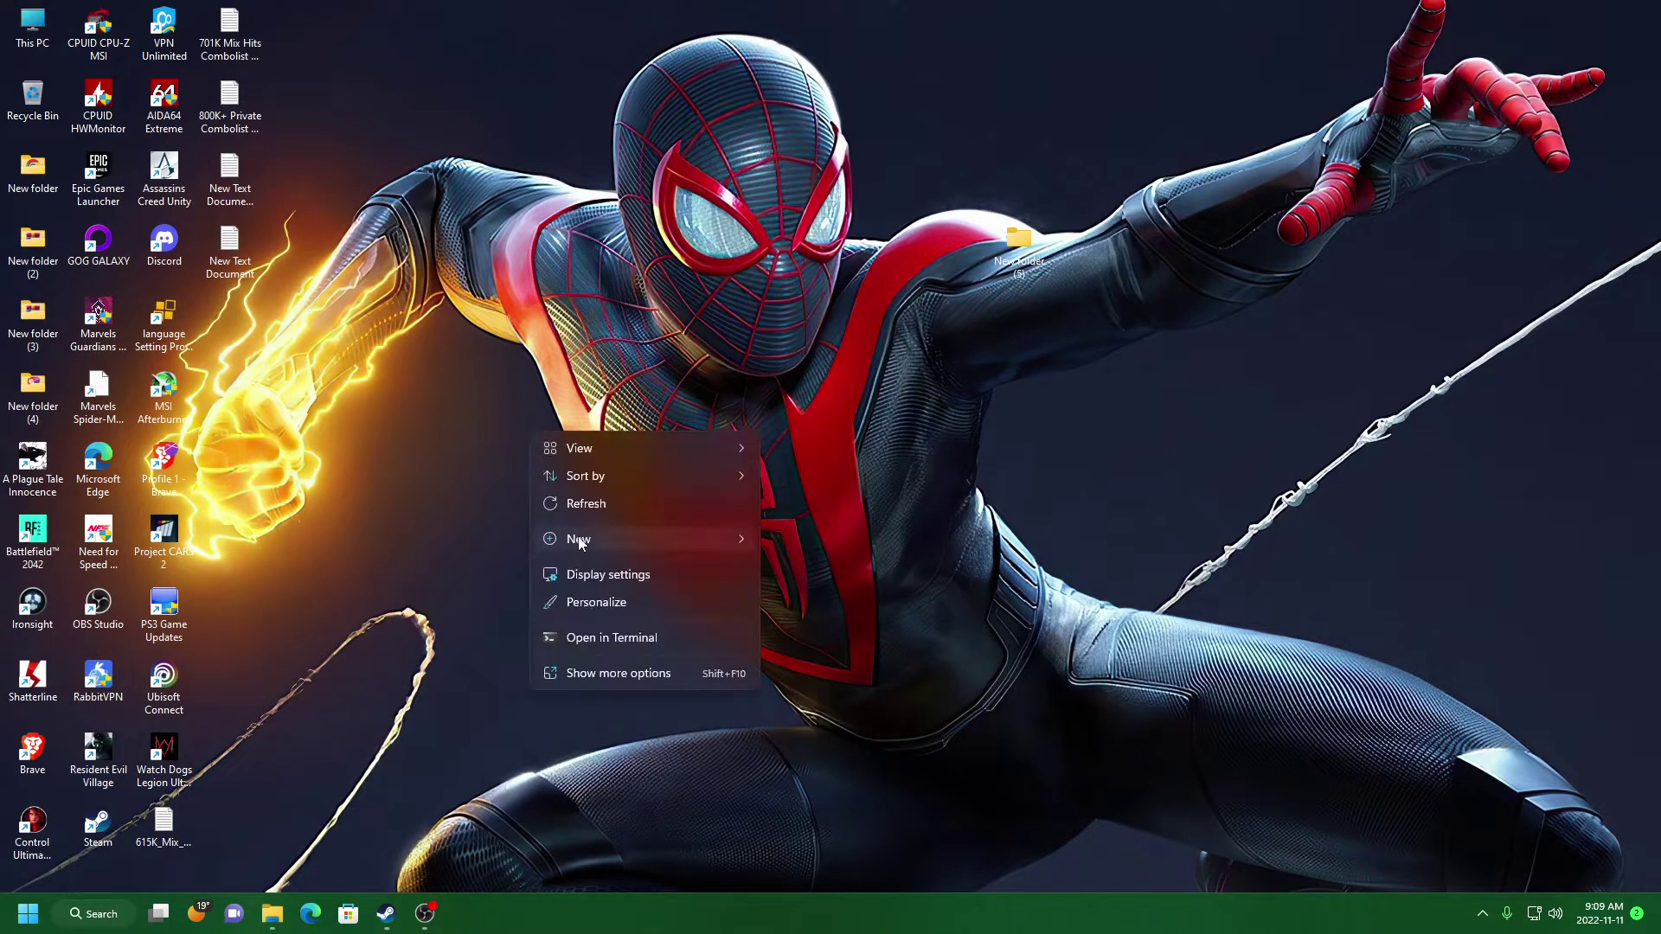
left_click(595, 511)
right_click(594, 489)
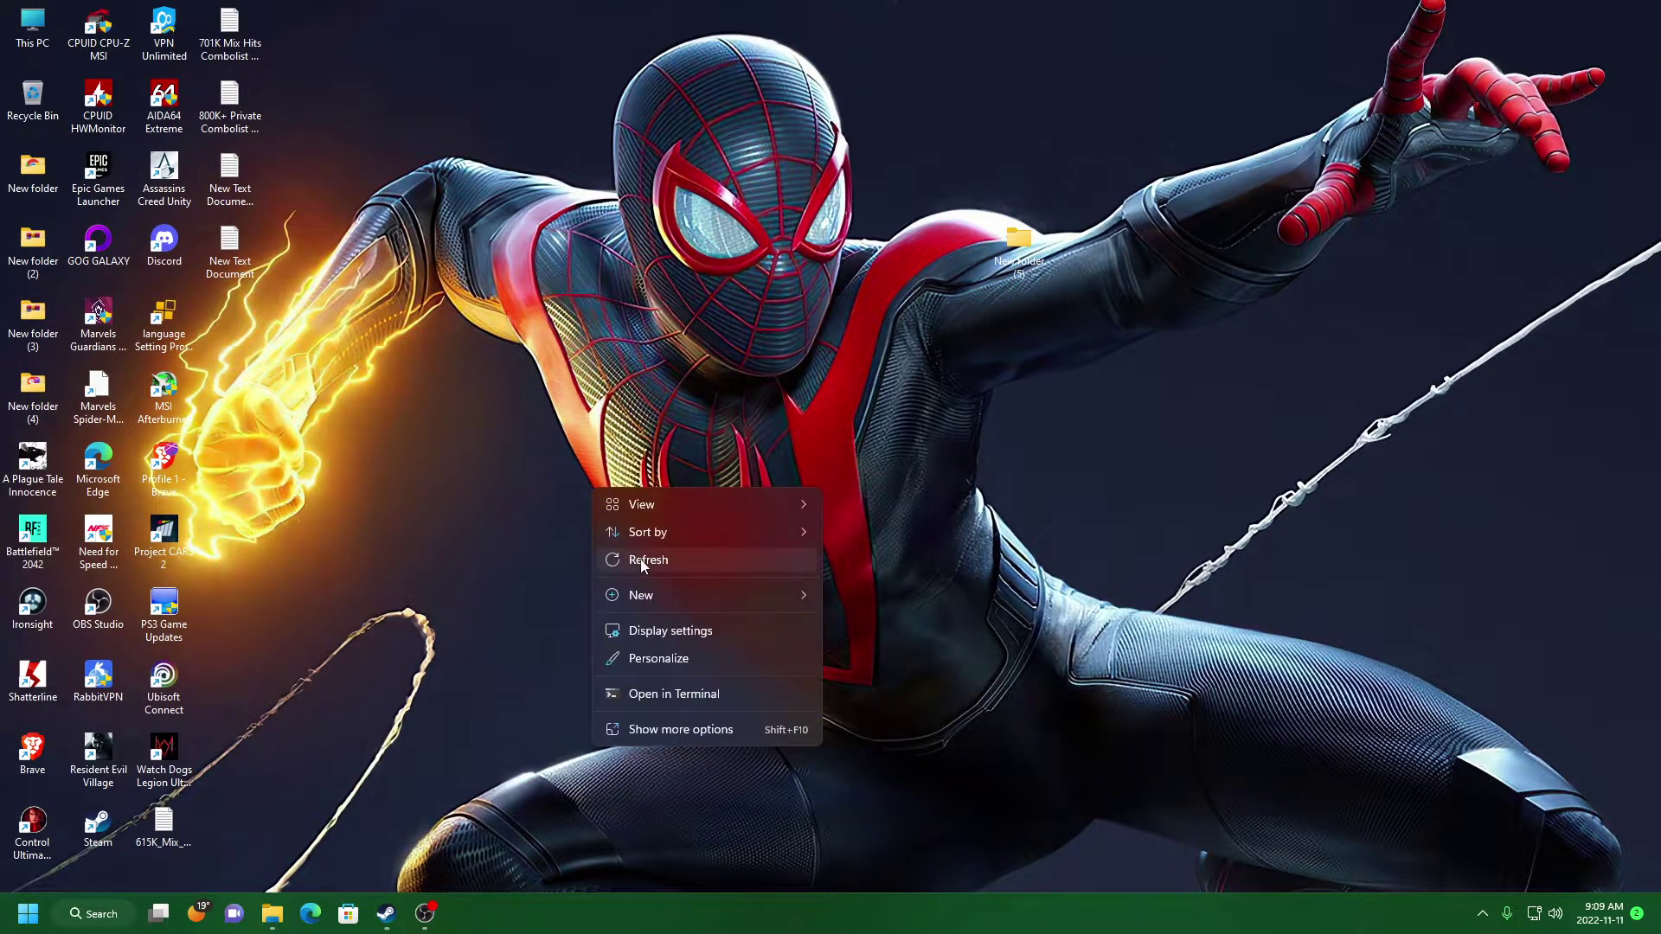
left_click(647, 559)
right_click(612, 481)
left_click(666, 563)
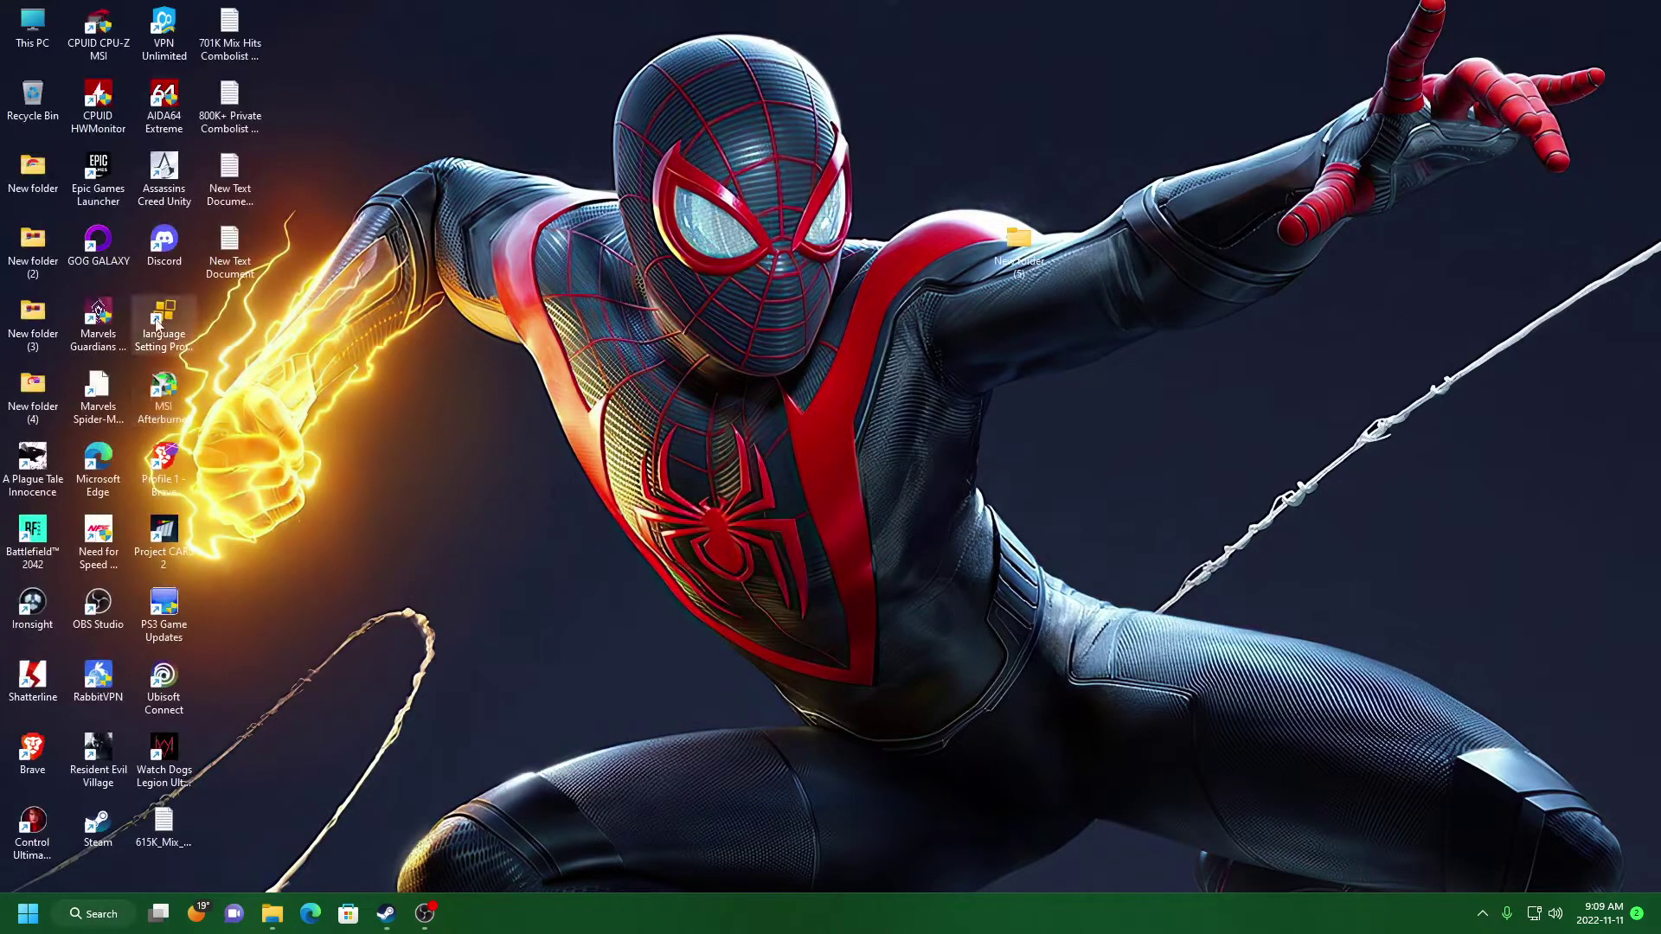
right_click(111, 345)
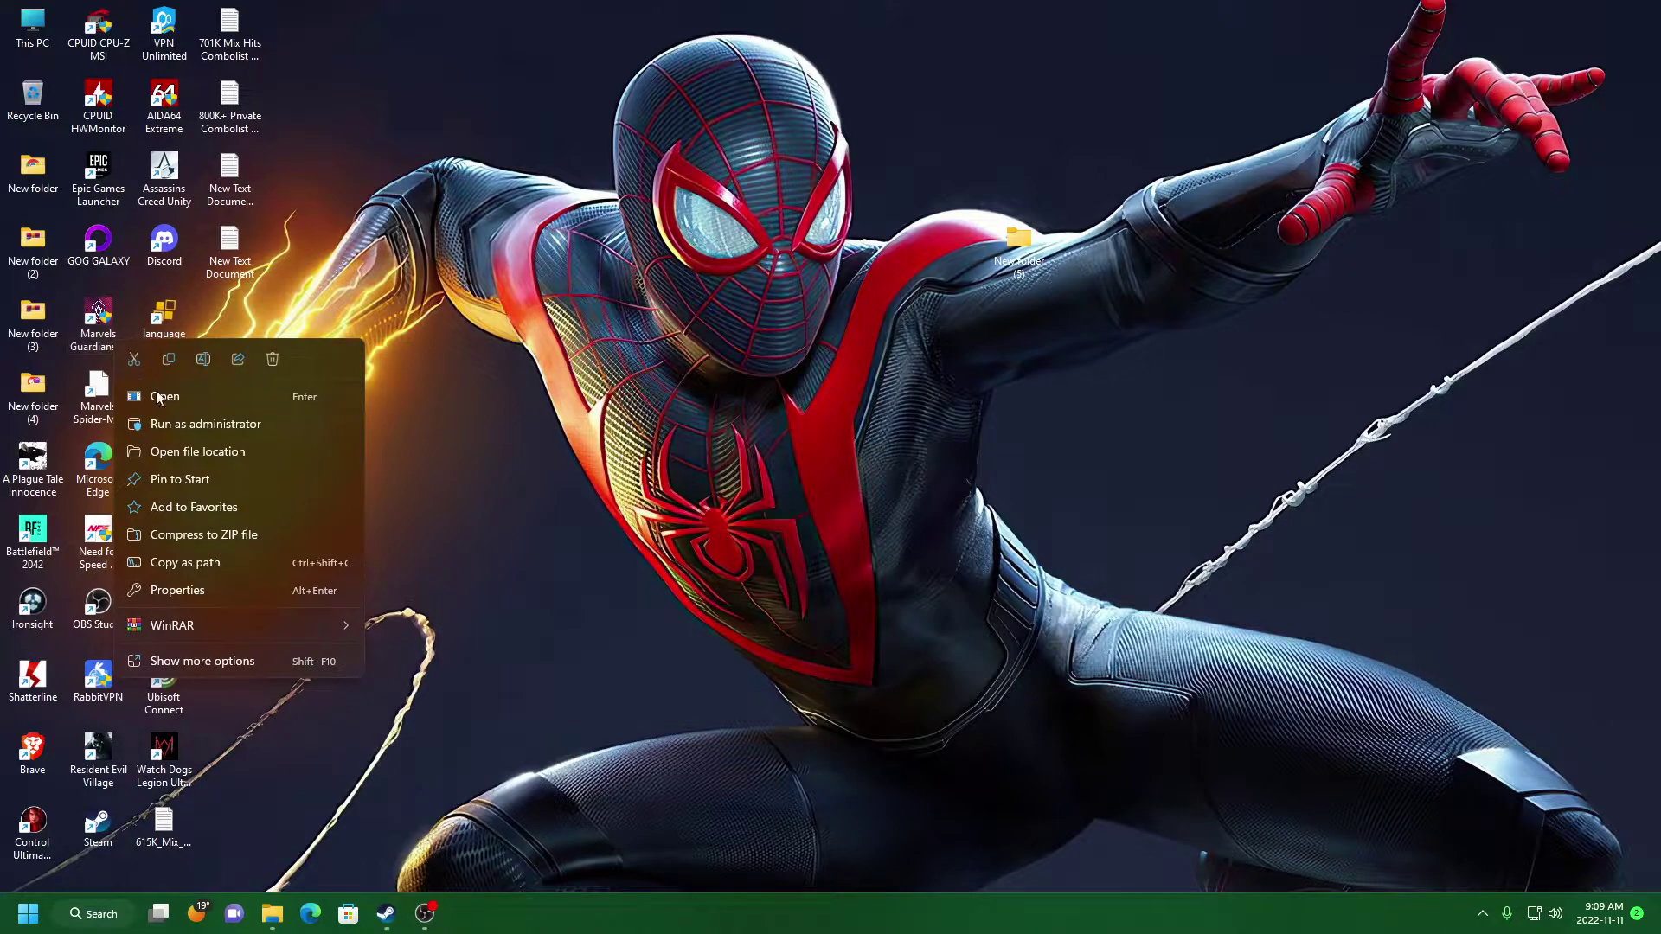
left_click(183, 452)
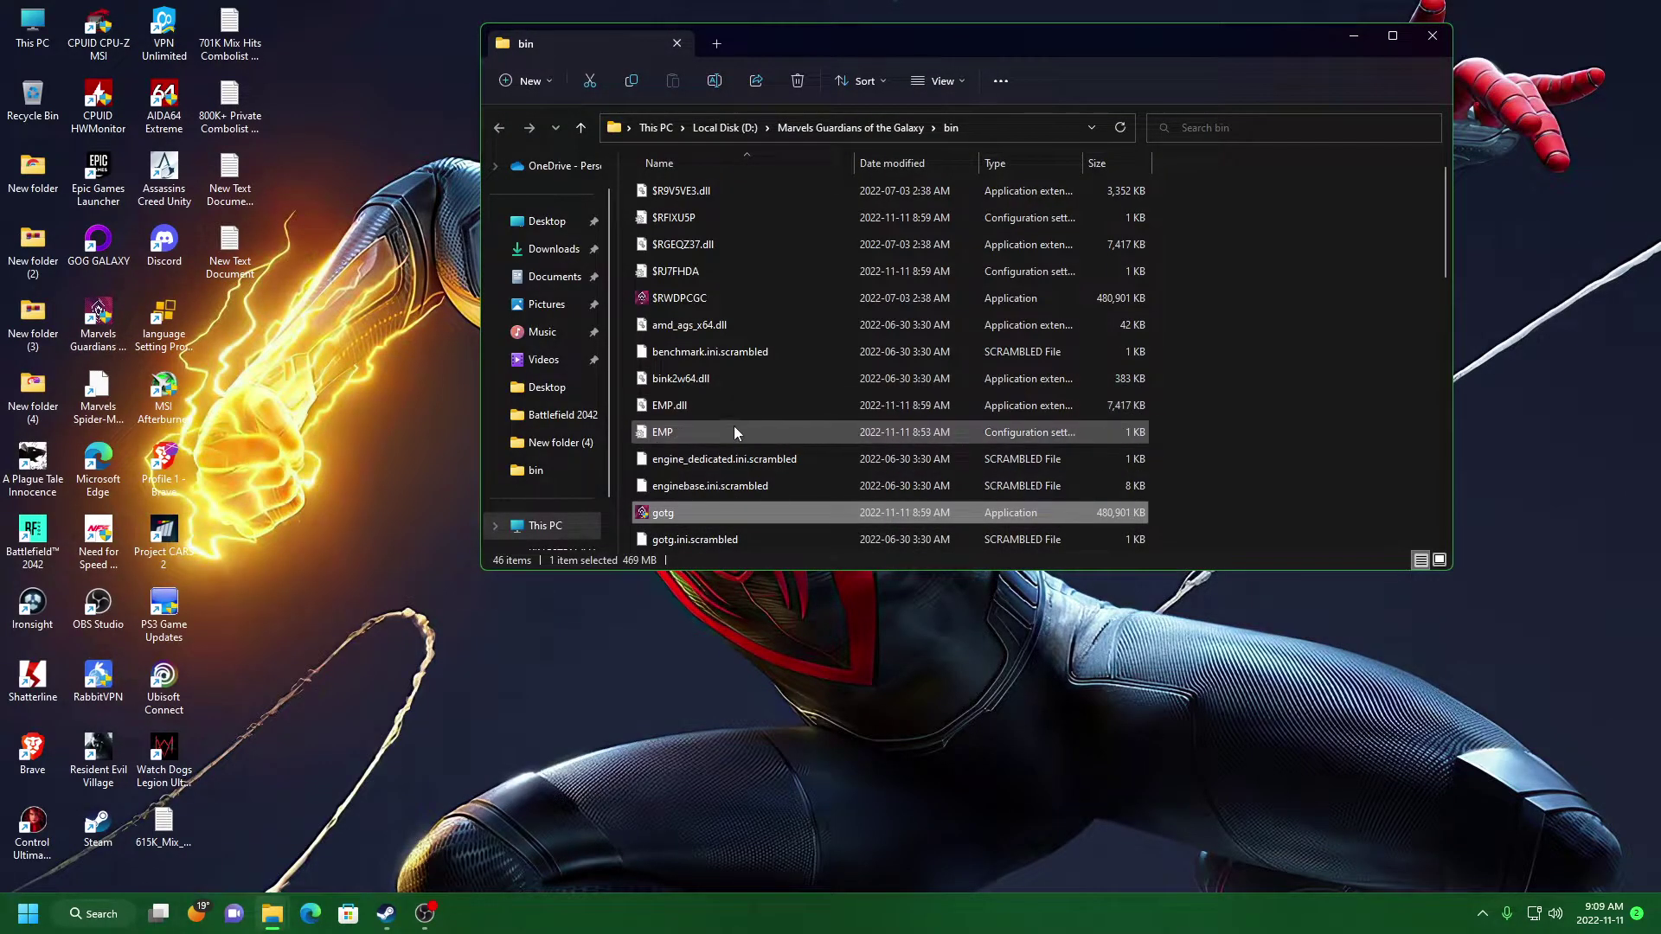
left_click(1433, 35)
right_click(588, 343)
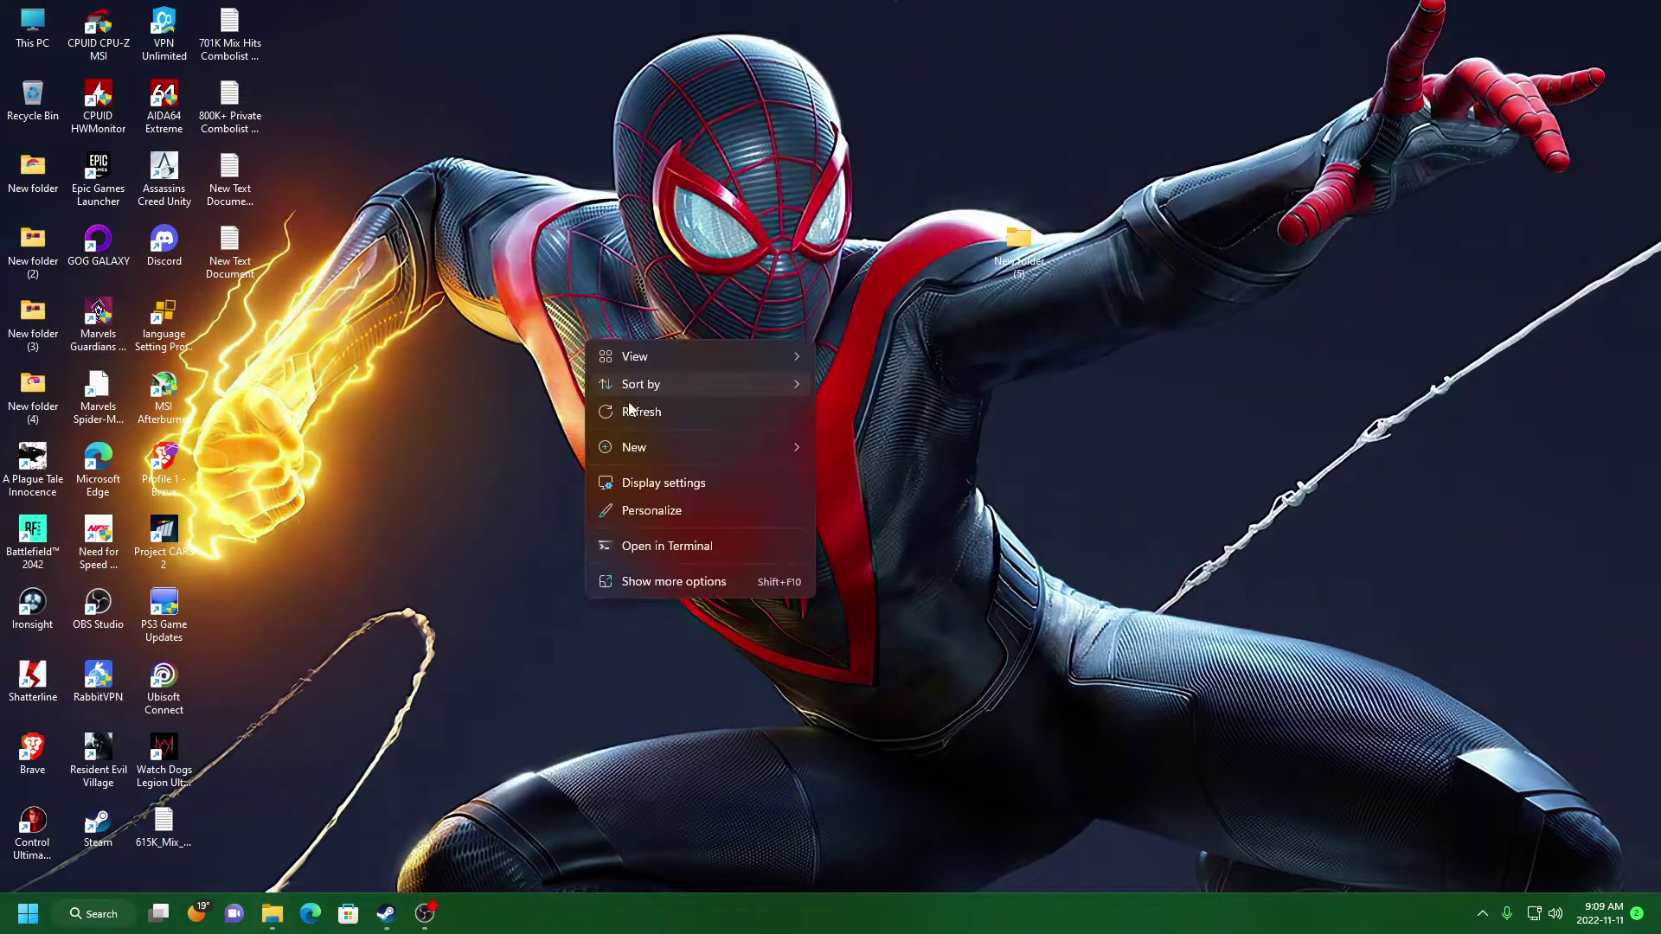
right_click(671, 375)
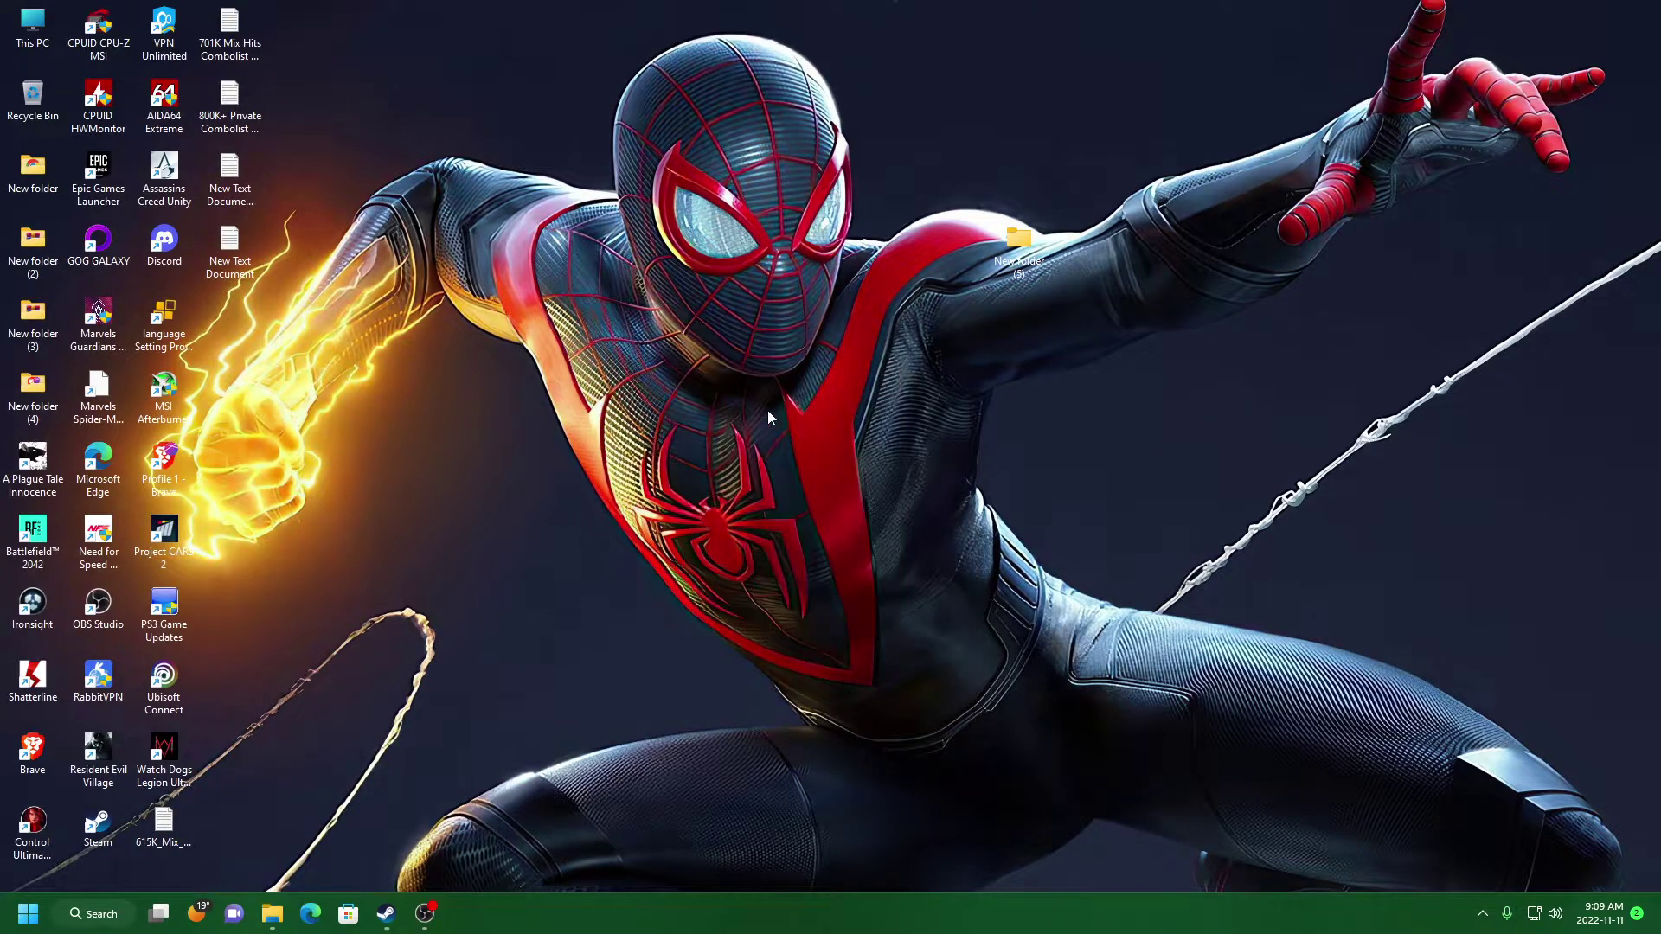
right_click(776, 416)
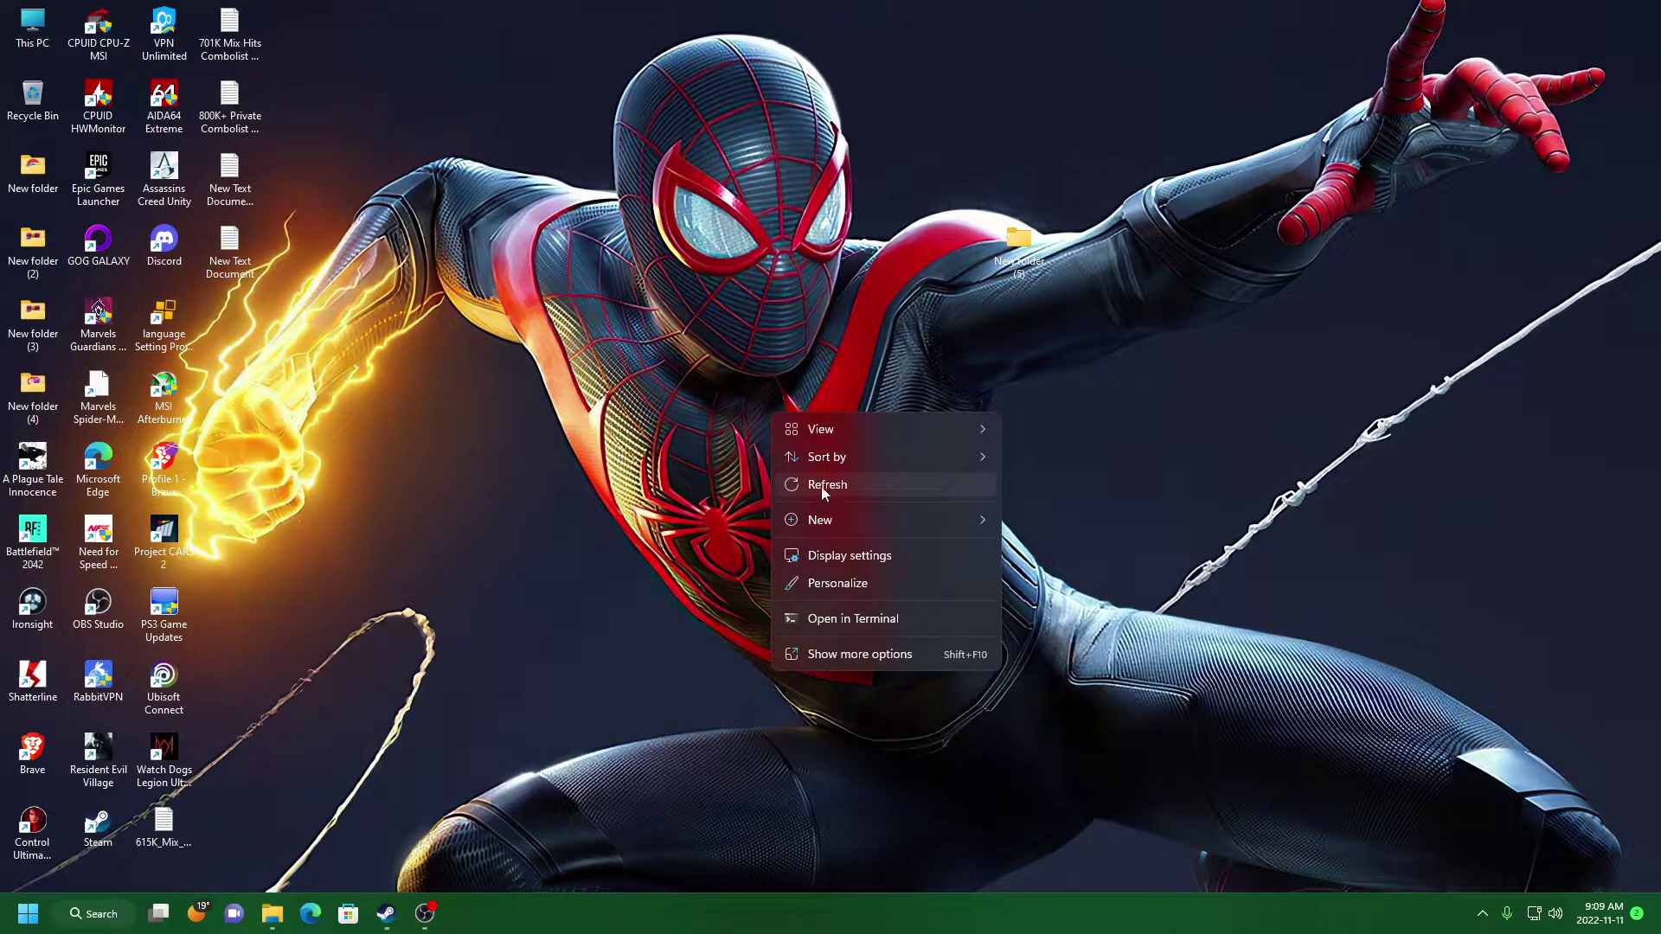
right_click(747, 456)
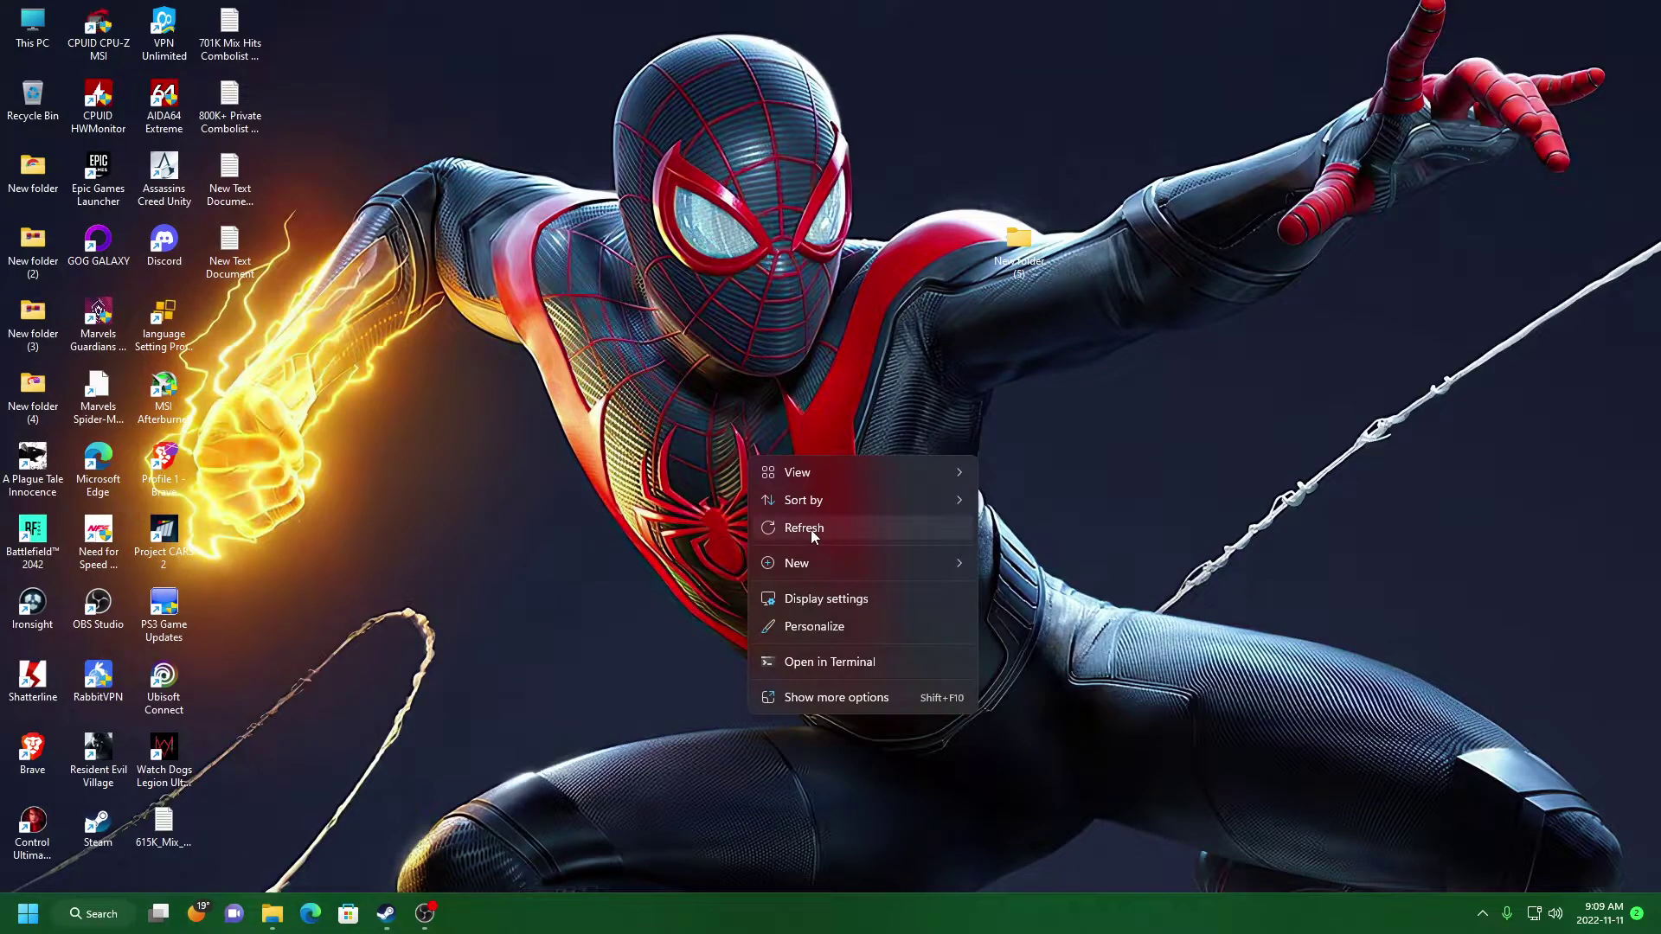
left_click(811, 529)
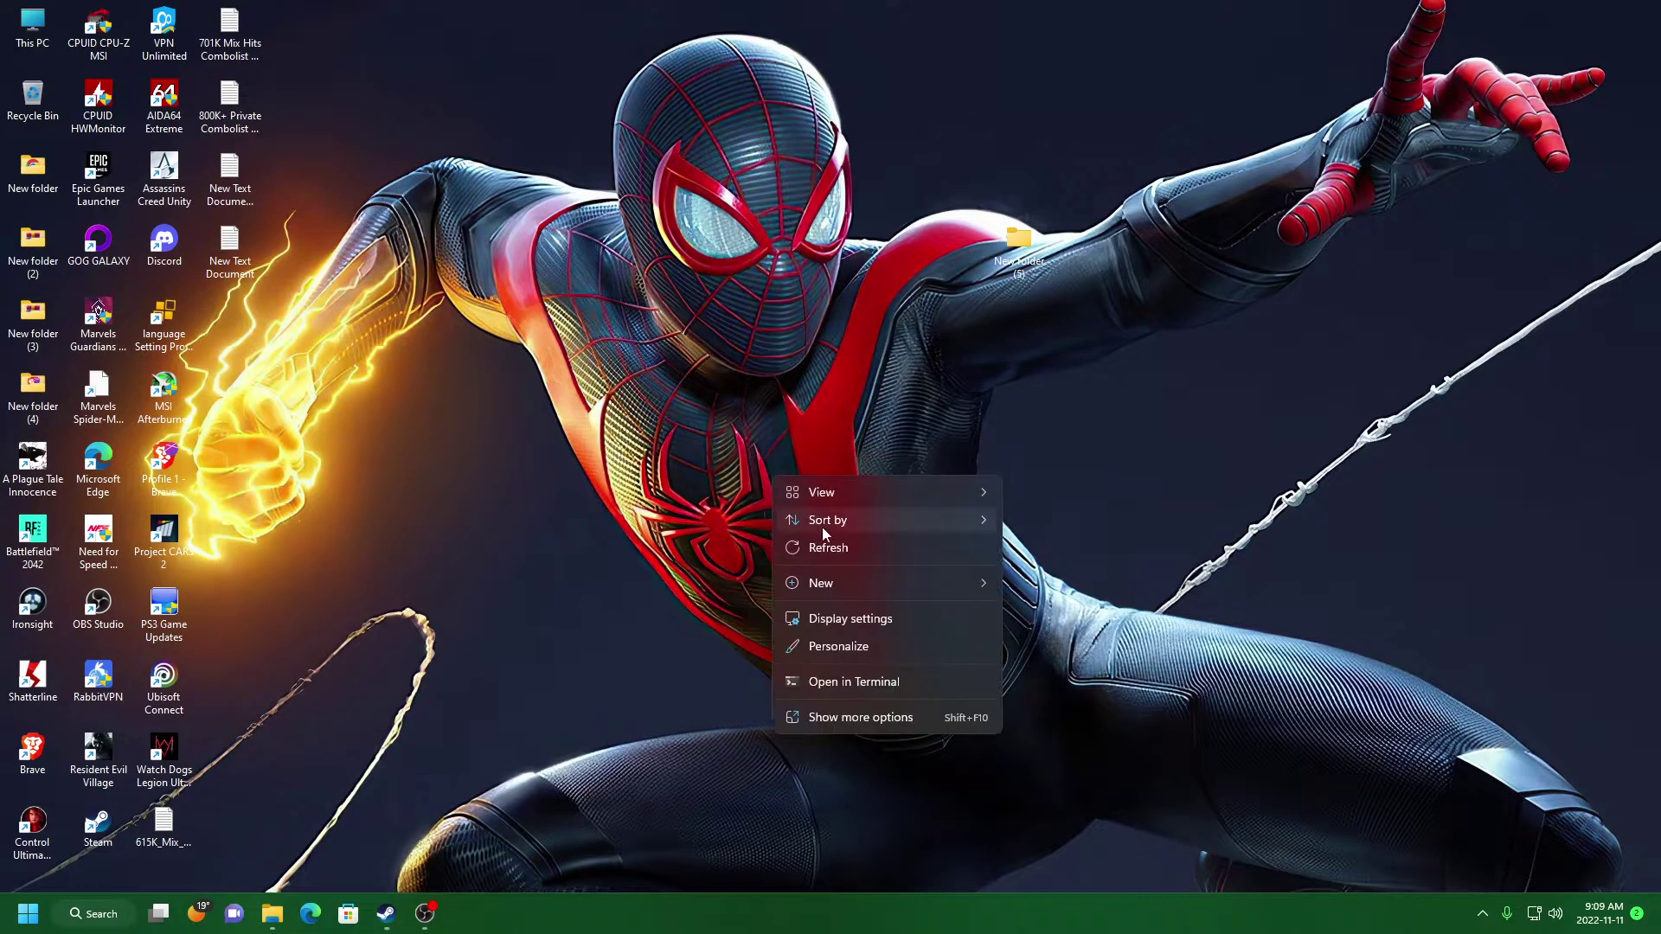
right_click(773, 476)
left_click(828, 547)
right_click(746, 427)
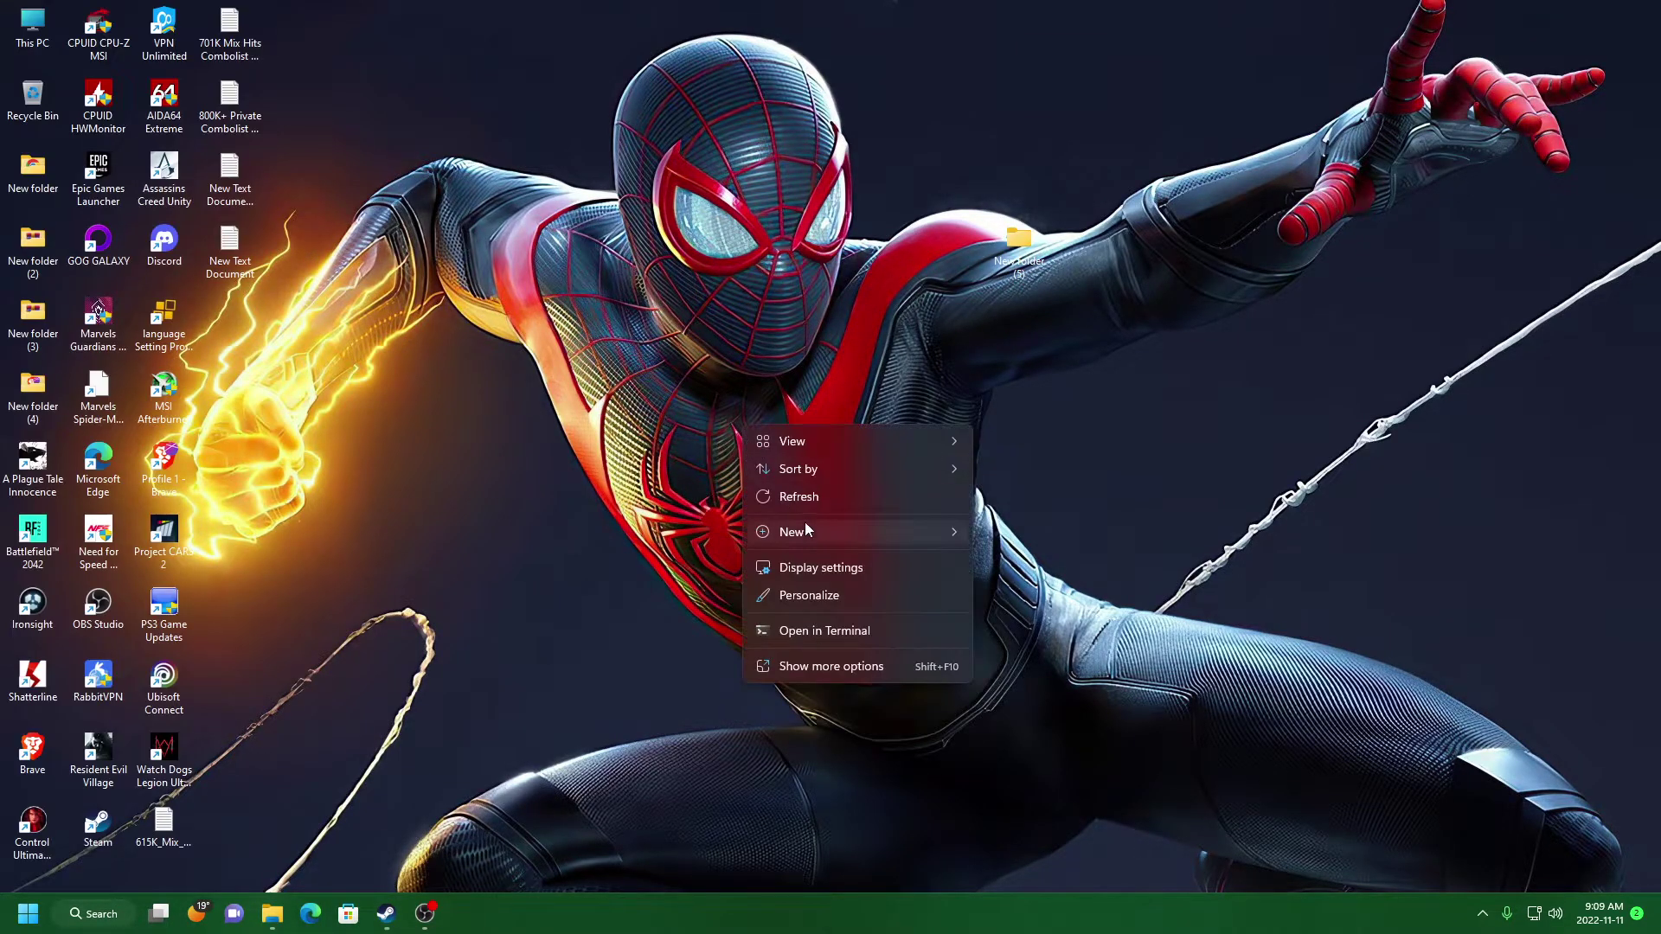
left_click(809, 499)
right_click(717, 435)
left_click(778, 514)
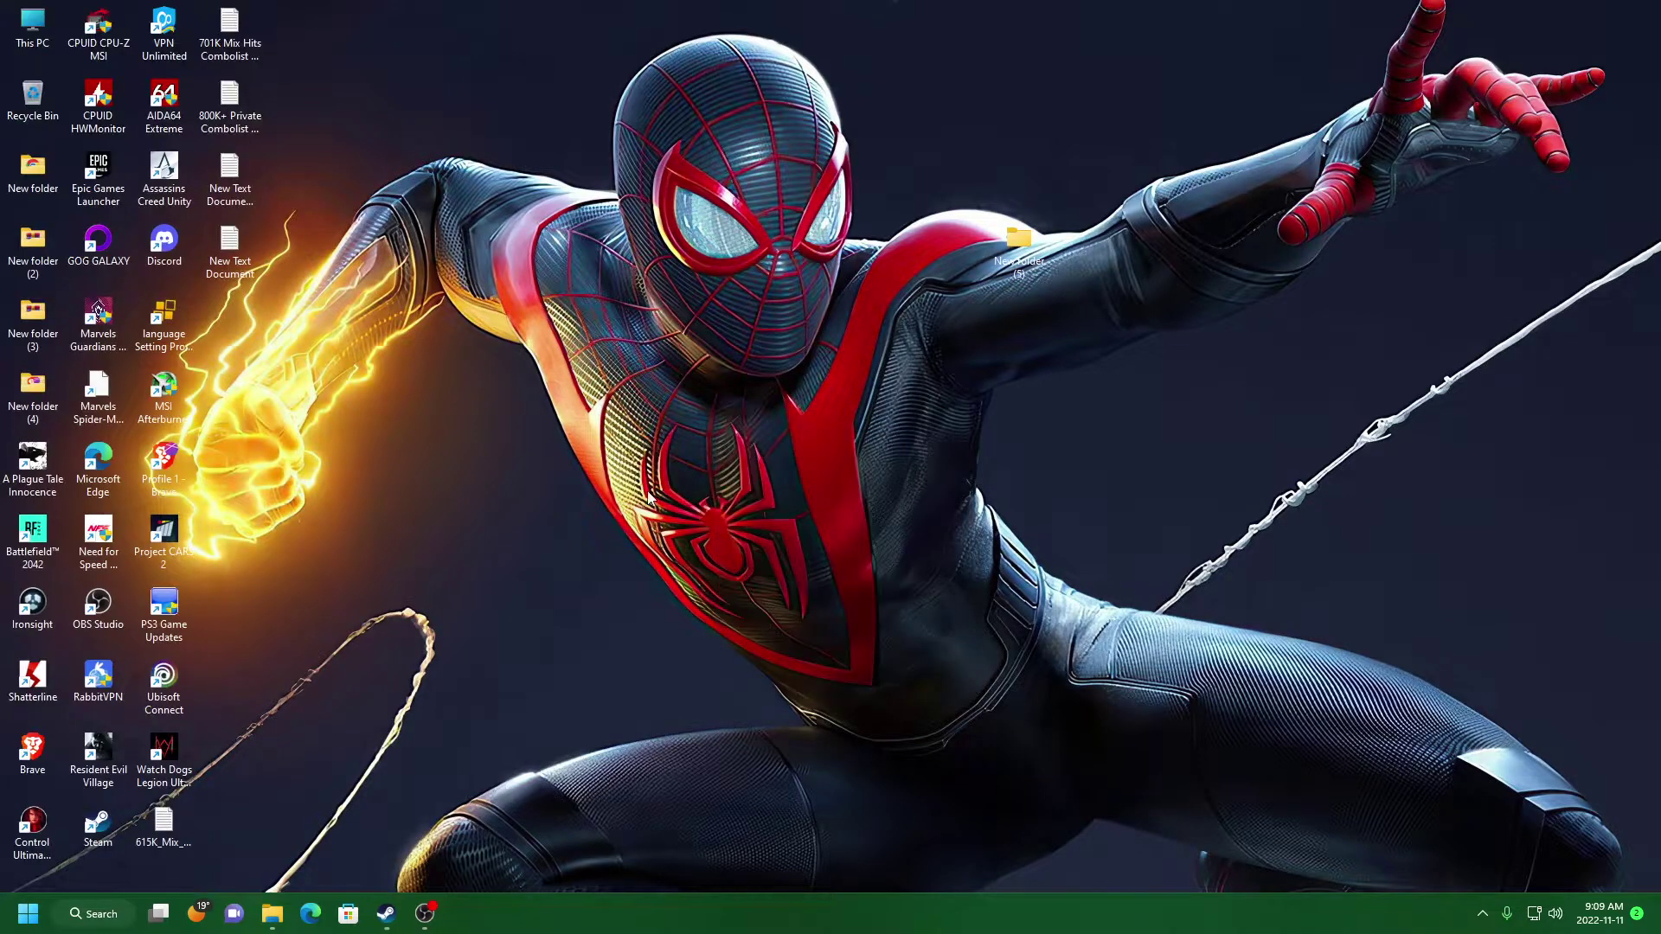
right_click(648, 492)
left_click(726, 568)
mouse_move(273, 908)
left_click(285, 832)
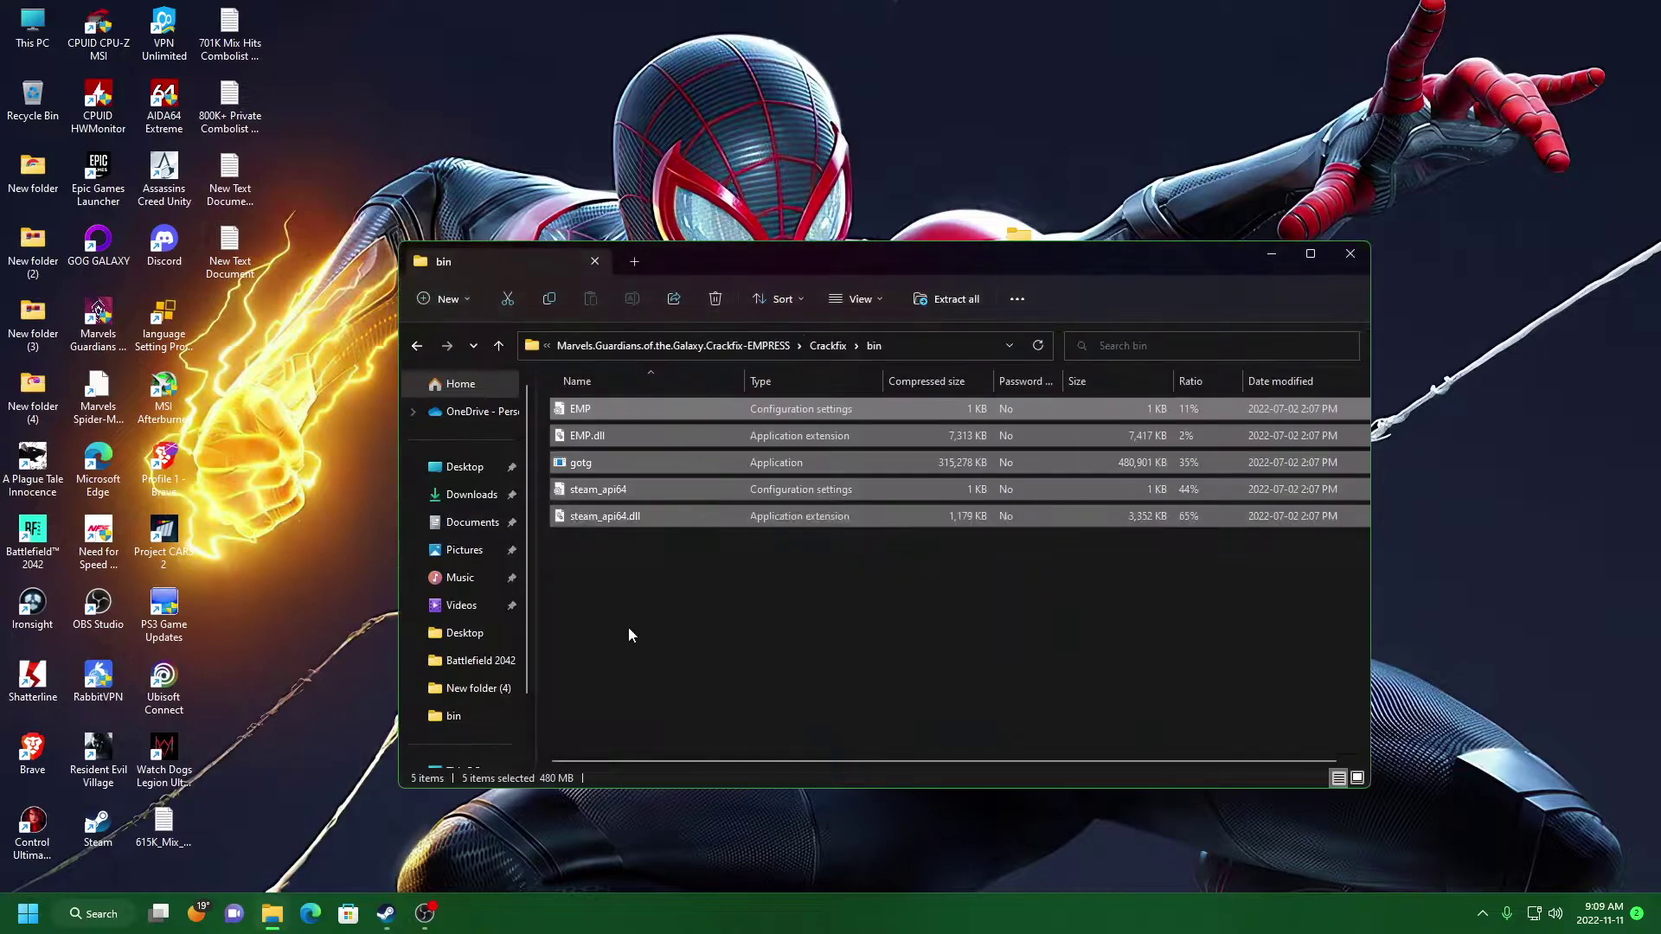
left_click(644, 638)
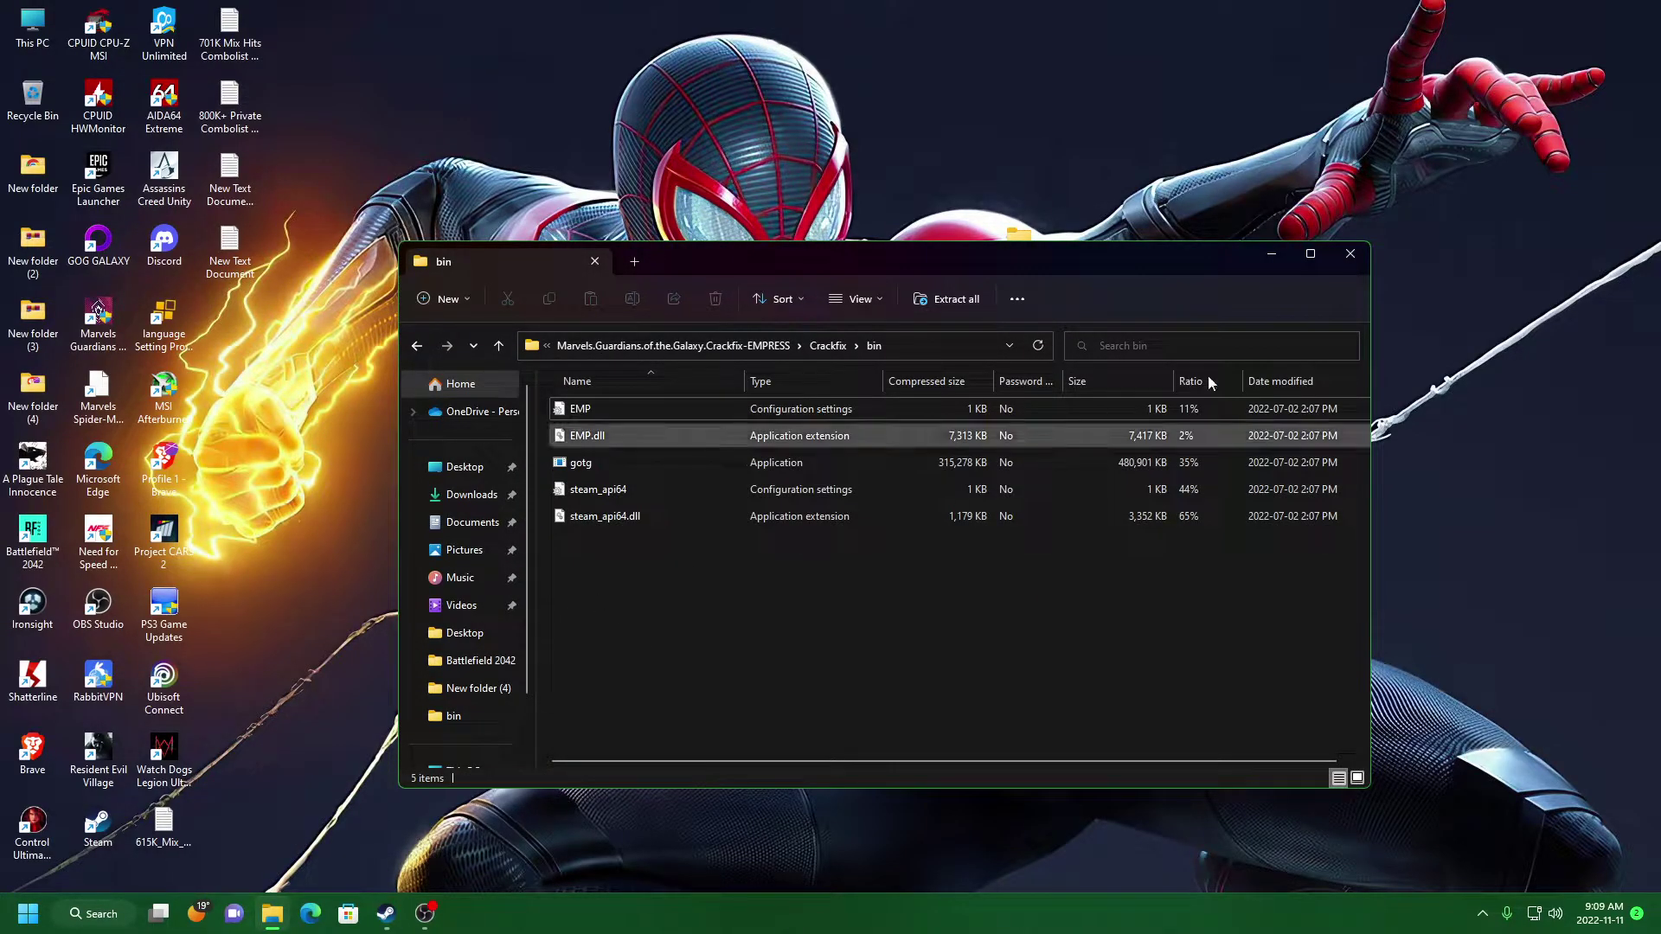
left_click(1270, 253)
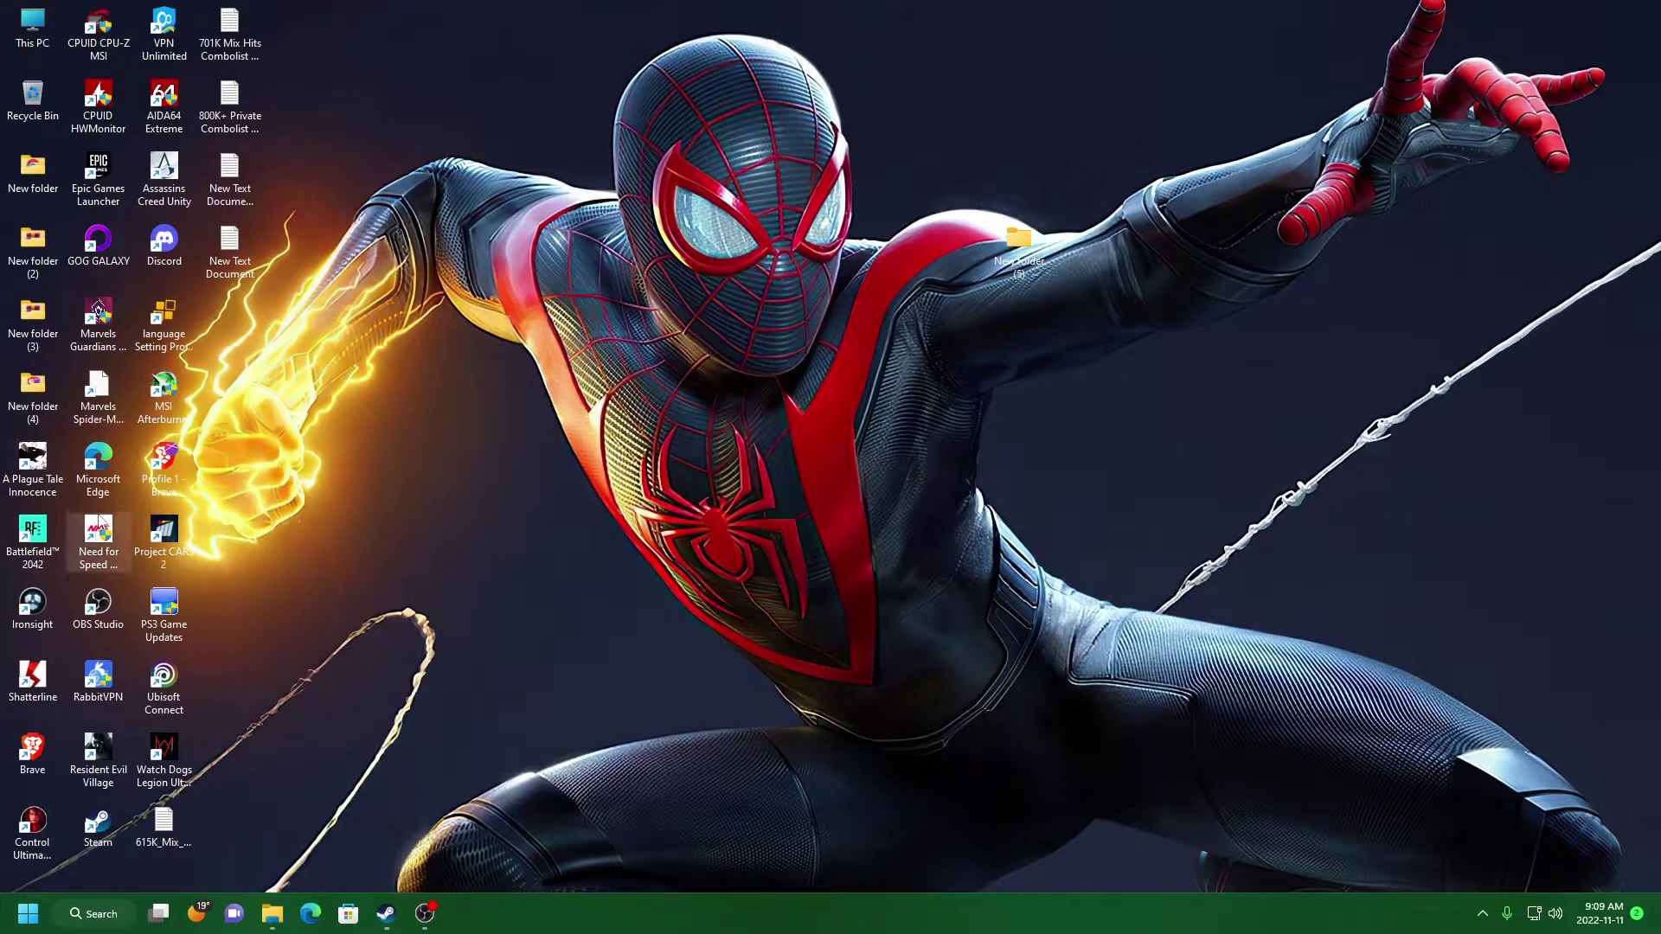
Step: Open the game's bin folder from the shortcut, maximize it, and delete gotg with admin approval
right_click(110, 342)
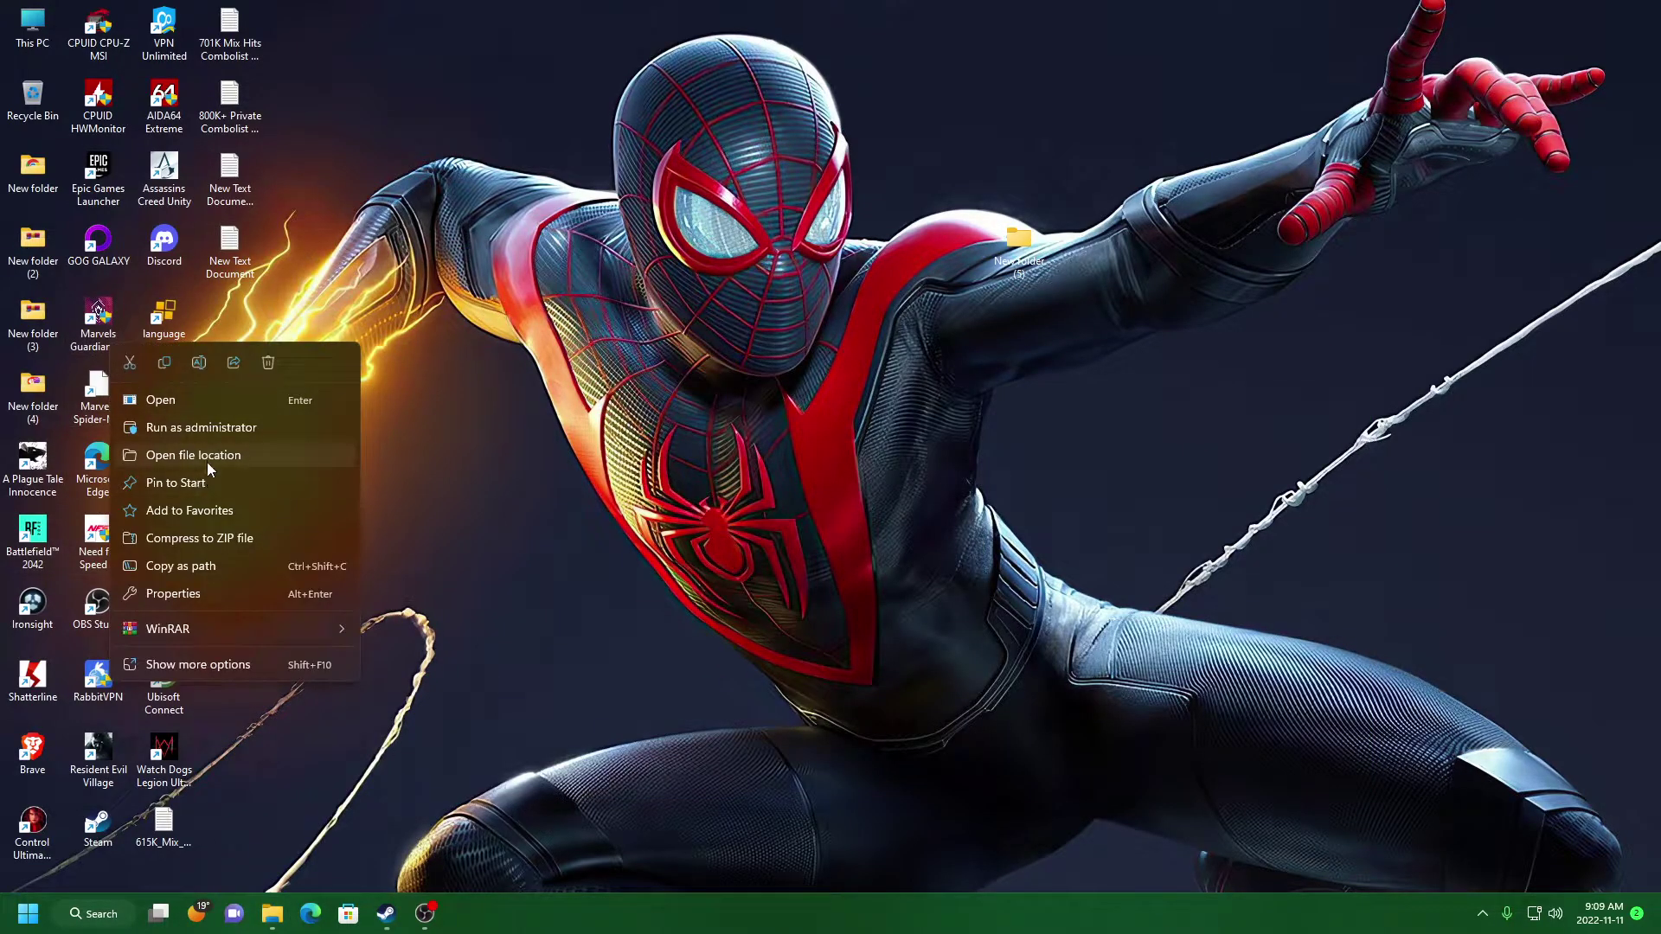
left_click(207, 463)
left_click(1398, 38)
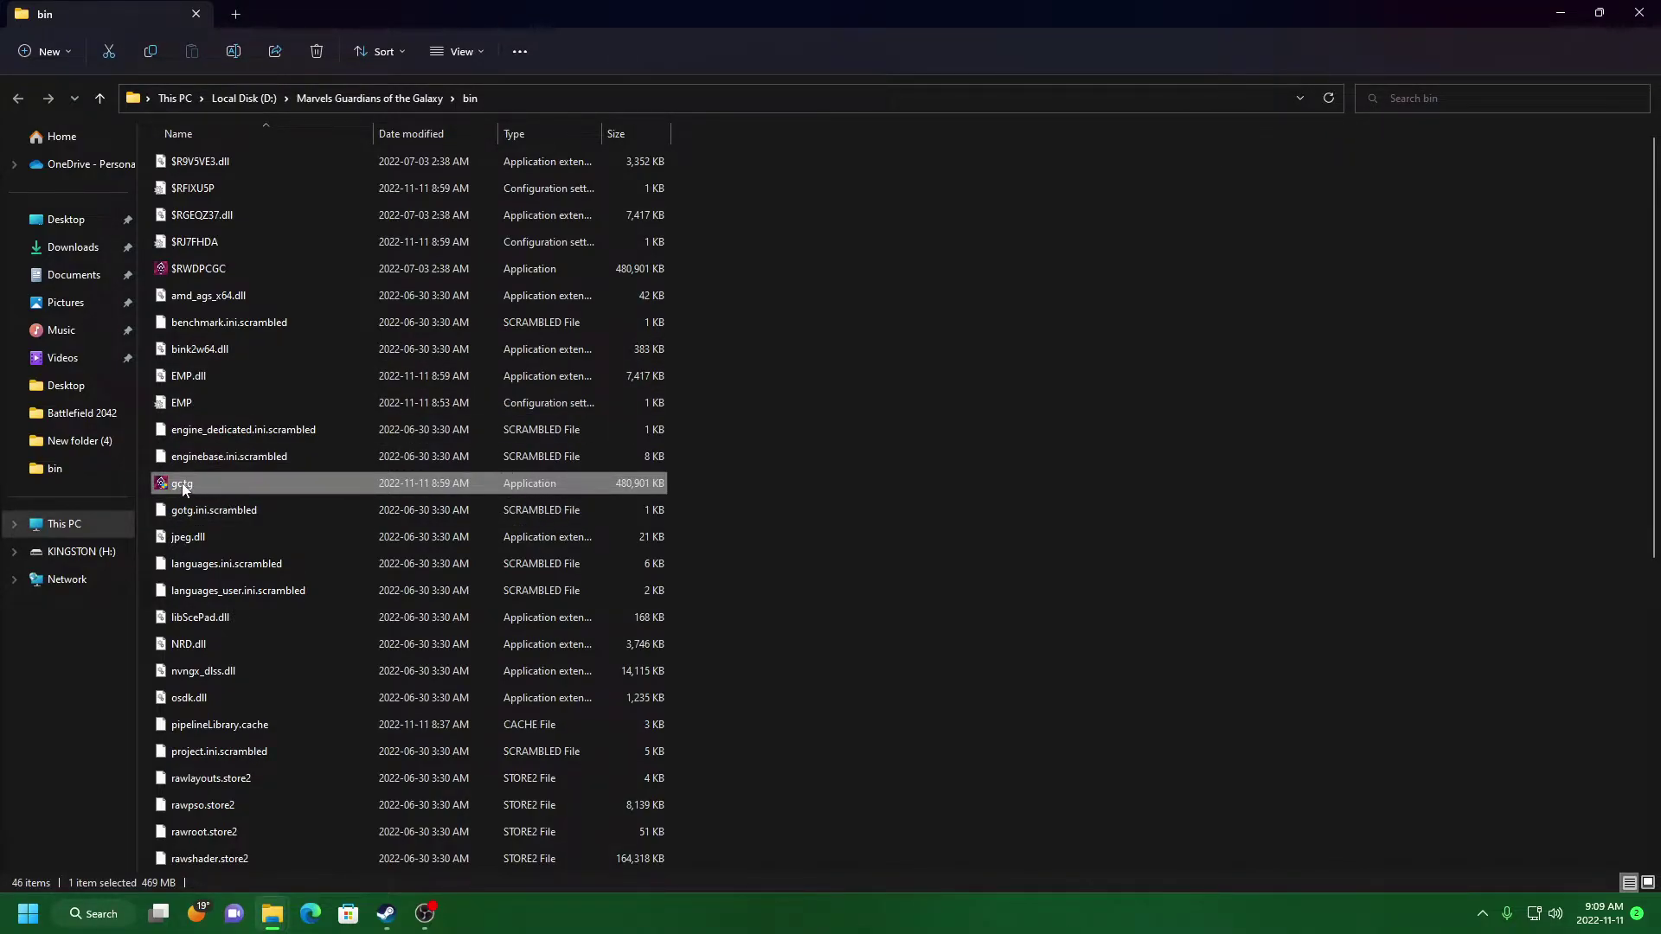
left_click(183, 489, "ctrl")
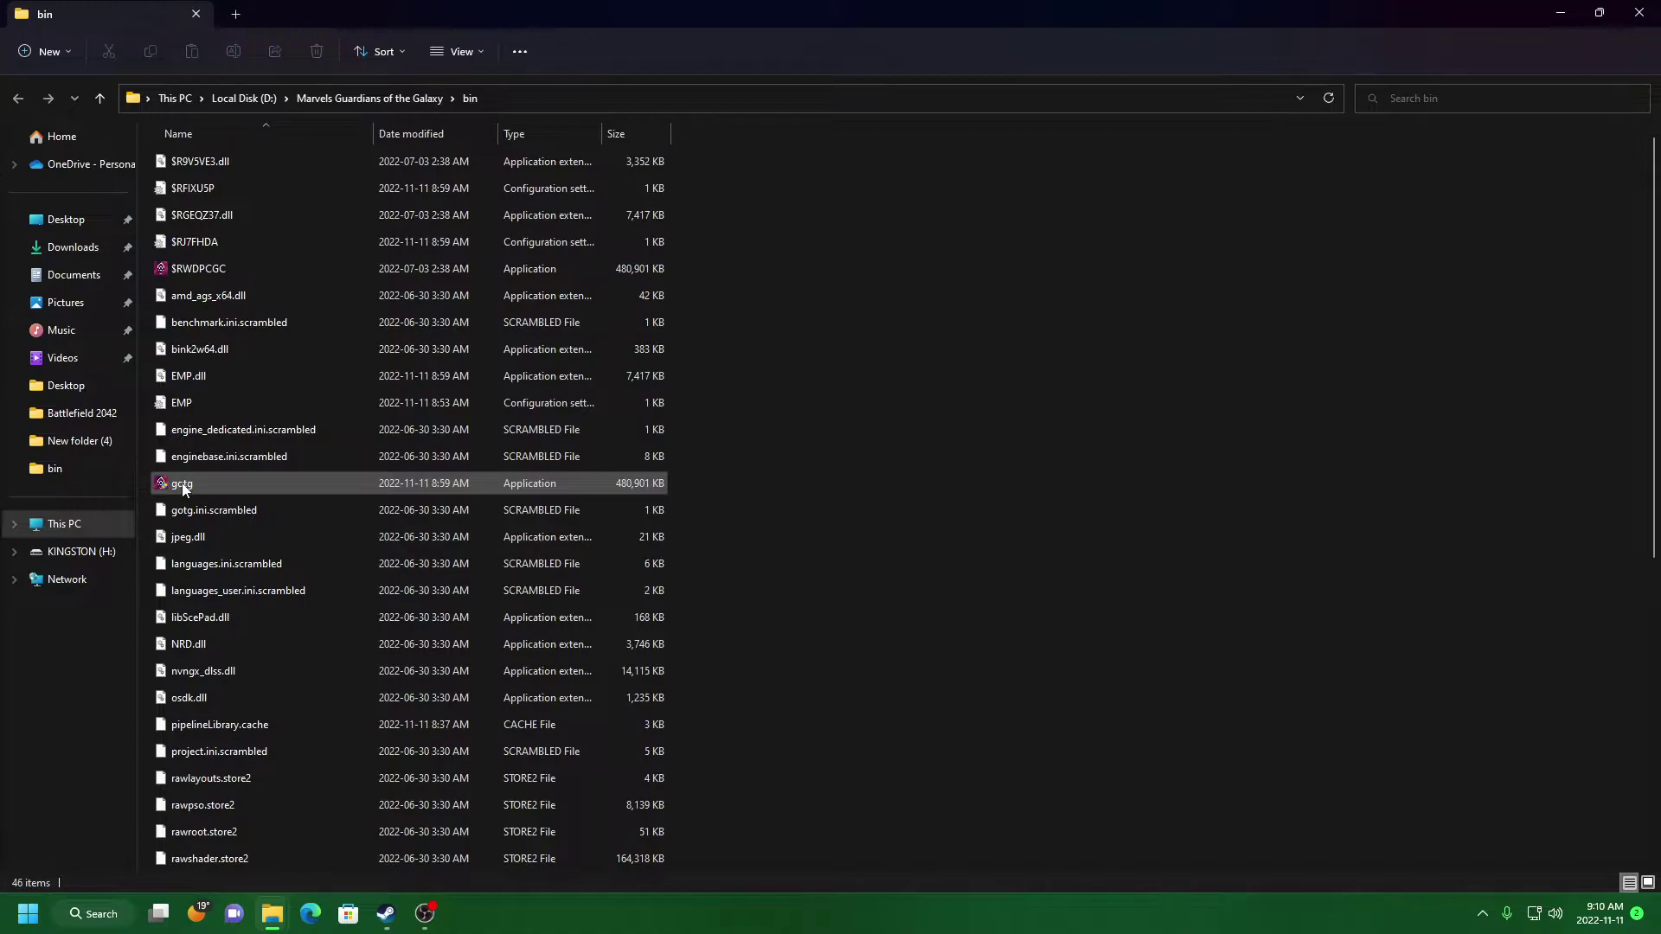
right_click(183, 489)
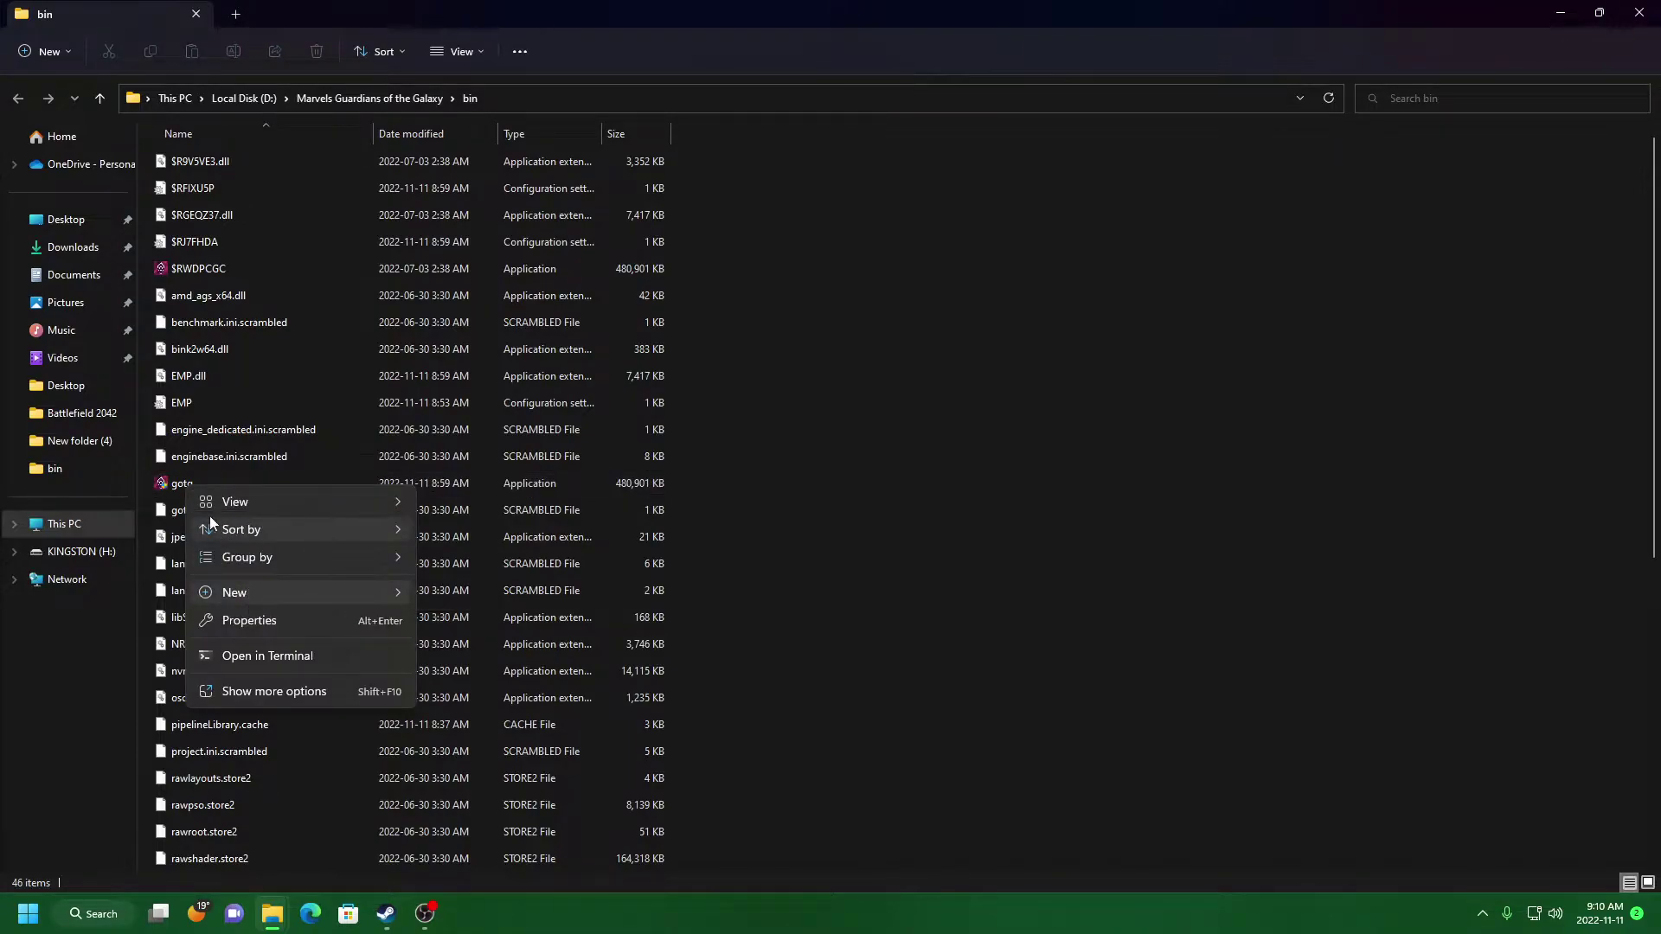
left_click(174, 490)
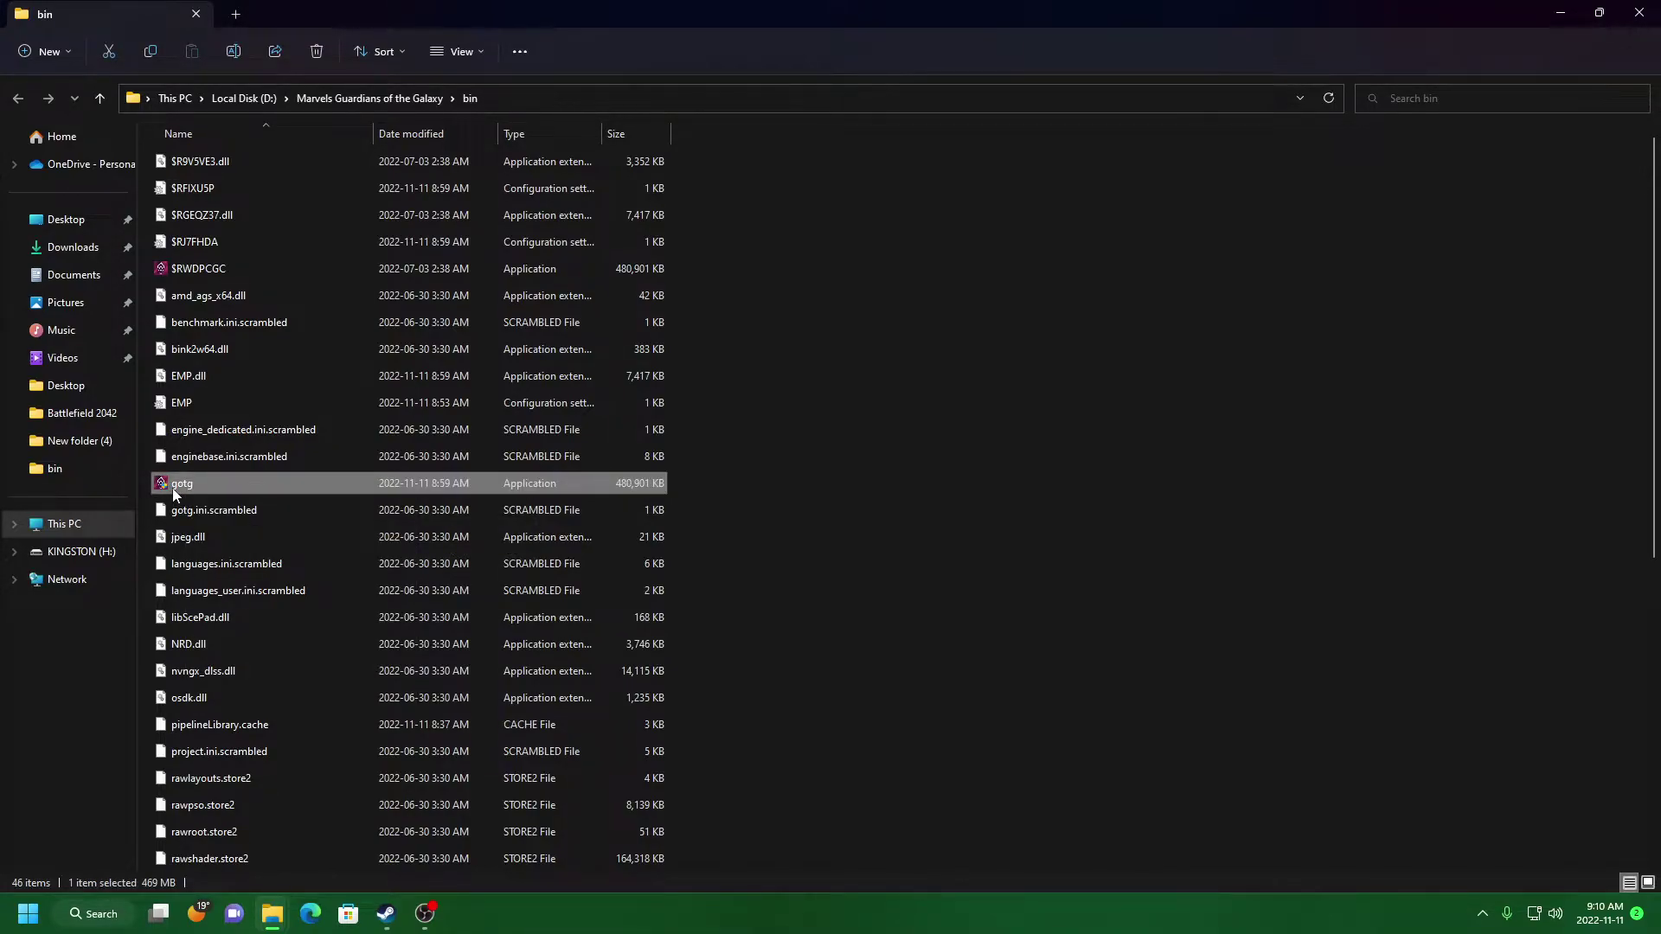
key("Delete")
left_click(795, 365)
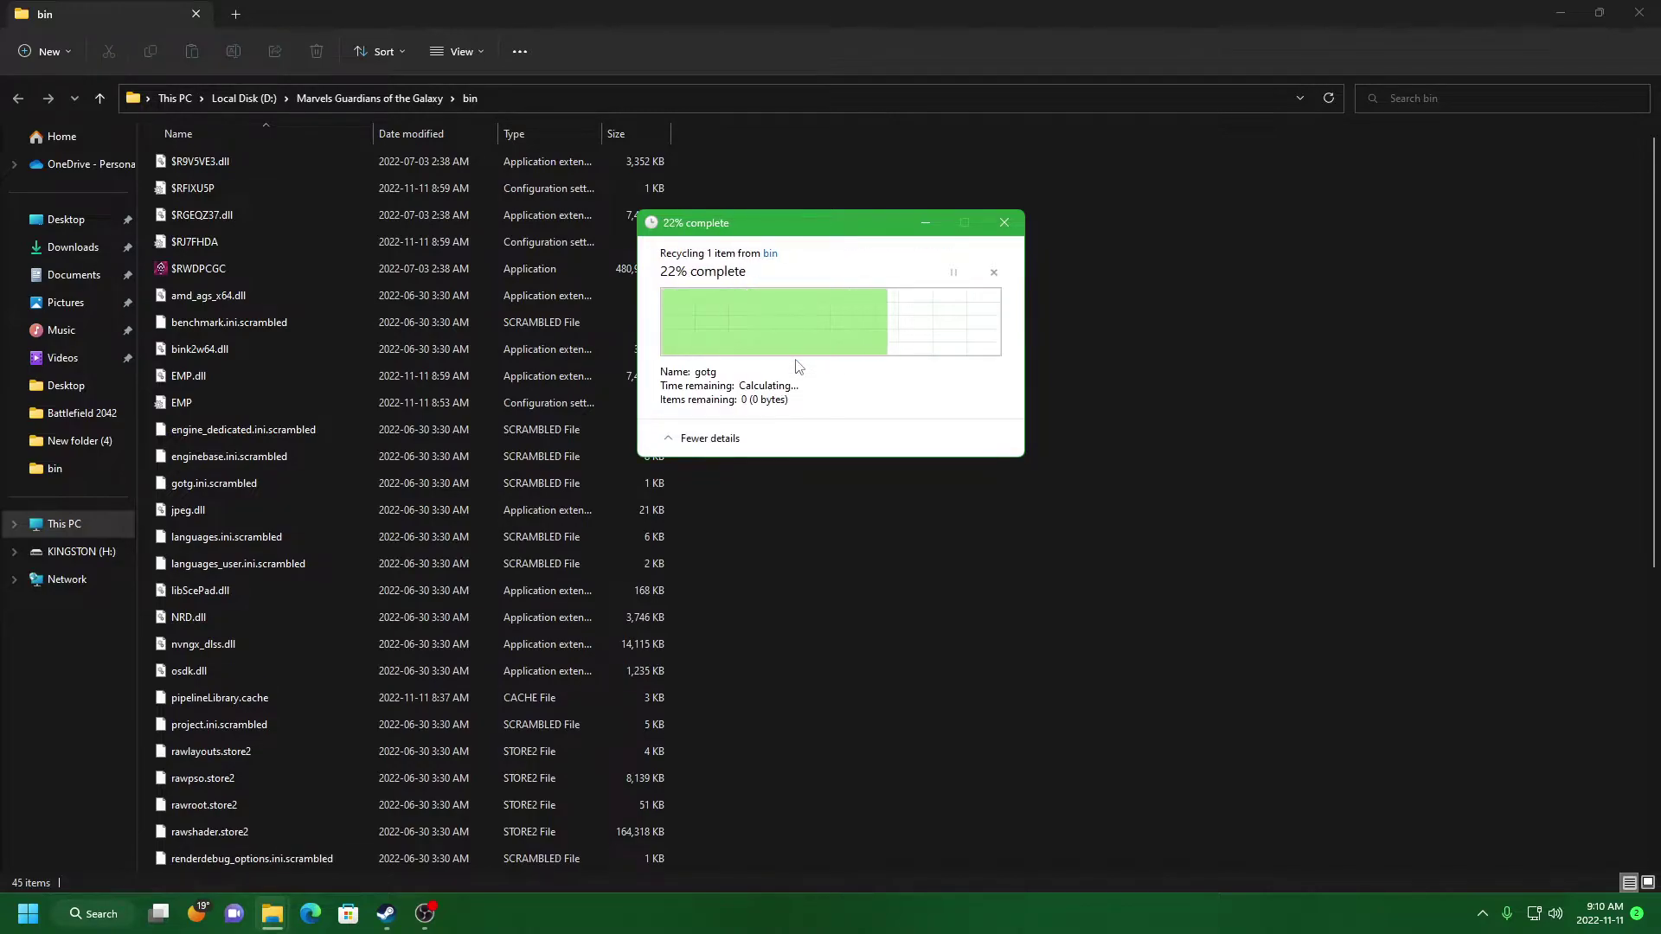
Step: Delete EMP.dll and EMP from bin, approving each administrator prompt
left_click(210, 386)
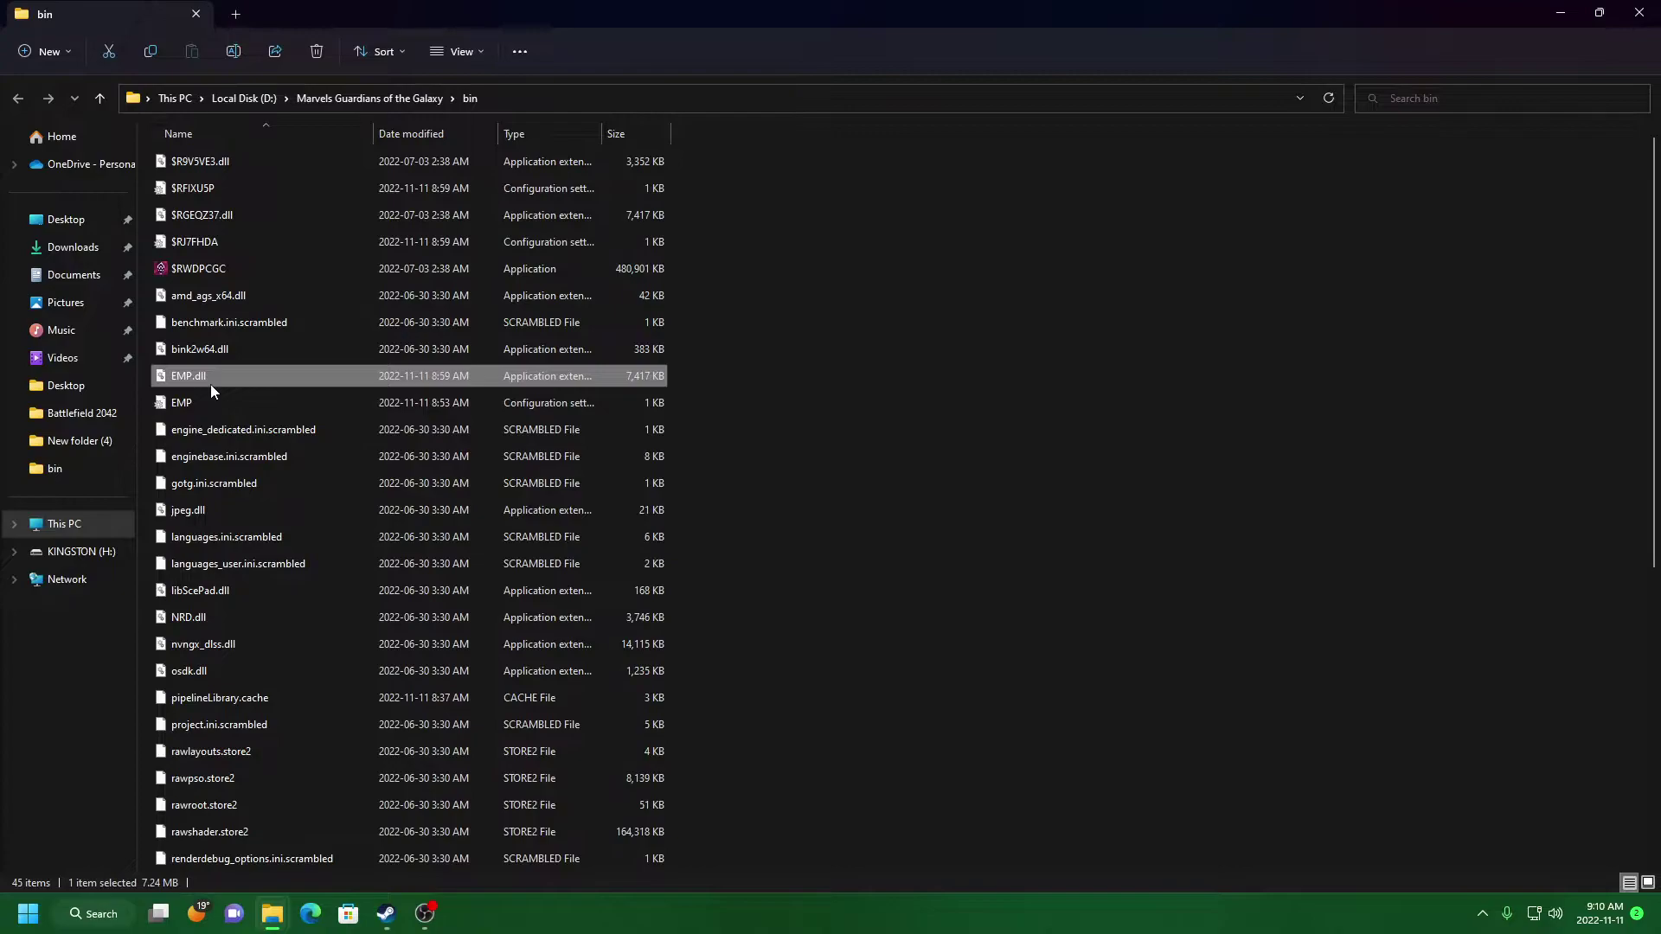
key("Delete")
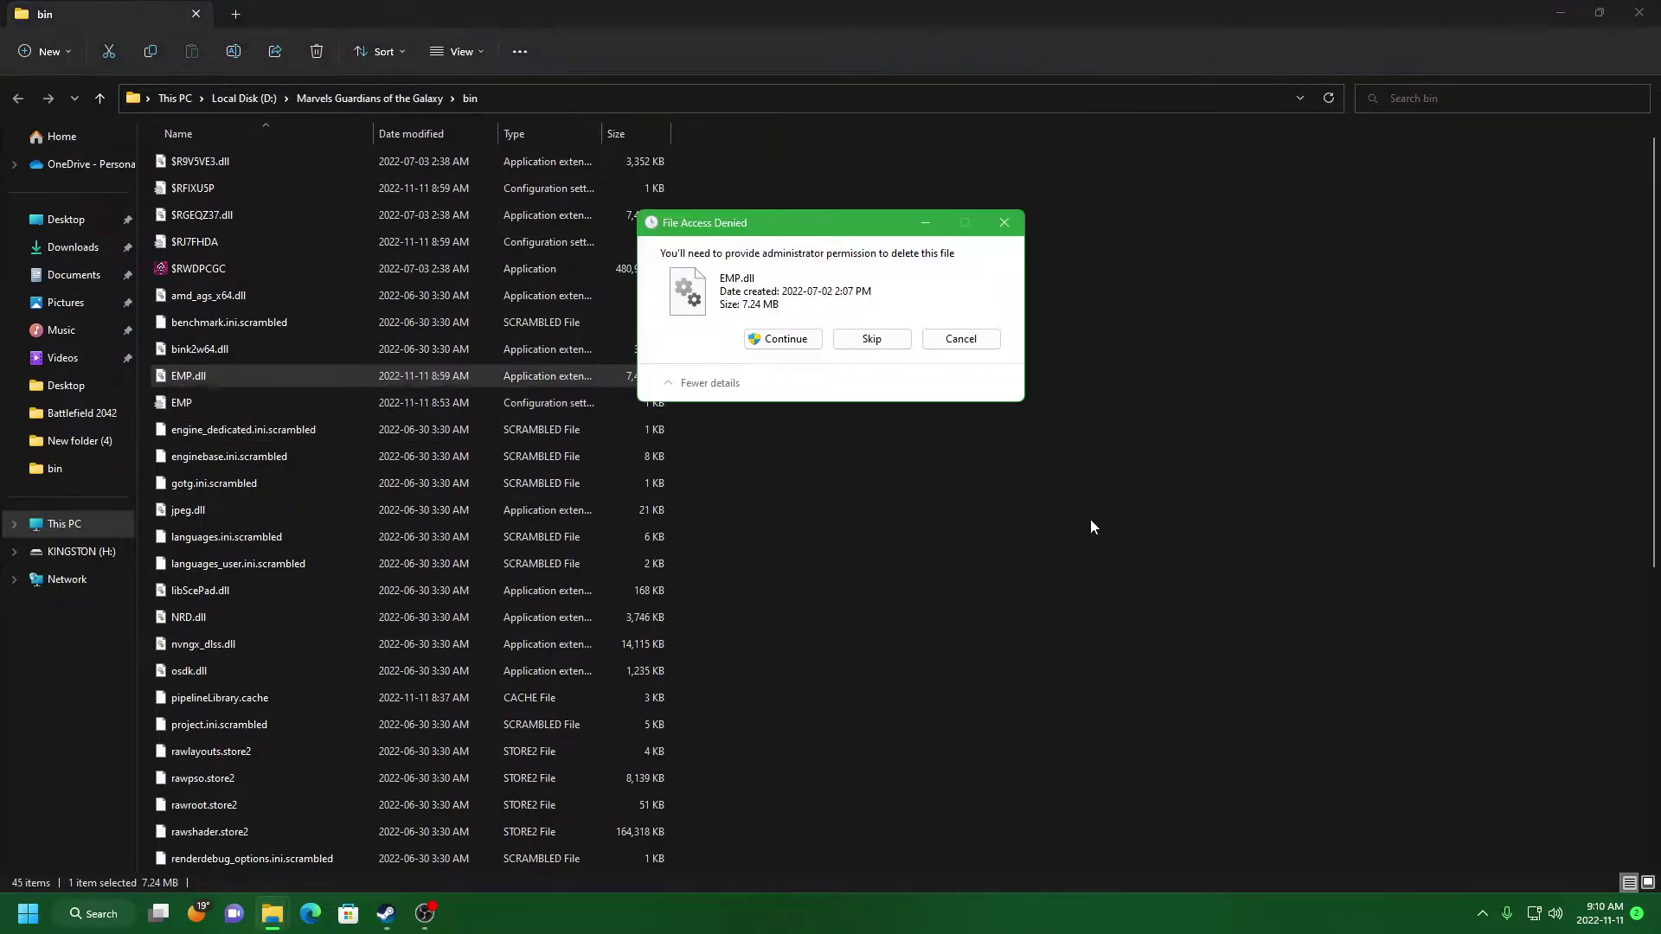
left_click(802, 348)
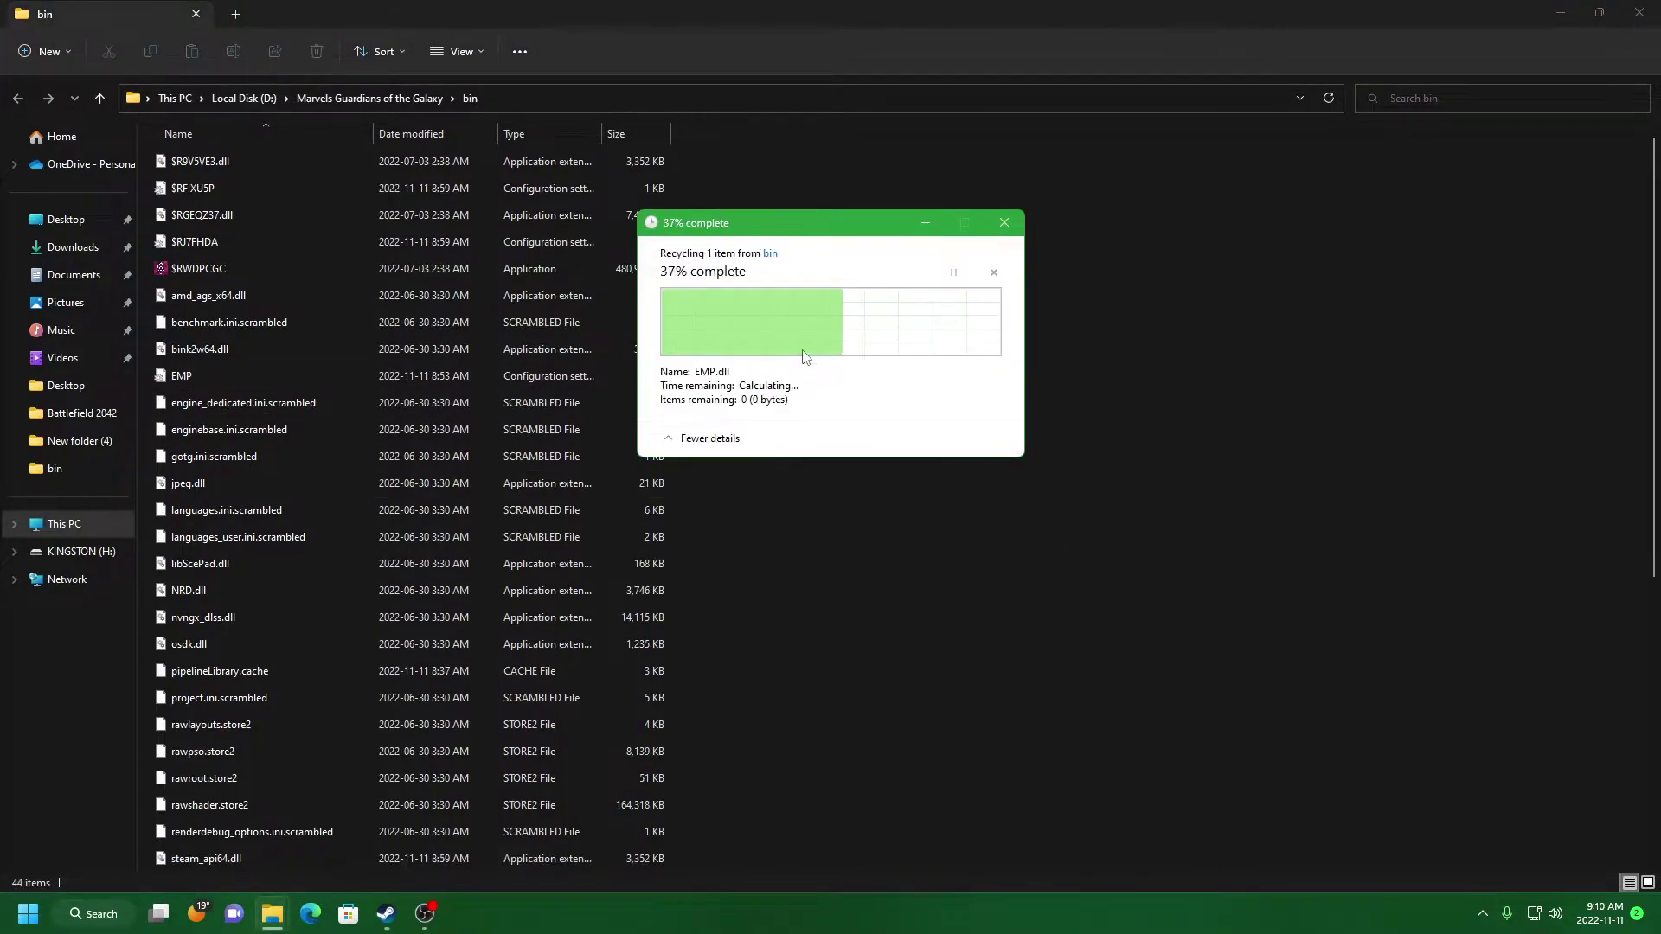
left_click(214, 377)
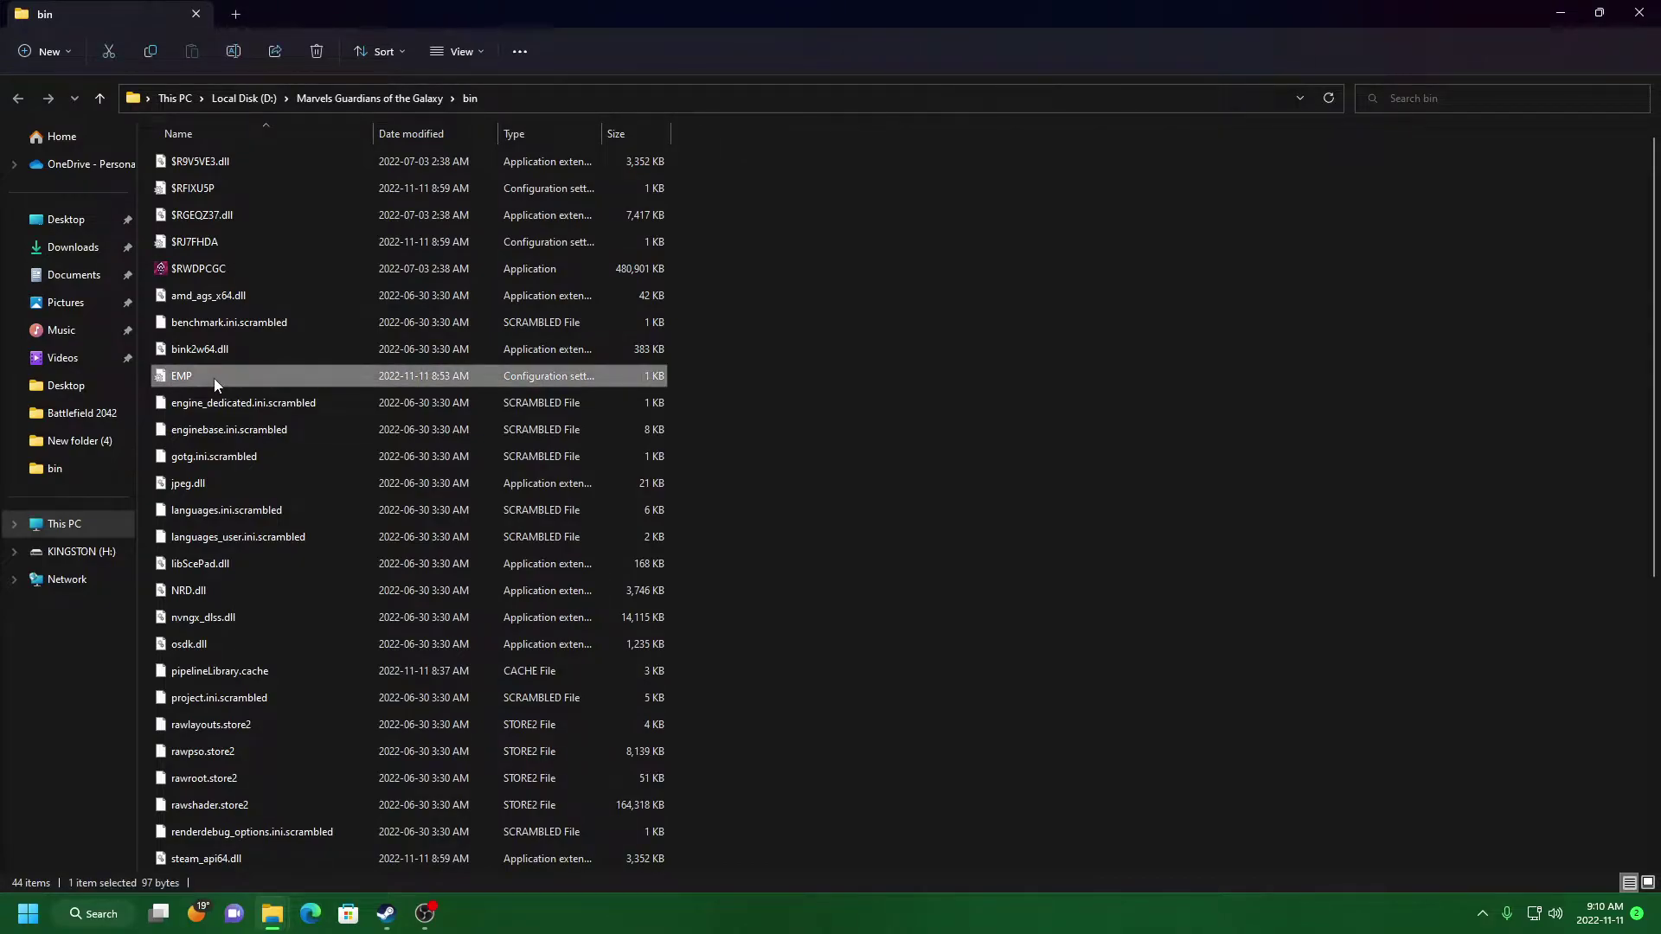
key("Delete")
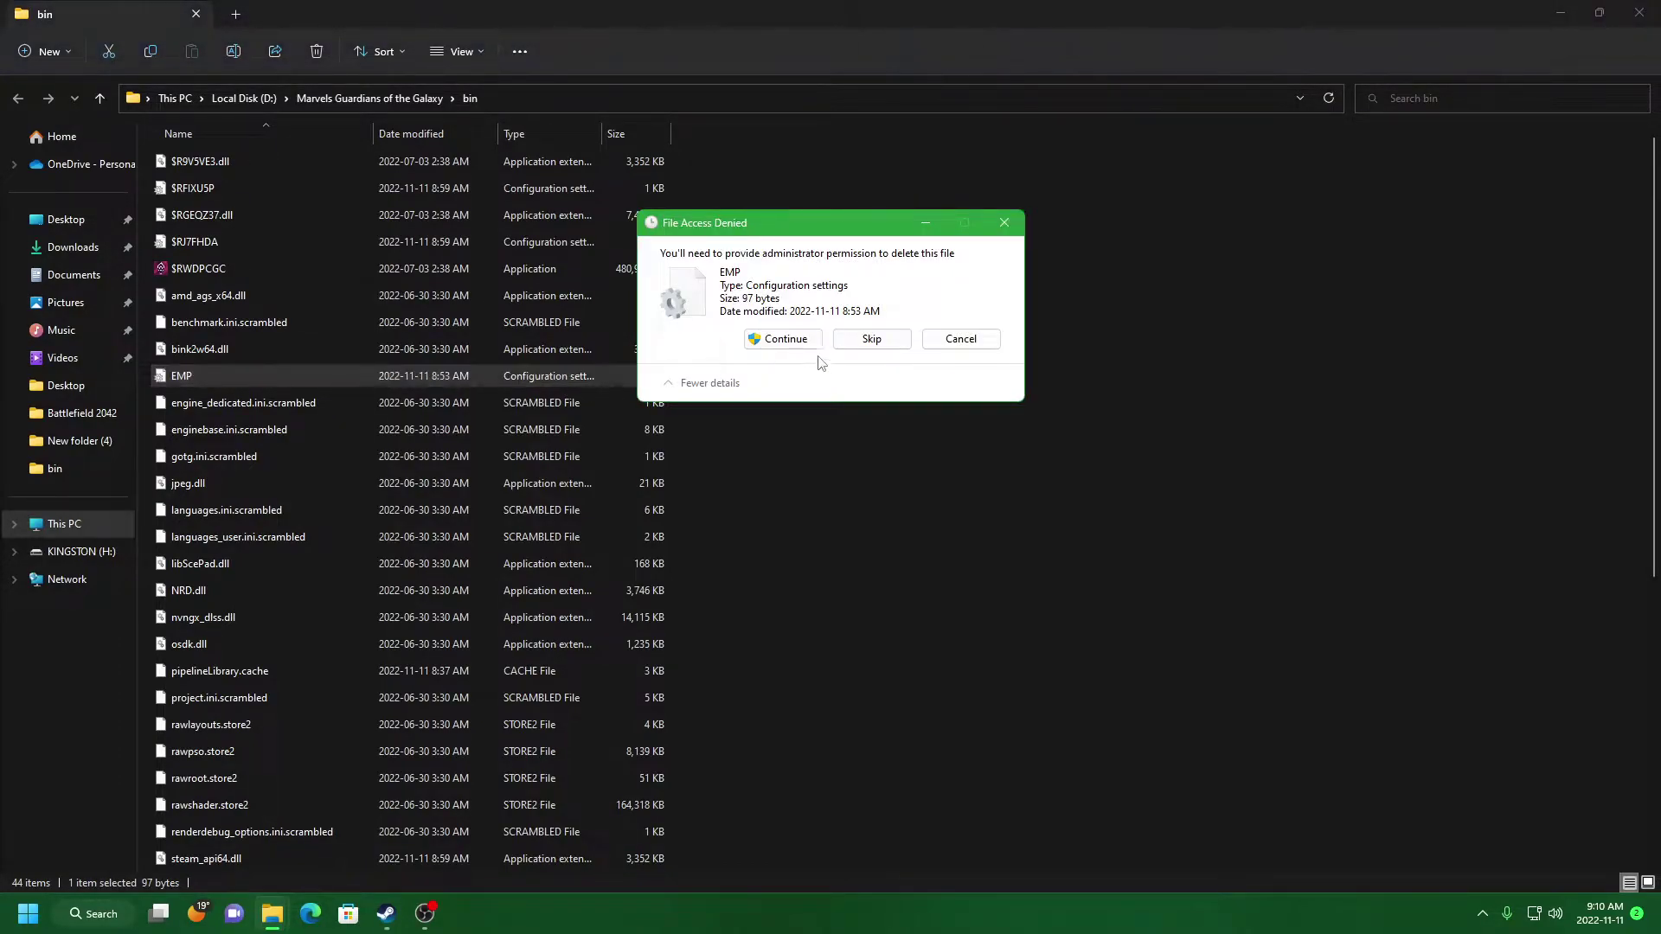
left_click(797, 346)
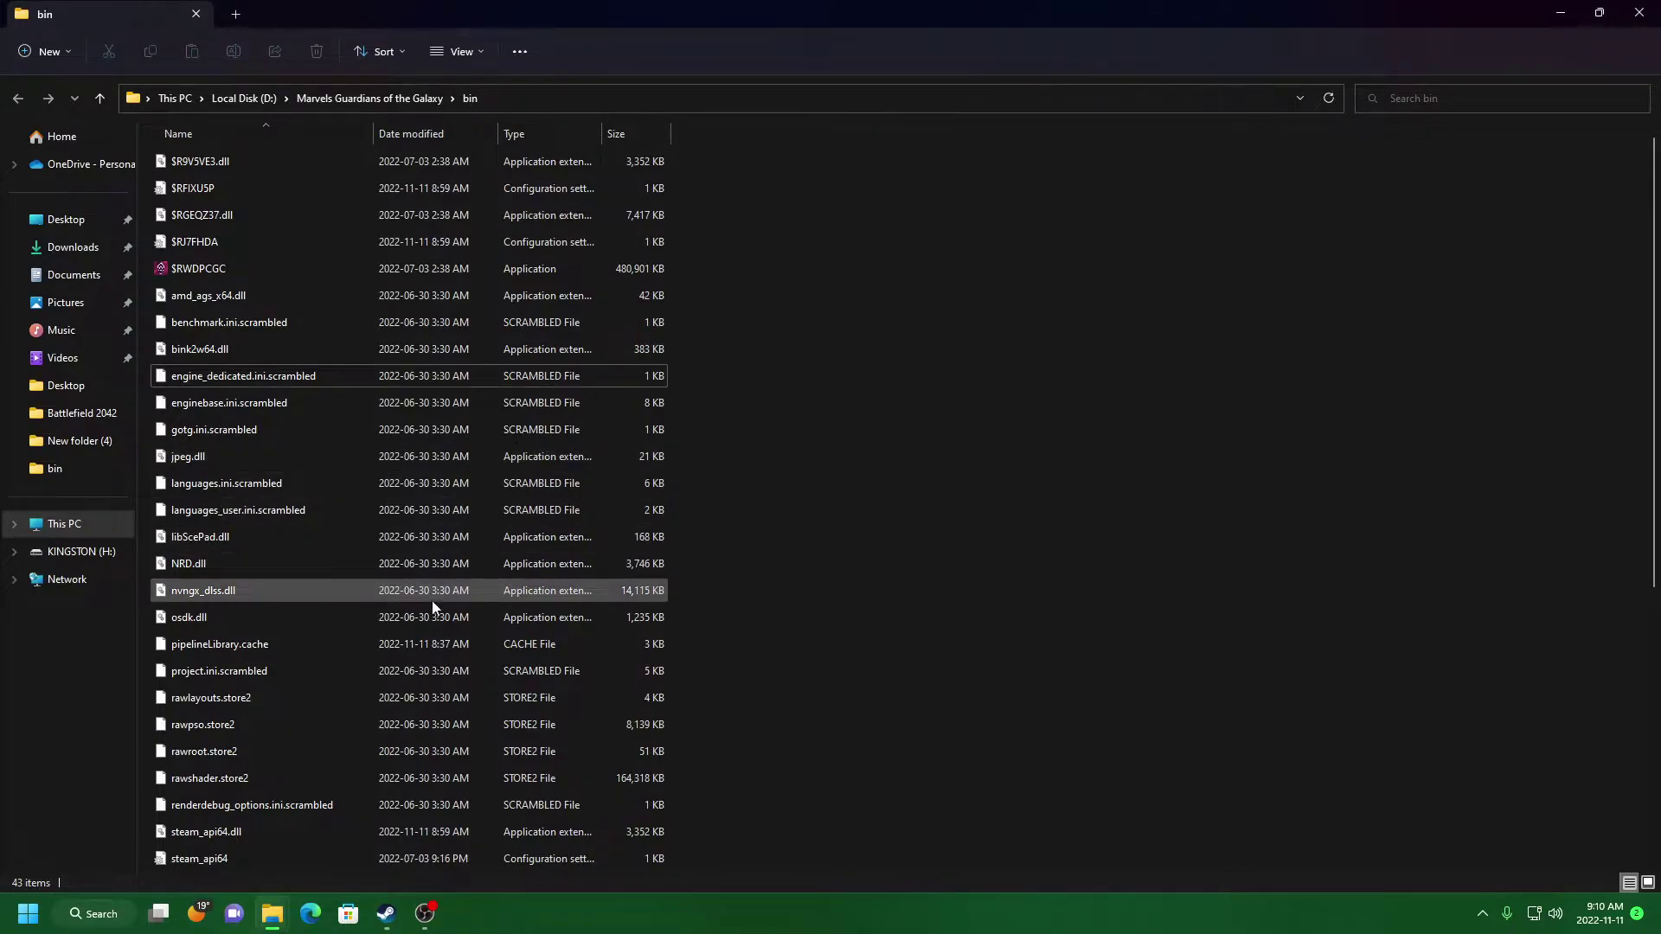
Step: Delete both steam_api64 files together, approving the administrator prompt for both
scroll(947, 486, "down", 1)
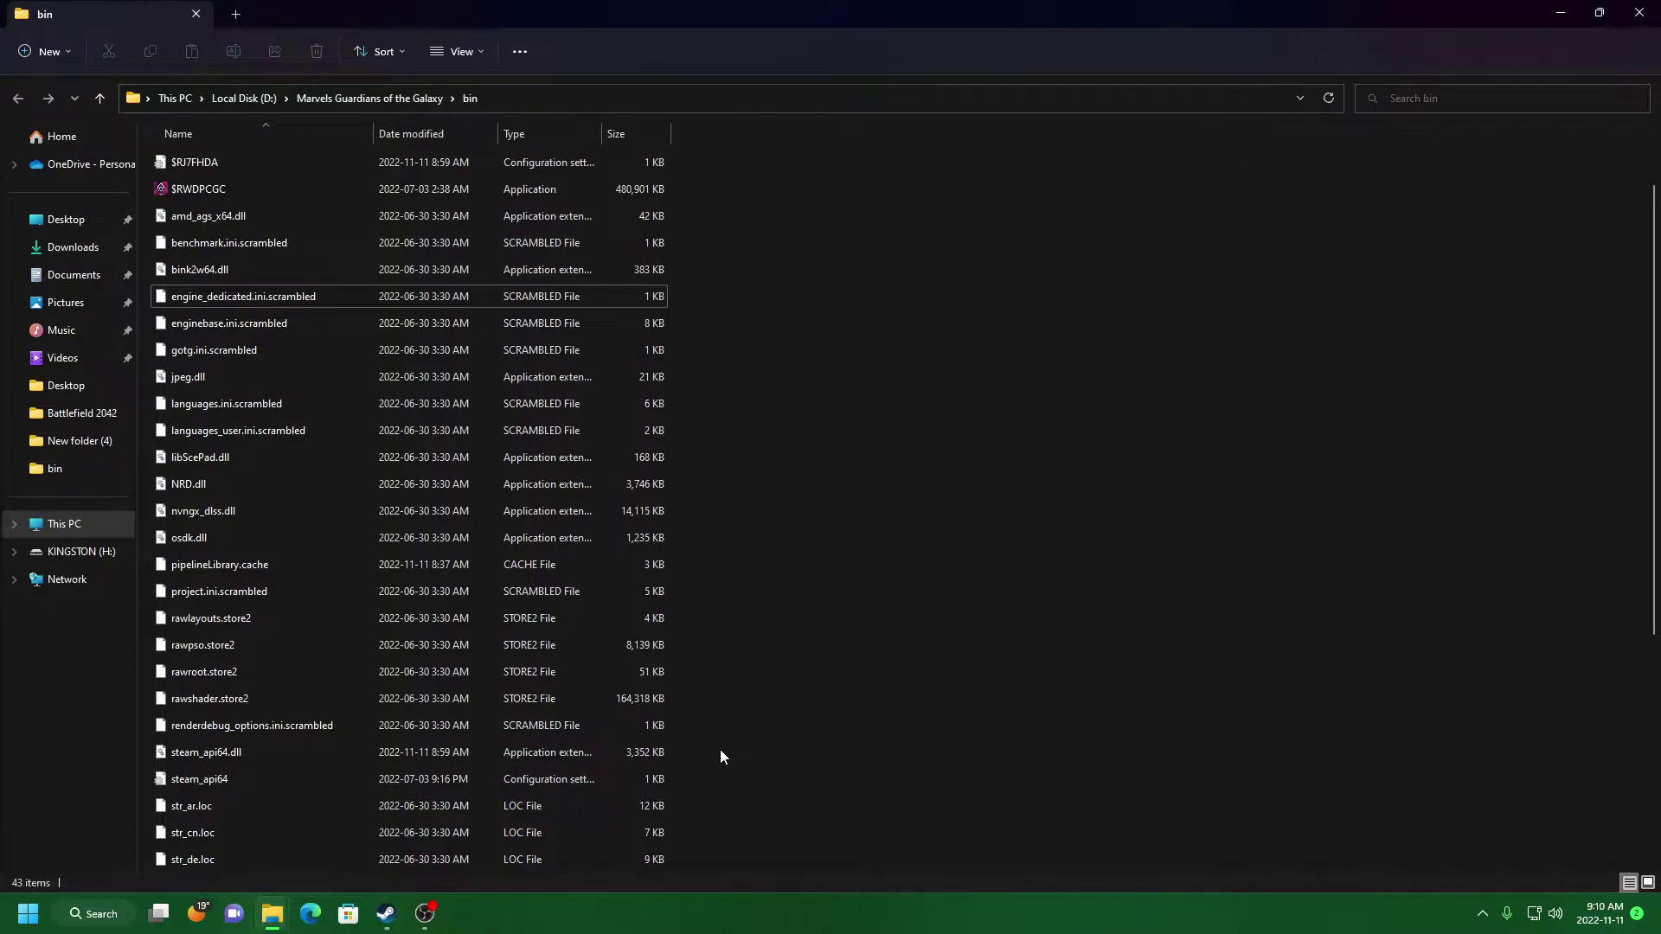
left_click_drag(678, 767, 683, 780)
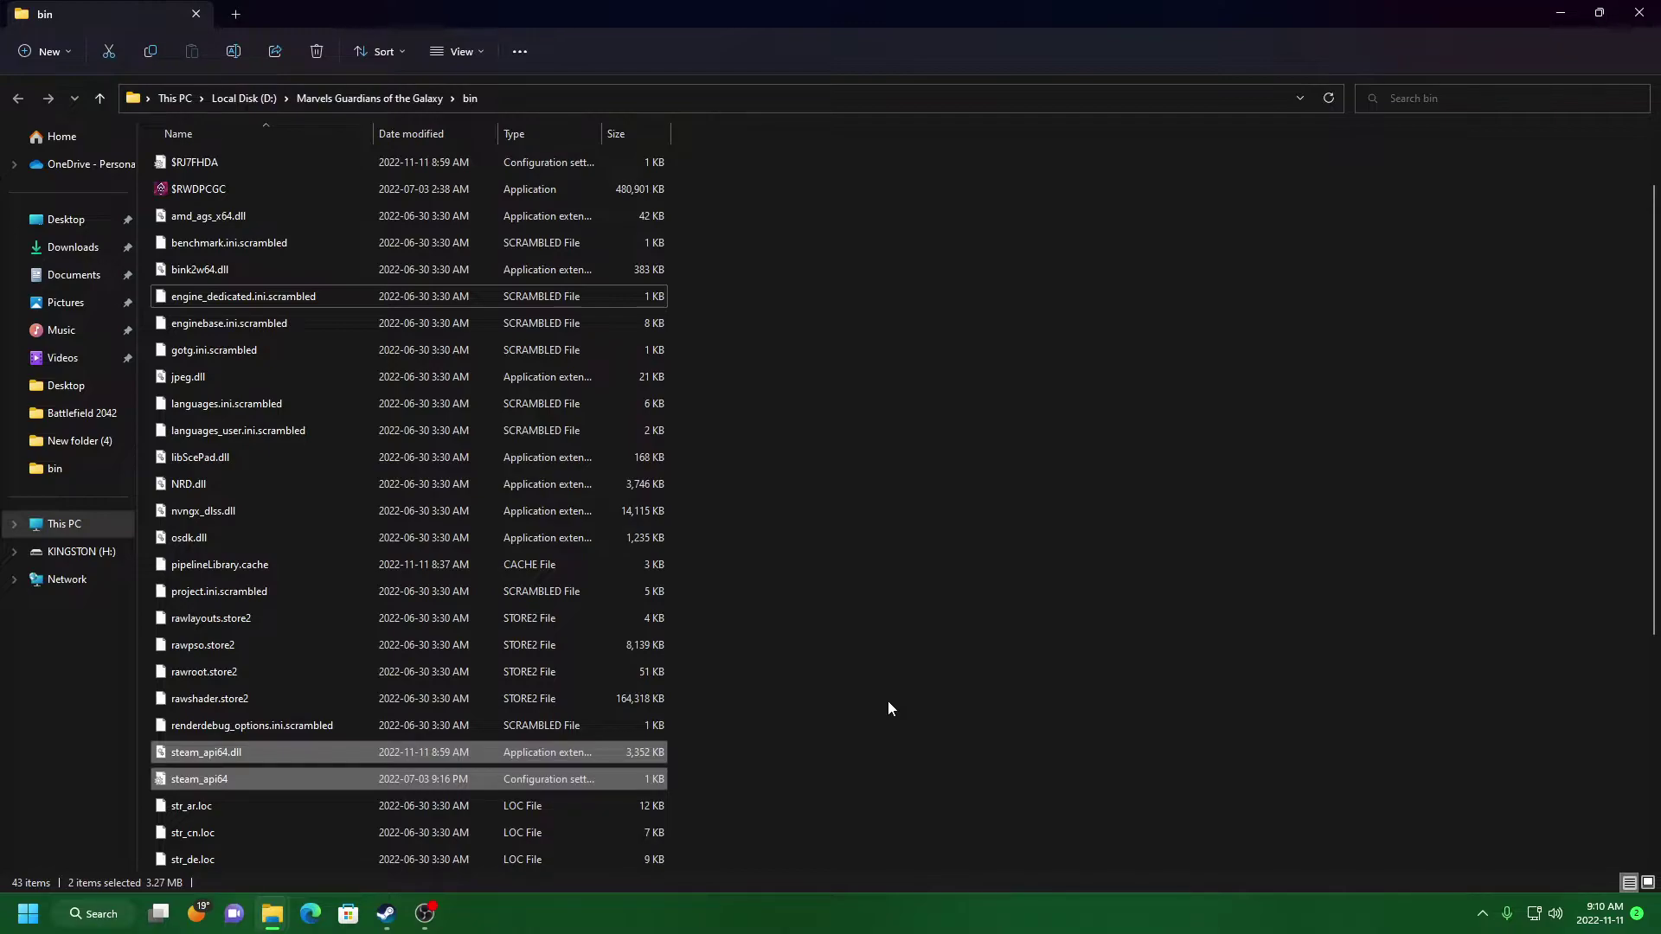
key("Delete")
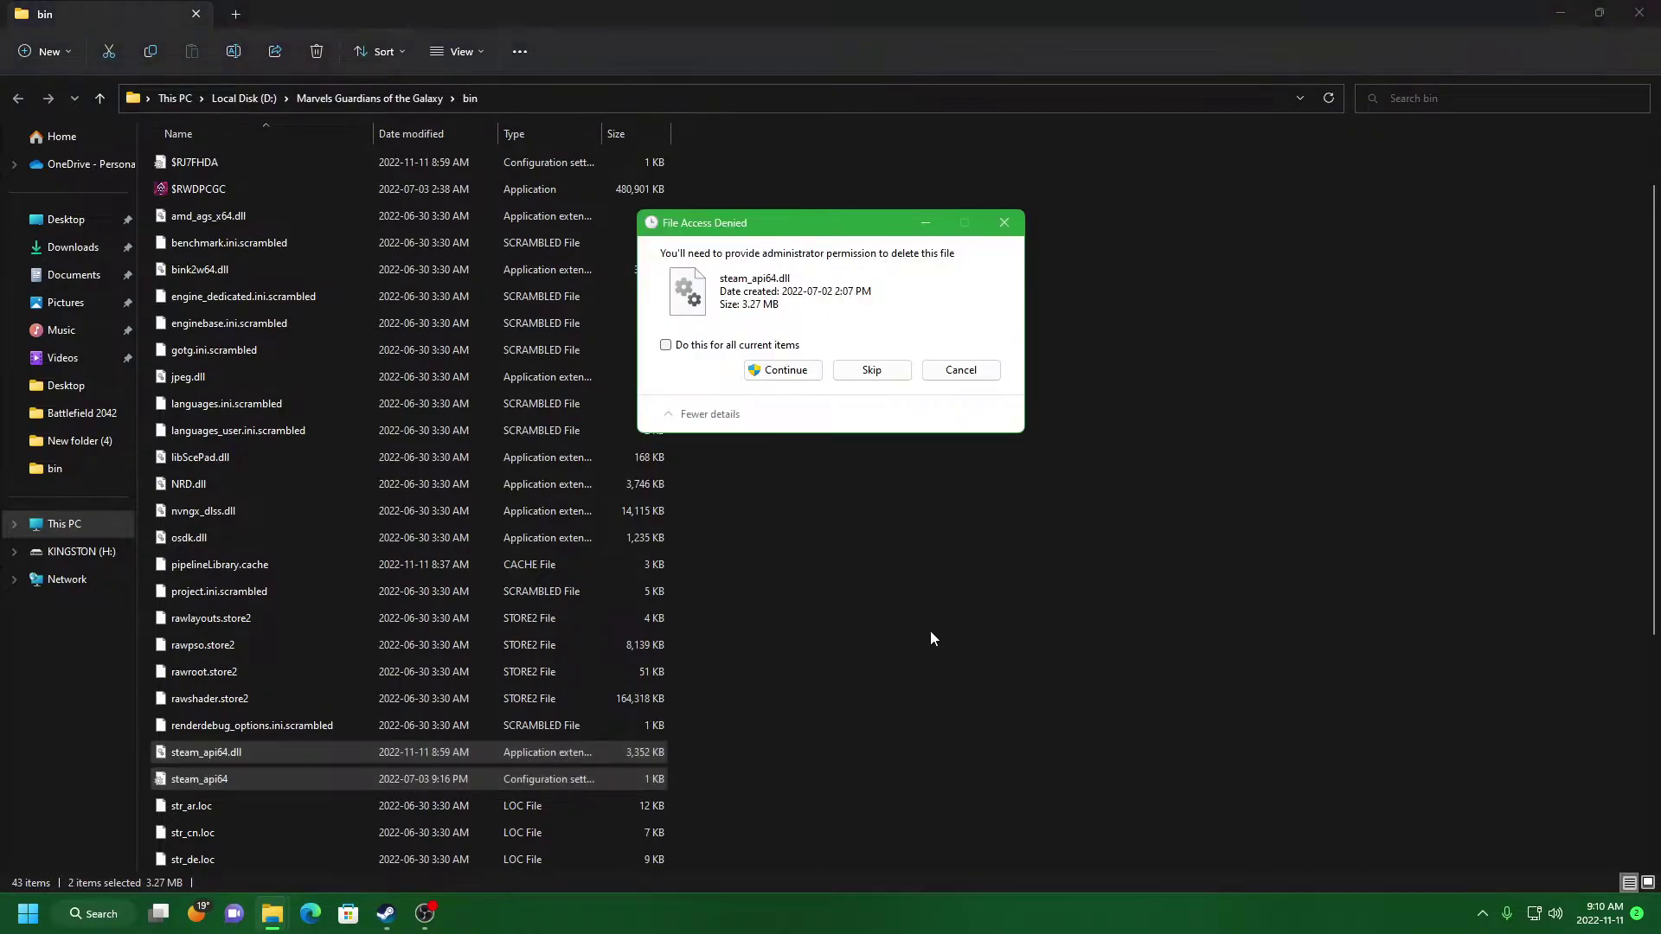
left_click(758, 347)
left_click(780, 370)
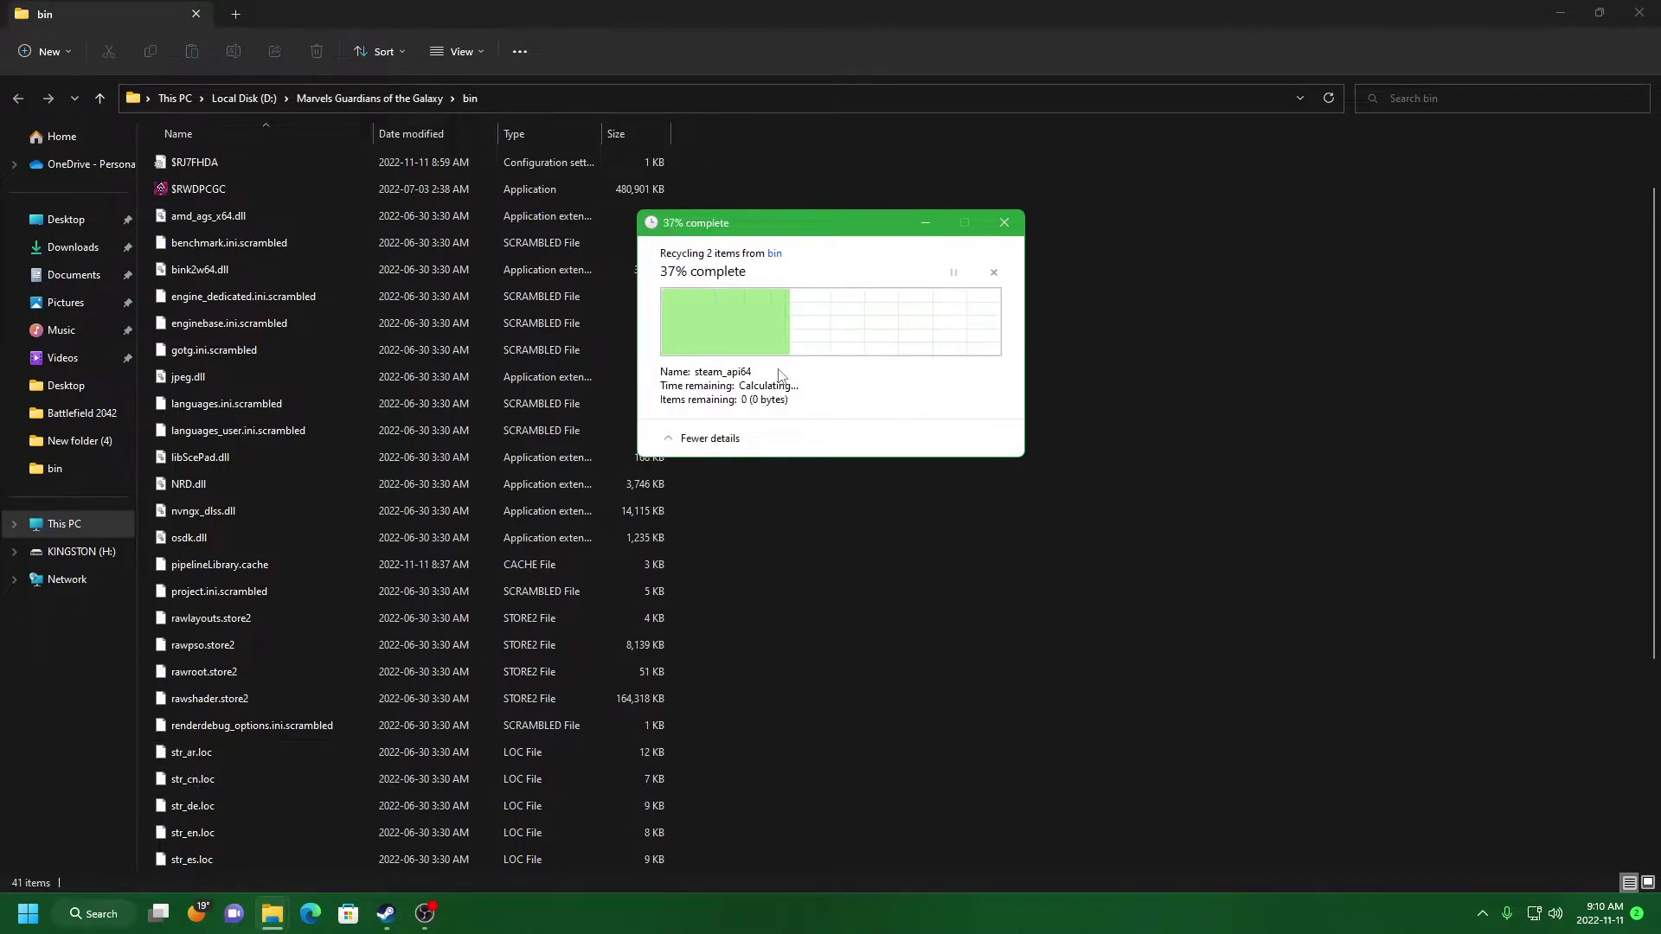
scroll(826, 495, "down", 3)
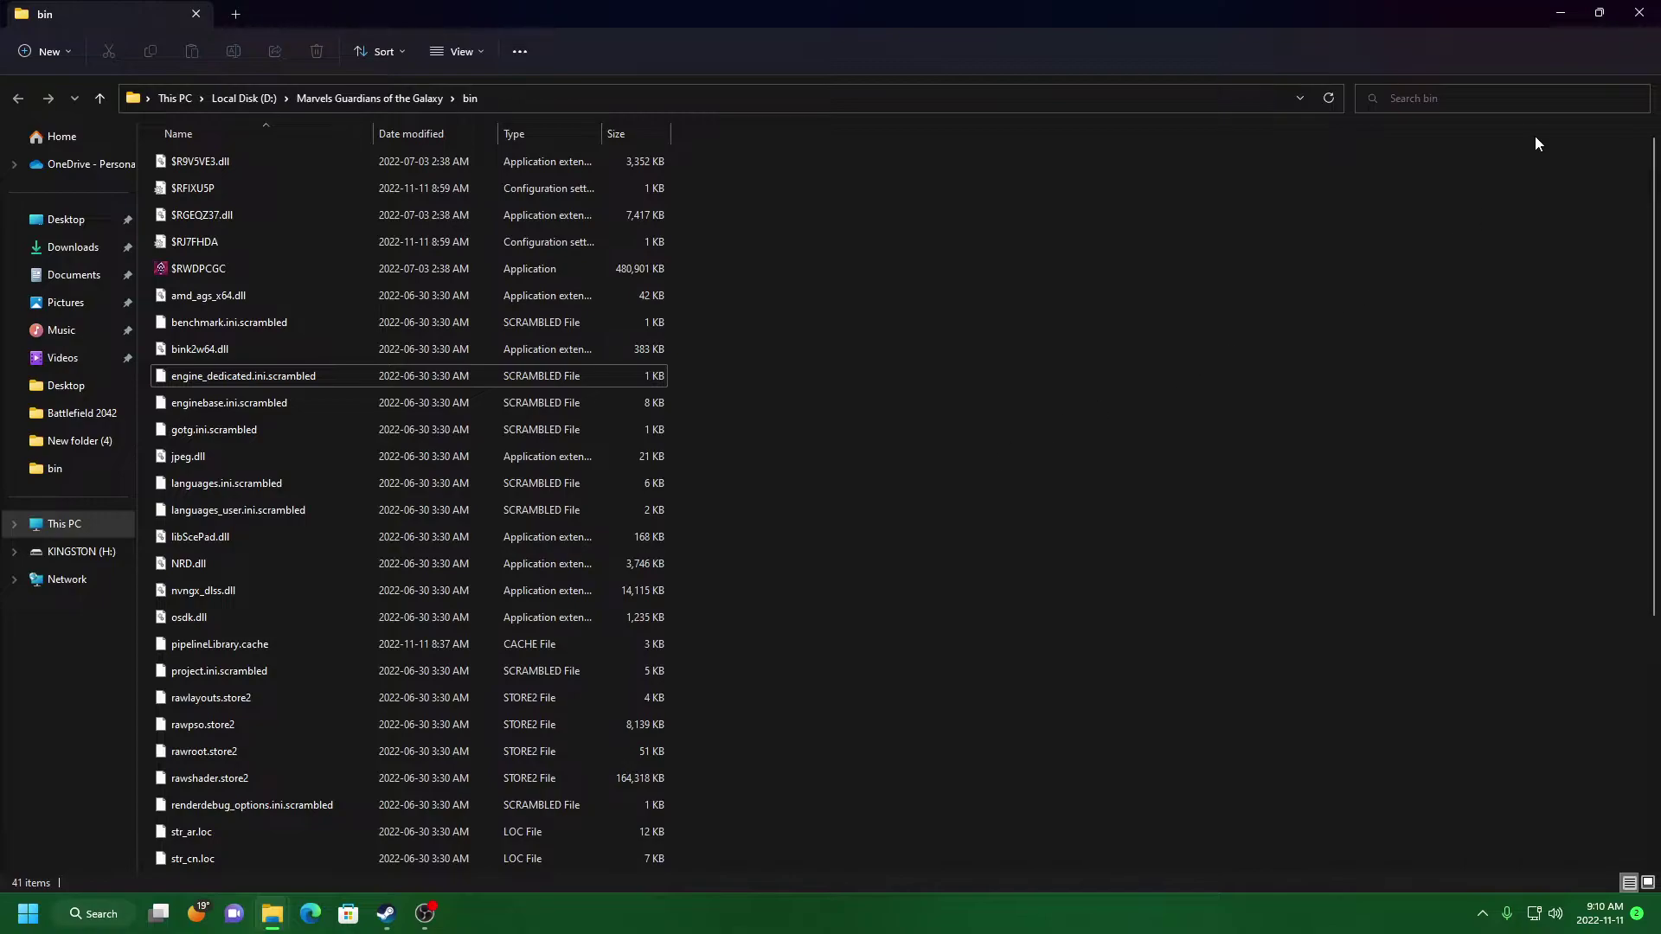
Step: Check the Recycle Bin for the deleted files, then refresh the desktop twice
left_click(1562, 14)
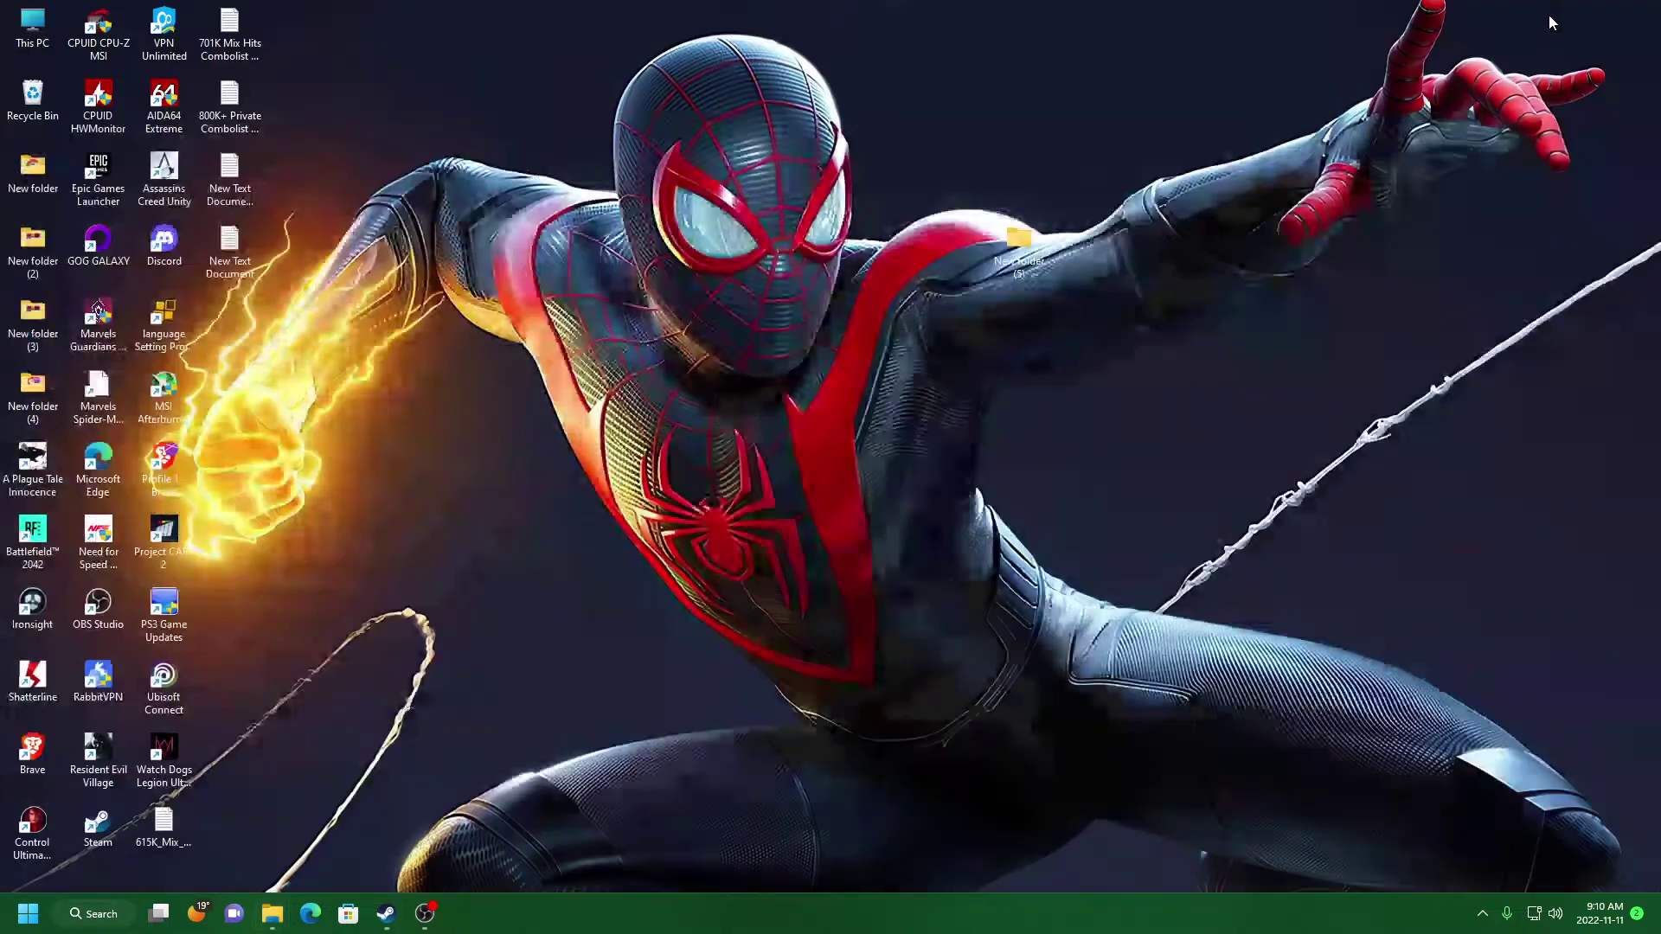
double_click(30, 102)
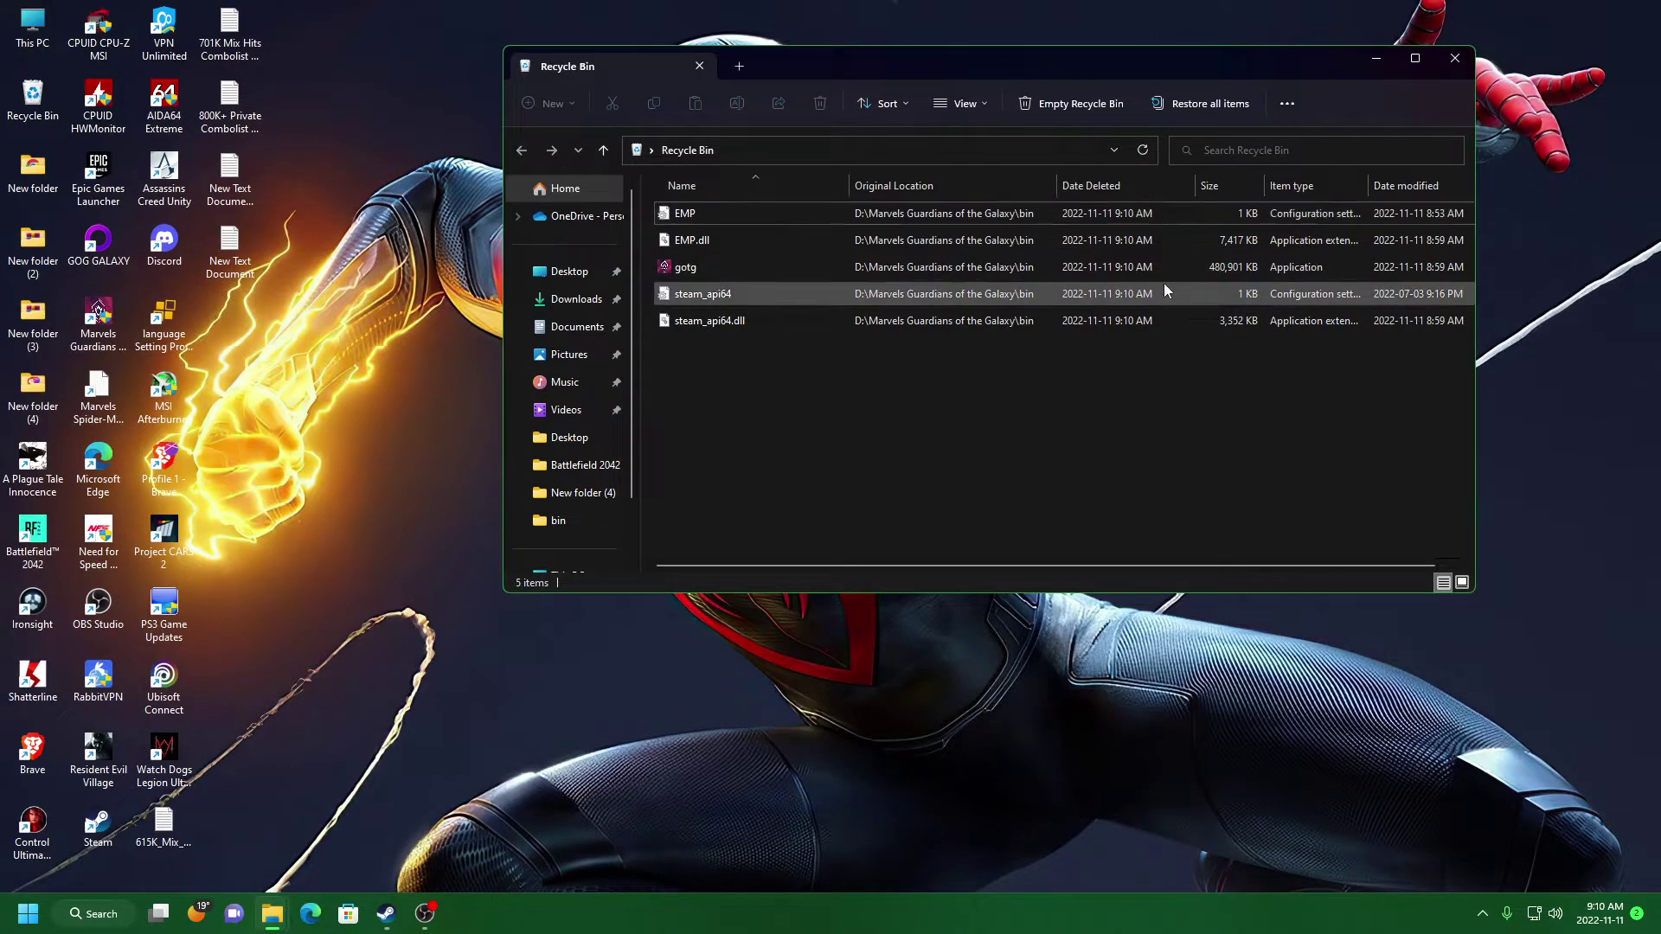
left_click(1454, 59)
right_click(771, 327)
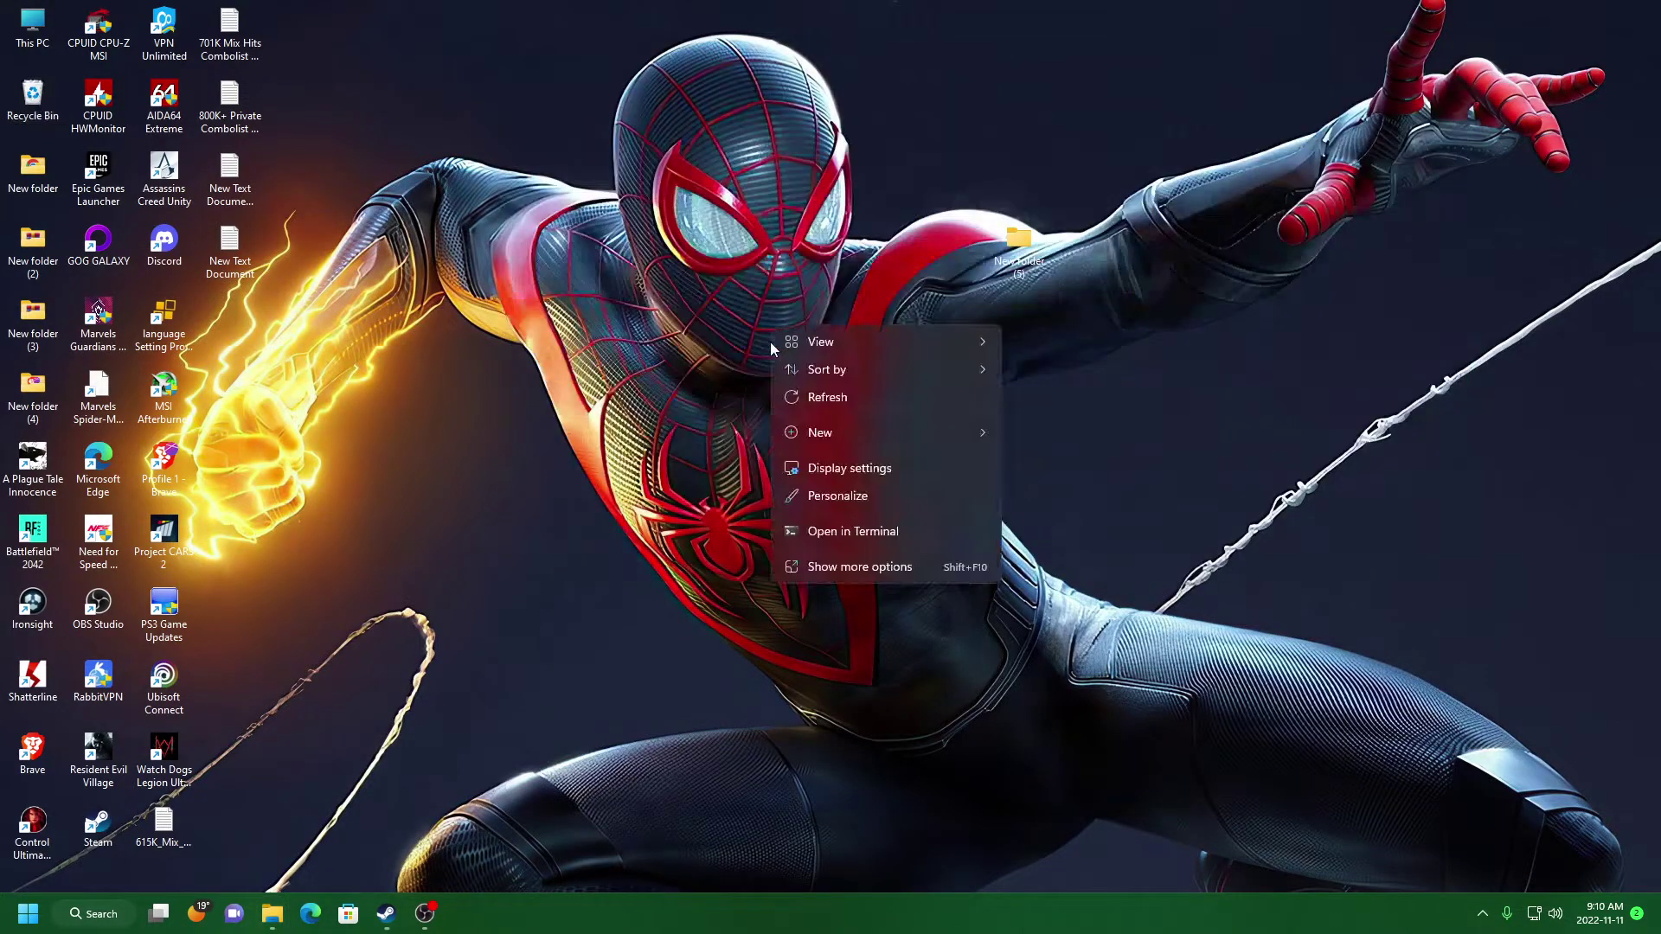
left_click(776, 399)
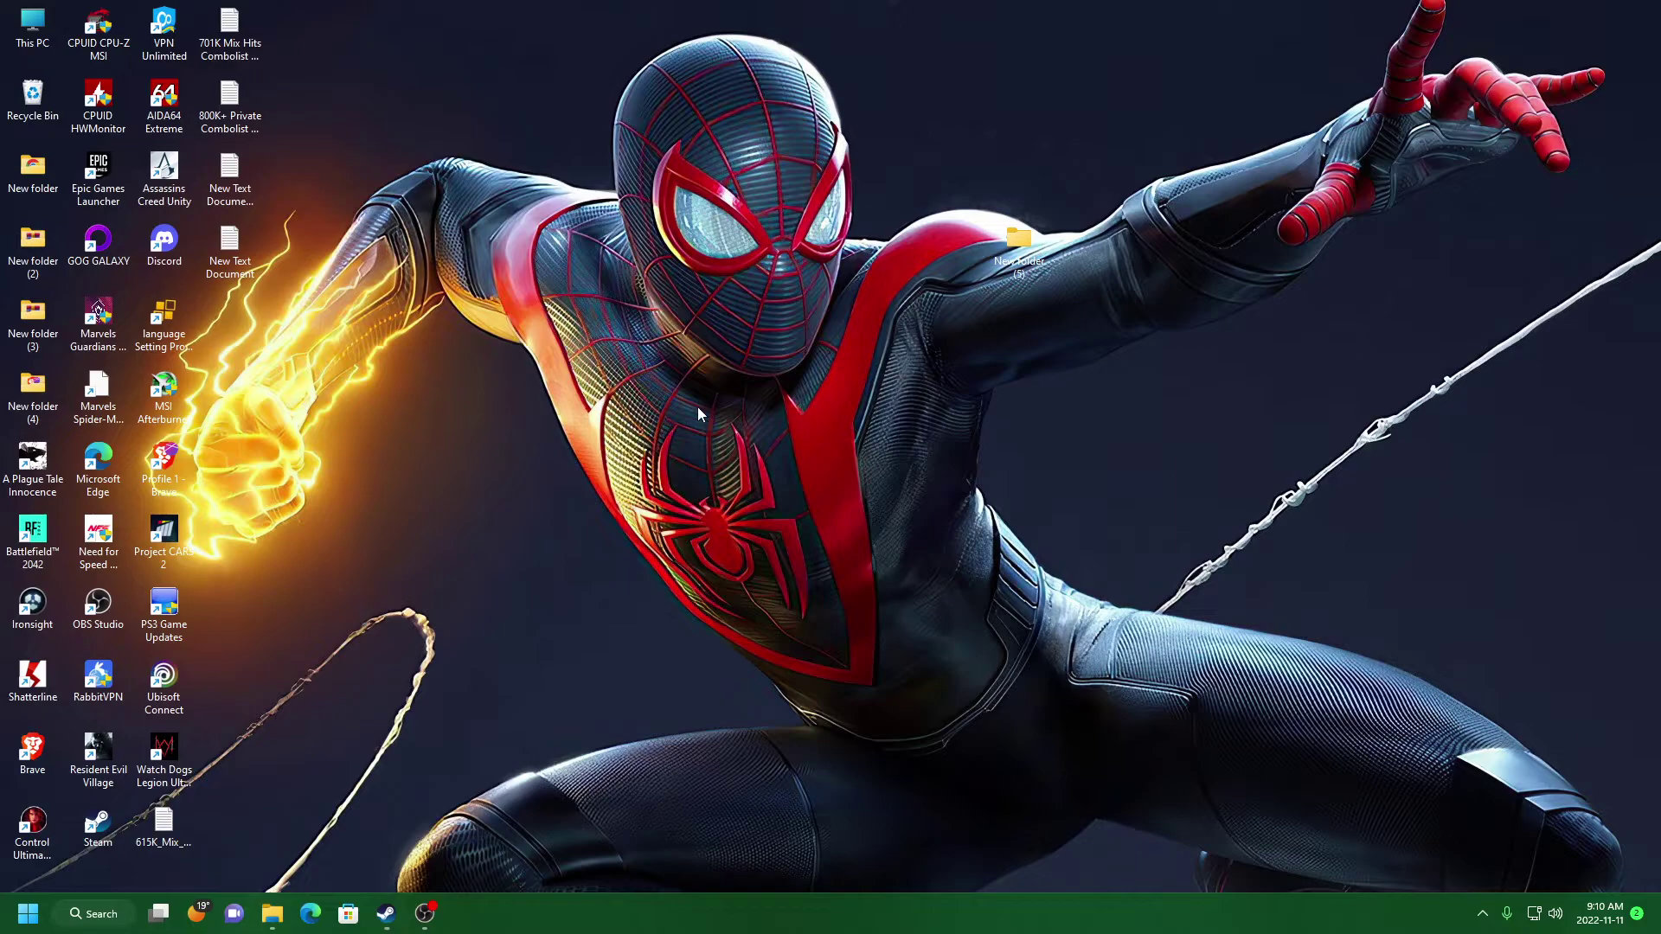
right_click(734, 453)
left_click(777, 527)
Step: Bring the Crackfix bin window forward and select all five replacement files
mouse_move(271, 913)
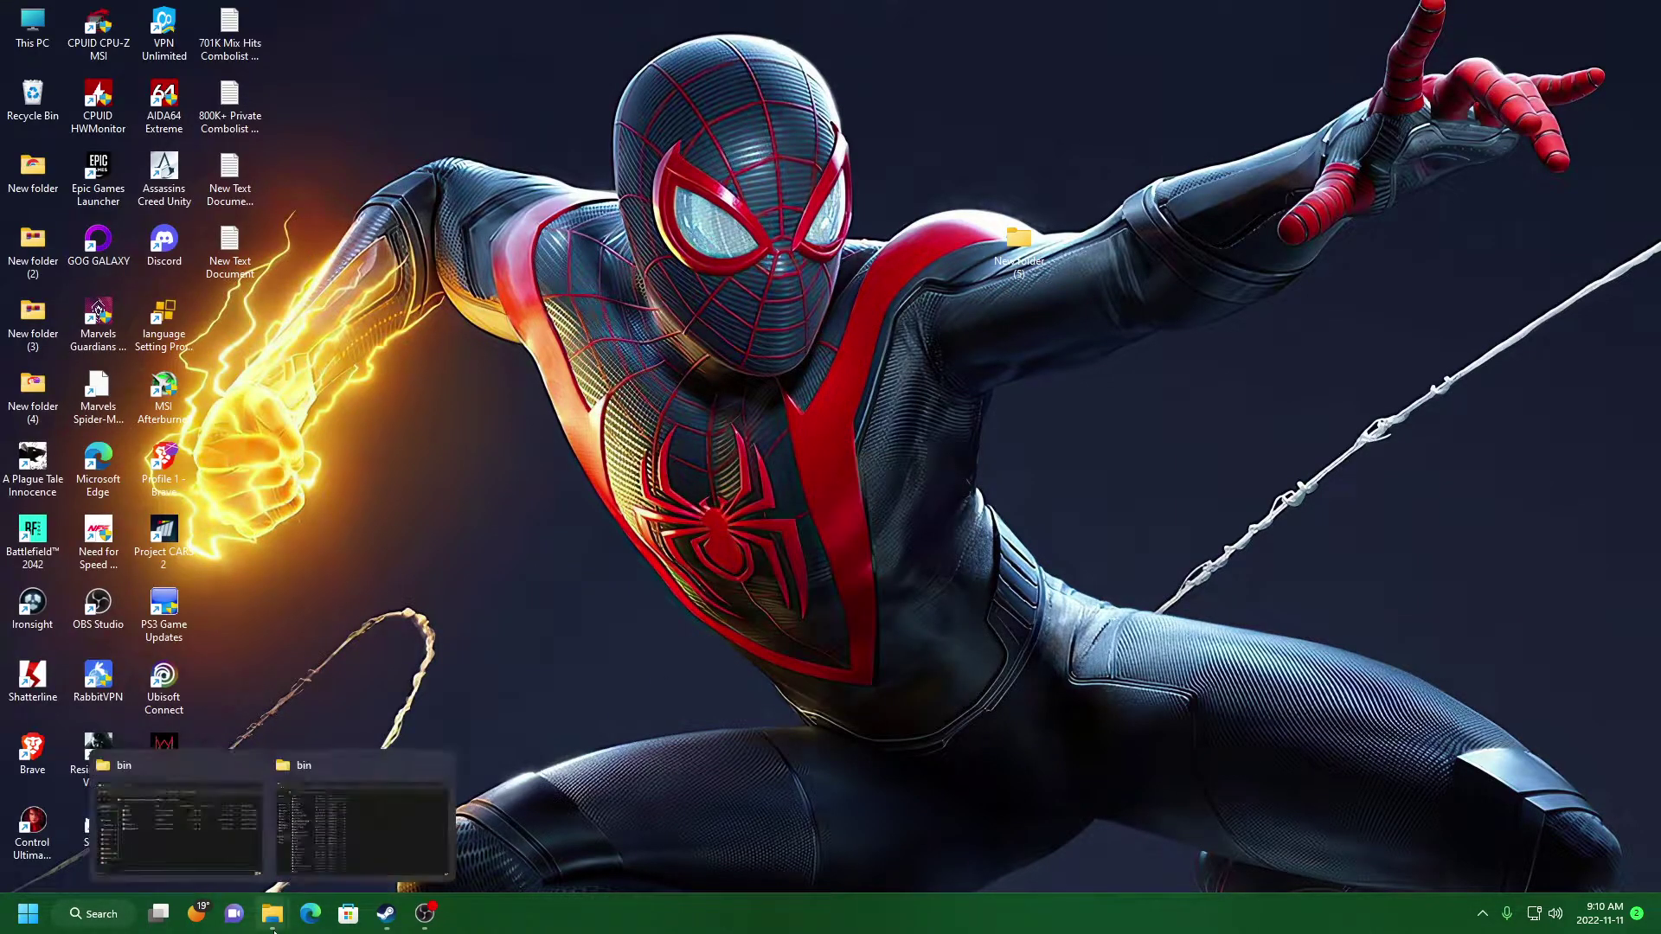
left_click(161, 838)
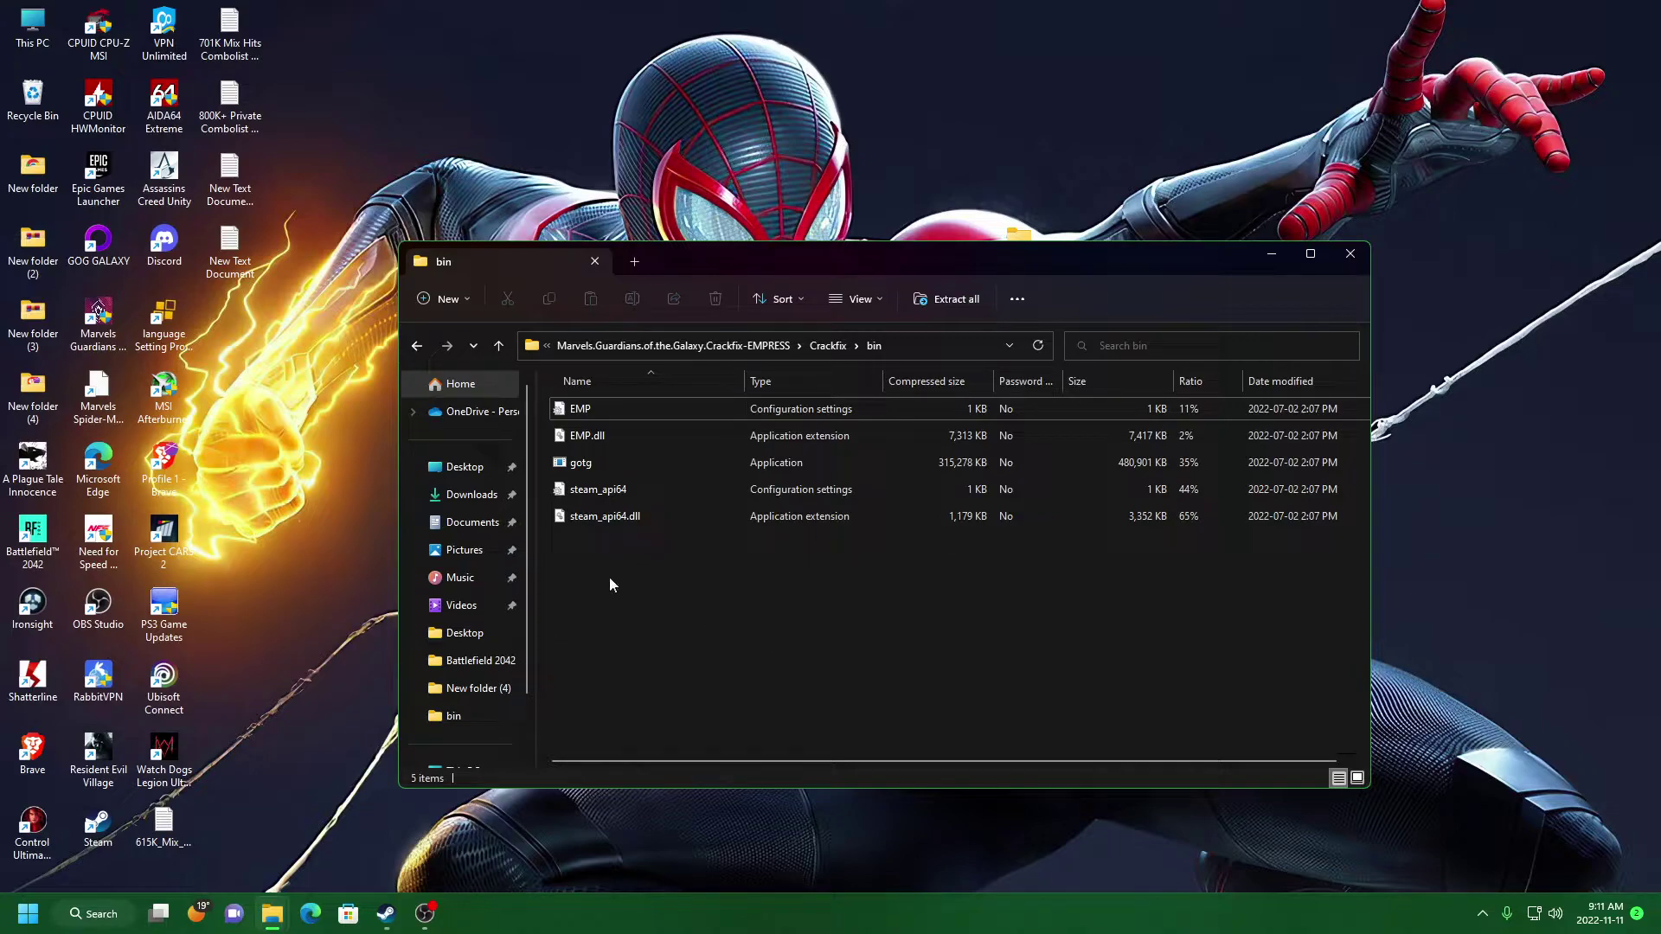
left_click_drag(609, 576, 723, 408)
Step: Copy the five crackfix files and open the game's bin folder via the shortcut's file location
right_click(723, 408)
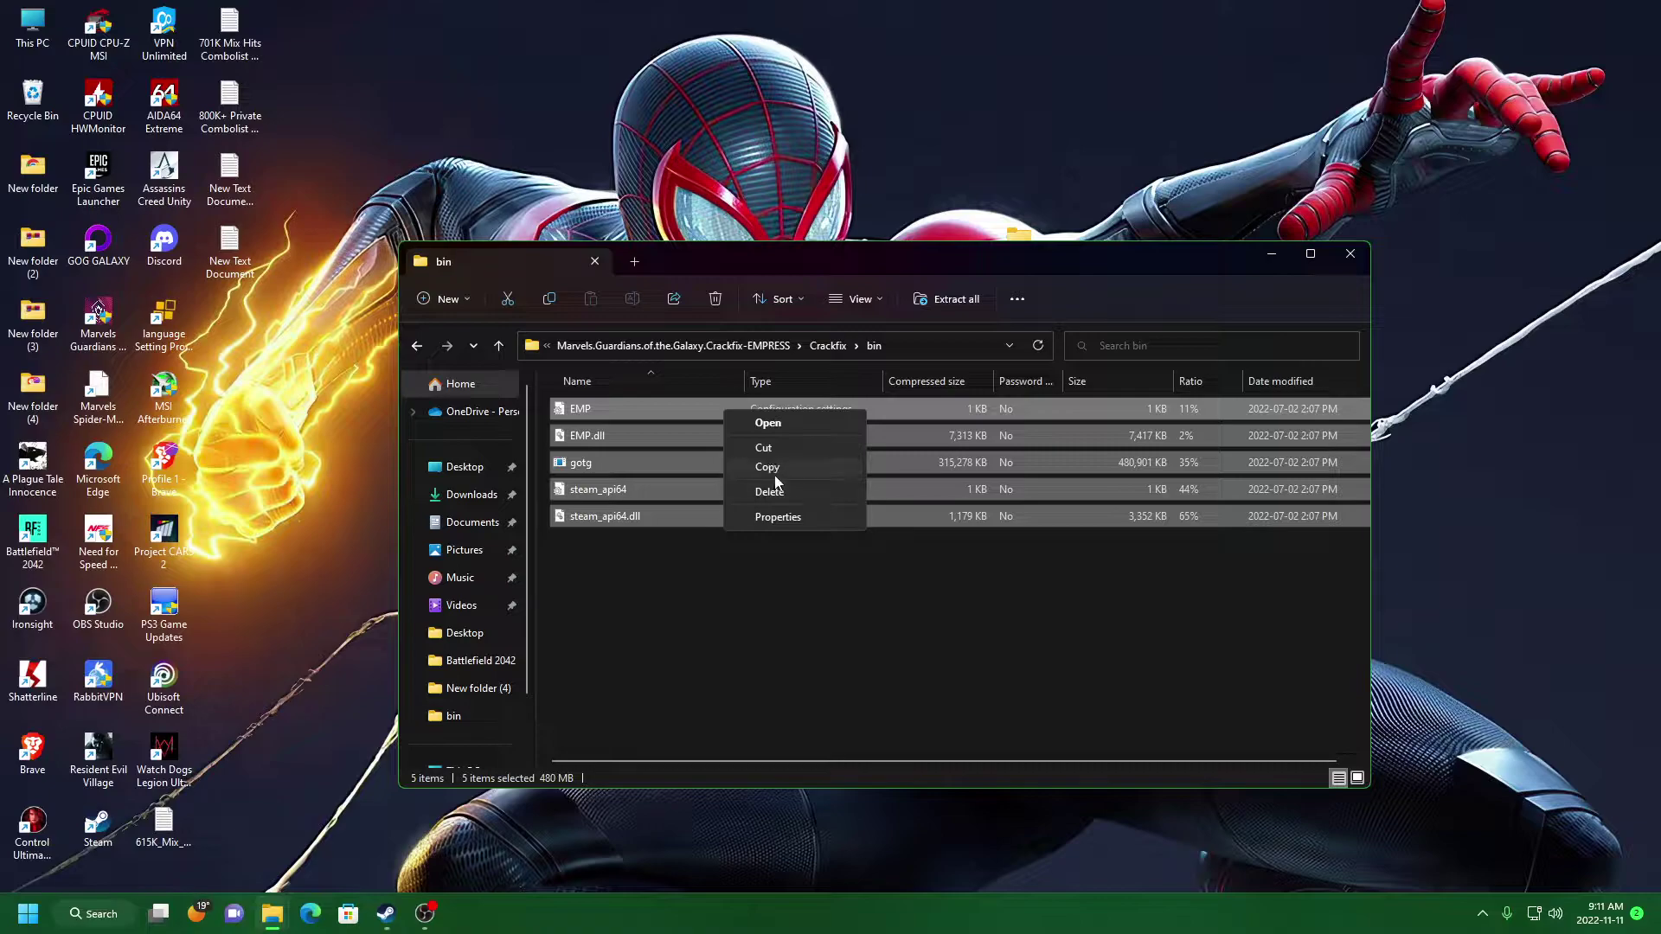
left_click(775, 474)
left_click(1272, 257)
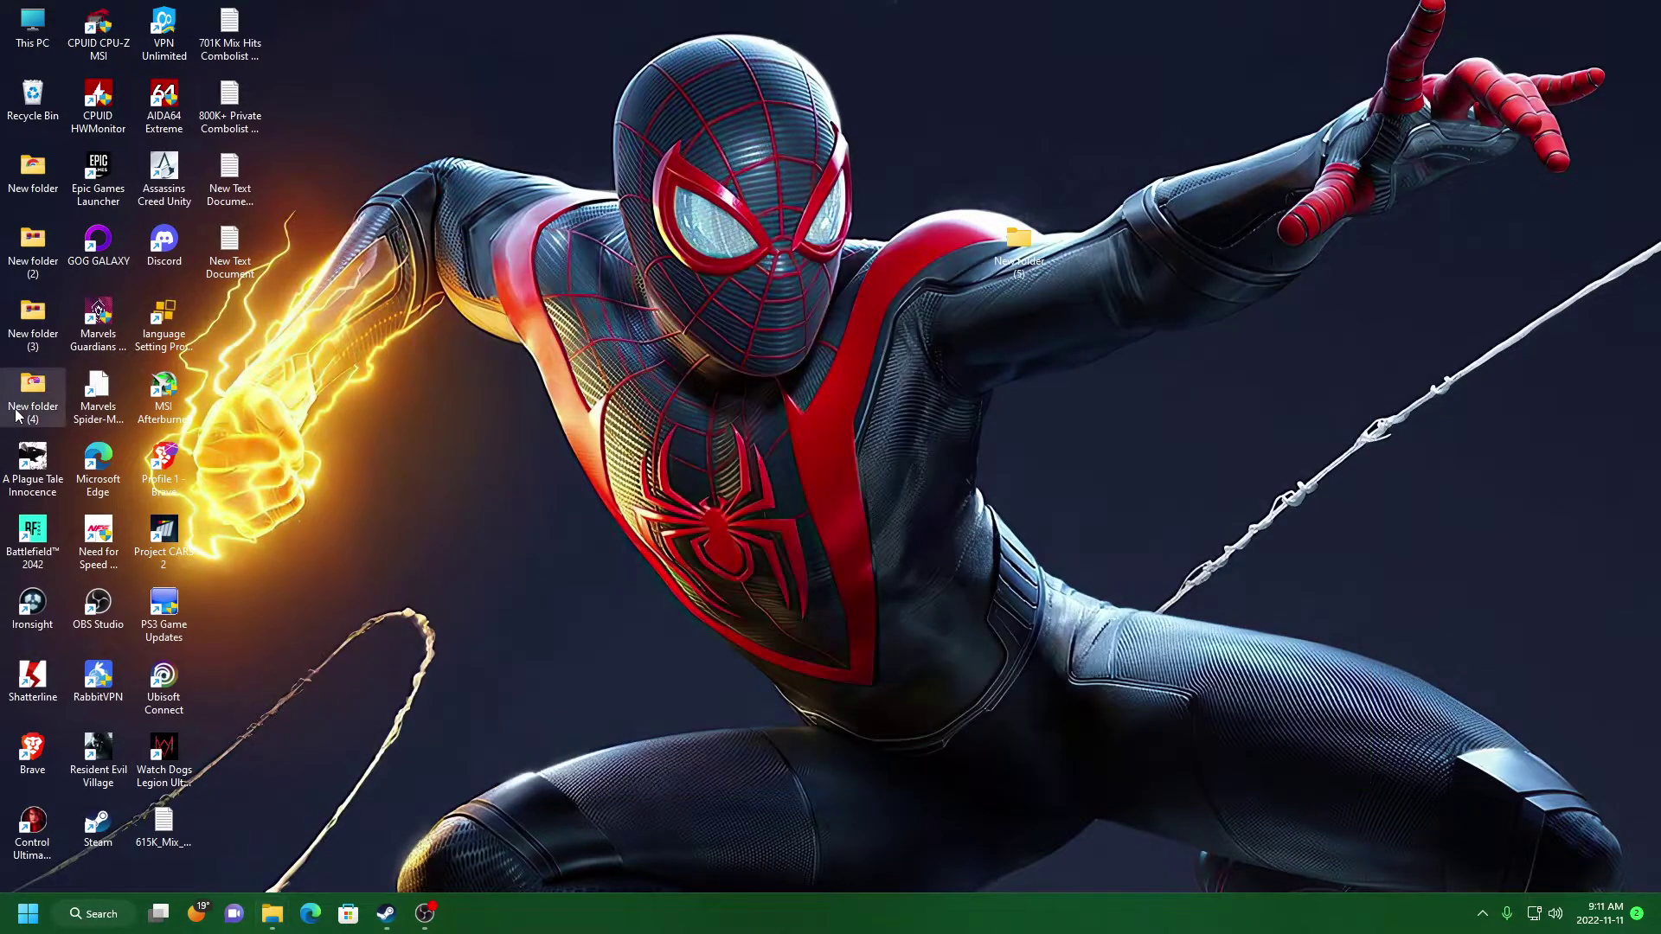
right_click(112, 333)
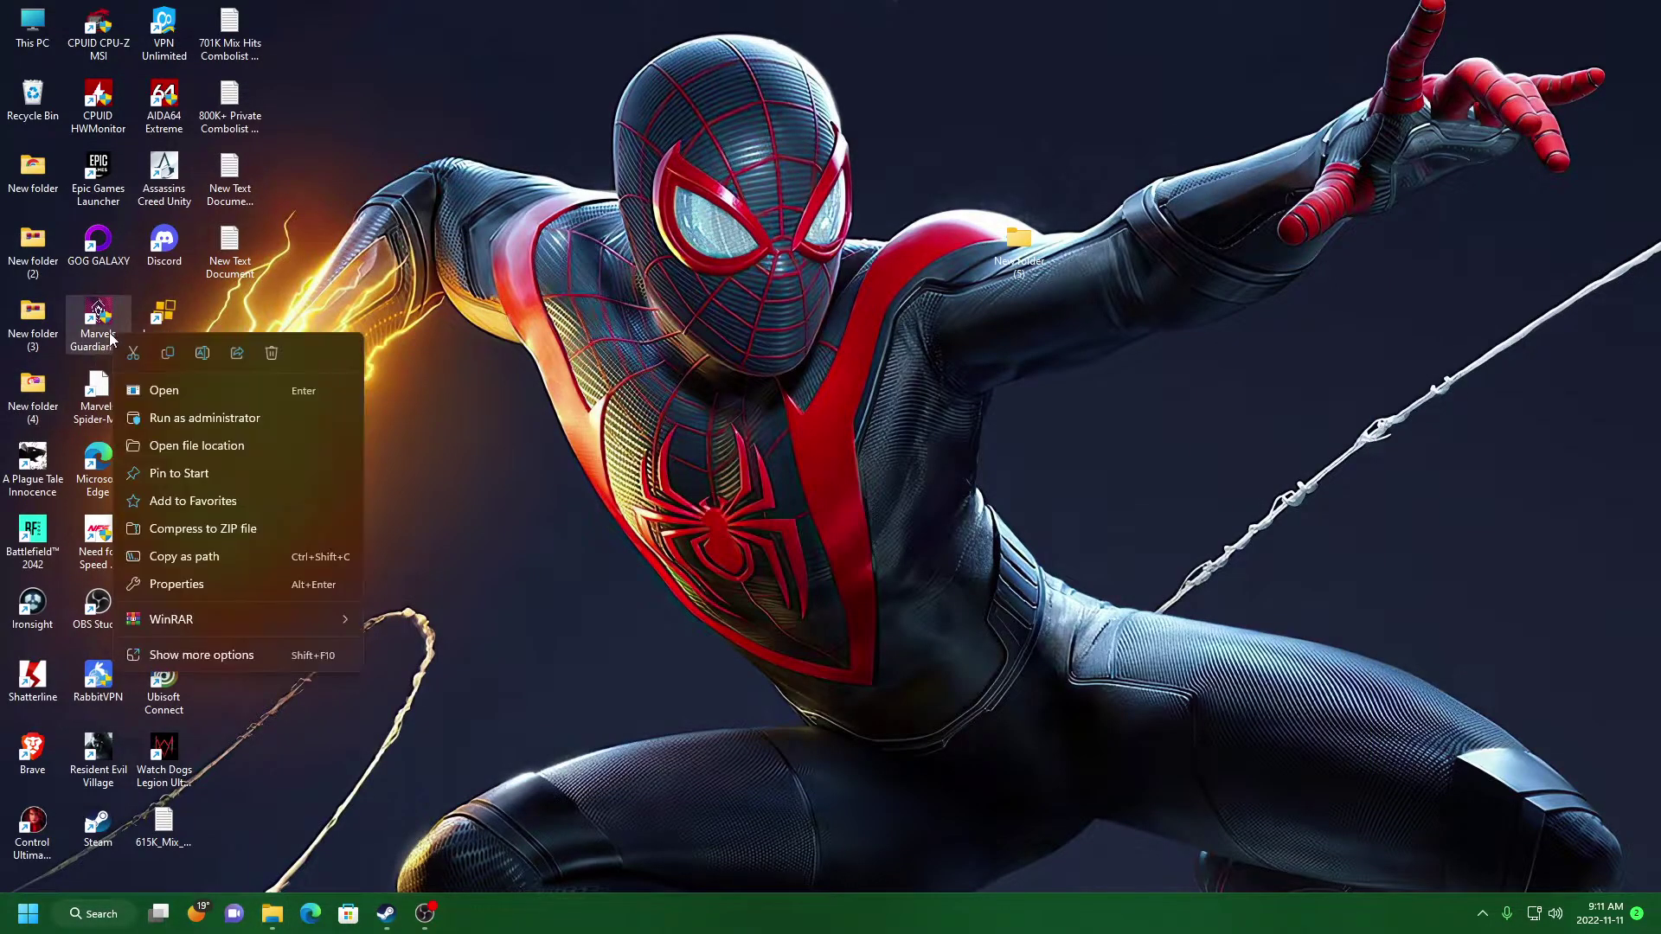
left_click(247, 446)
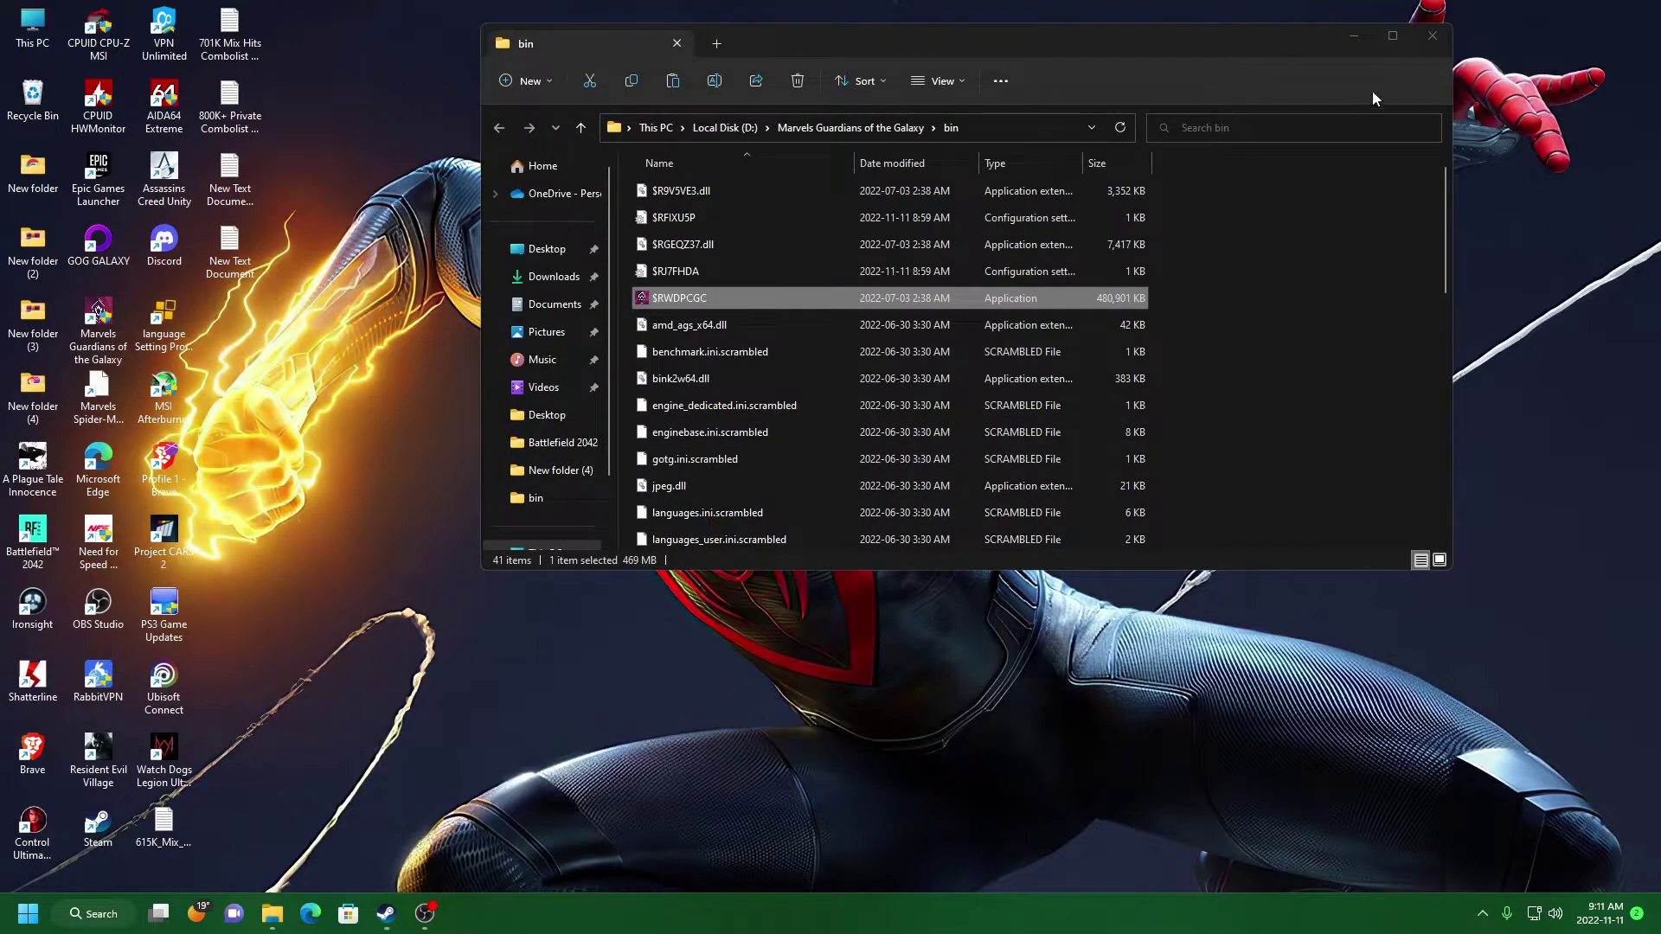
Step: Paste the crackfix files into the maximized game bin folder, granting administrator permission
left_click(1391, 40)
right_click(1193, 388)
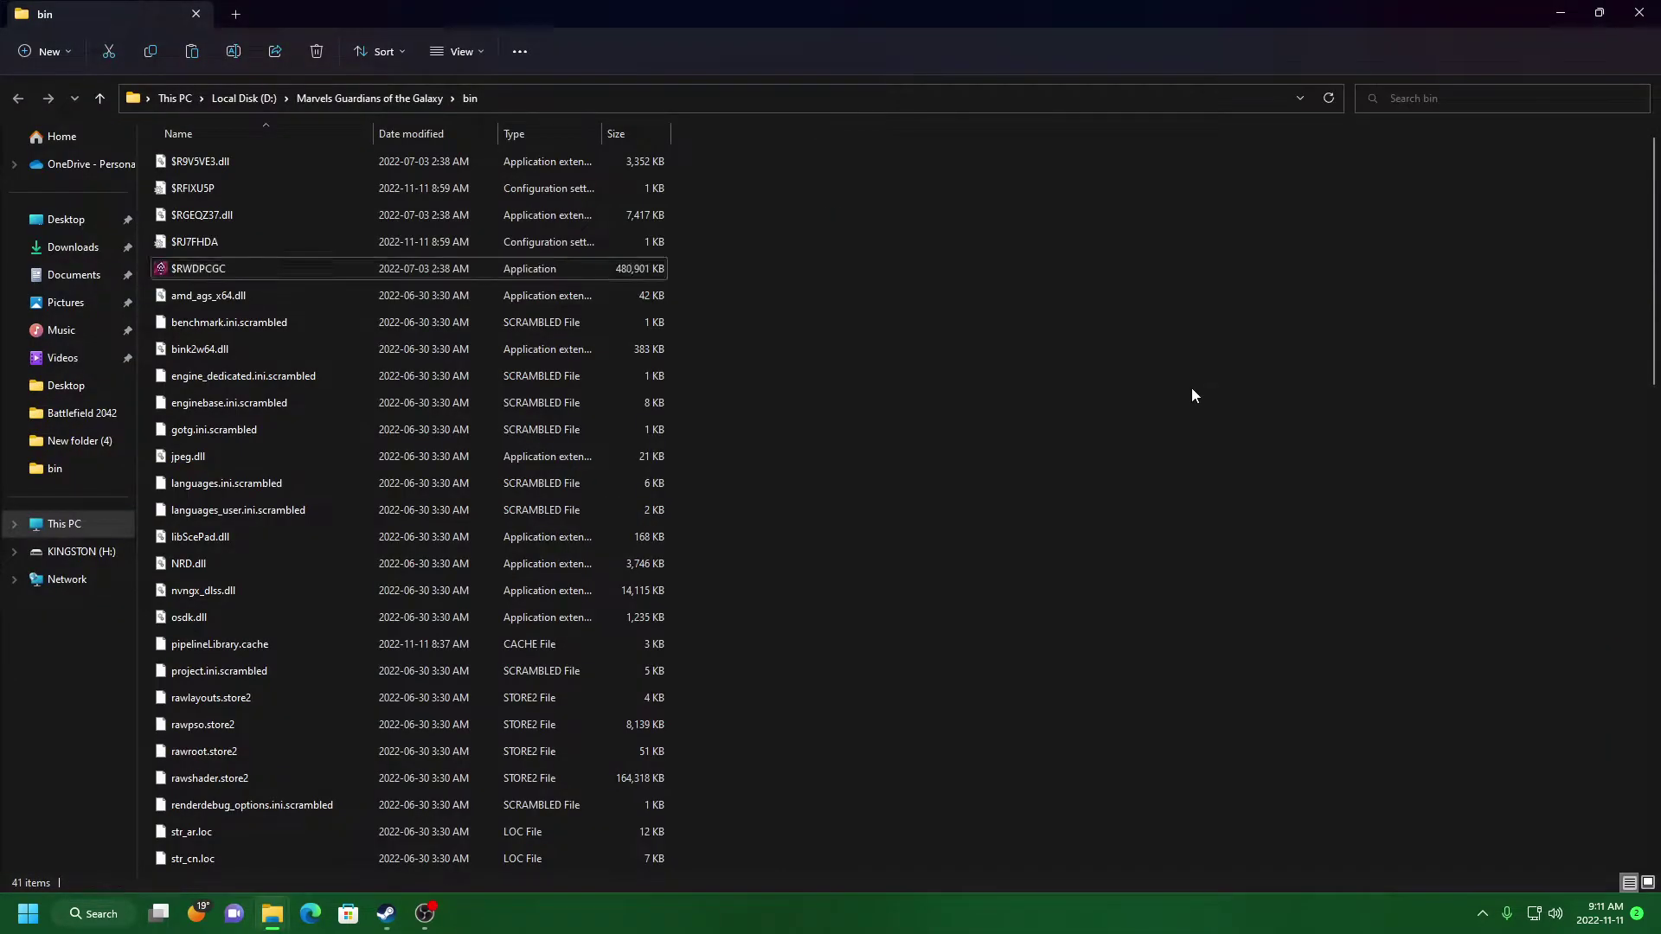
left_click(1209, 403)
left_click(778, 367)
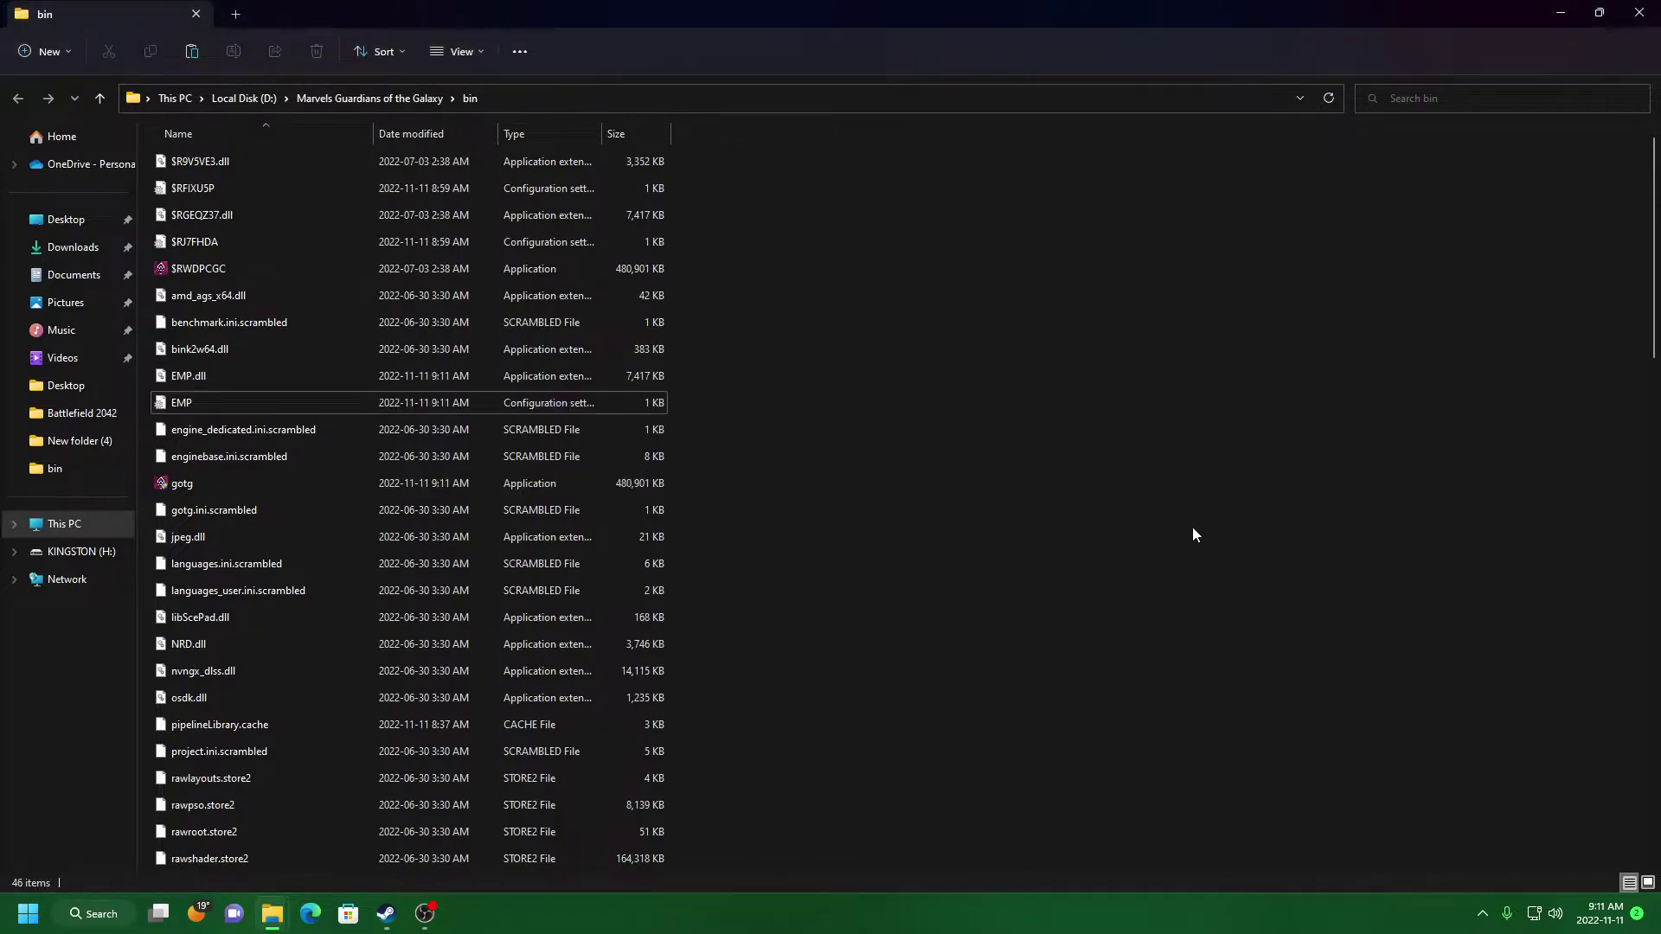
right_click(1119, 562)
left_click(902, 513)
Step: Open EMP in Notepad and edit its Old GPU Support value
double_click(186, 409)
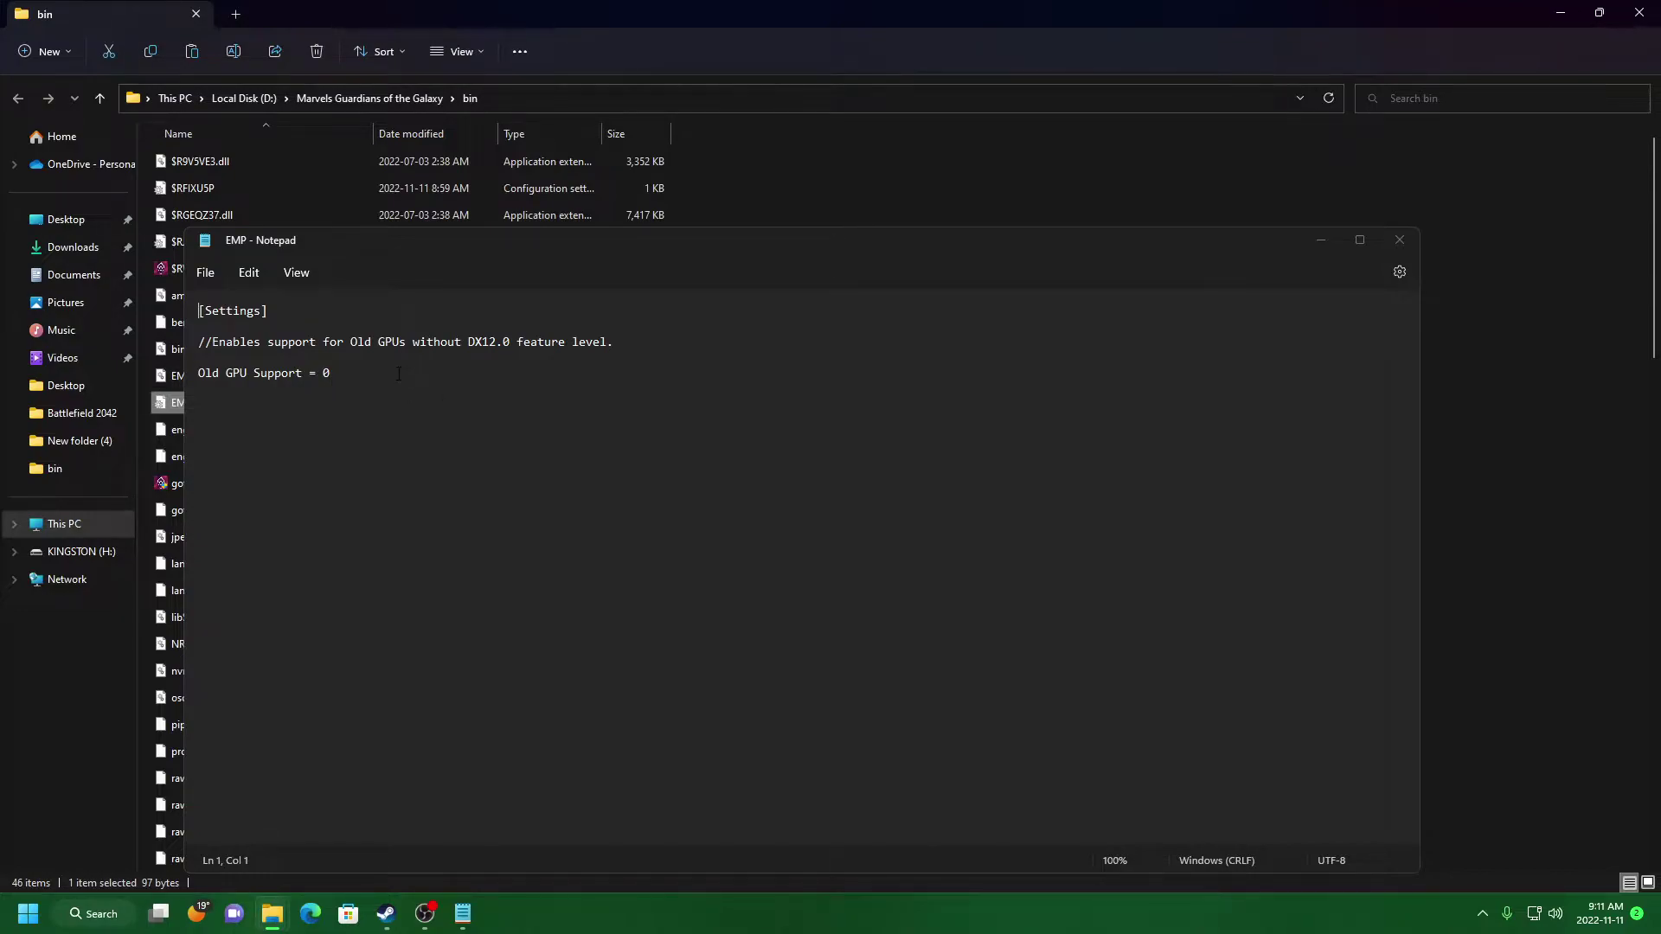
left_click(339, 377)
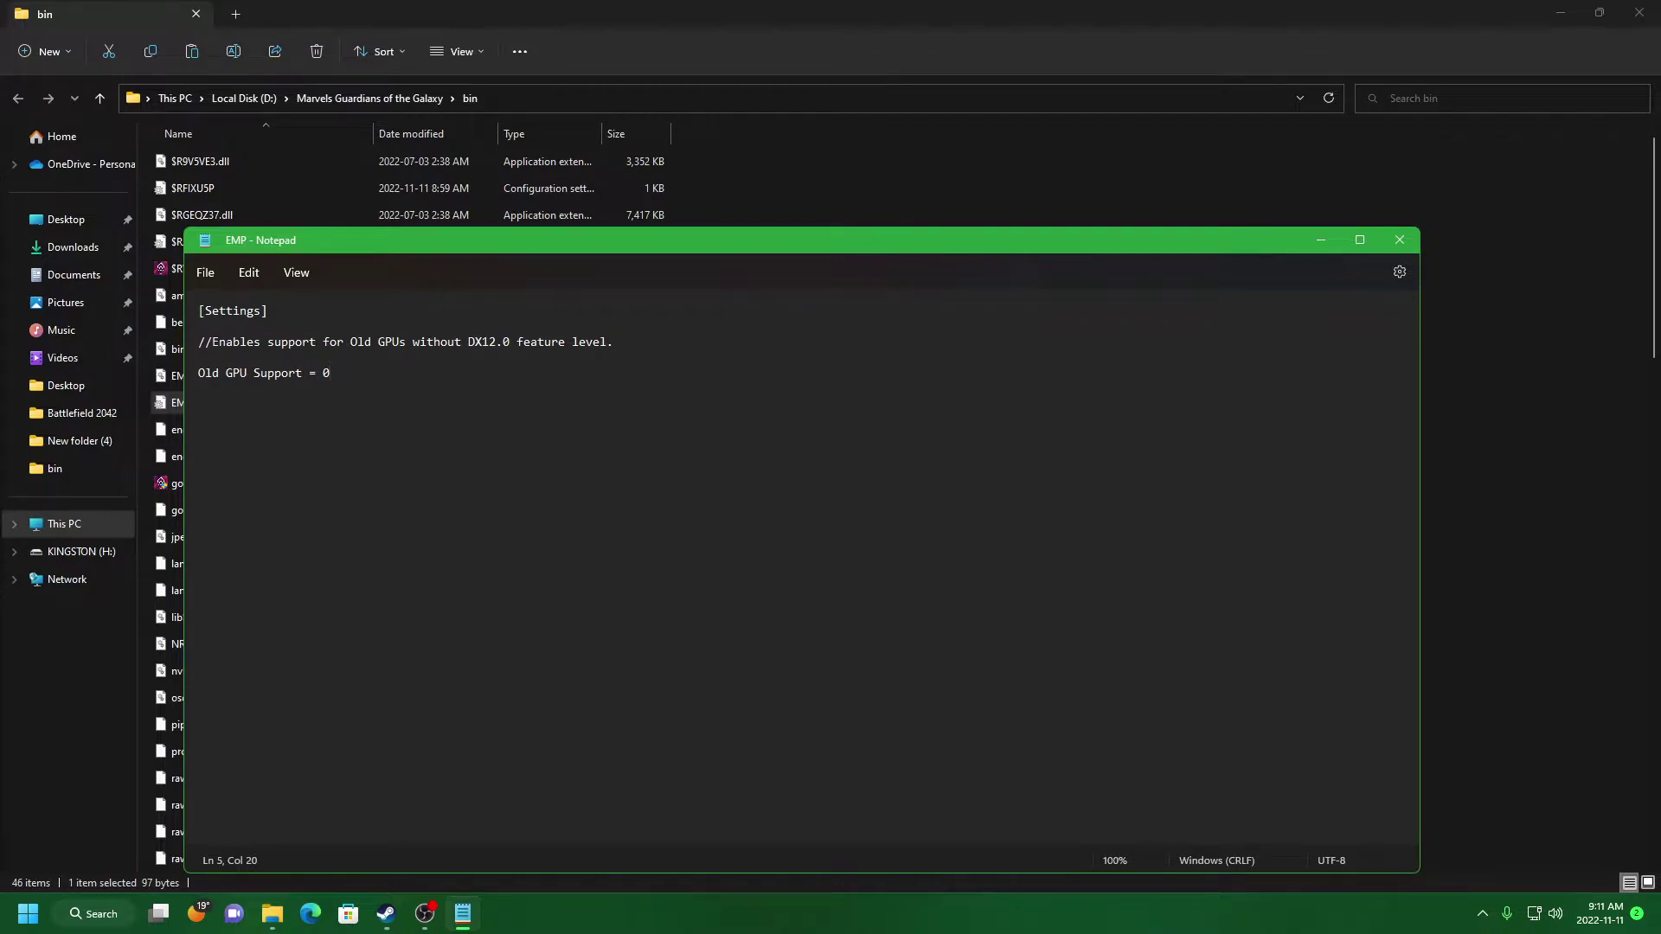
key("BackSpace")
type("1")
type("0")
Step: Close EMP without saving, cancelling the Save As dialog and choosing Don't save
left_click(1398, 240)
left_click(724, 623)
left_click(723, 625)
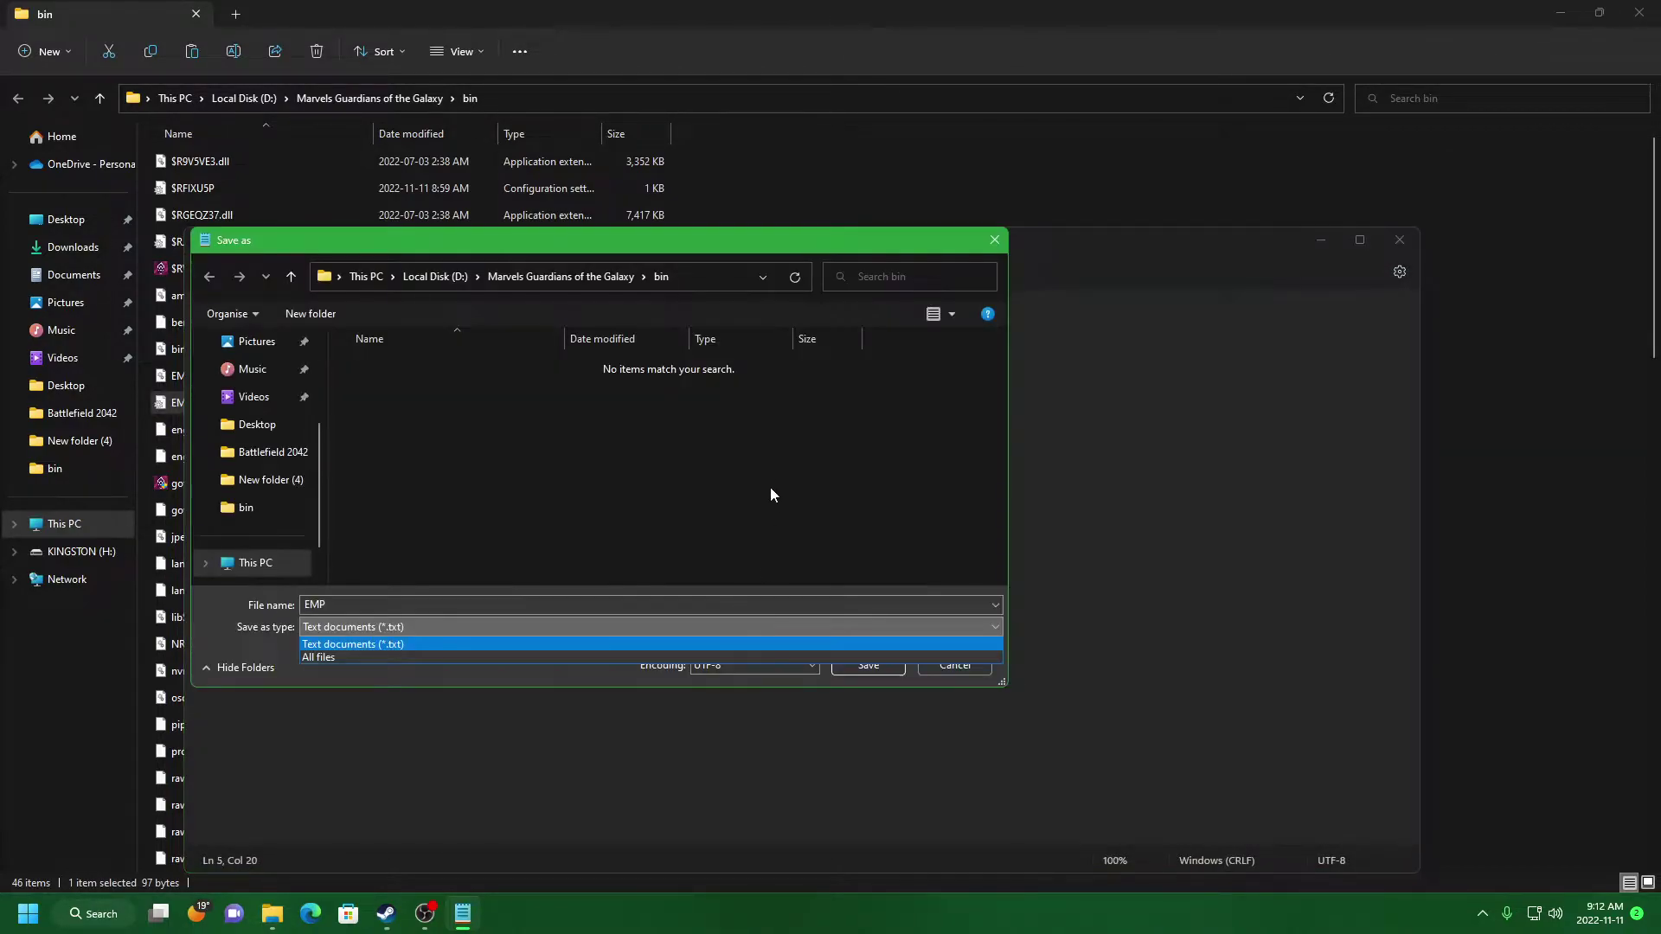
left_click(995, 242)
left_click(995, 242)
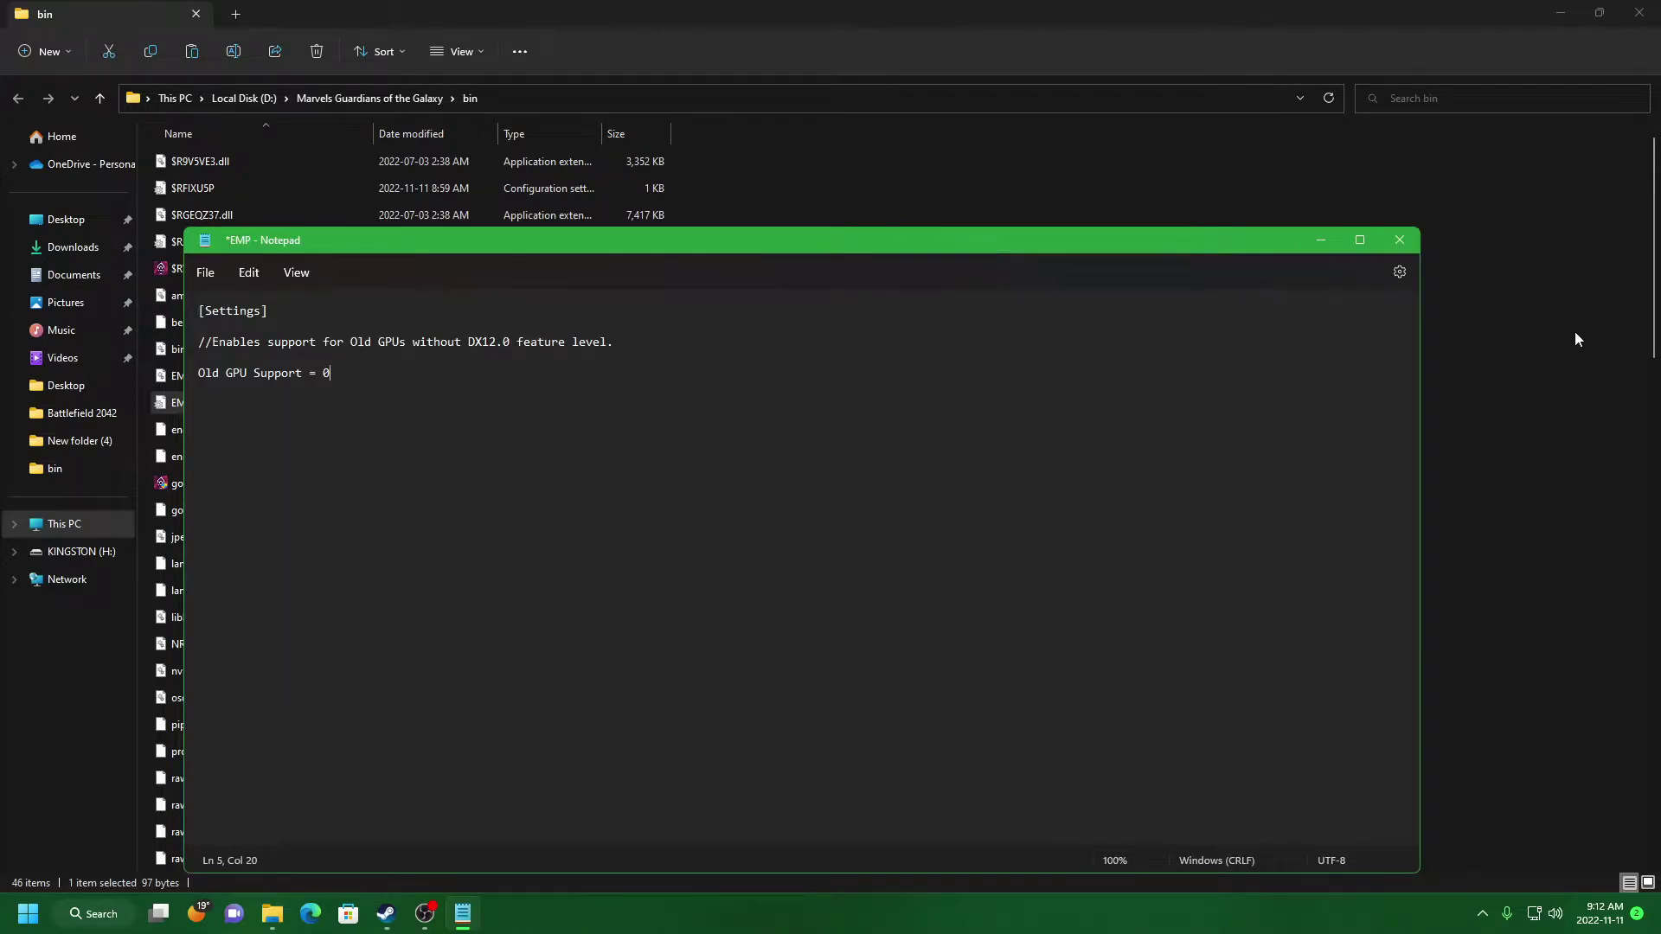
left_click(1398, 242)
left_click(803, 616)
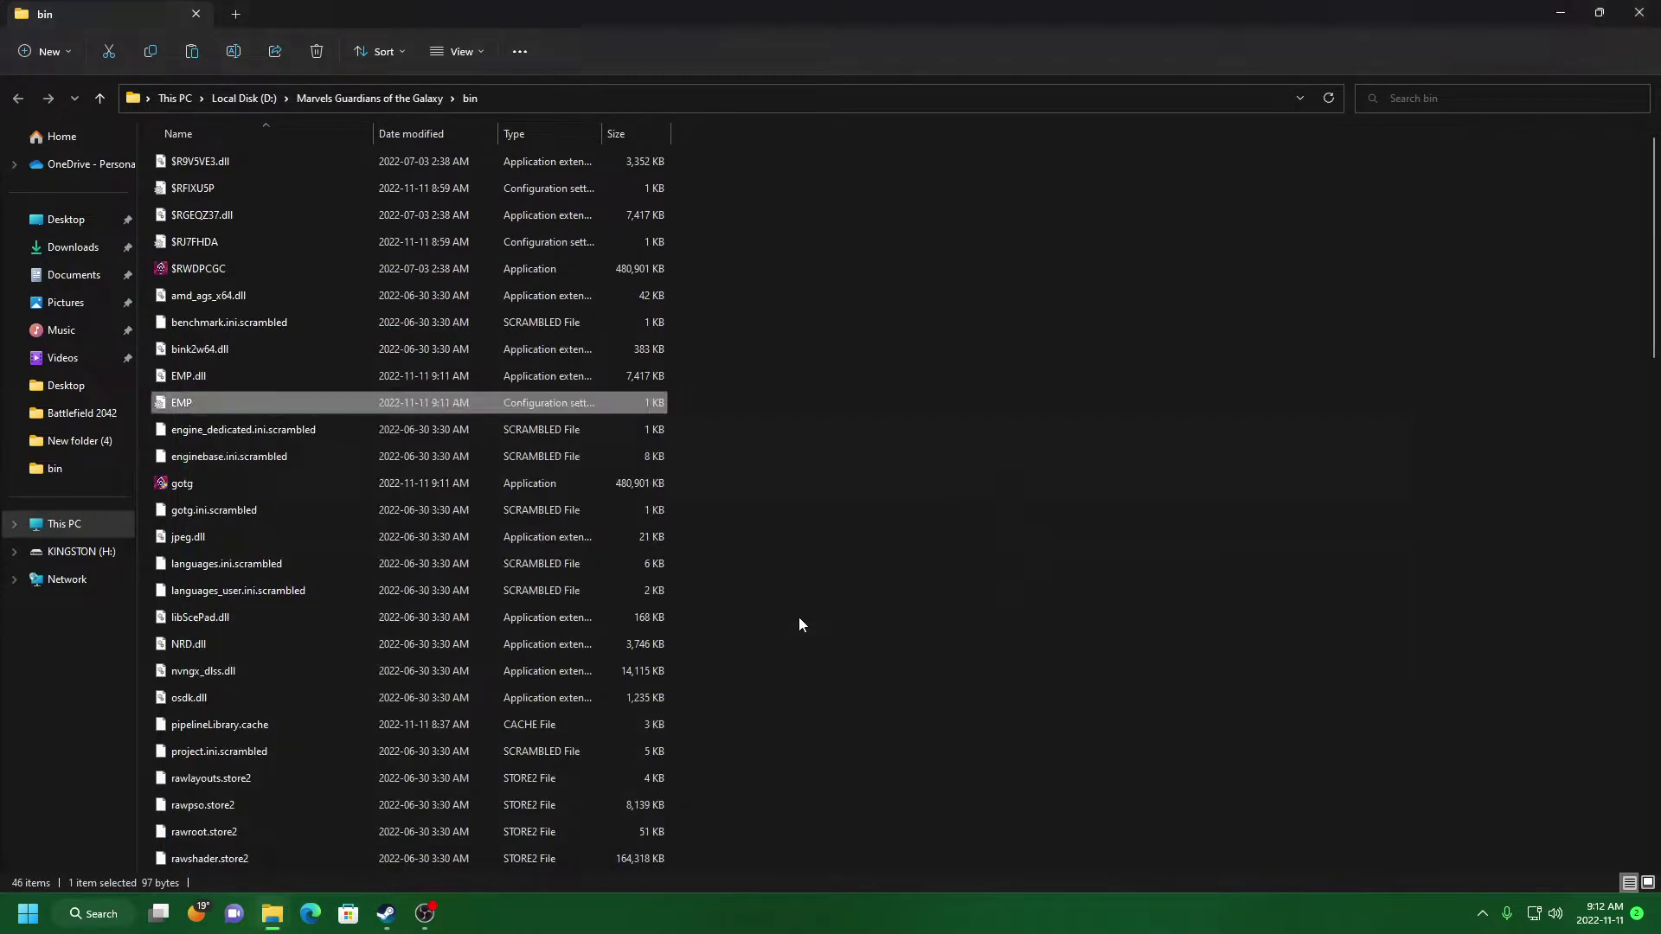
Step: Reopen and close EMP, then show the desktop and refresh it several times
double_click(227, 403)
left_click(1398, 241)
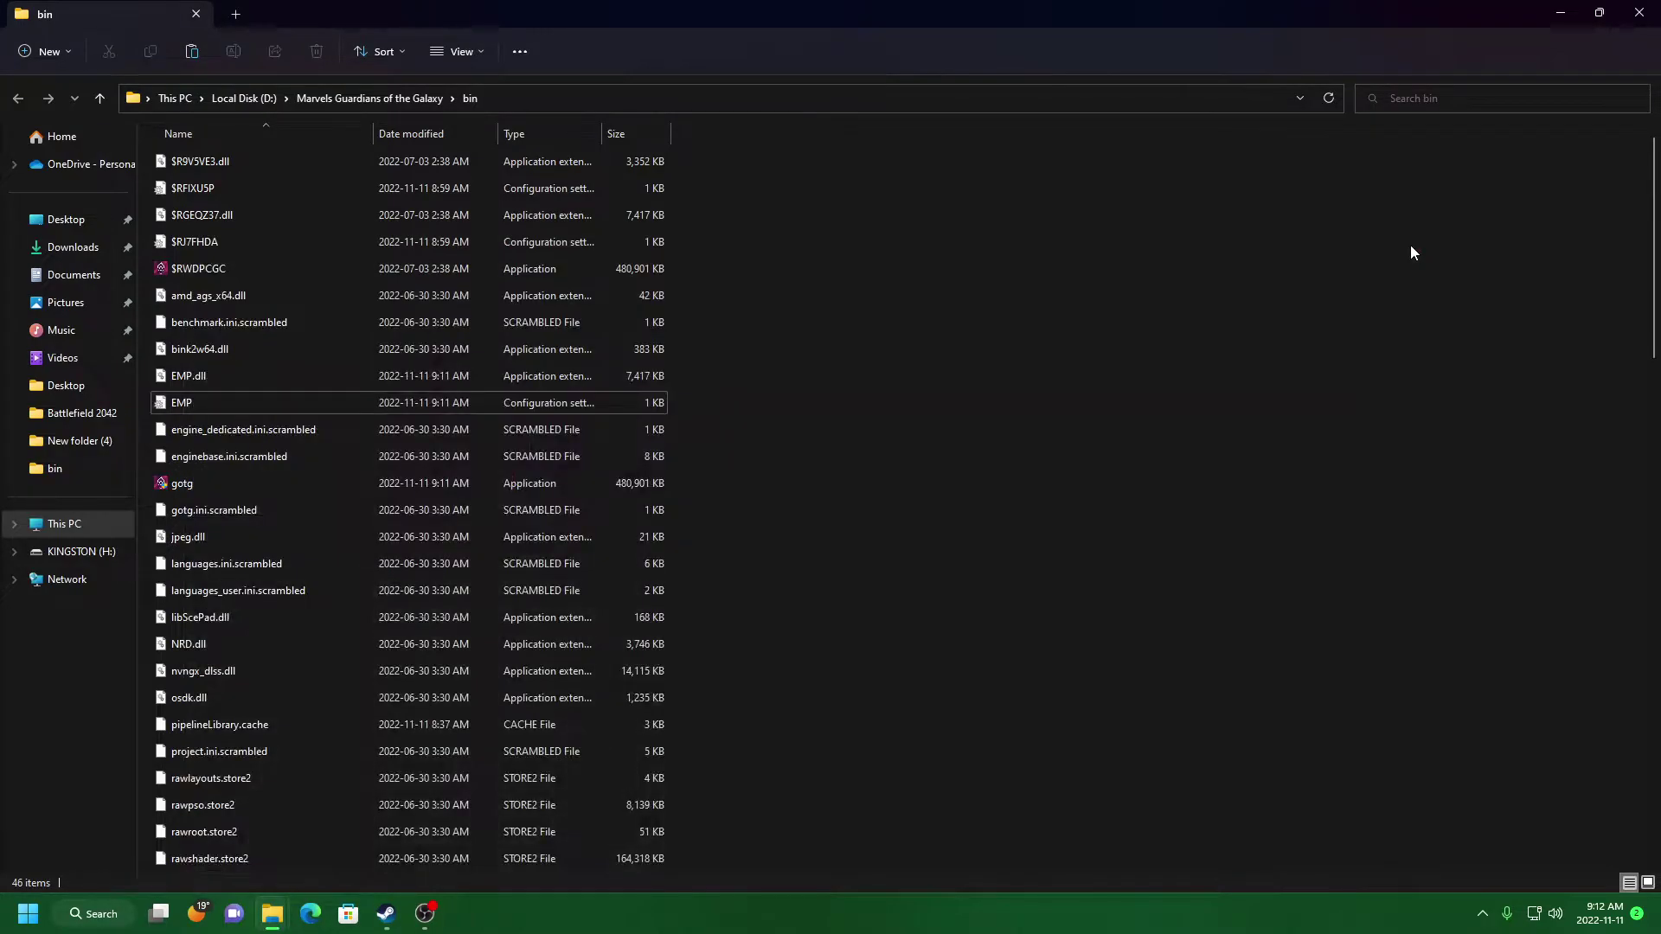
key("super+d")
right_click(692, 419)
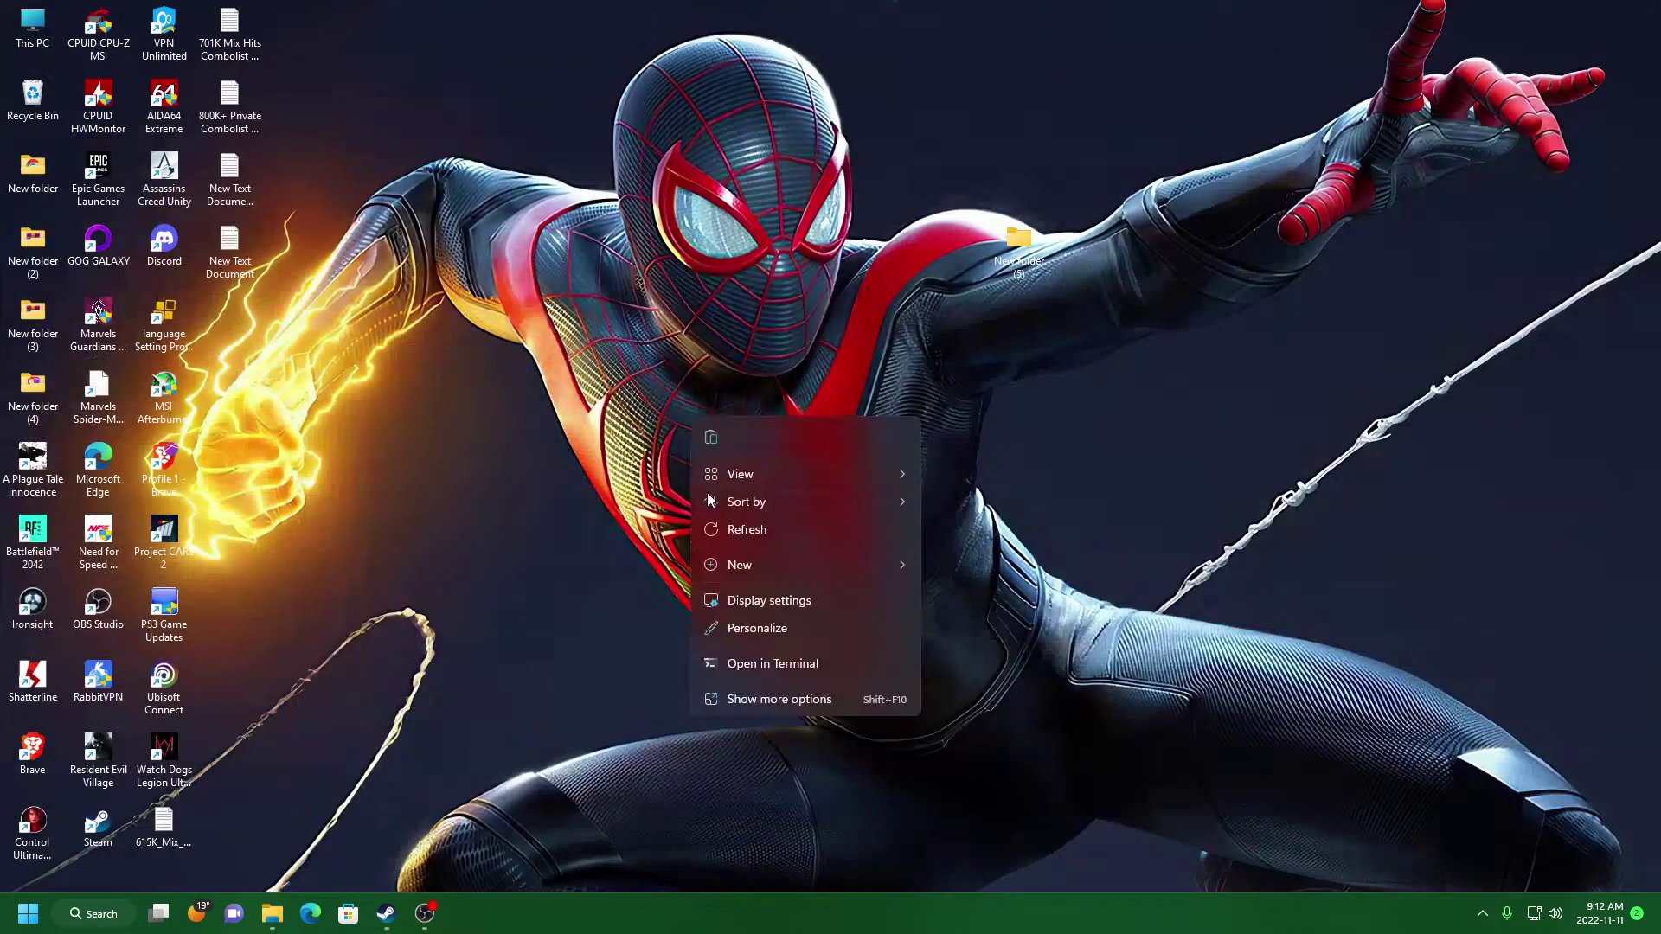
left_click(729, 532)
right_click(573, 449)
left_click(632, 557)
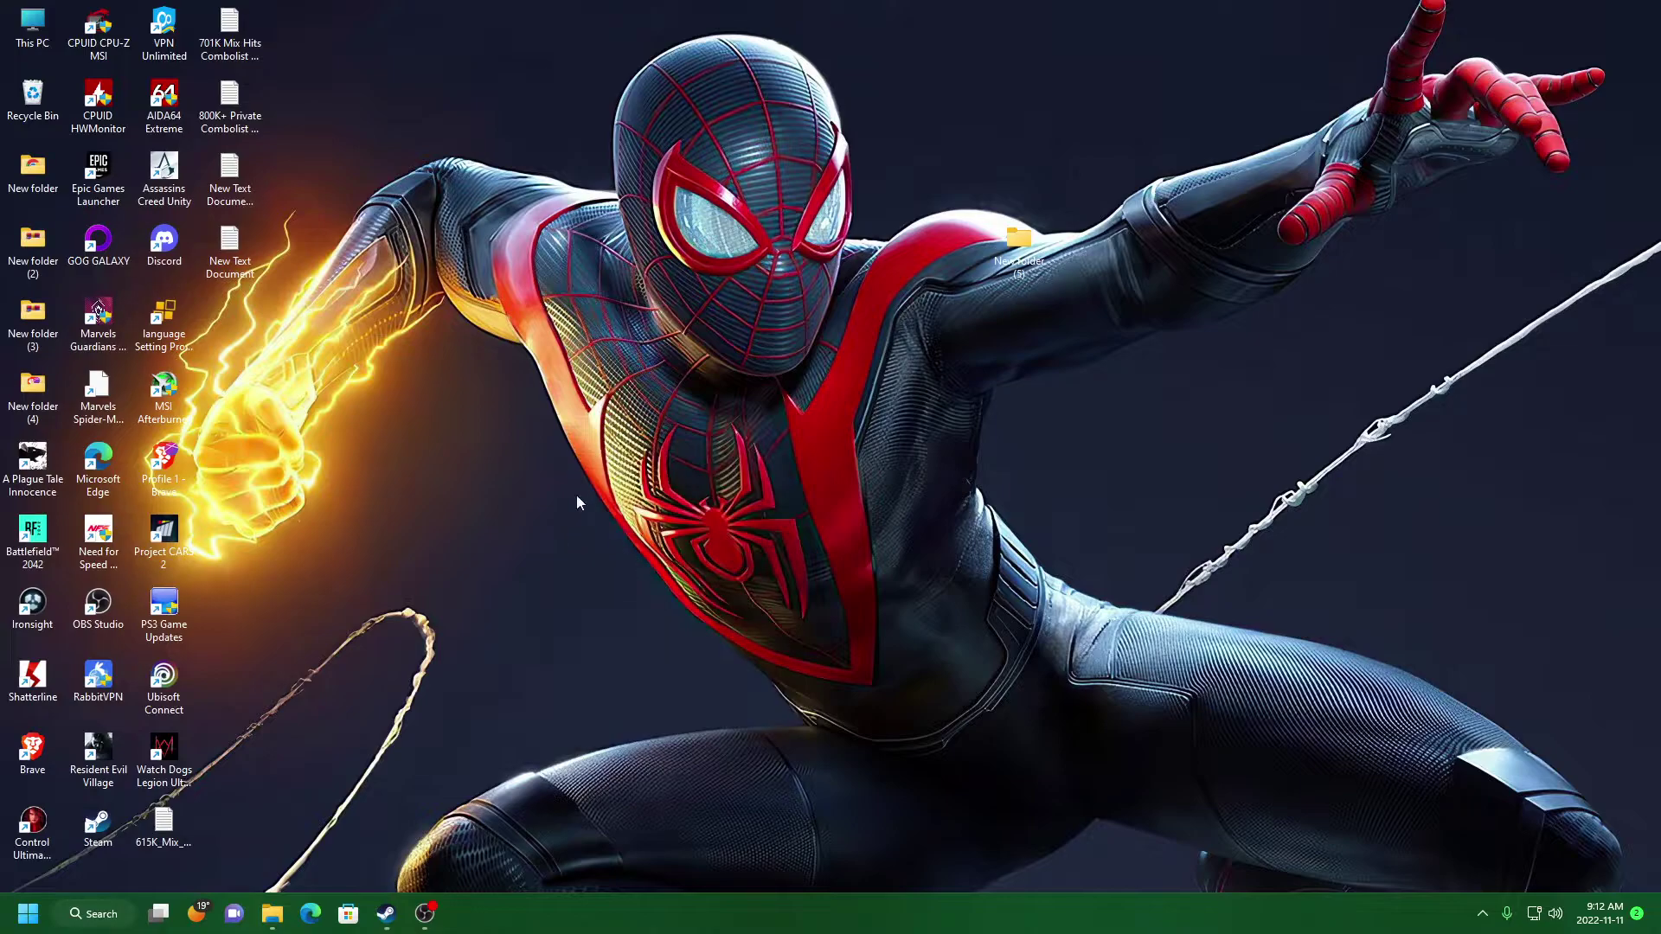
right_click(548, 433)
left_click(599, 543)
Step: Refresh the desktop again and run gotg.exe past SmartScreen via More info and Run anyway
right_click(598, 456)
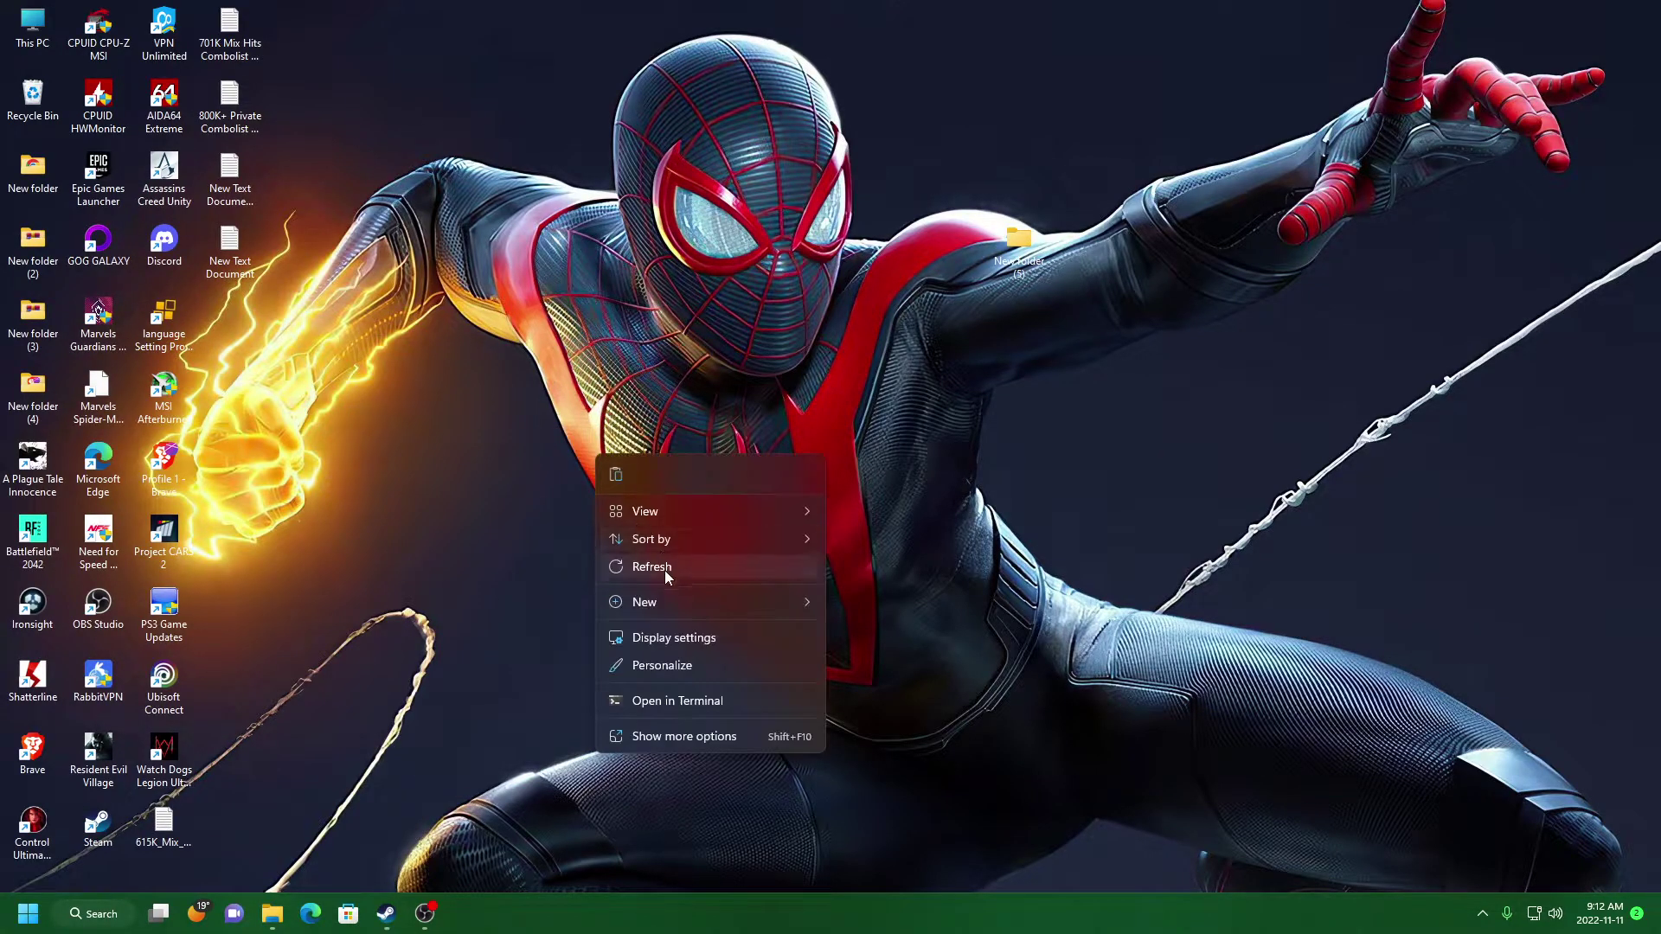
left_click(664, 567)
right_click(653, 480)
left_click(689, 576)
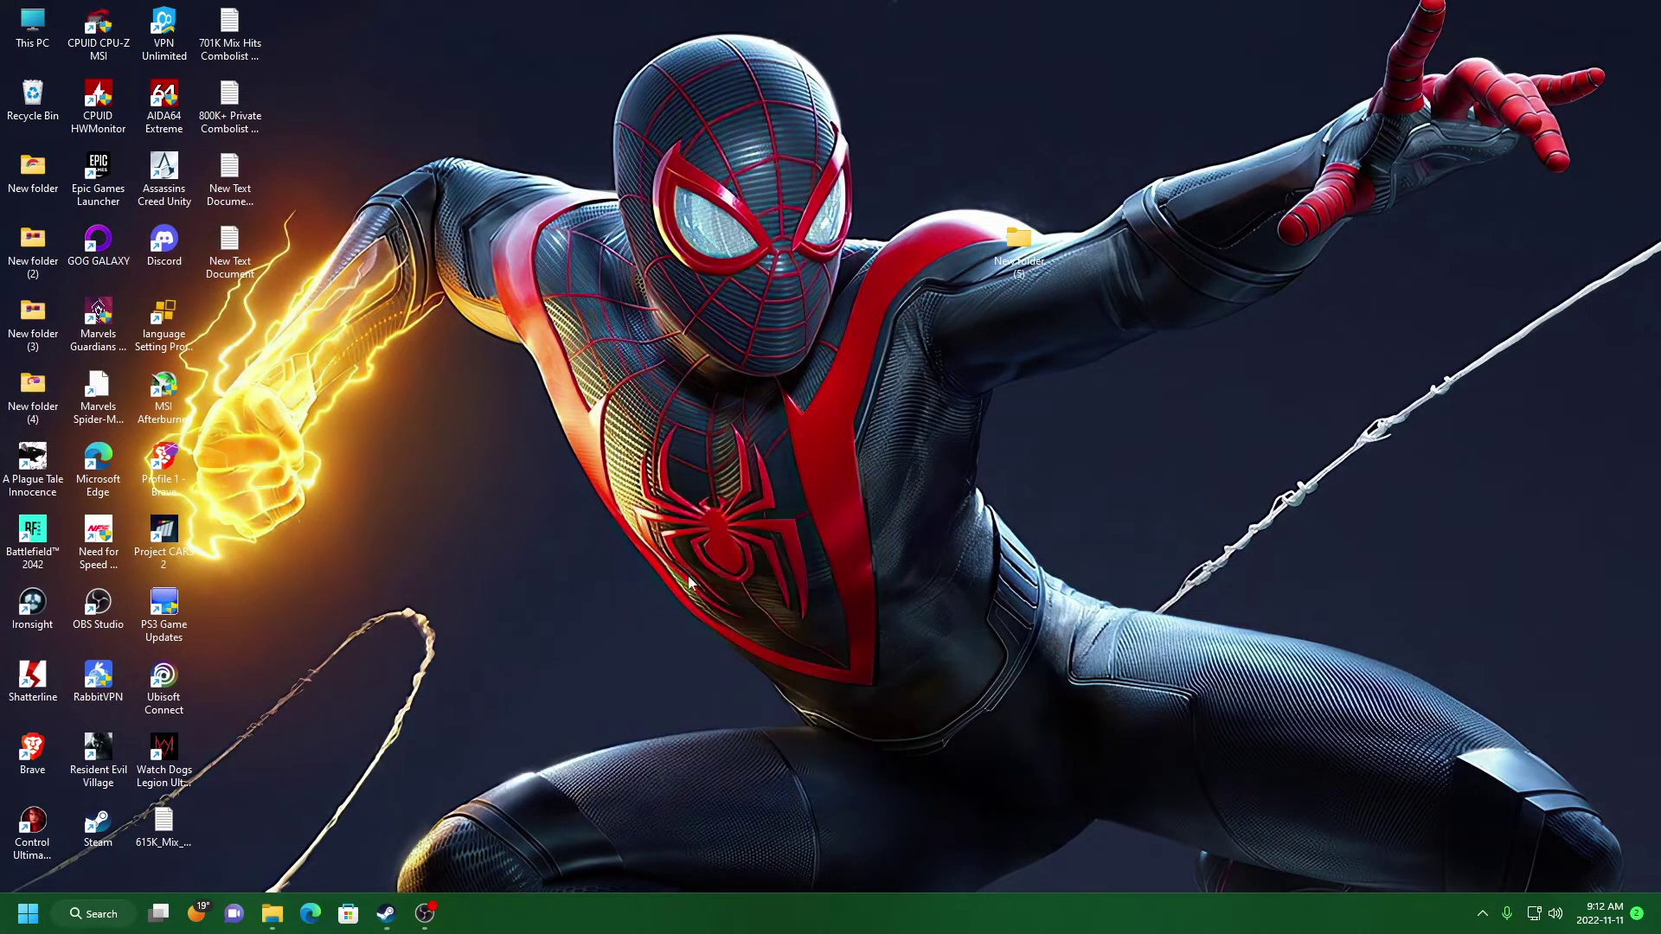
right_click(545, 422)
left_click(631, 544)
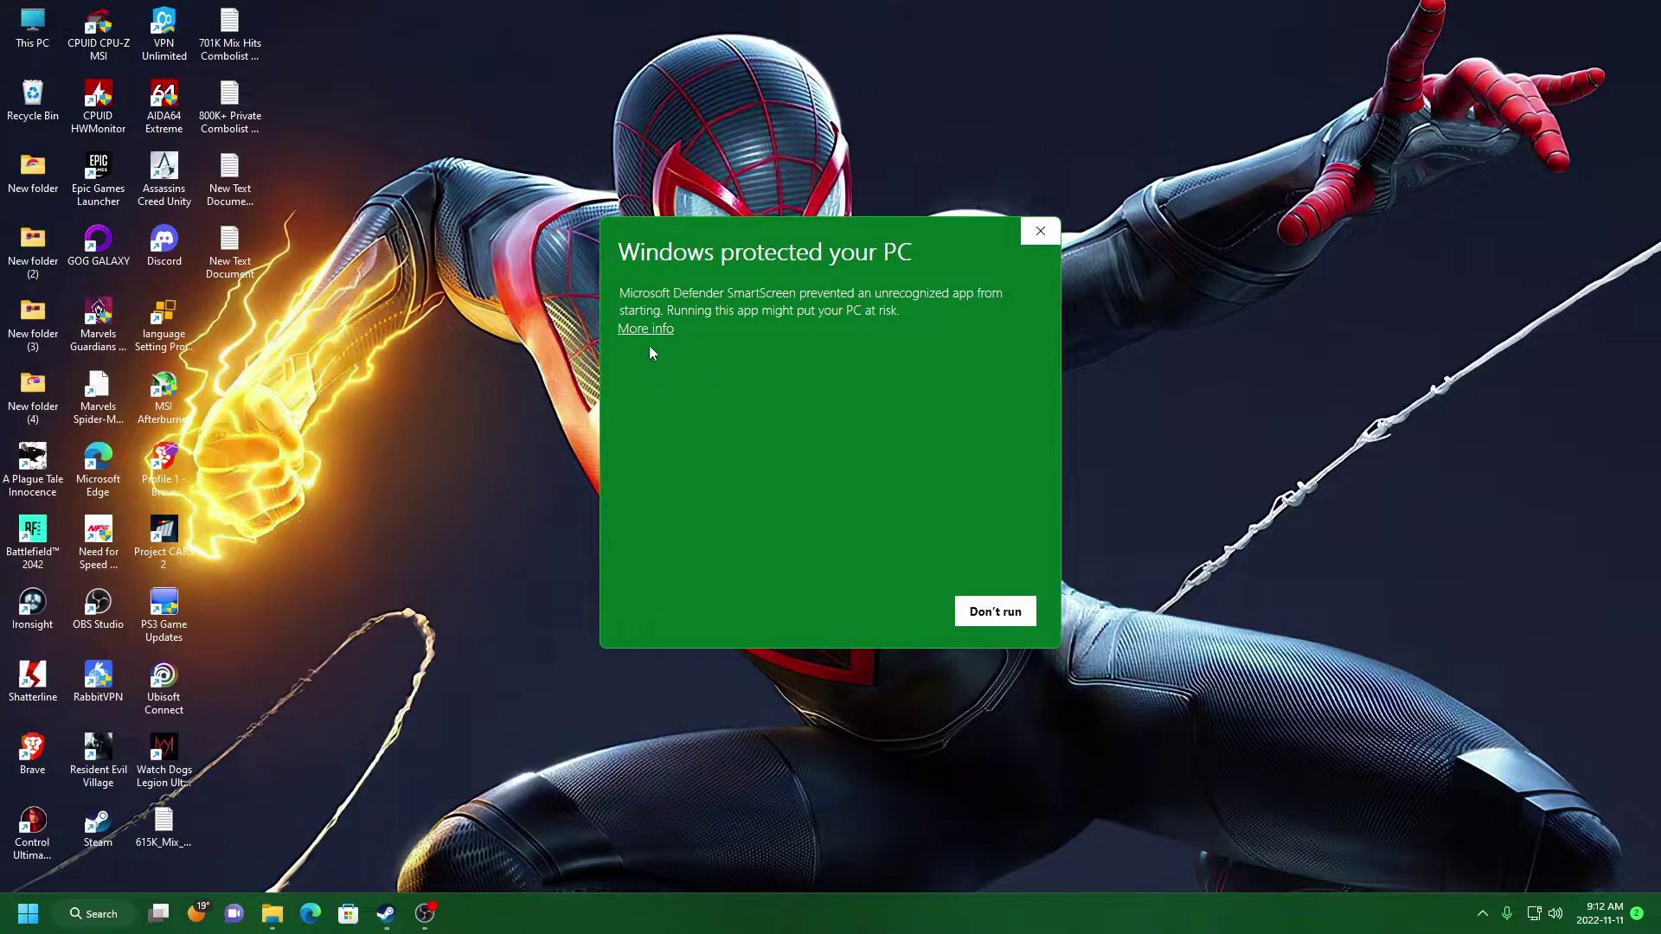
left_click(649, 329)
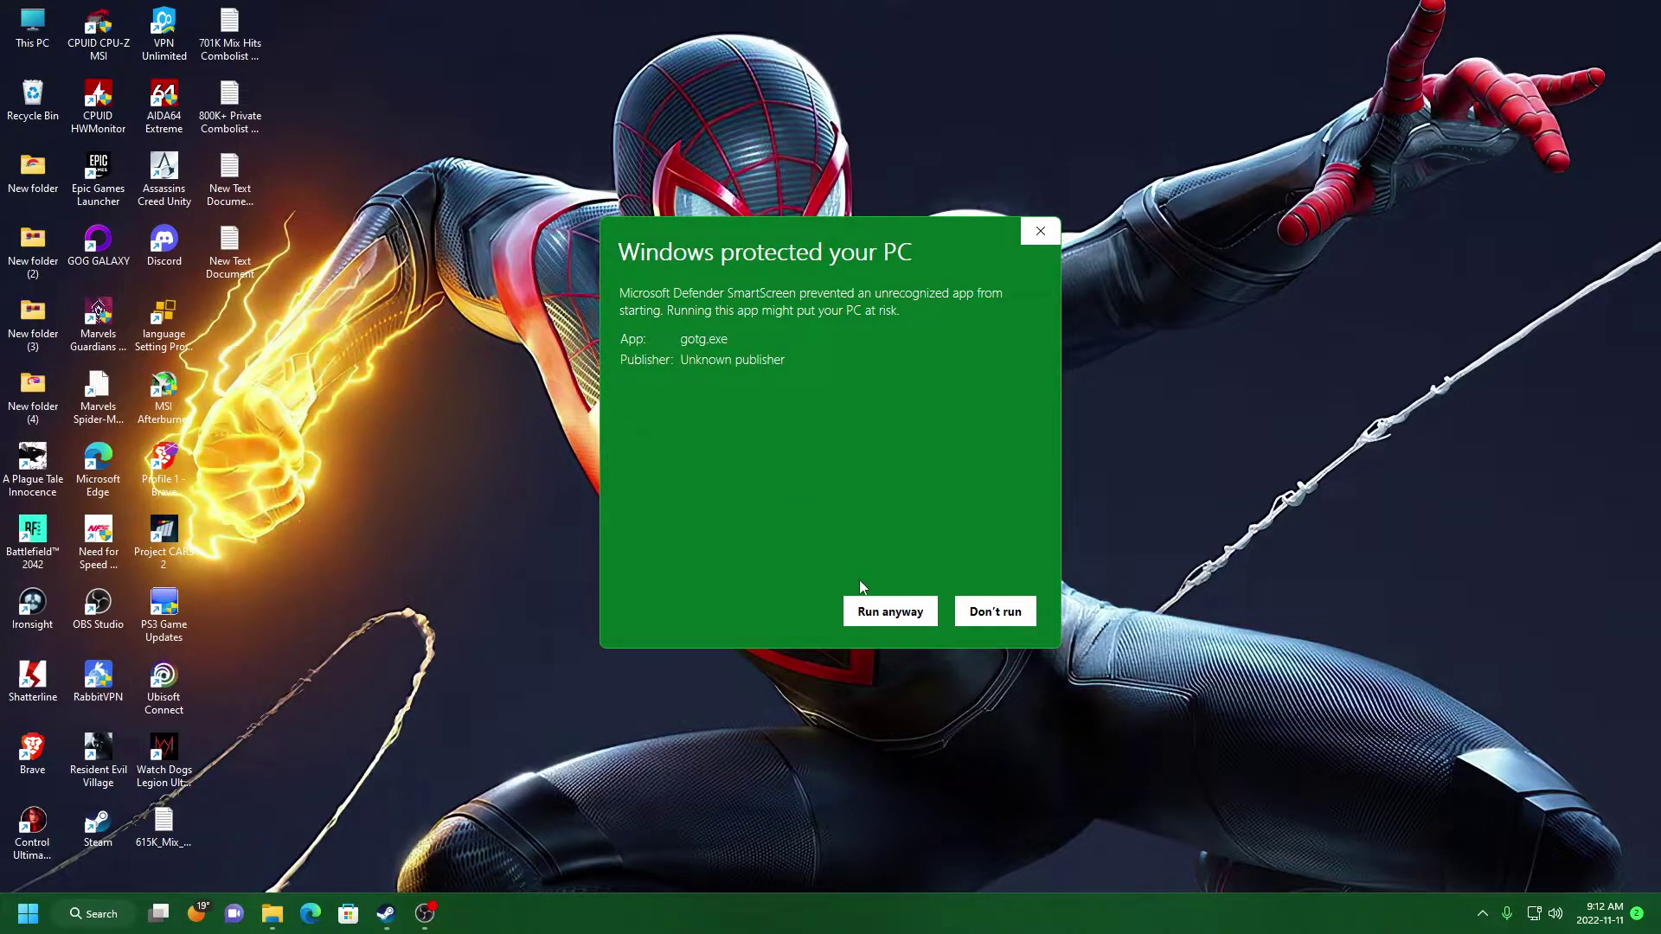
left_click(883, 611)
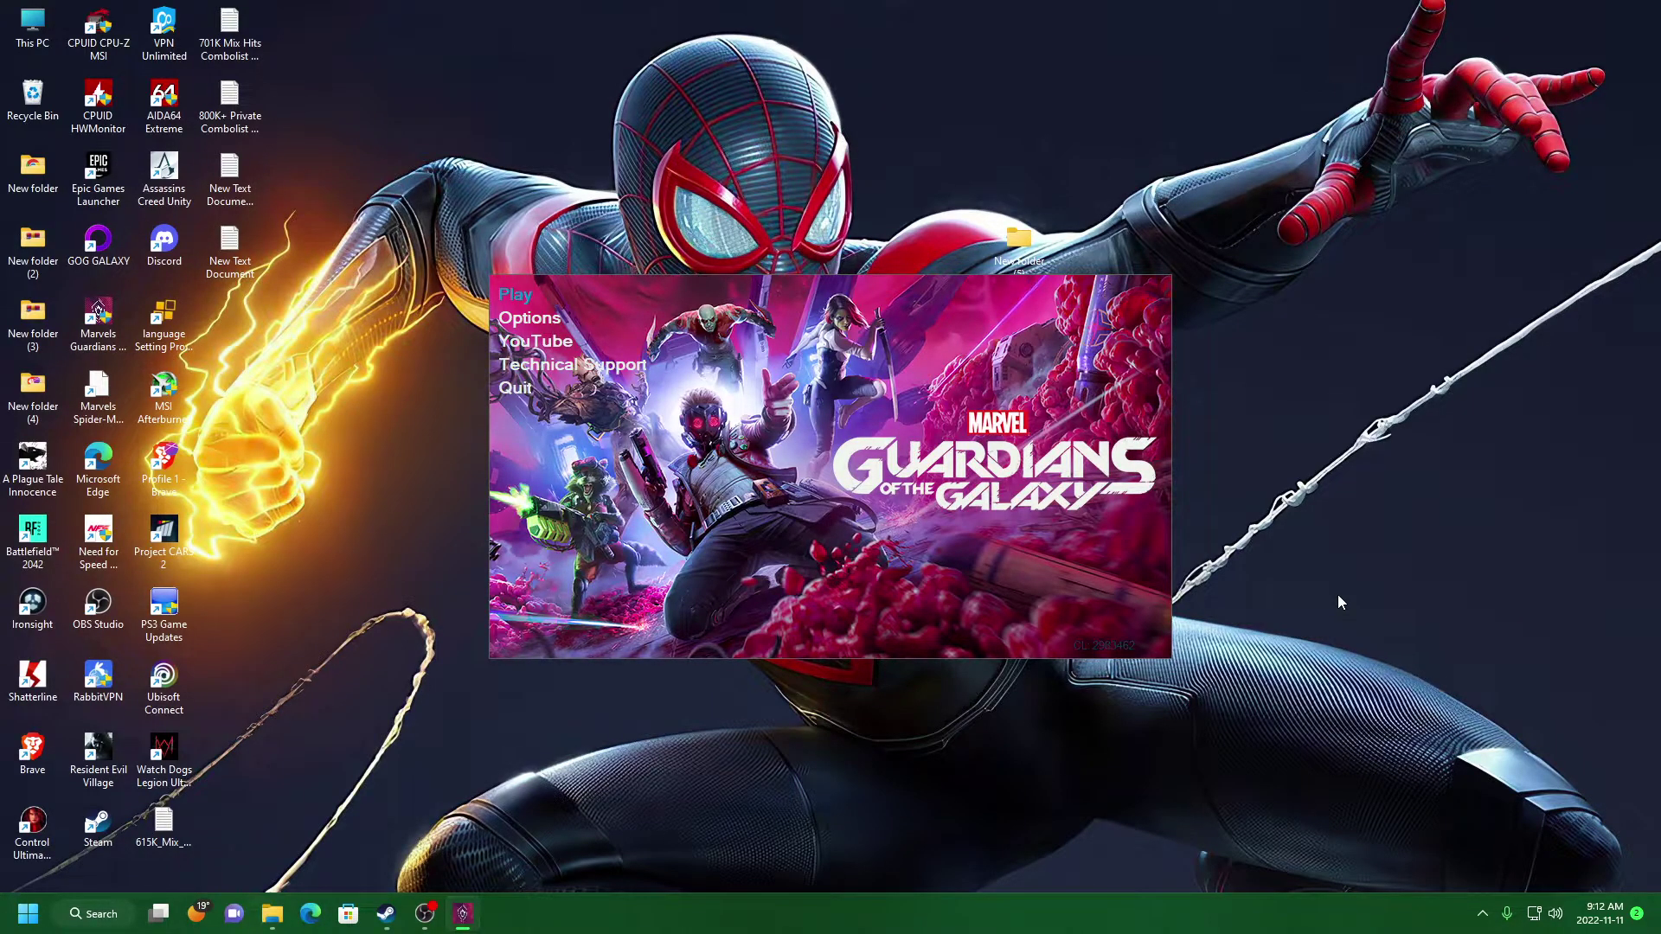
Step: Set the launcher resolution to 2560 x 1440 in Options and apply
left_click(525, 328)
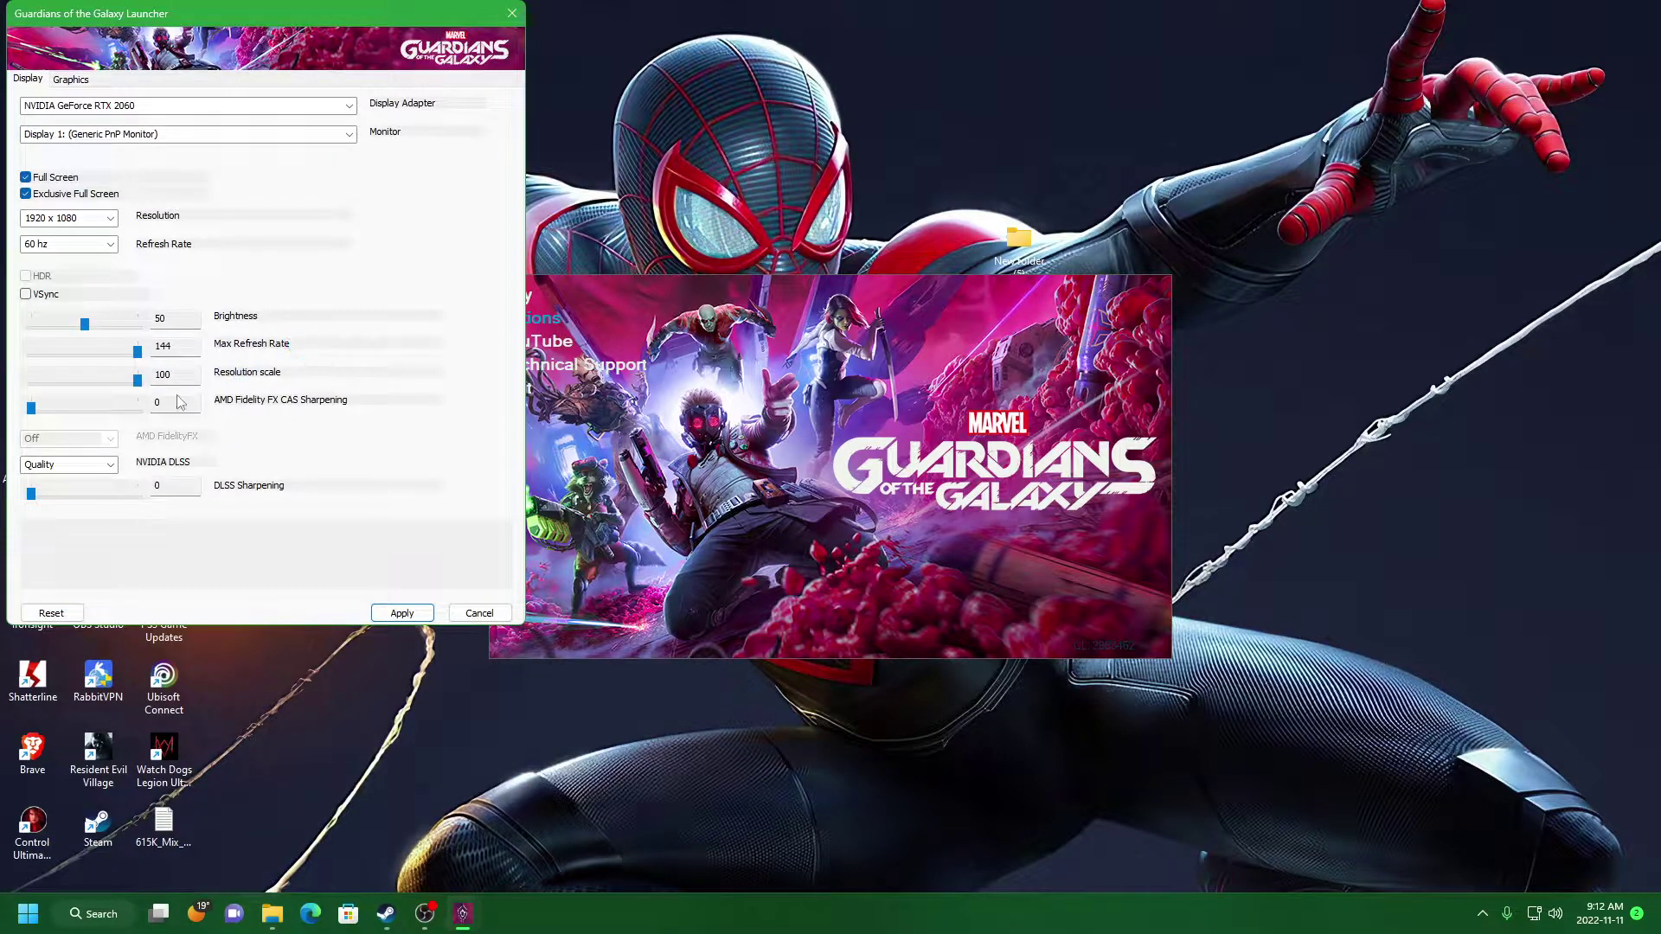
left_click(111, 219)
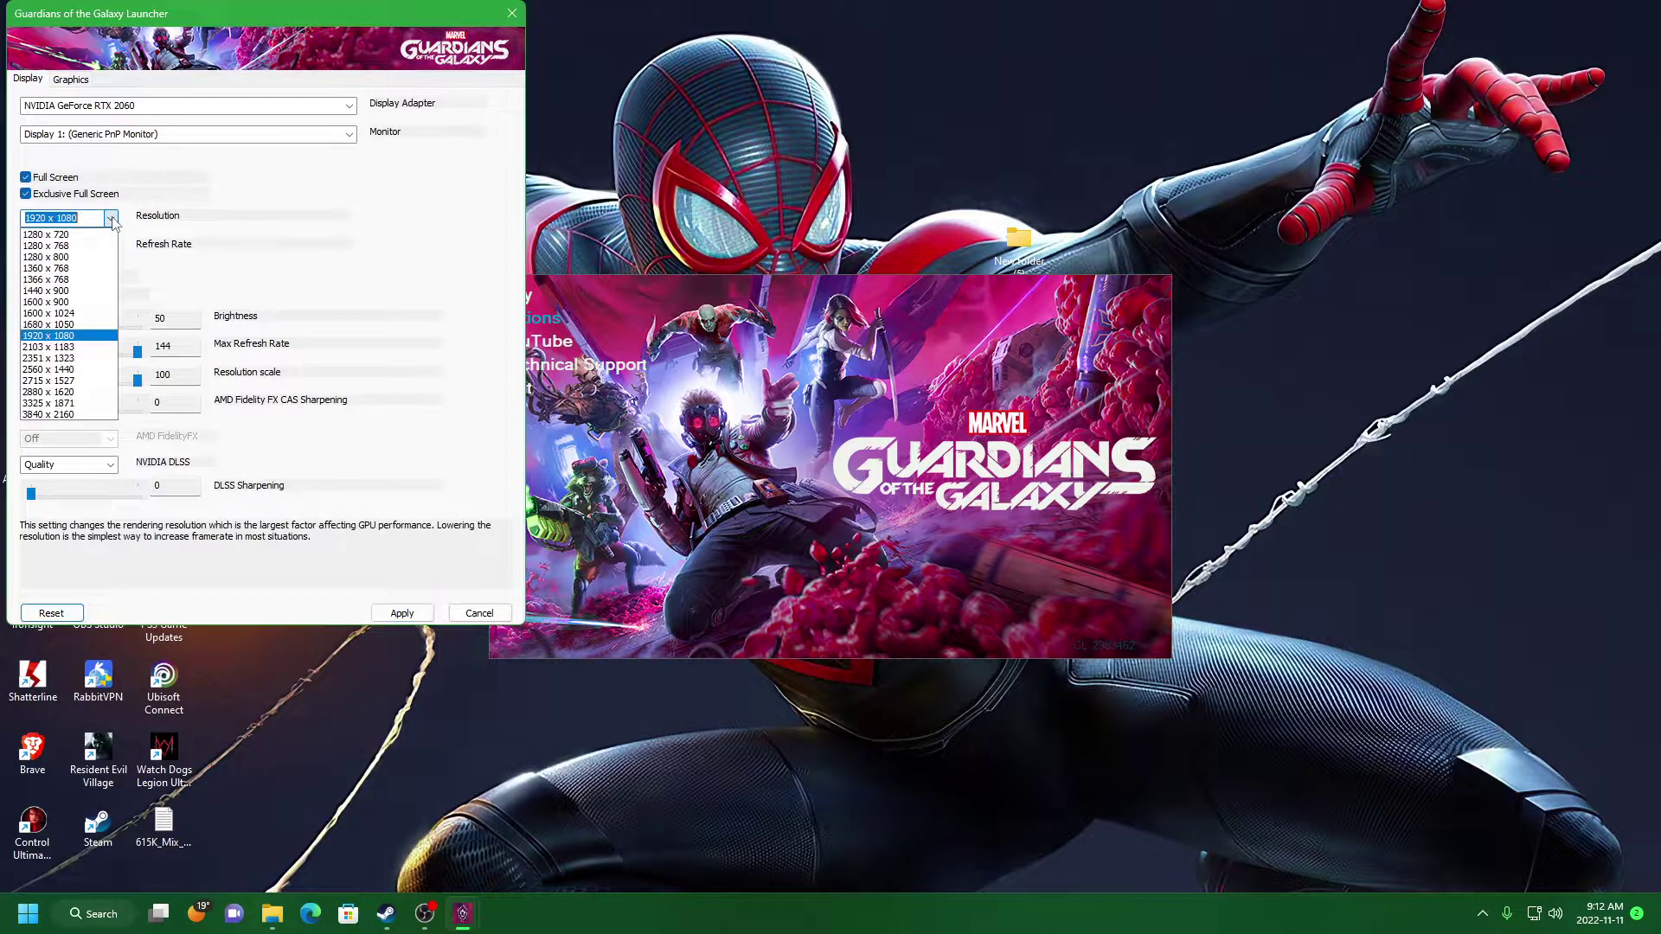
left_click(58, 372)
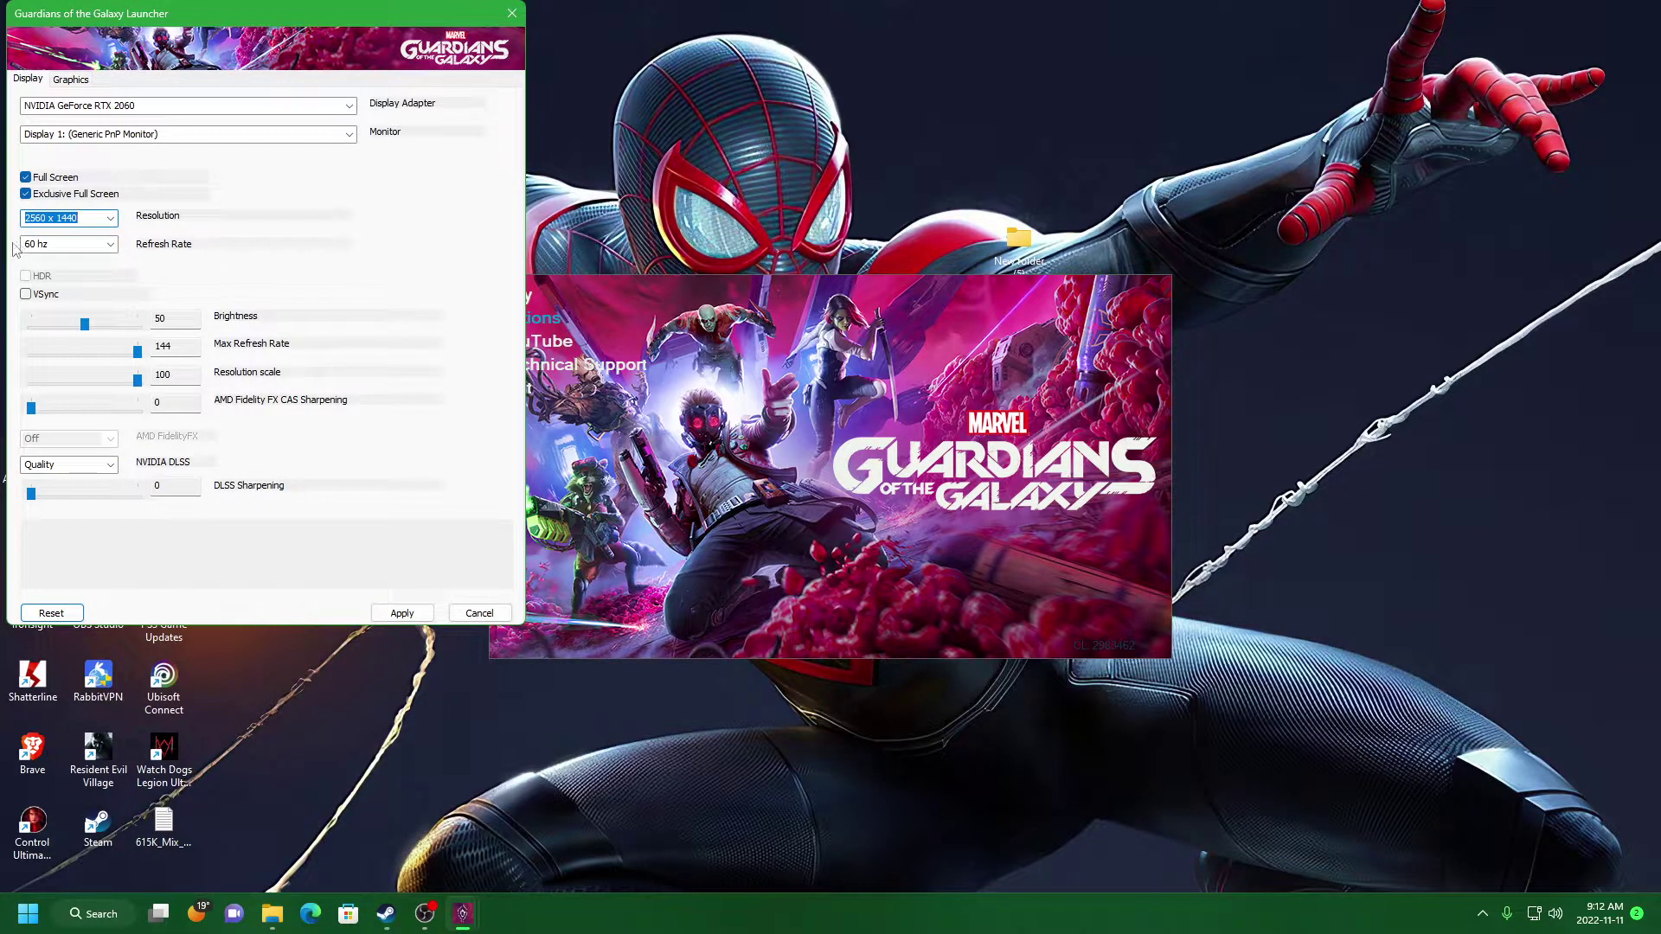
left_click(76, 80)
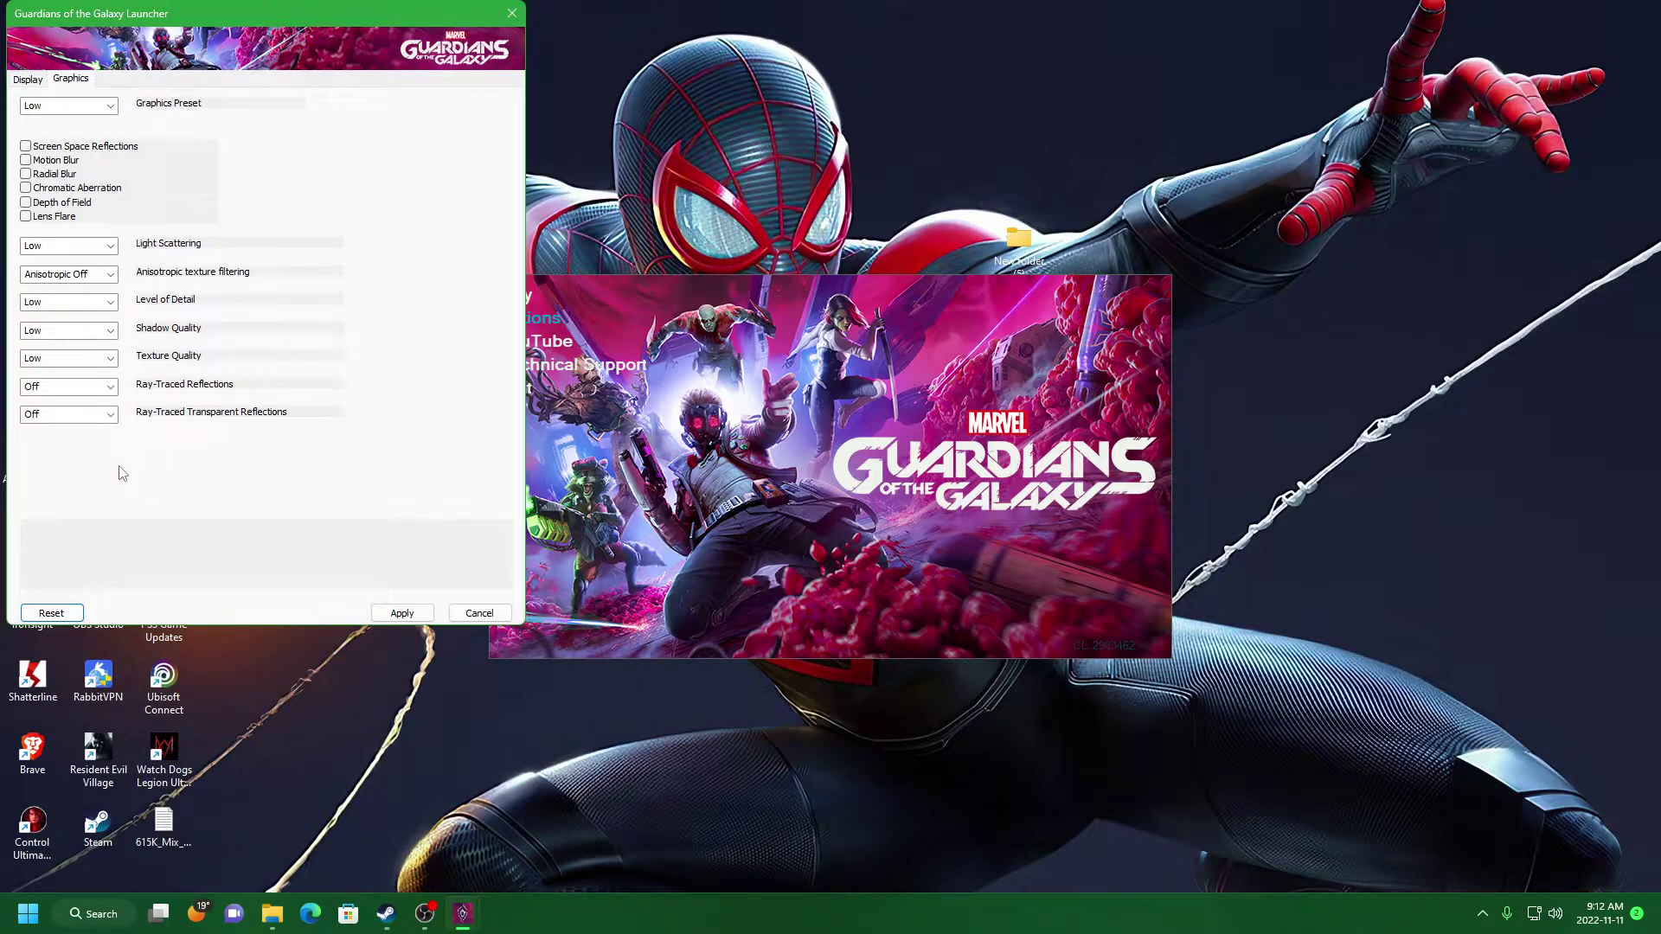
left_click(388, 617)
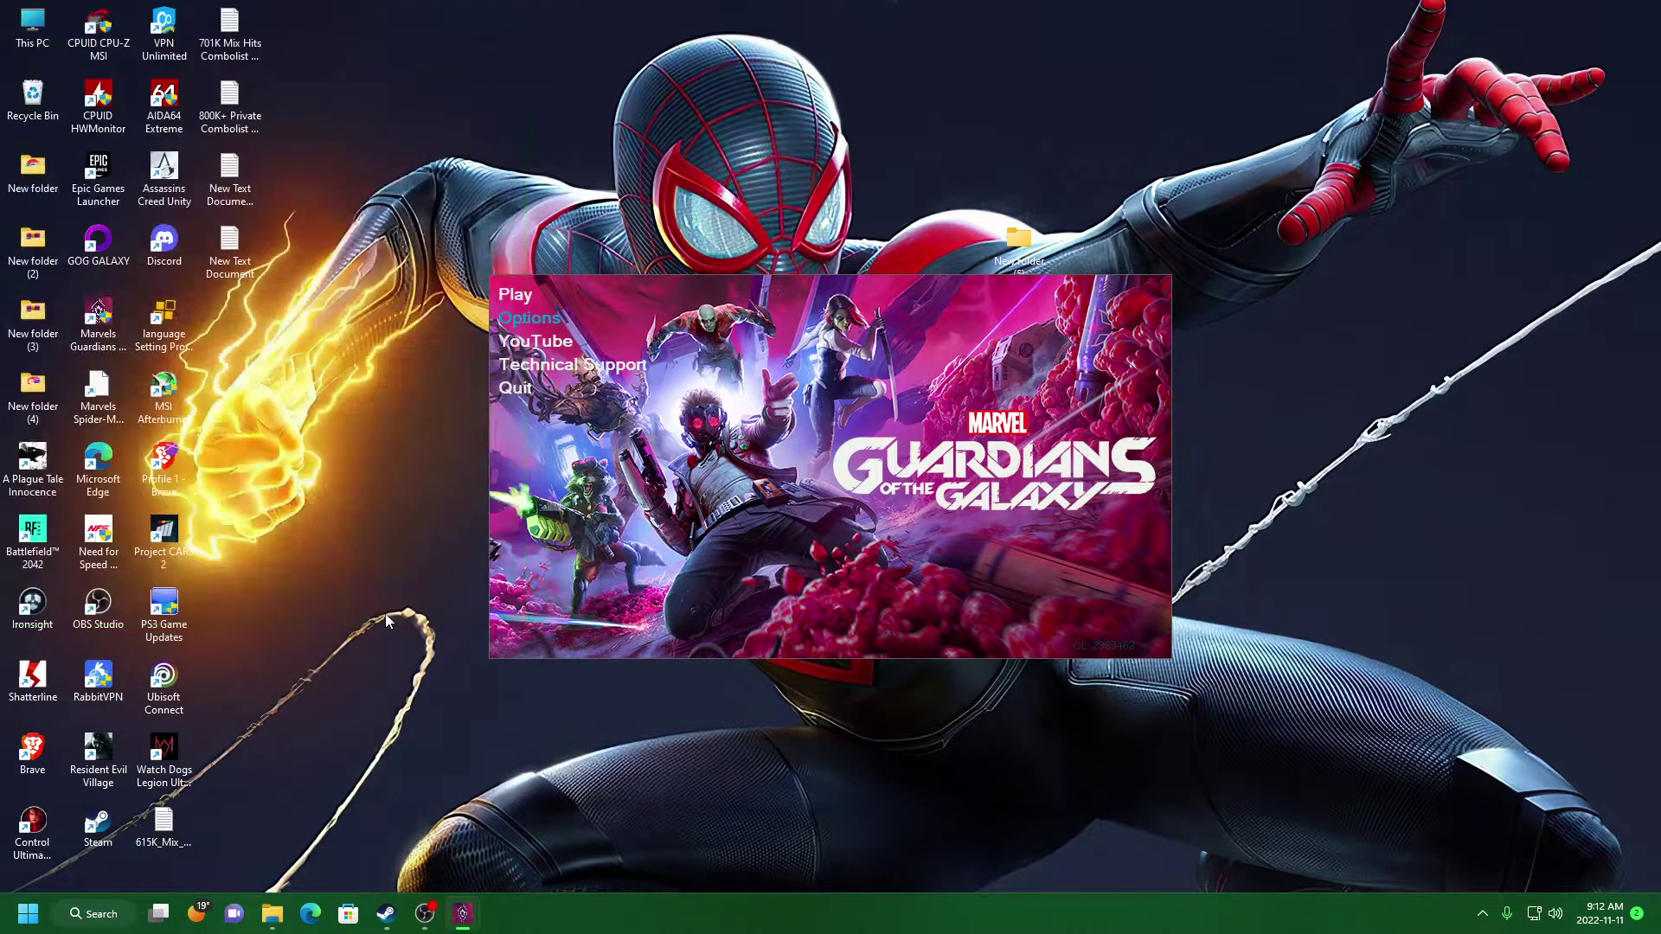
Step: Raise DLSS Sharpening to 73 in Options and apply the change
left_click(544, 320)
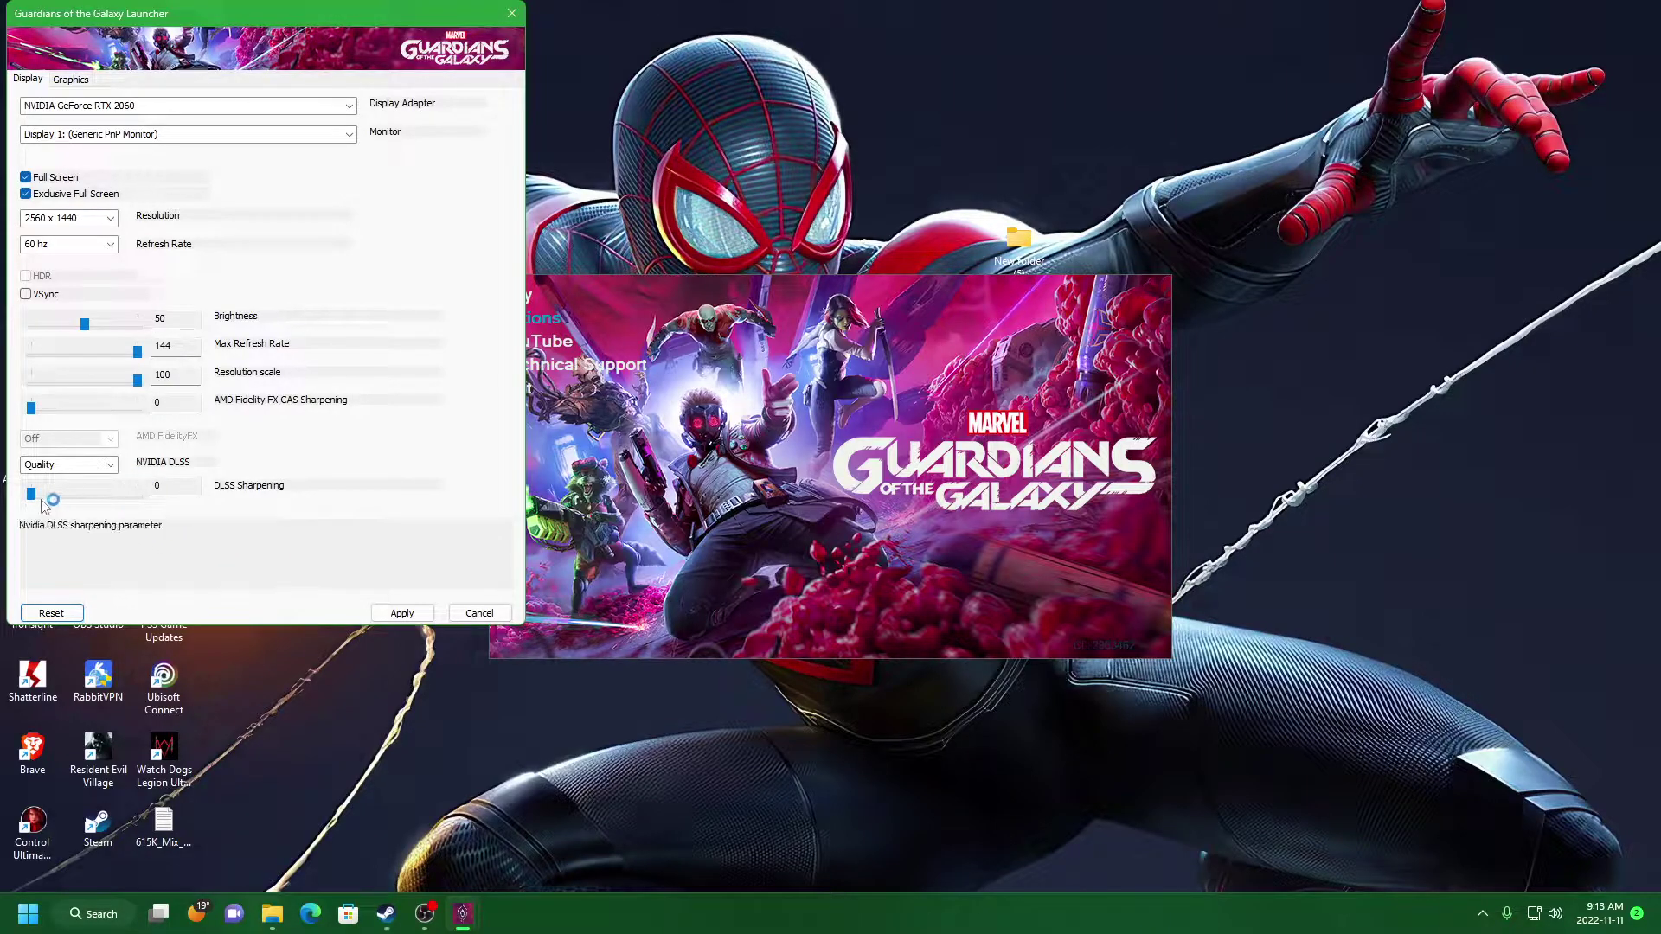
left_click_drag(41, 502, 163, 516)
left_click(402, 612)
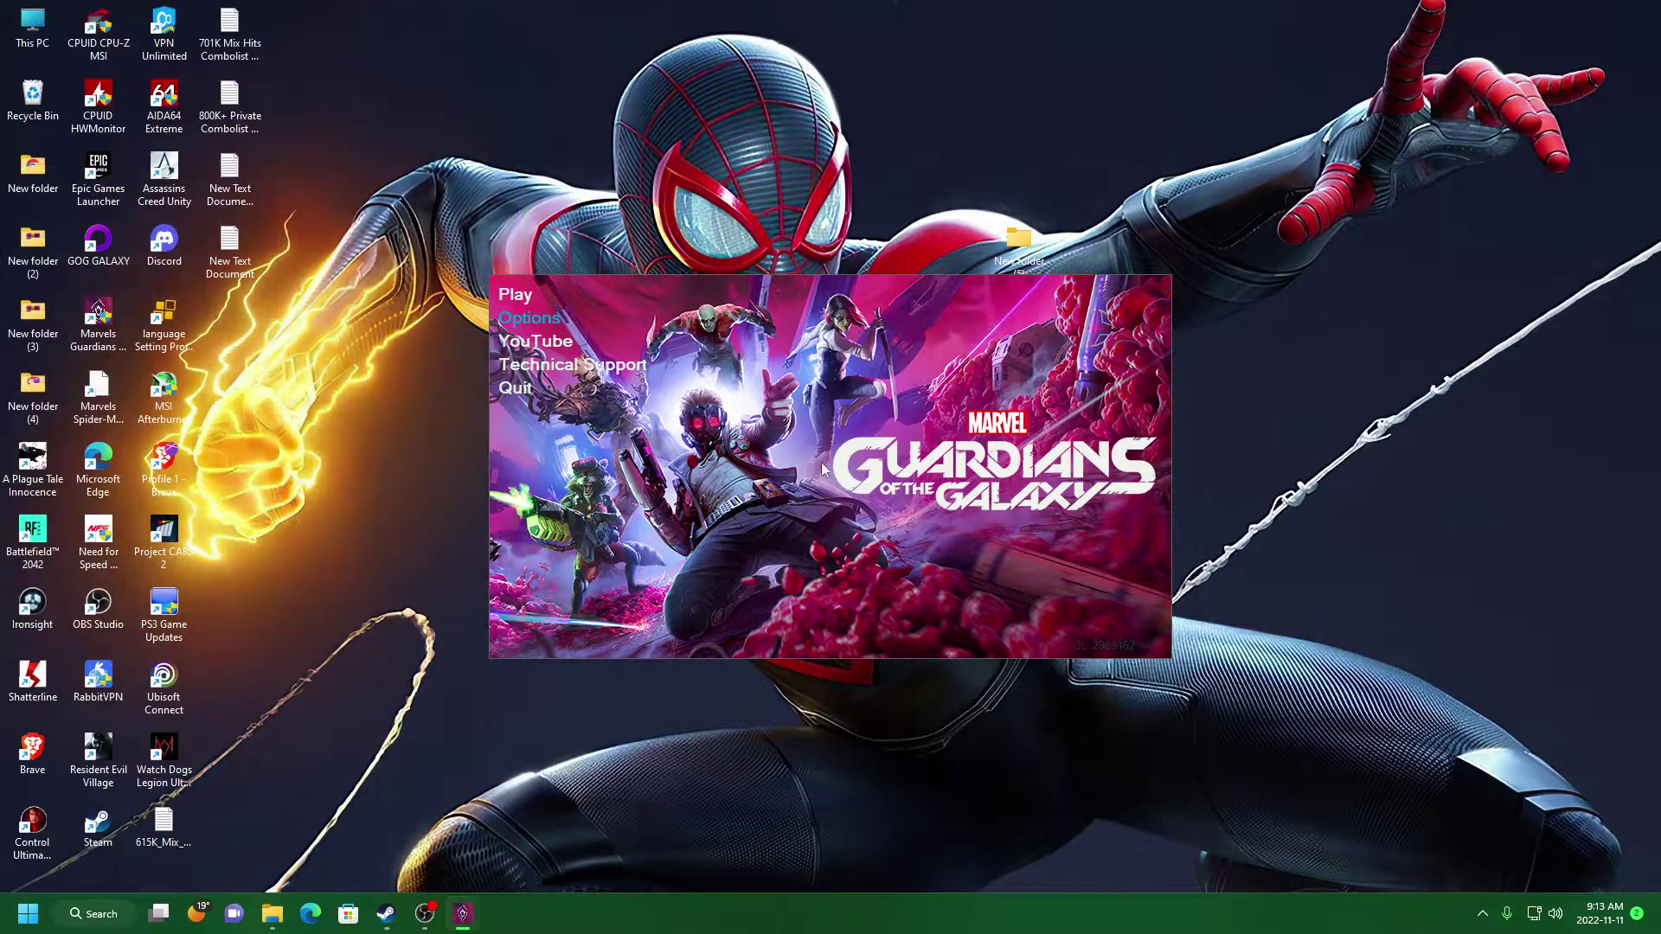
Step: Start the game with Play and refresh the desktop
left_click(513, 296)
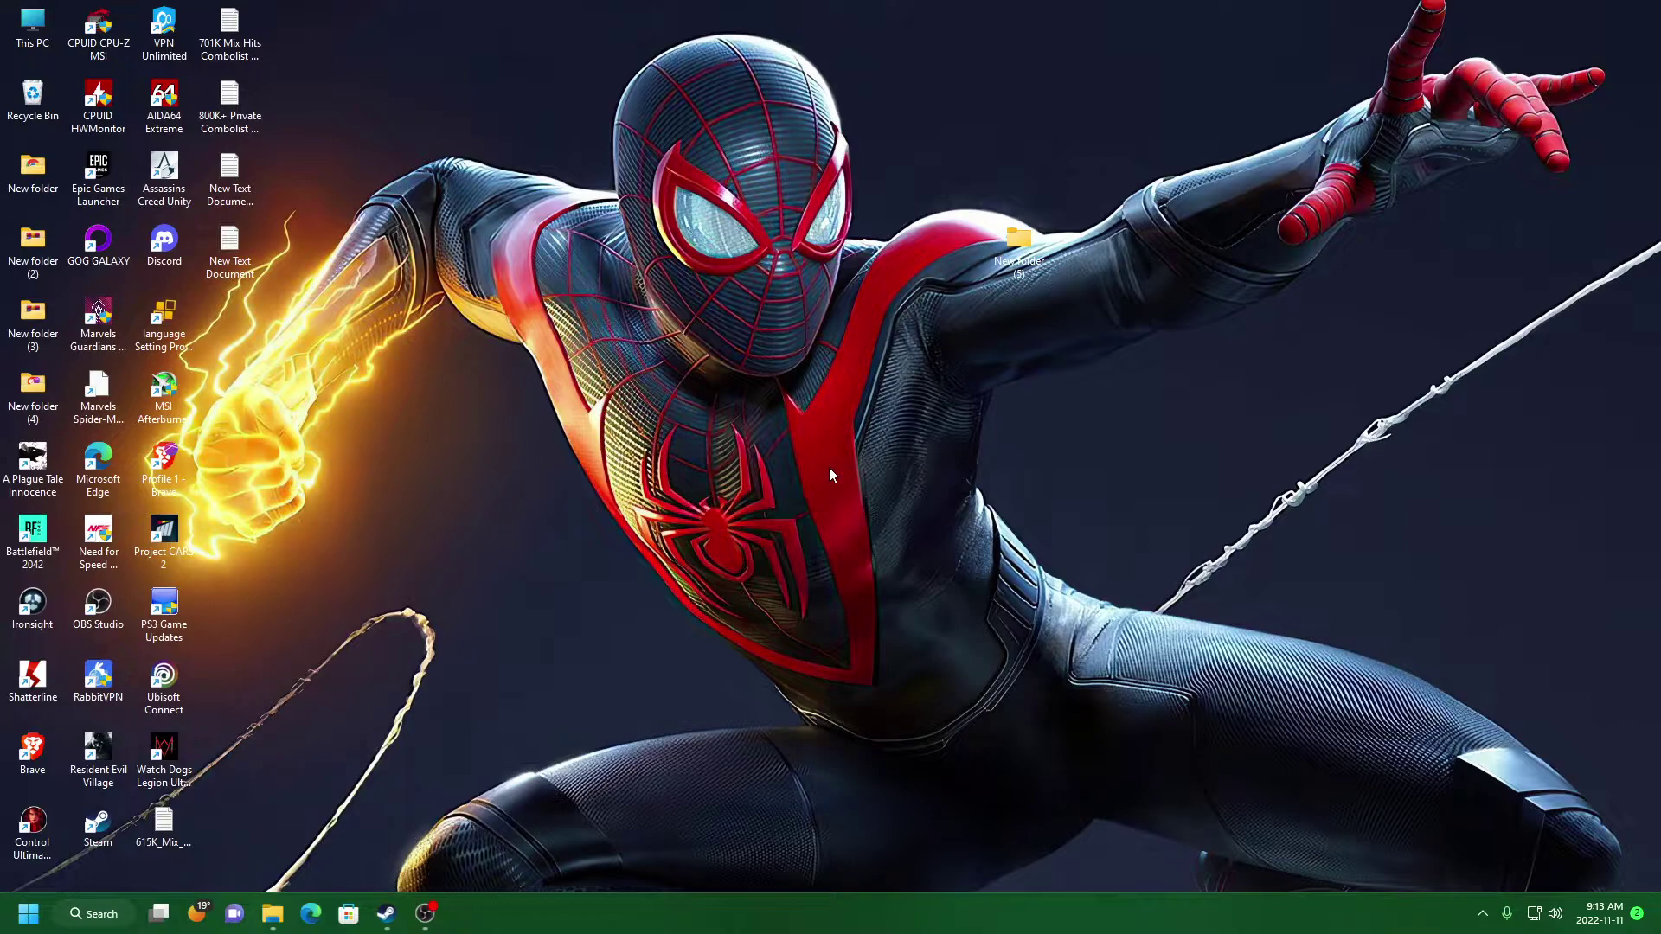
right_click(697, 562)
left_click(756, 382)
Step: Open the game's bin folder via the shortcut's file location, then minimize it
right_click(117, 349)
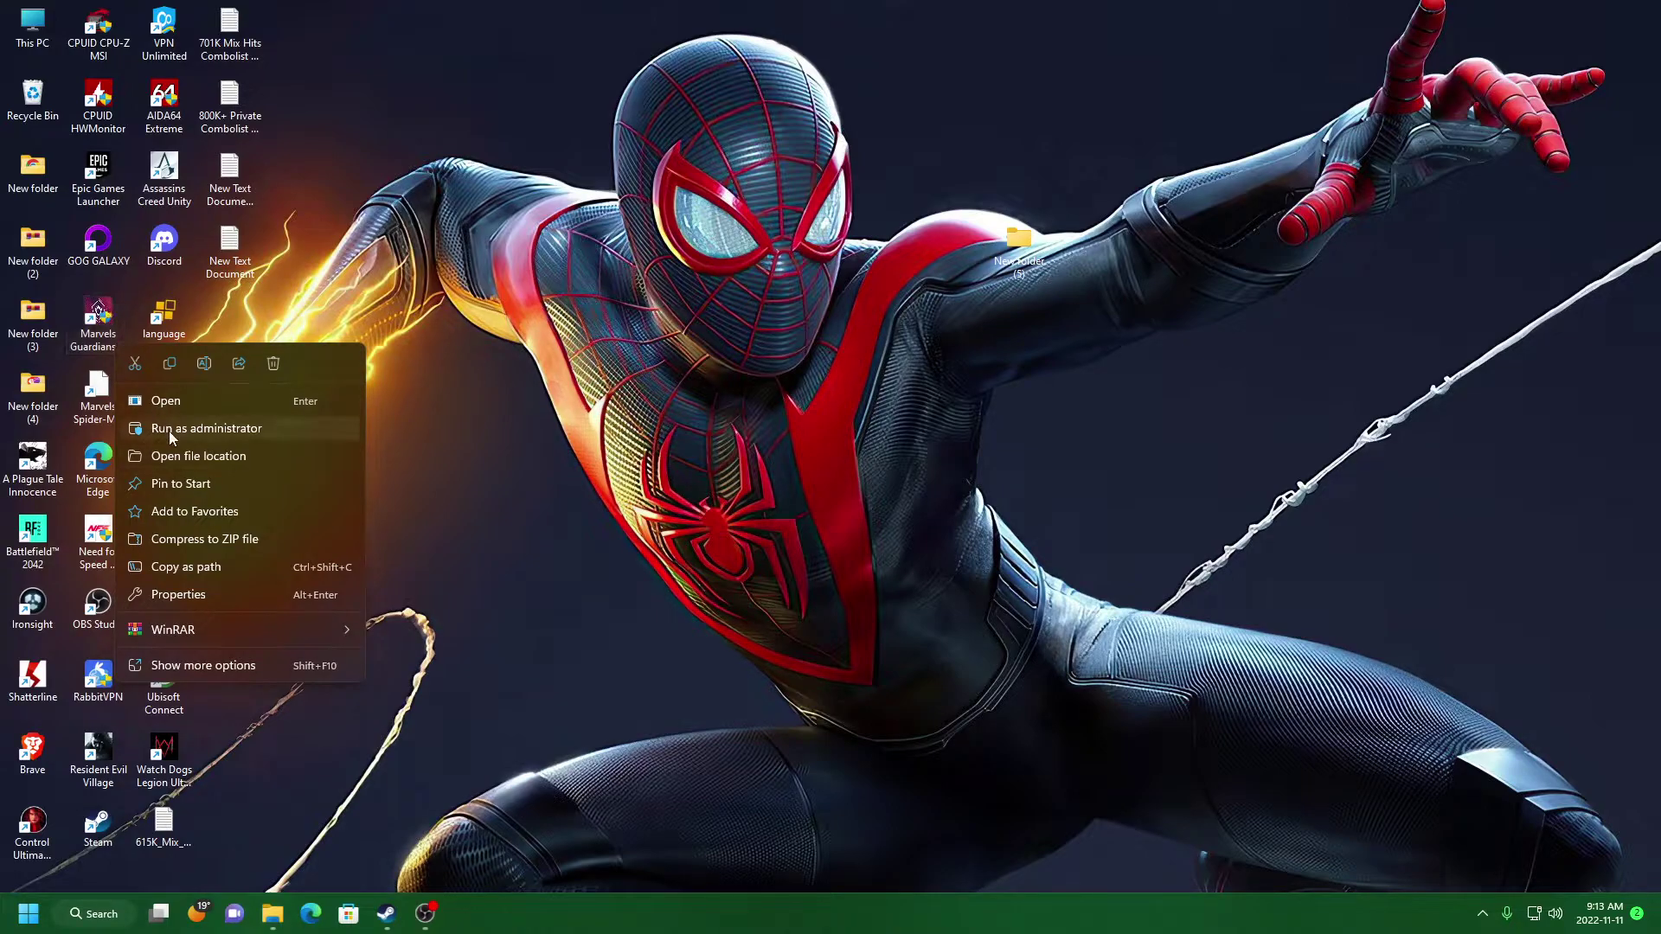
left_click(183, 459)
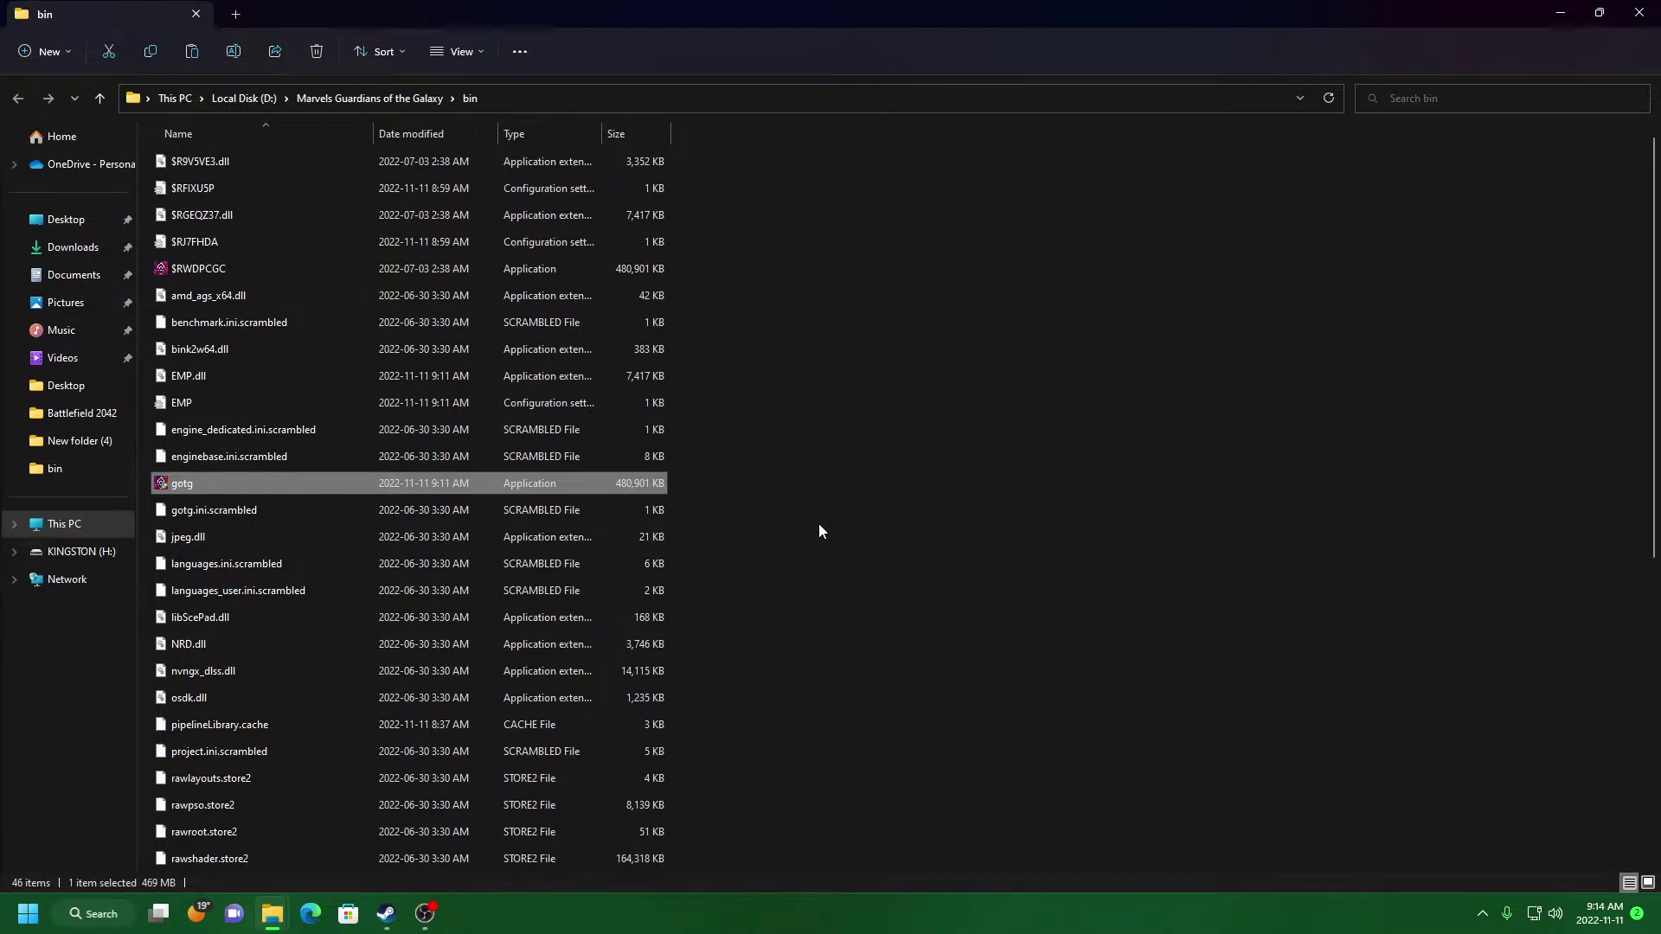
left_click(1560, 13)
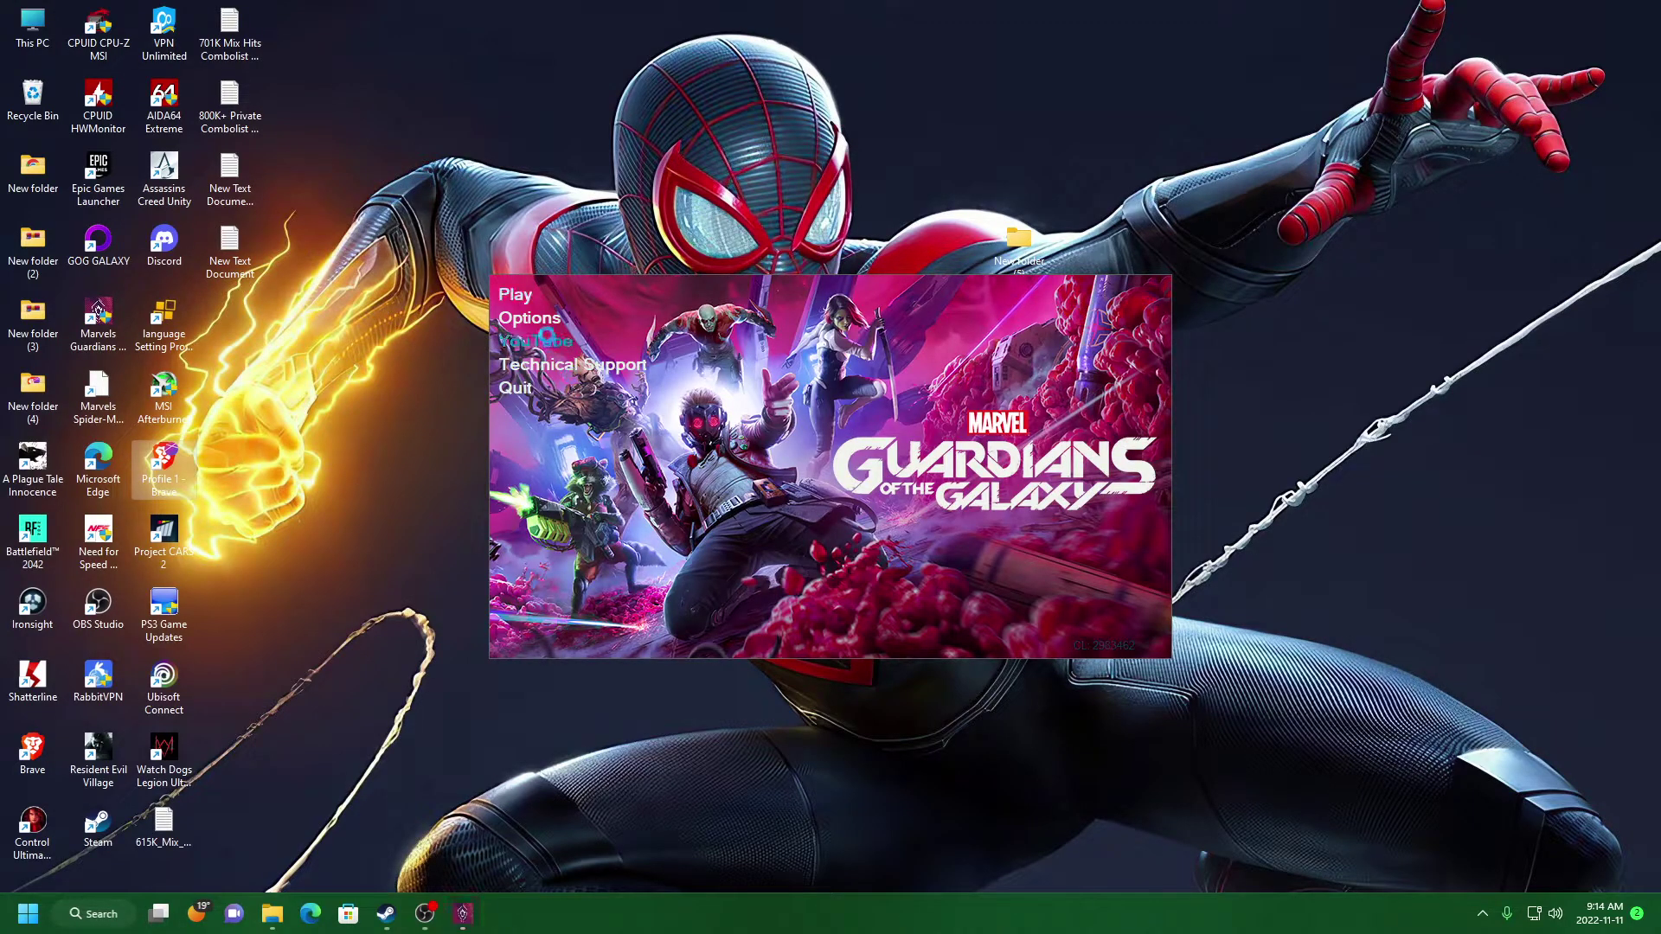
Step: Uncheck Exclusive Full Screen in Options, close the settings, and quit the launcher
left_click(531, 318)
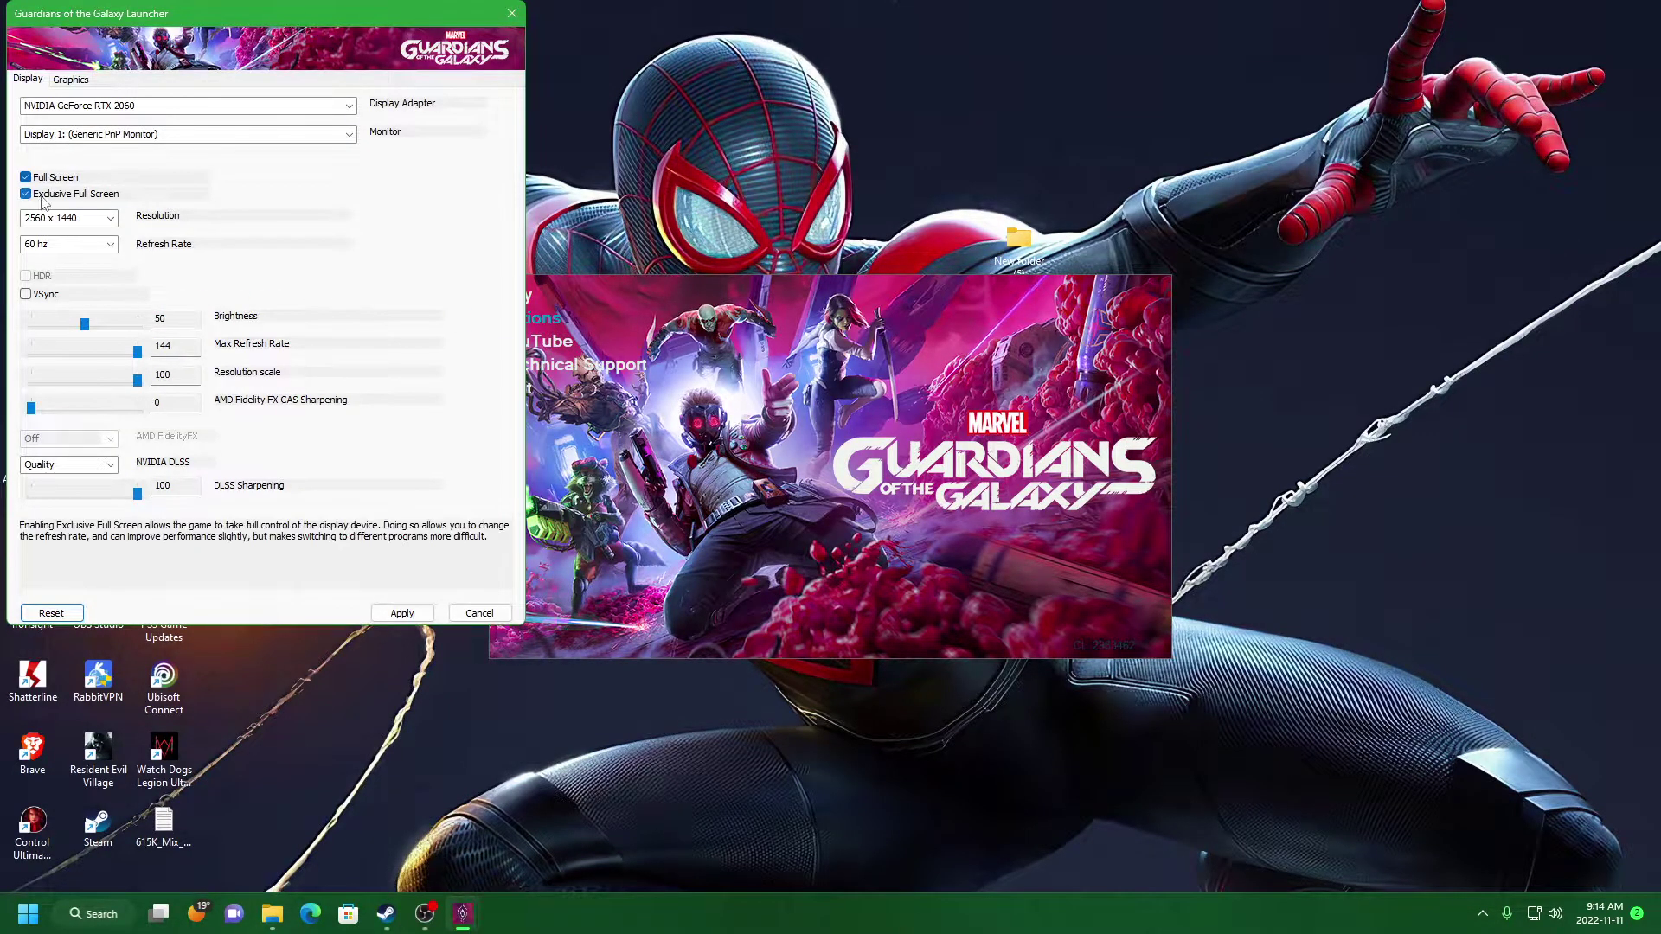
left_click(43, 197)
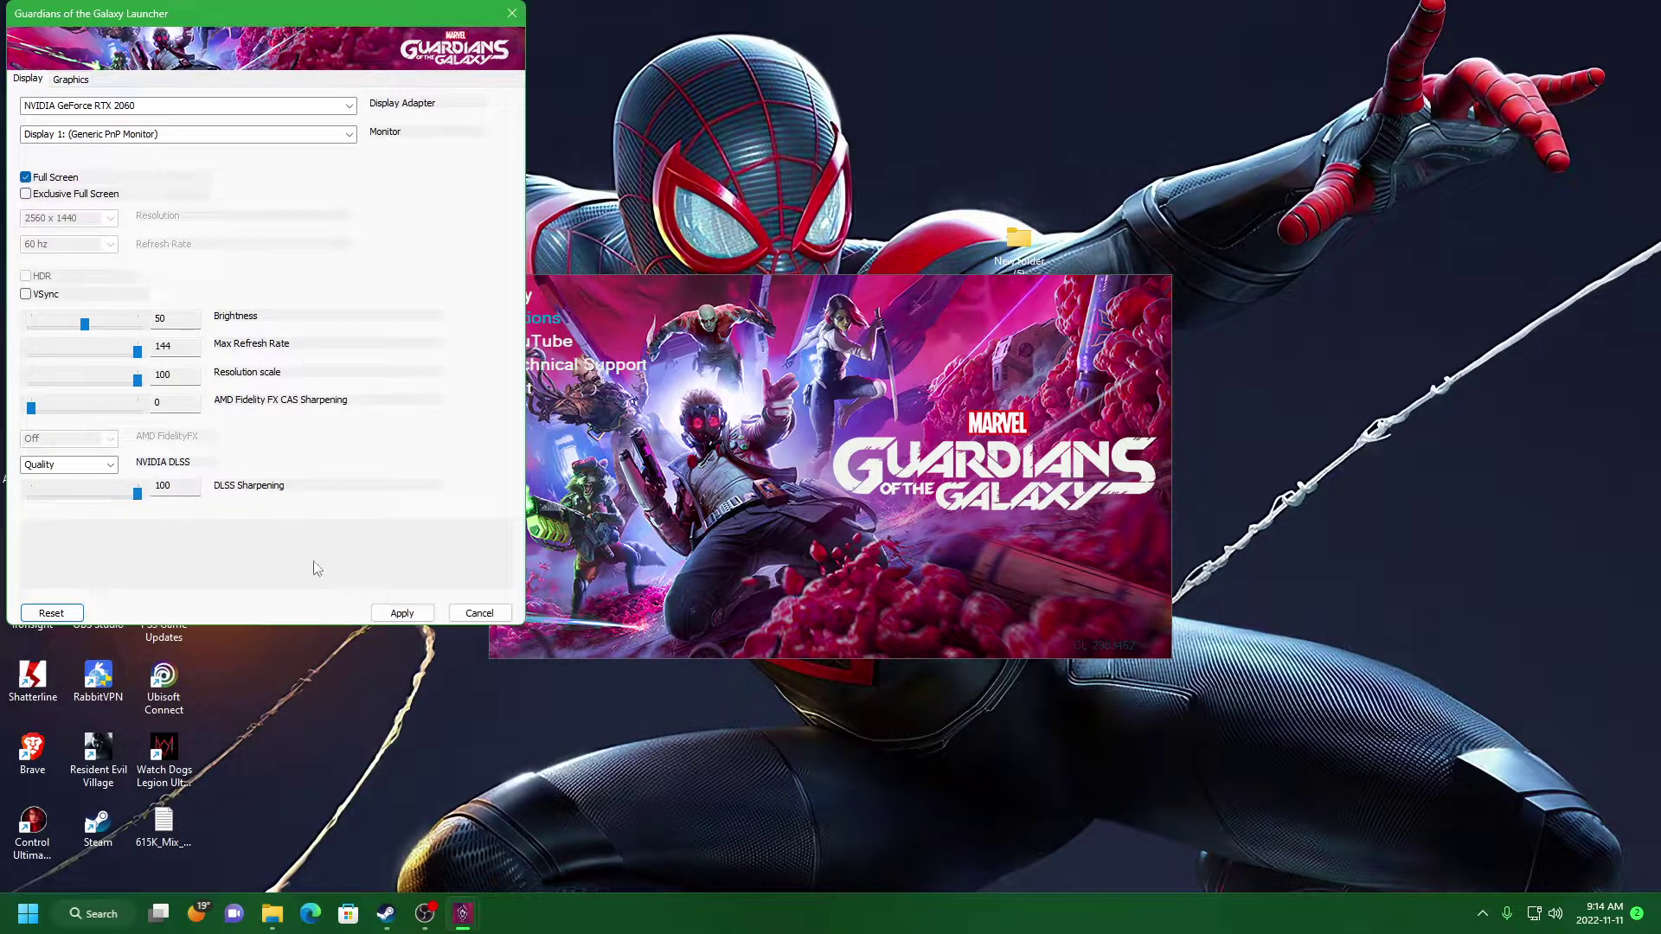
left_click(381, 612)
left_click(597, 386)
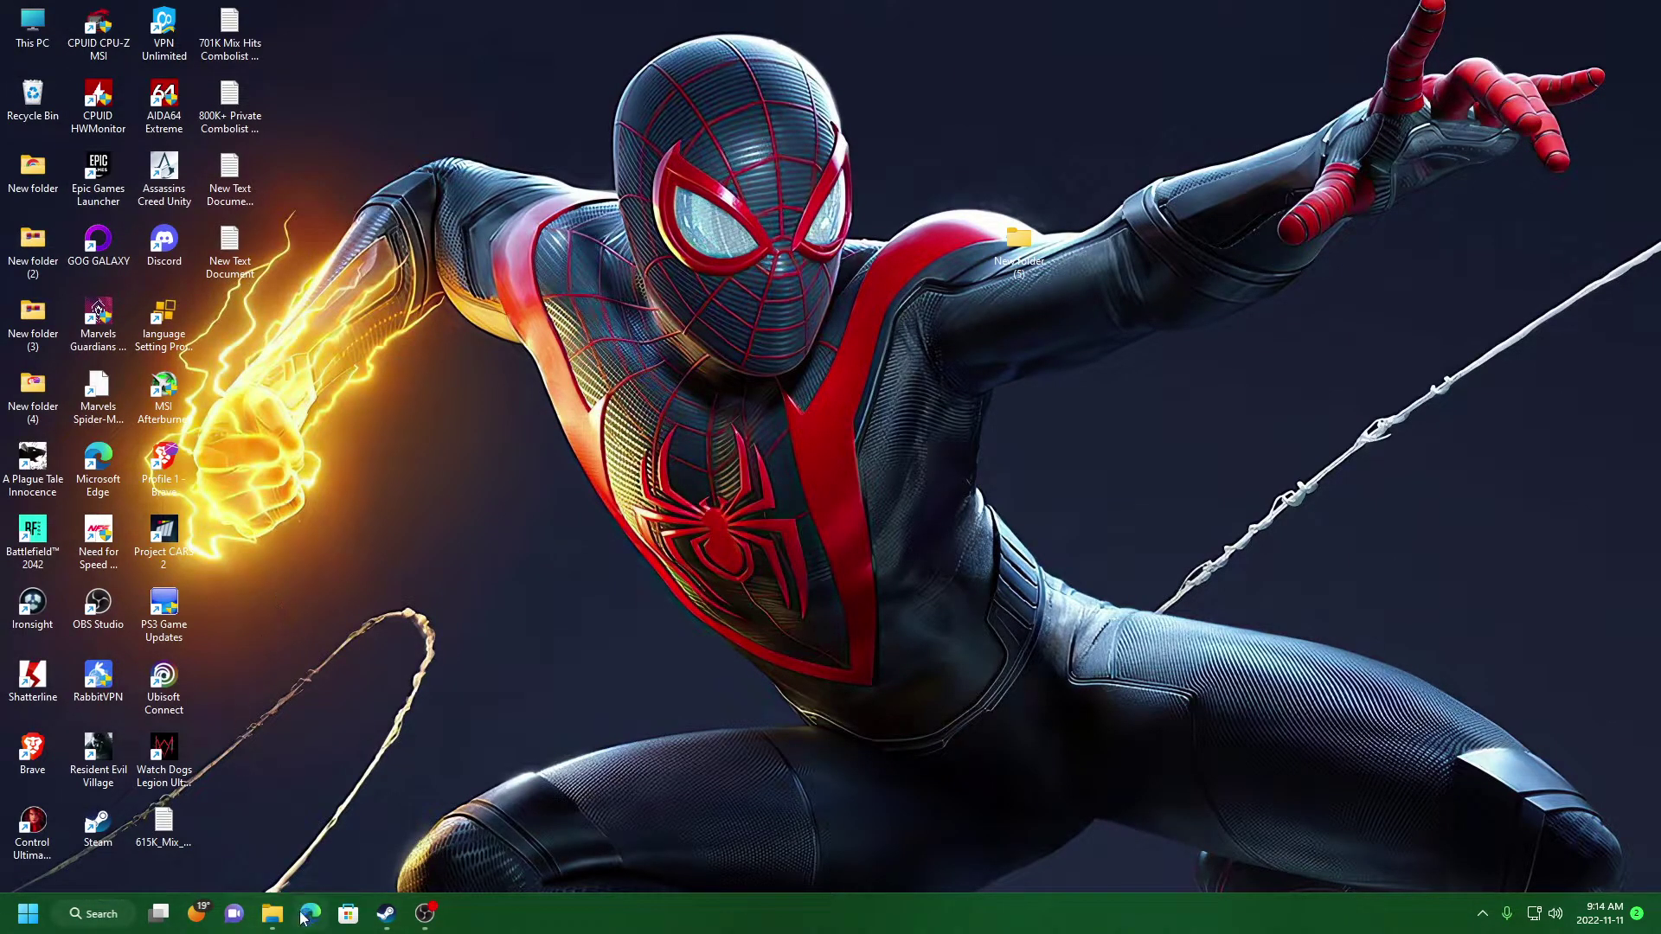
Step: Open the Recycle Bin from the desktop
mouse_move(284, 918)
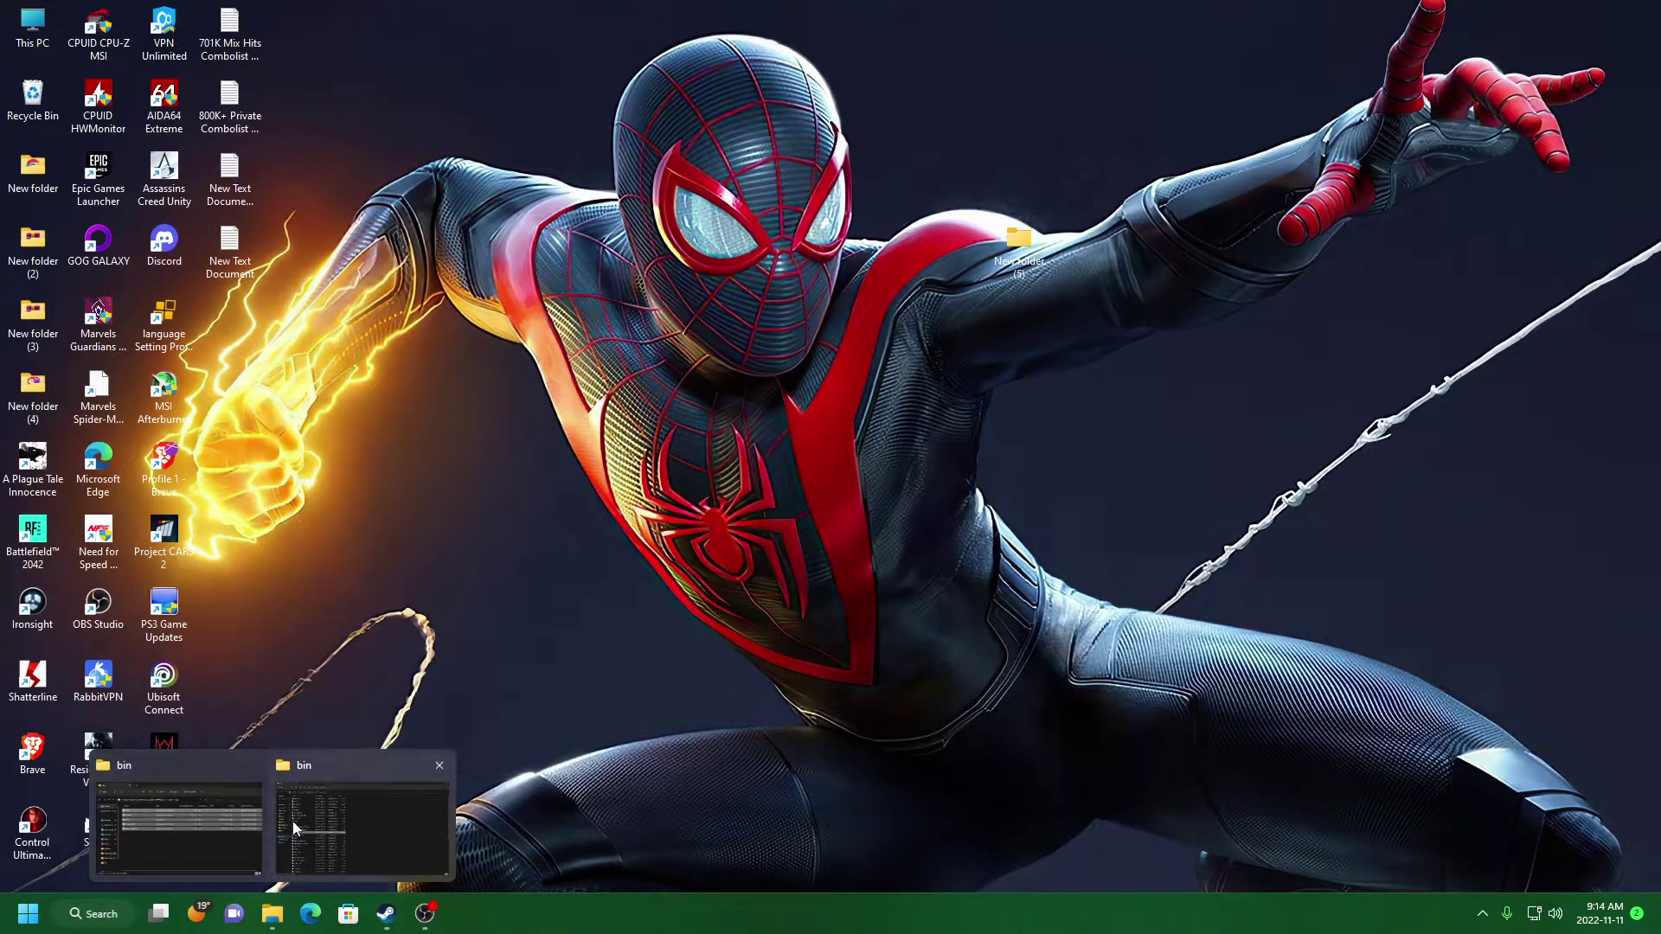
right_click(36, 100)
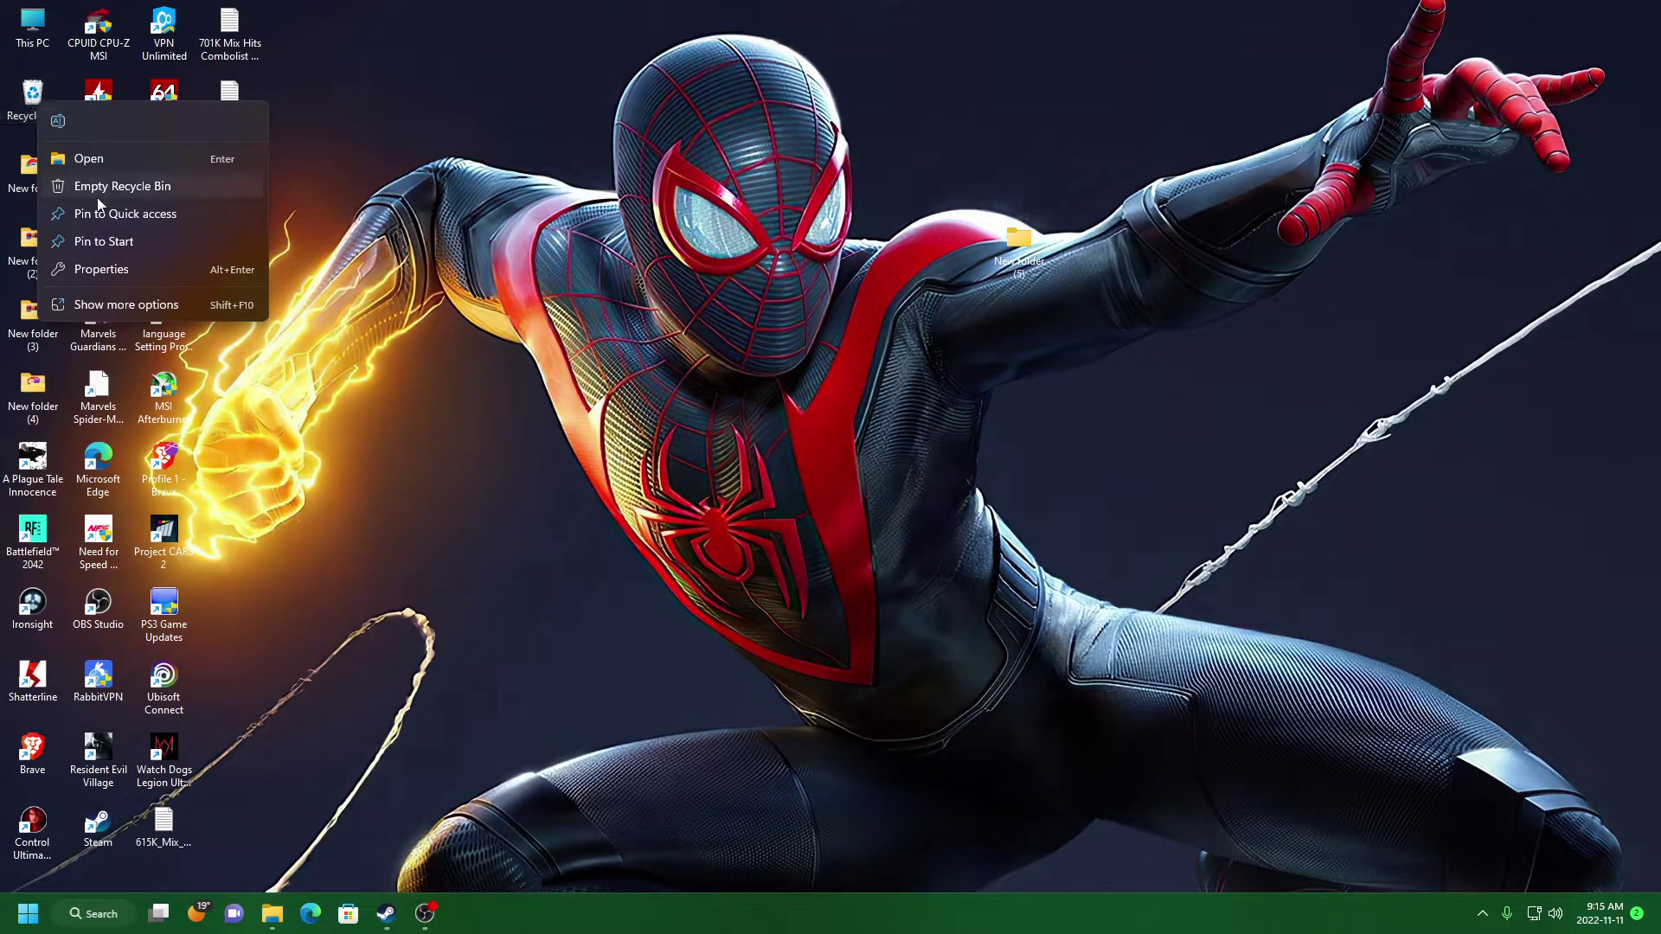
double_click(38, 94)
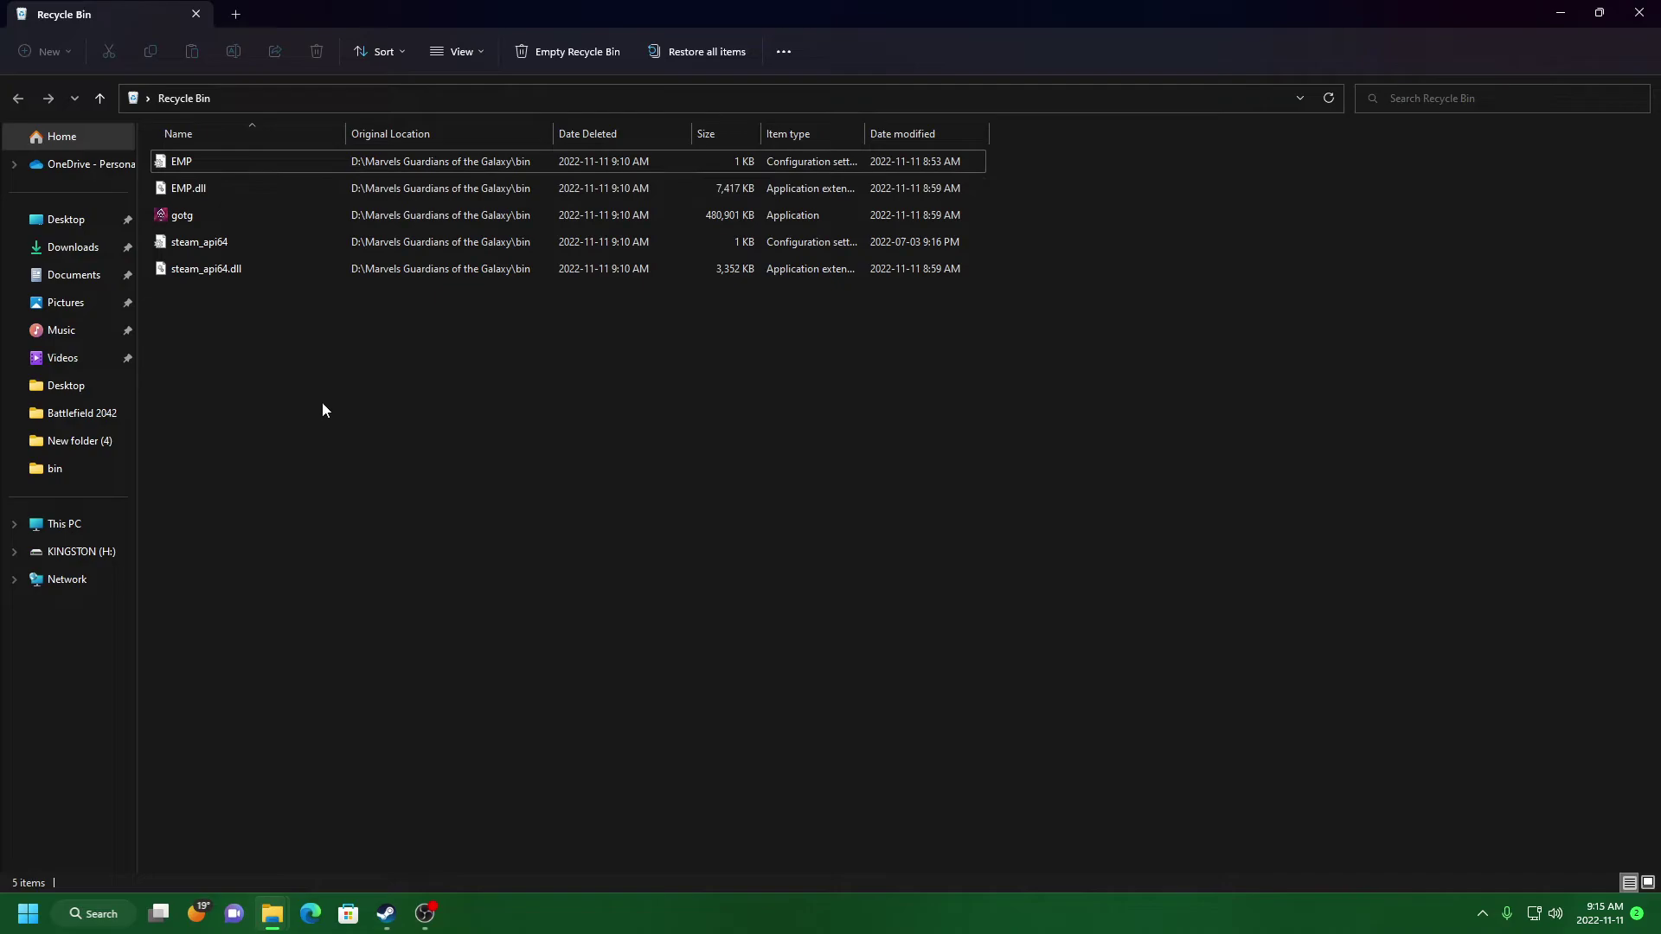
Step: Restore all five deleted game files to the bin folder, replacing existing copies, then close the Recycle Bin
left_click_drag(322, 402, 505, 162)
right_click(505, 162)
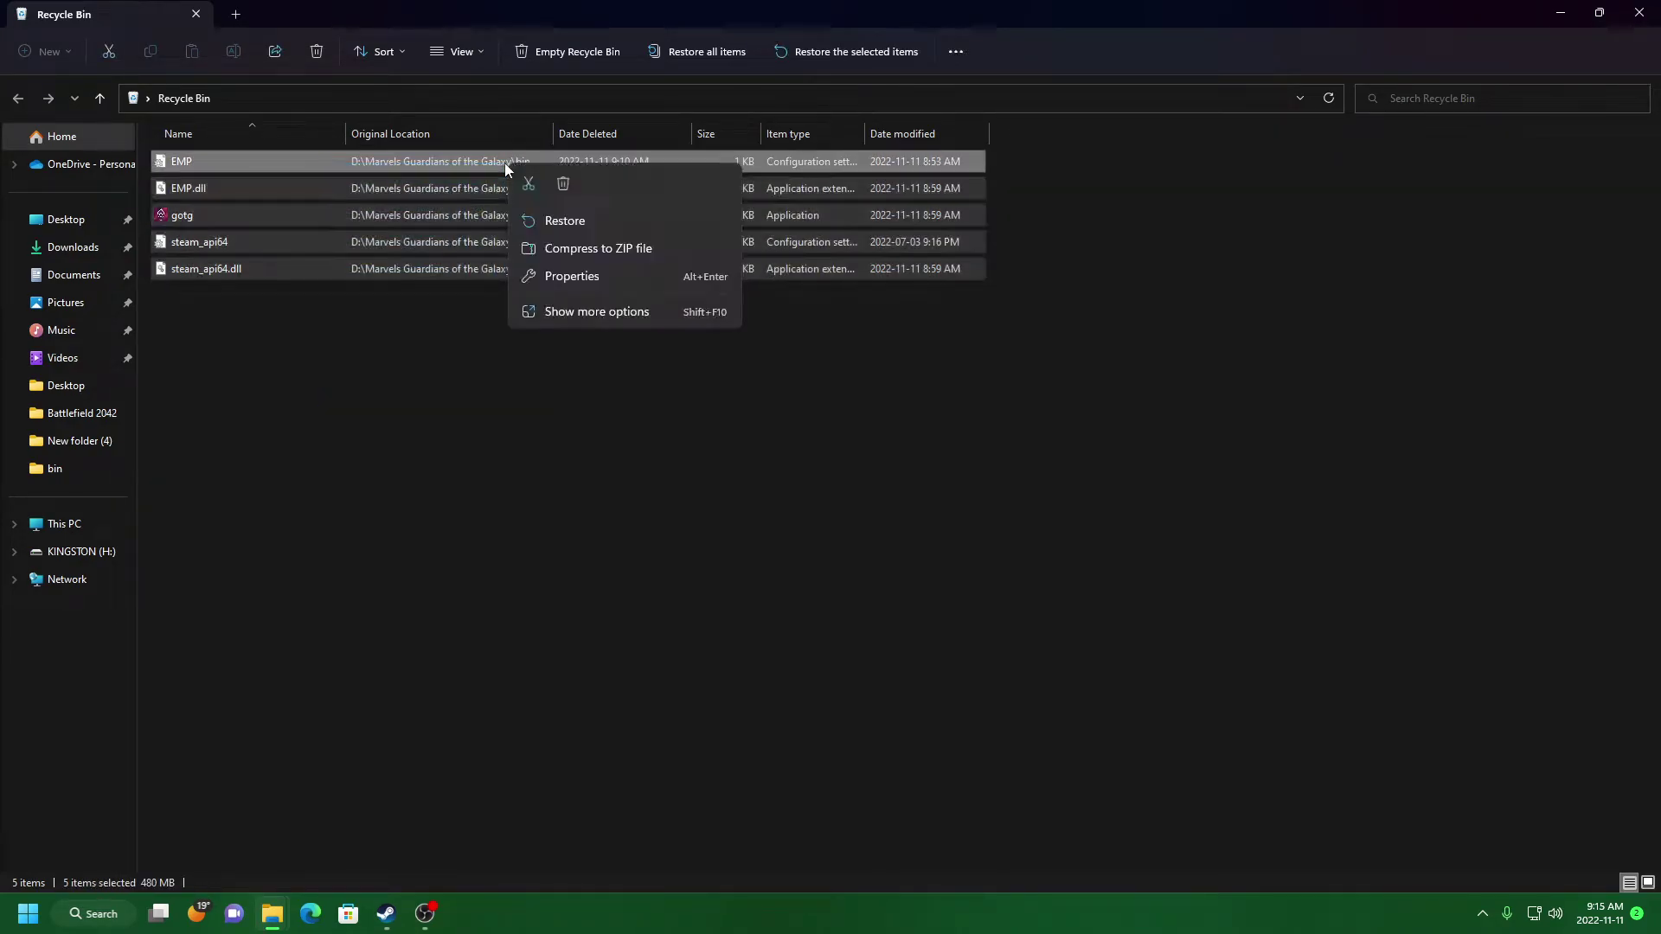
left_click(576, 232)
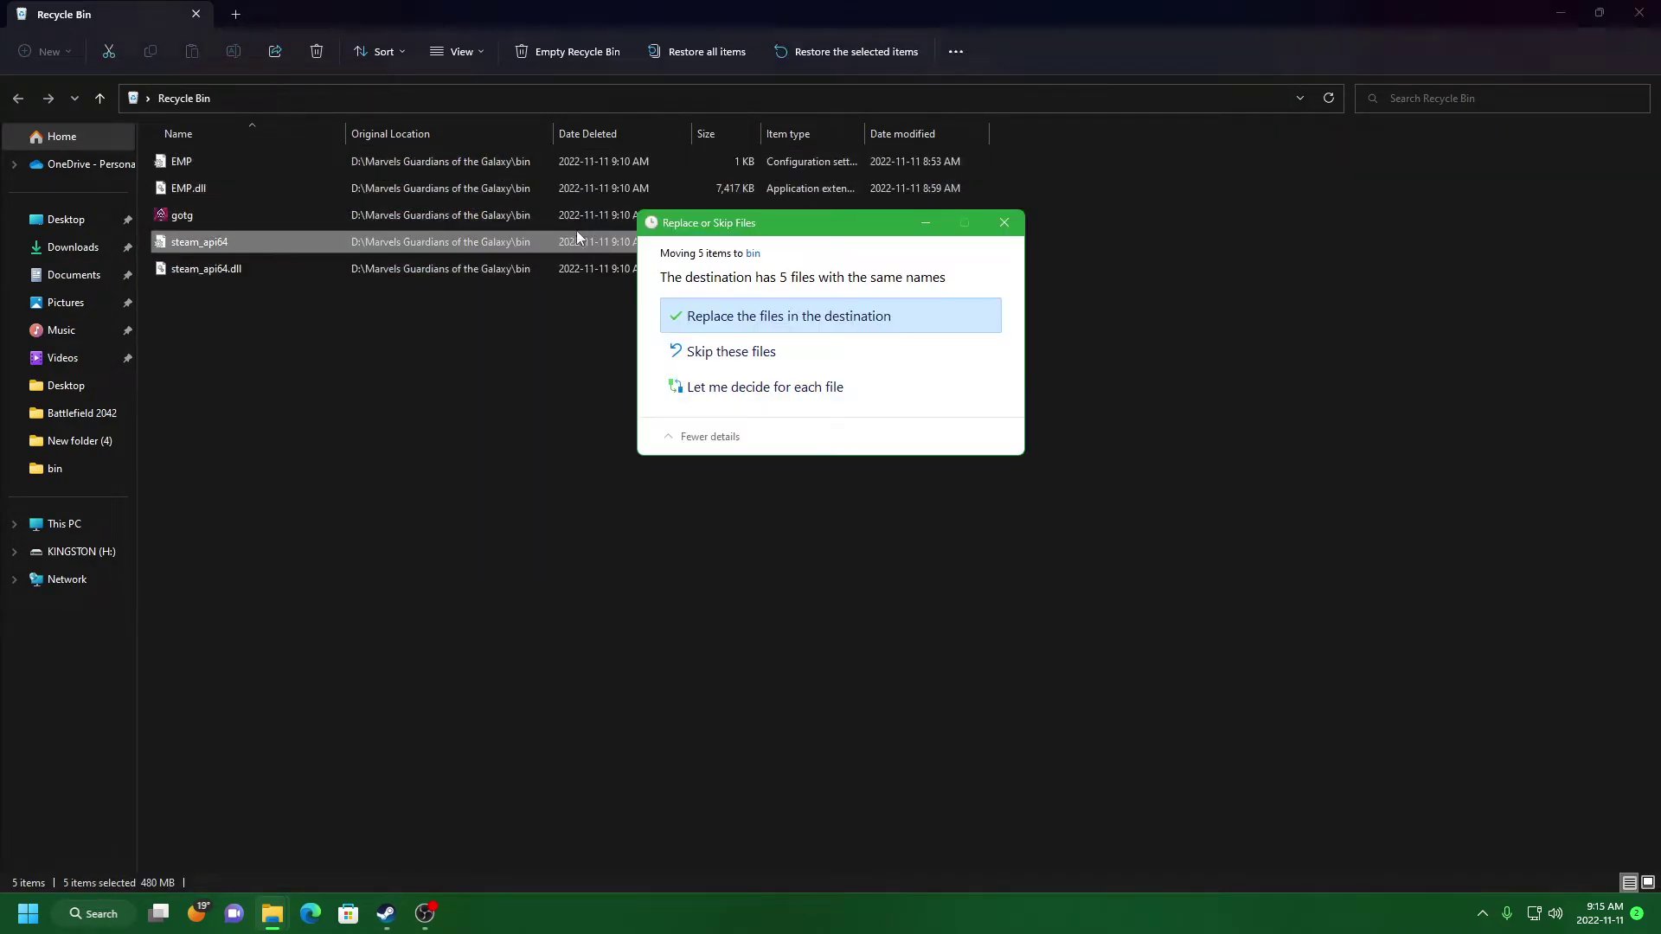
left_click(754, 318)
left_click(768, 372)
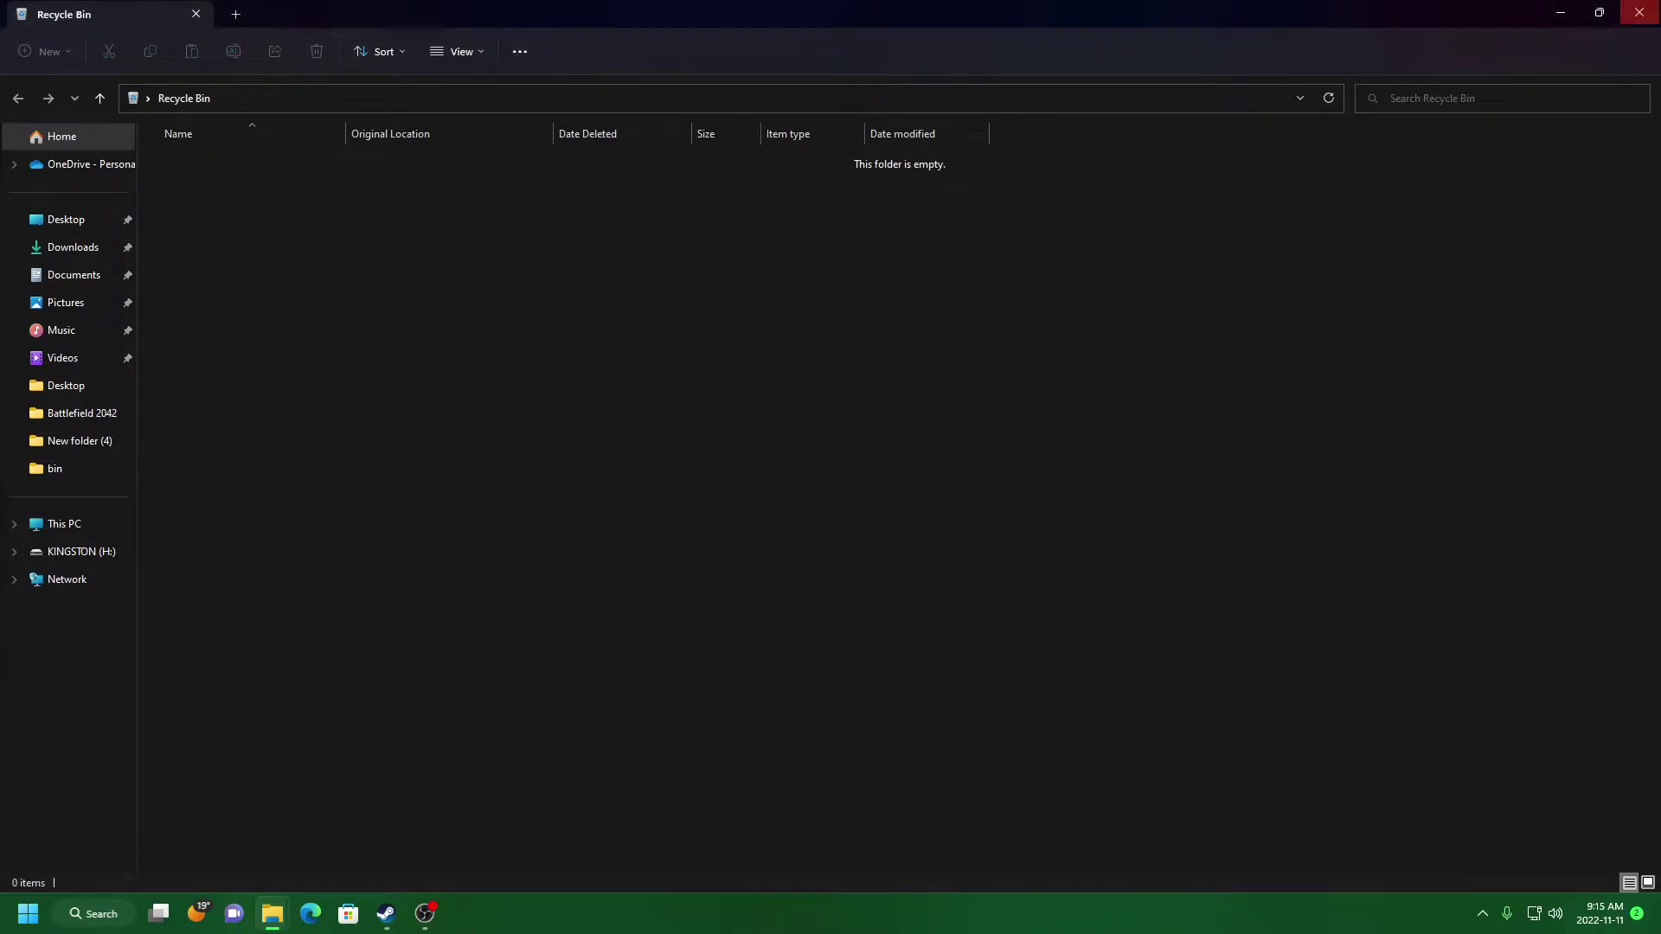
left_click(1639, 12)
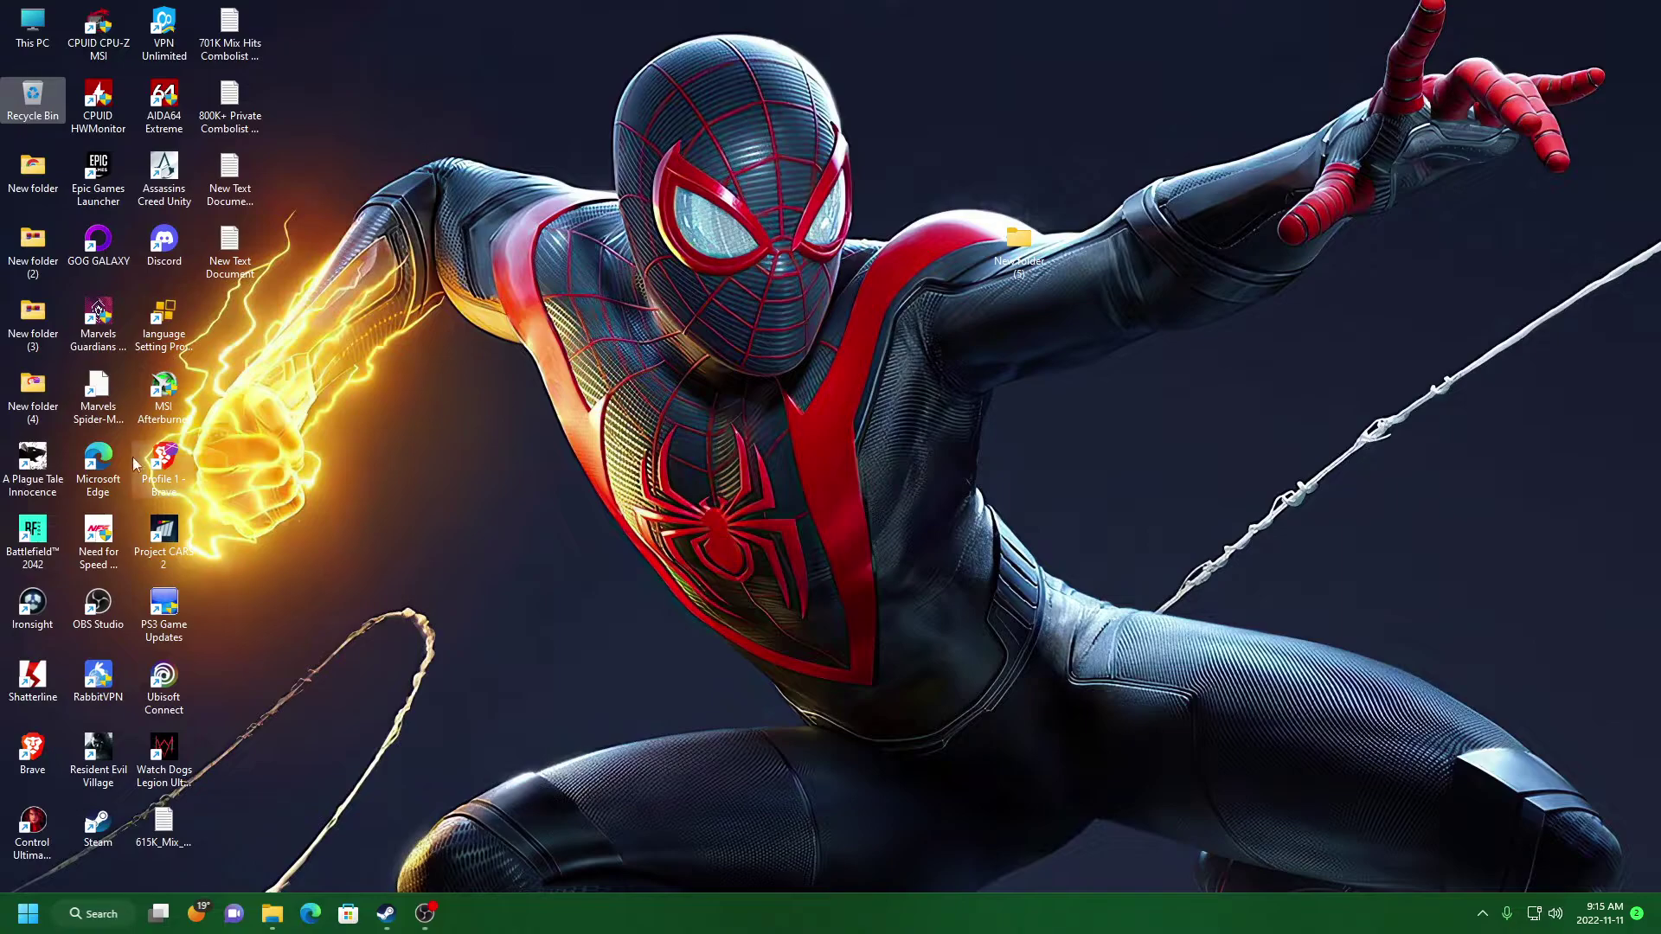
Step: Launch Marvels Guardians of the Galaxy from its desktop icon and start it with Играть (Play)
double_click(114, 357)
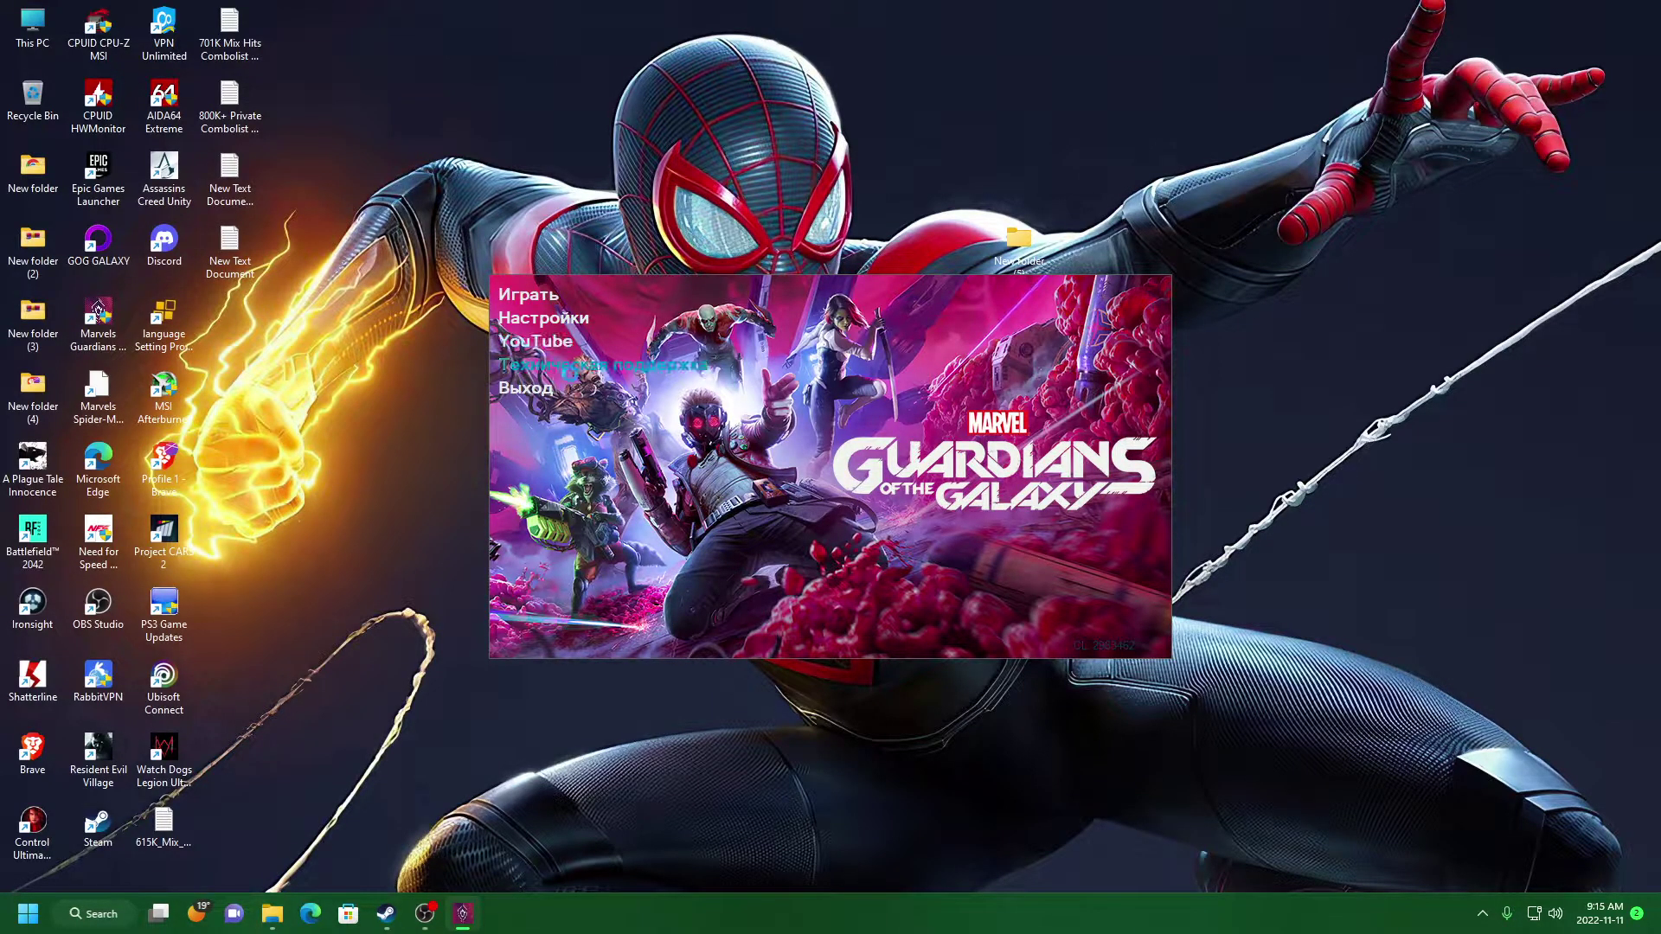
left_click(536, 295)
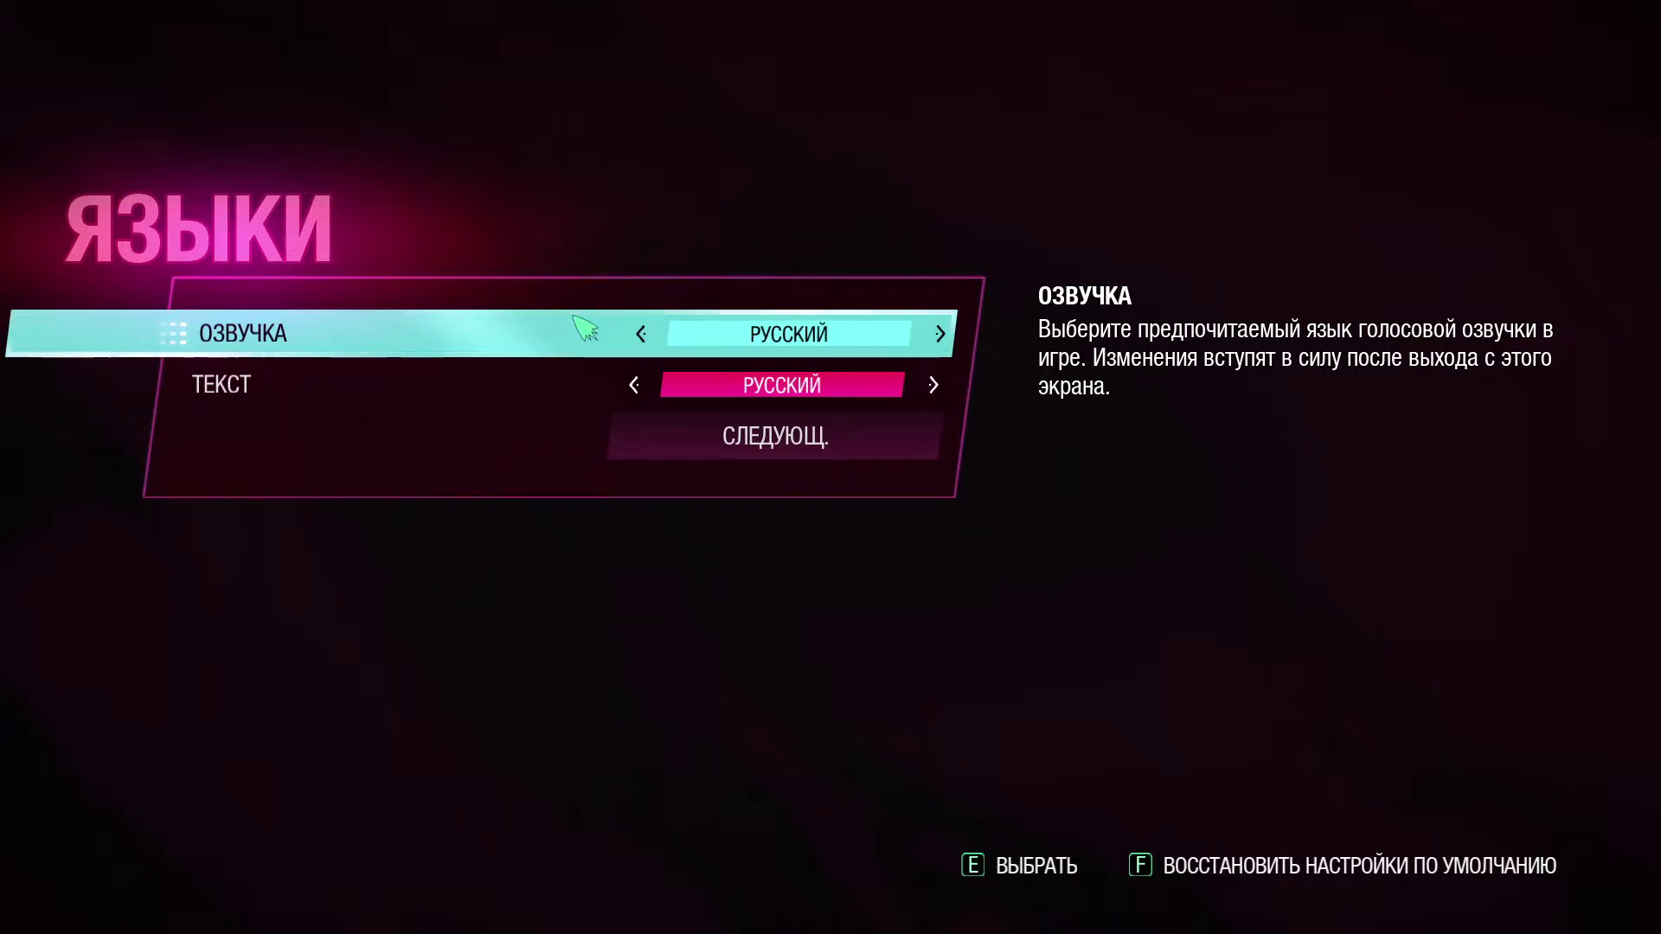
Step: Set voice-over (ОЗВУЧКА) and text (ТЕКСТ) languages to English and continue to brightness calibration
key("Left")
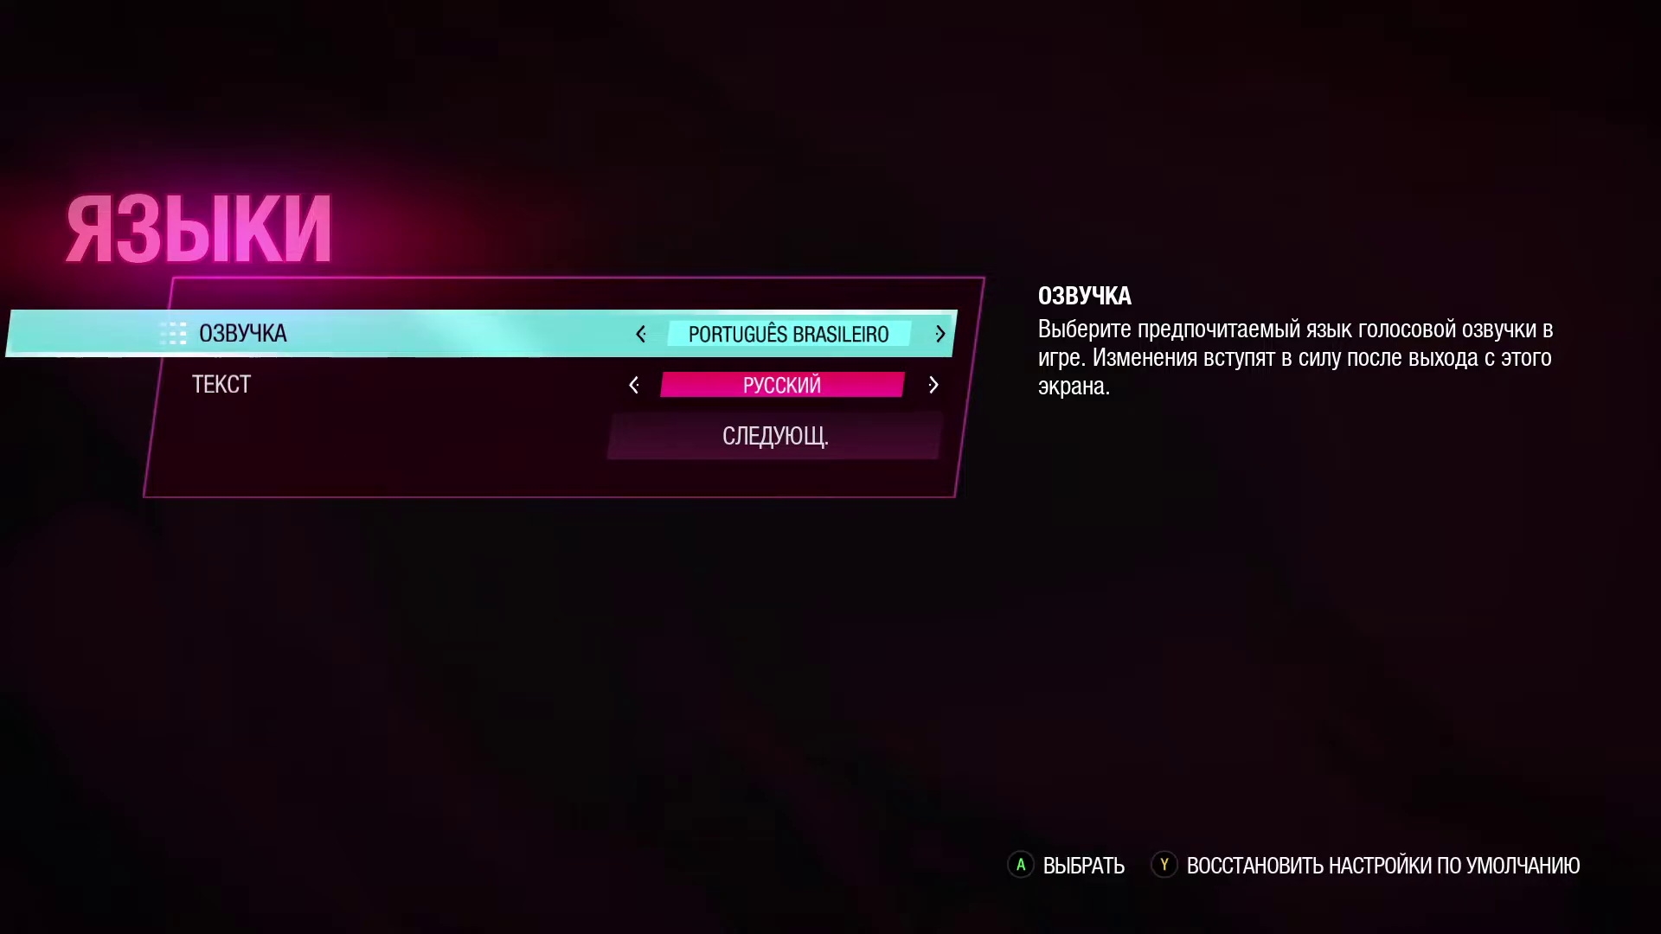
key("Right")
key("Right")
key("Left")
key("Left")
key("Left")
key("Left")
key("Left")
key("Left")
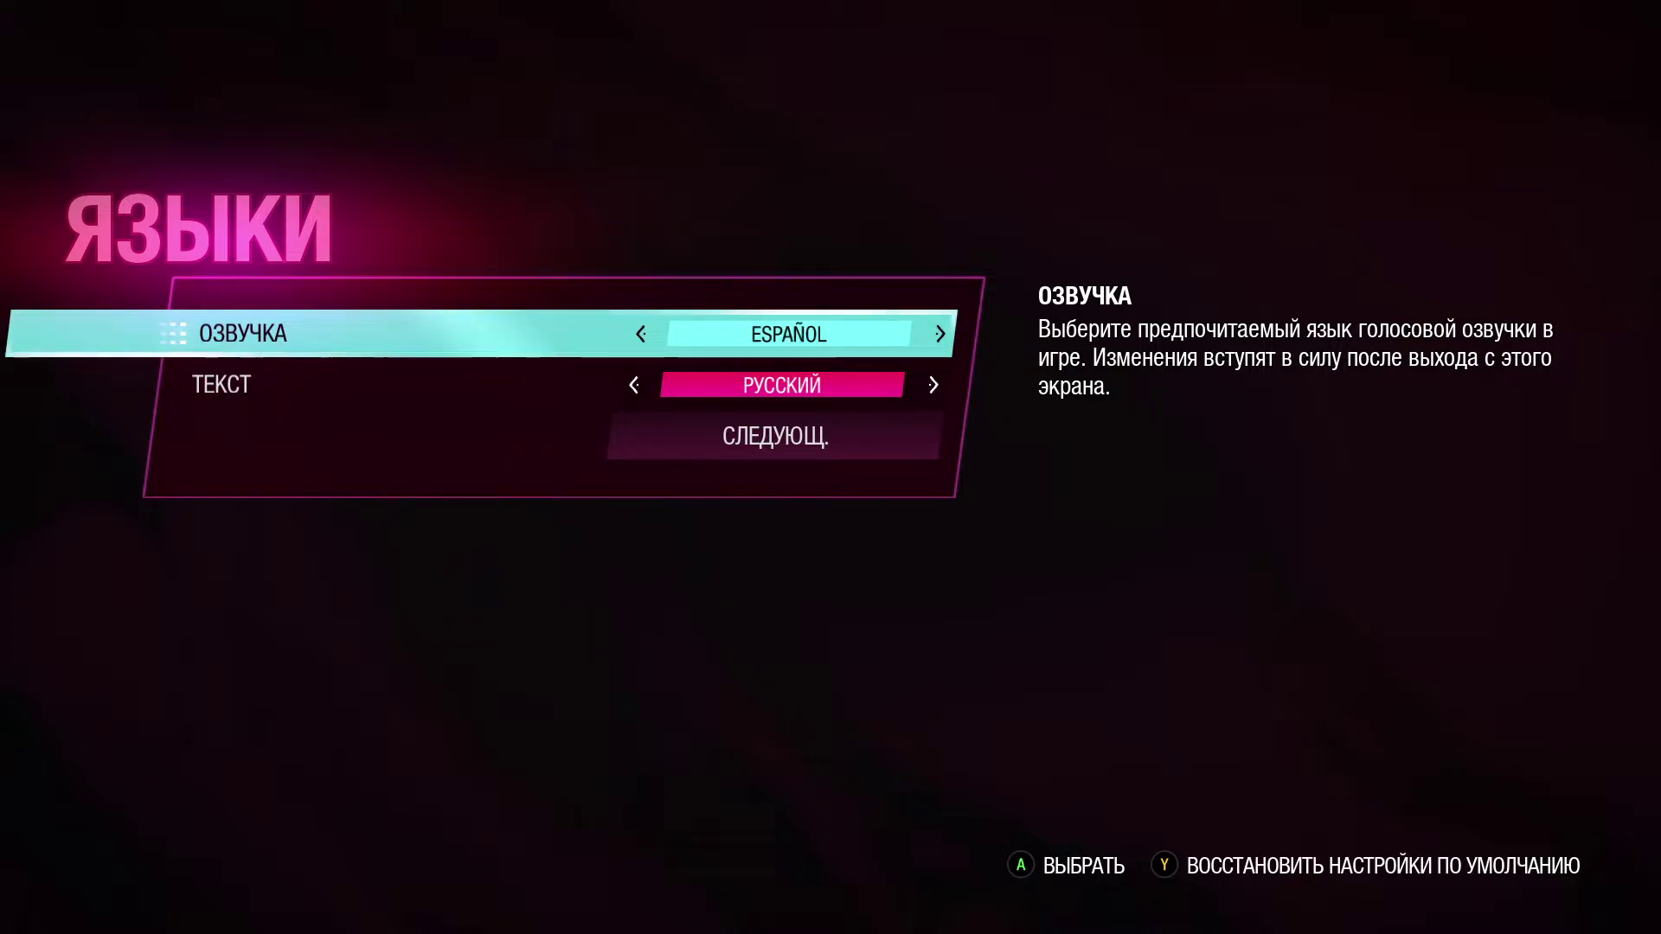
key("Left")
key("Left")
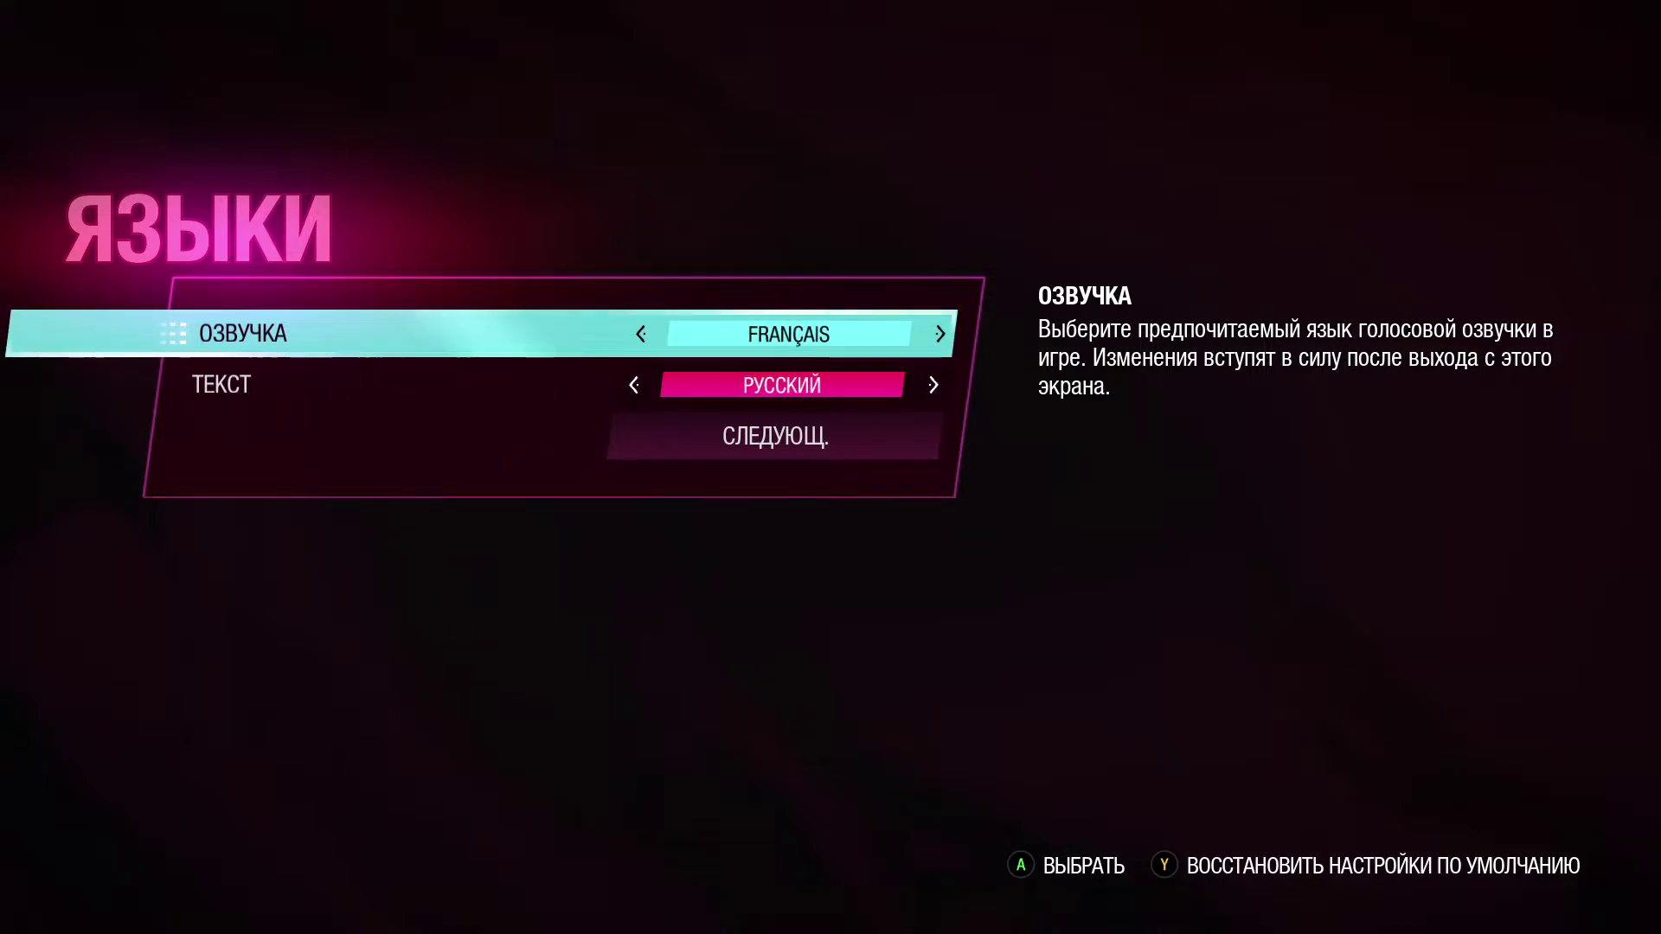
key("Left")
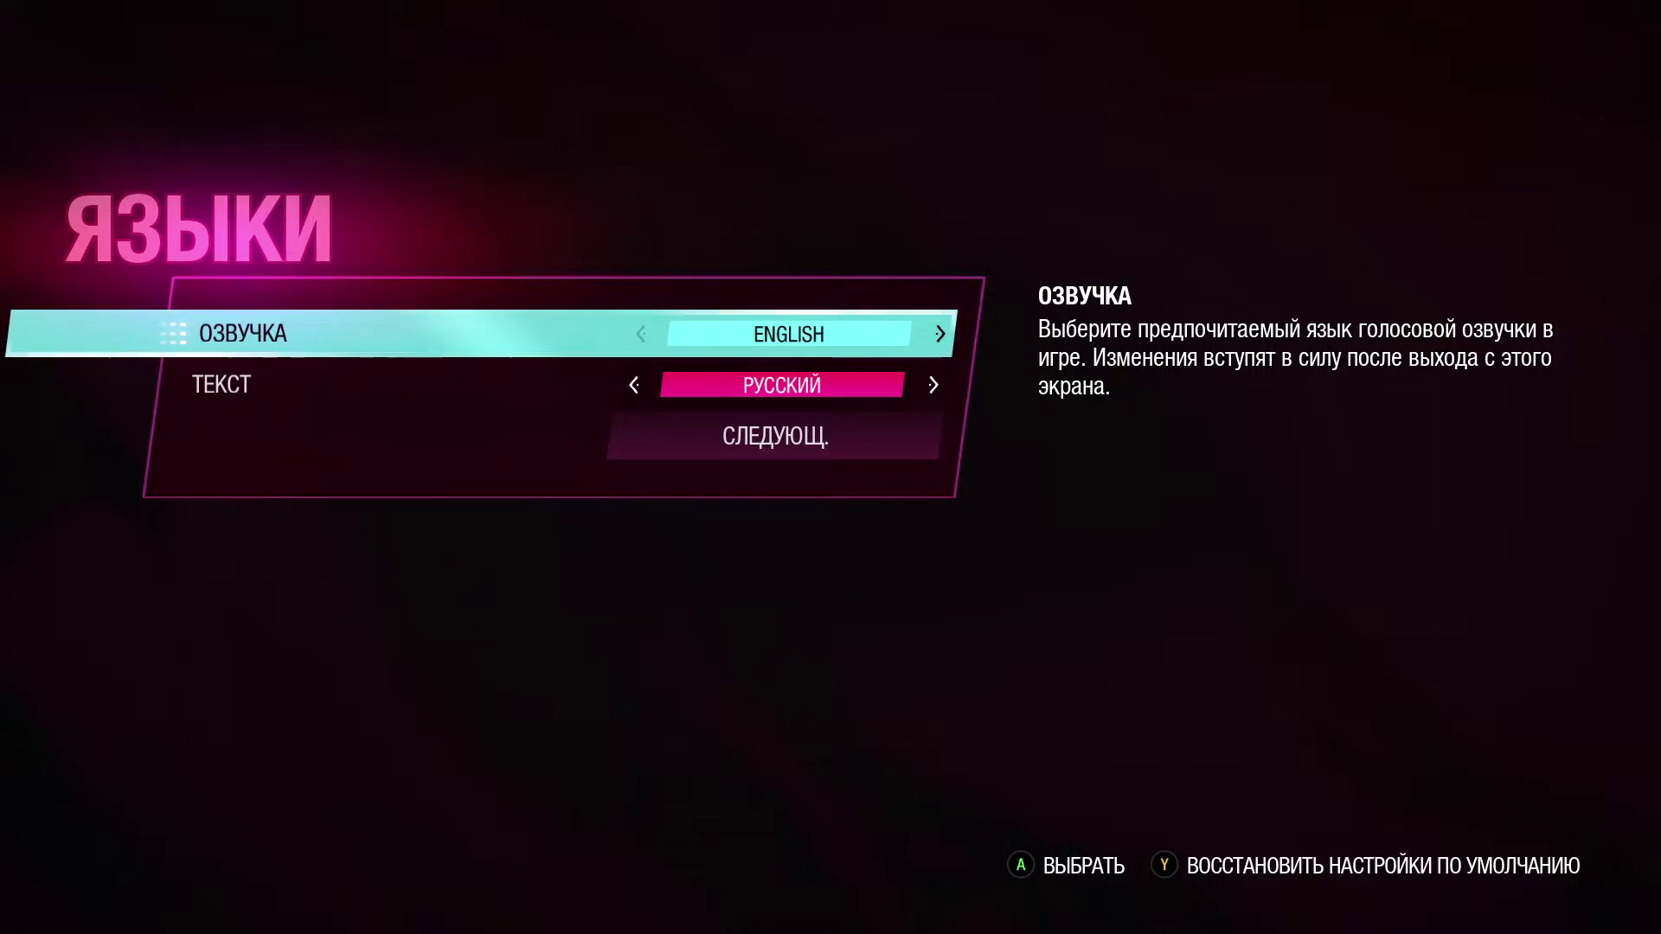
key("Down")
key("Left")
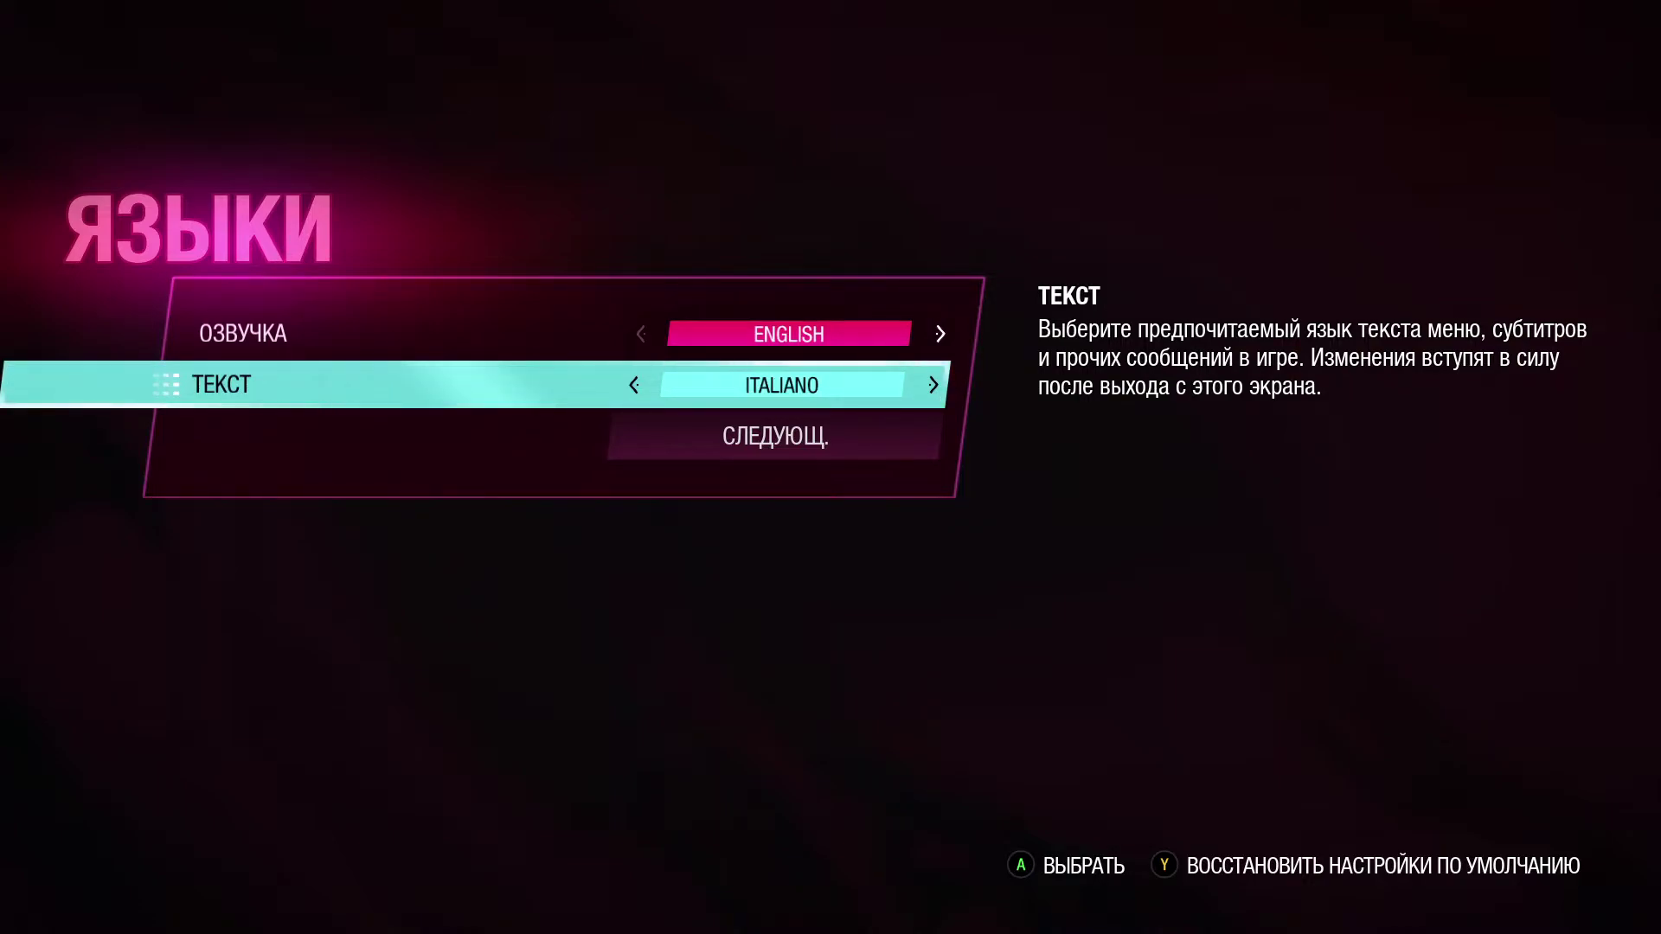
key("Left")
key("Down")
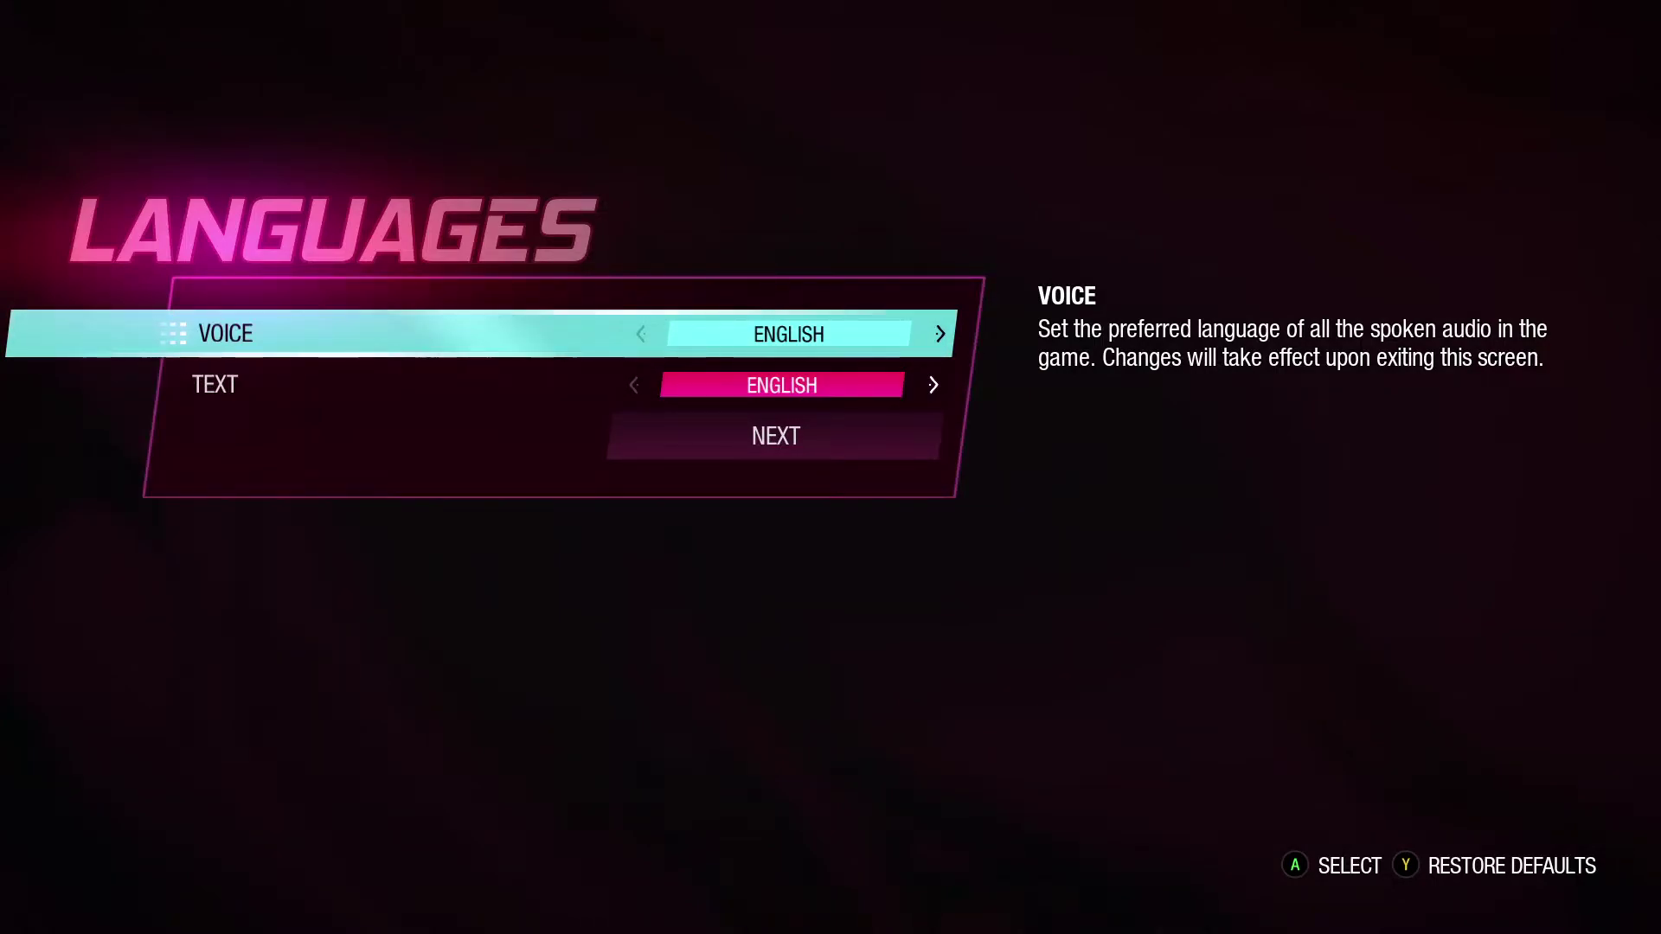
key("Down")
key("Down")
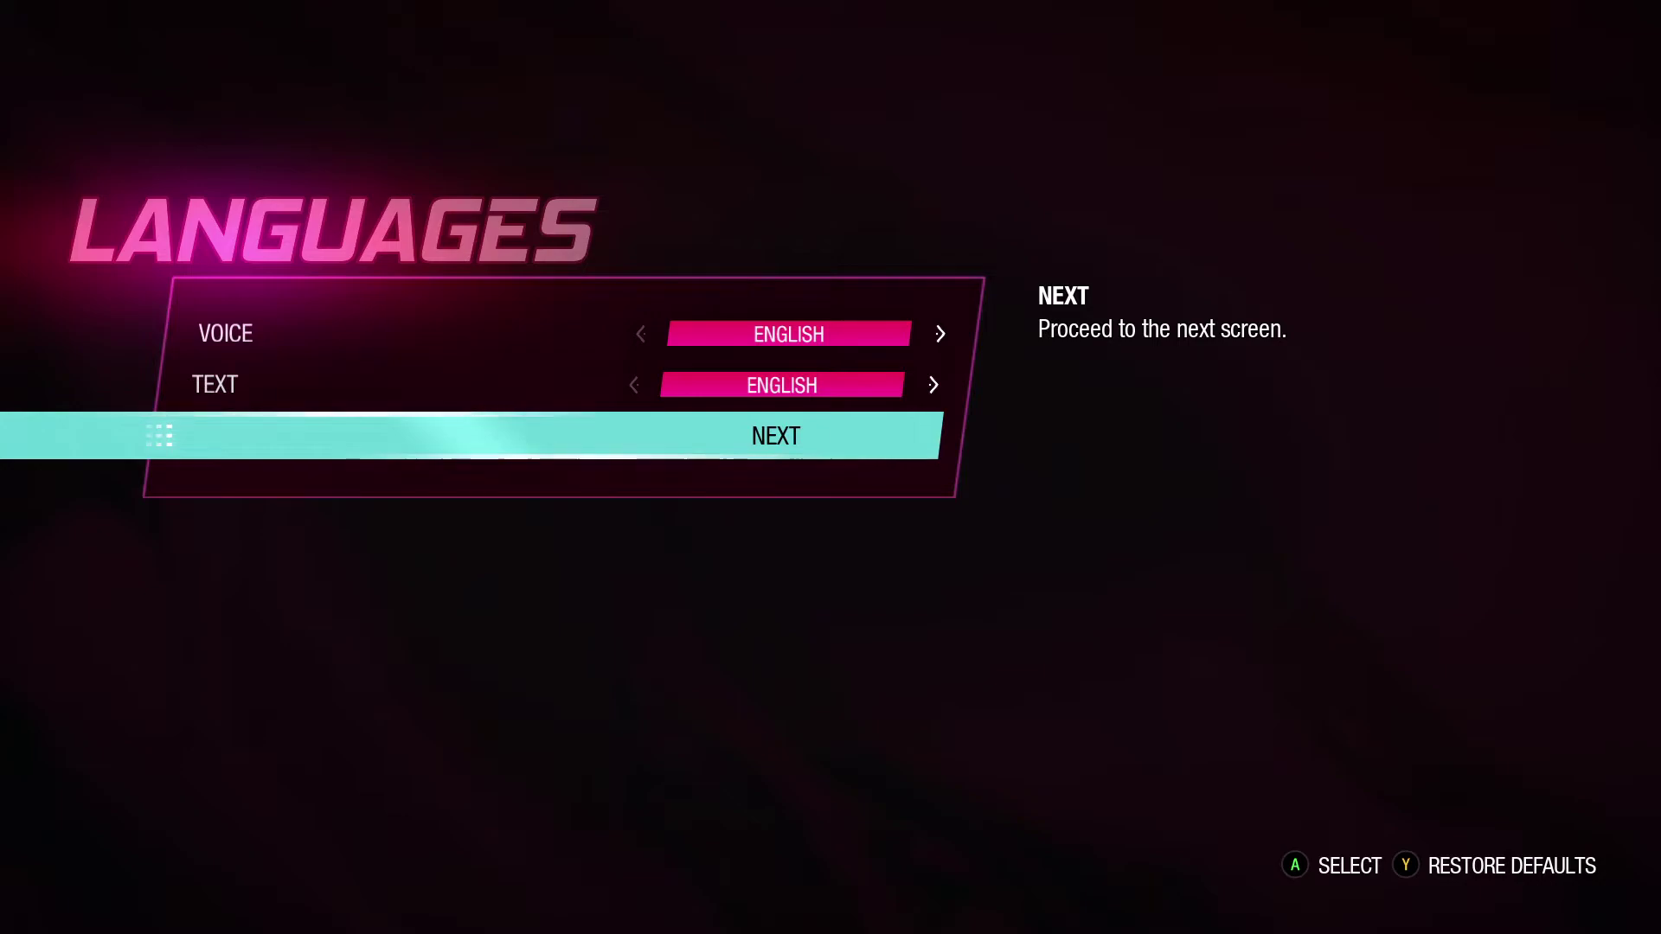
key("Return")
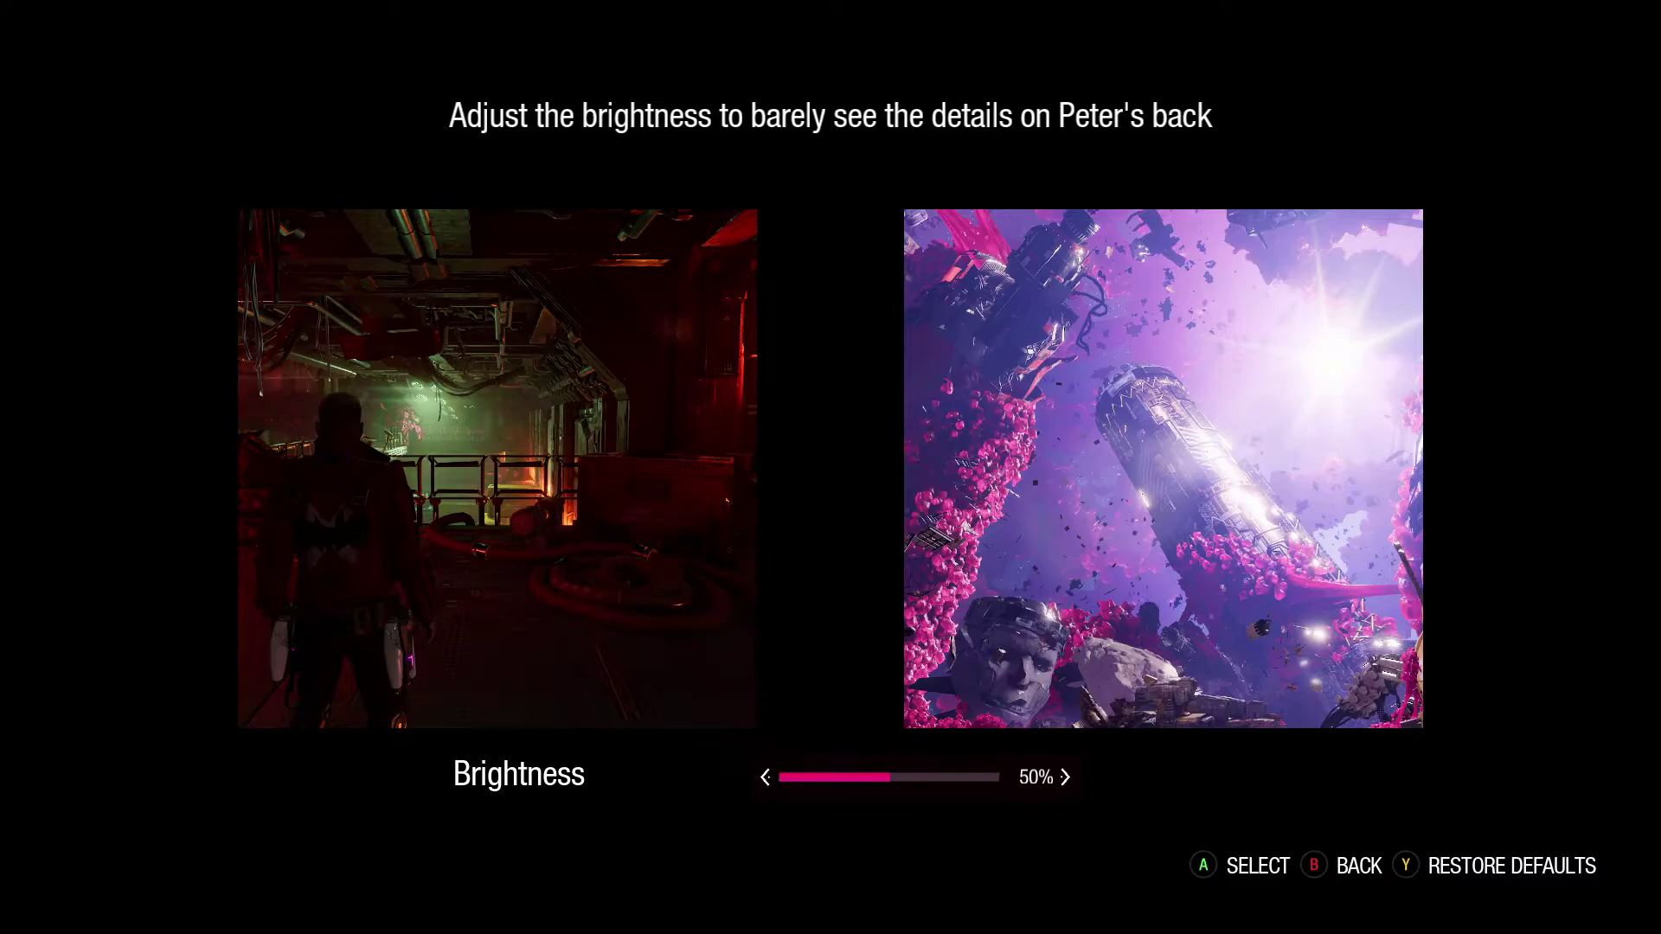
Step: Accept the 50% brightness calibration and move through the Adjustments categories
key("Return")
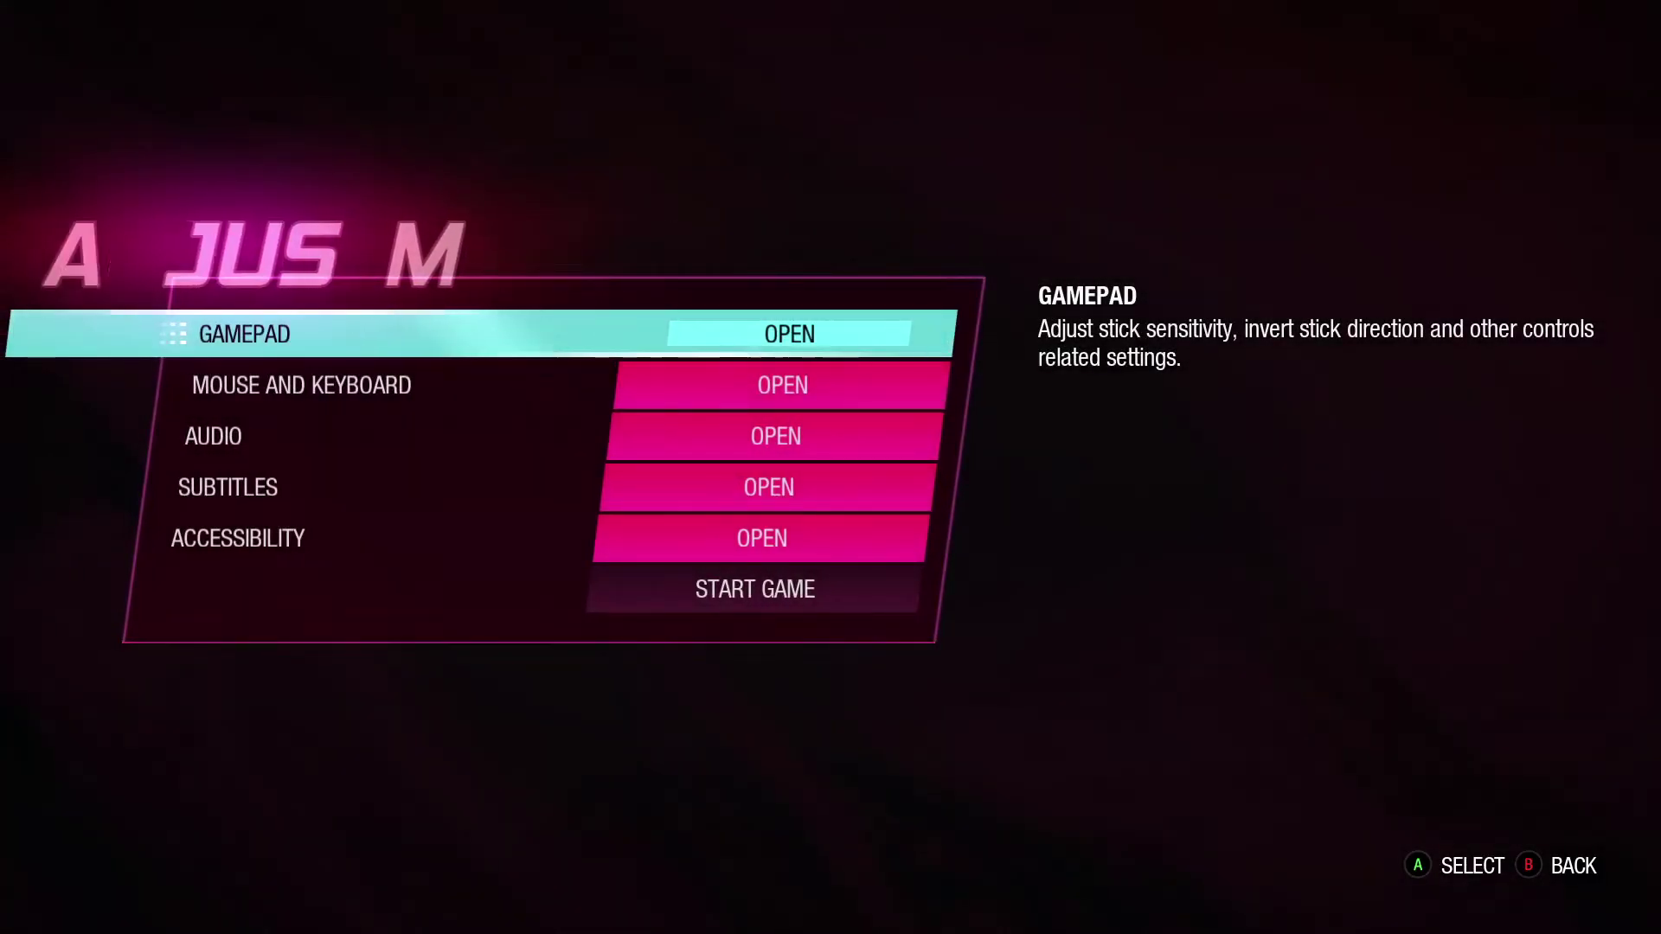
key("Down")
key("Down")
key("Down")
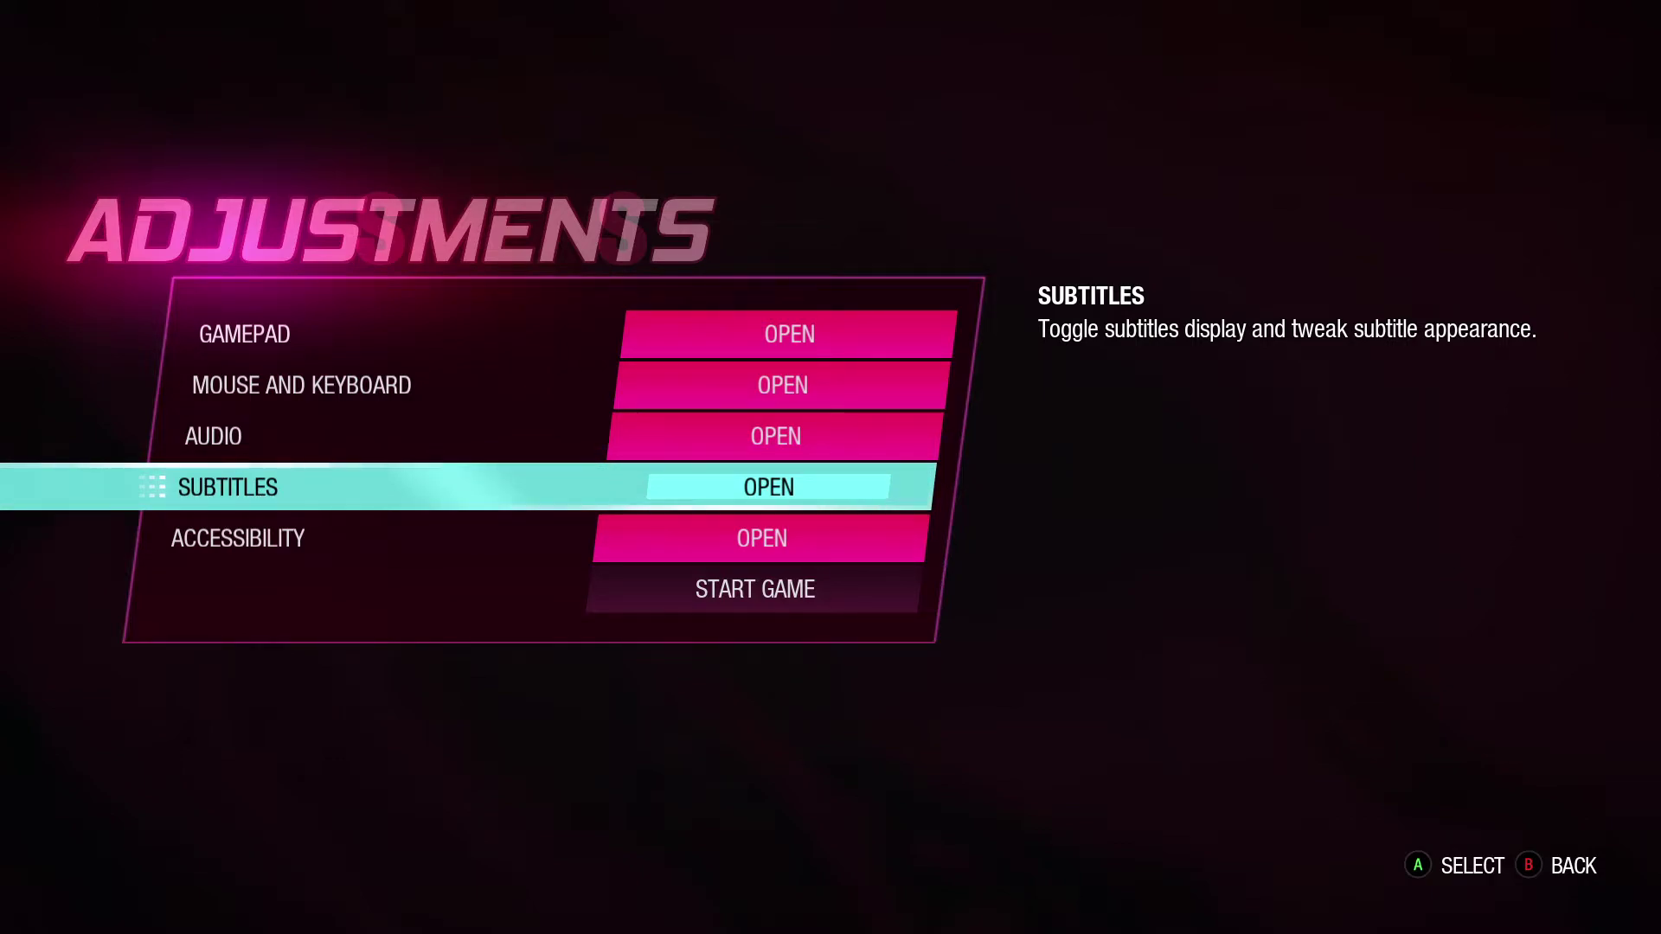
key("Down")
key("Down")
key("Up")
key("Up")
key("Up")
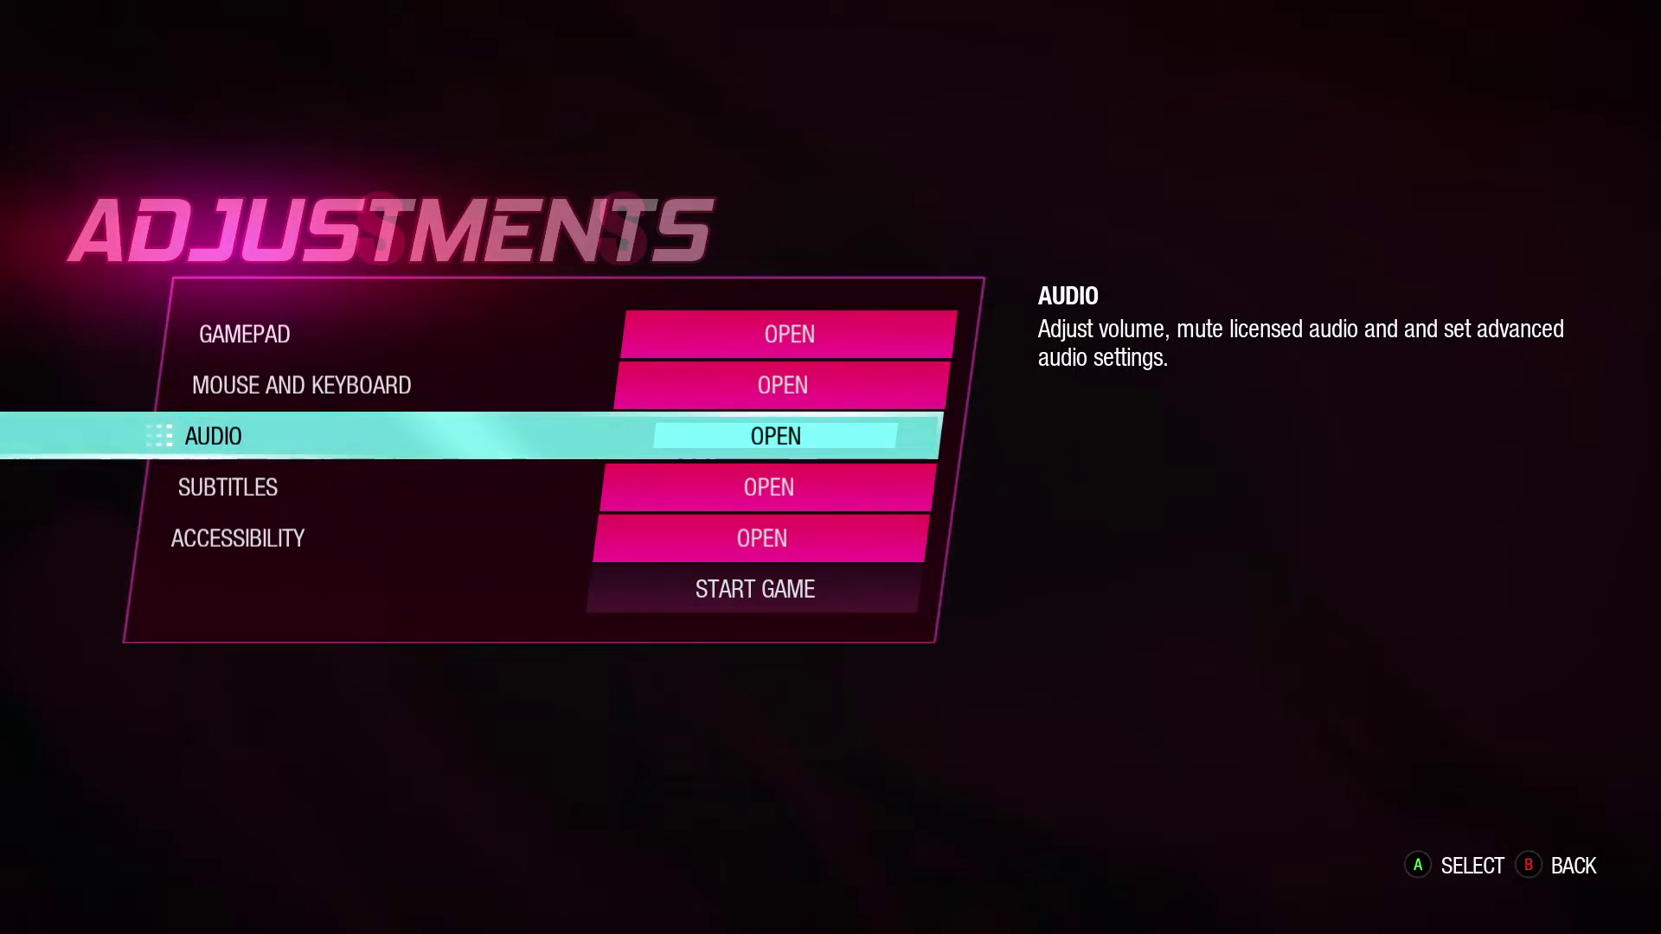
Step: In Audio, set music volume to 0% and switch licensed audio to streaming mode, checking Advanced Audio Settings
key("Return")
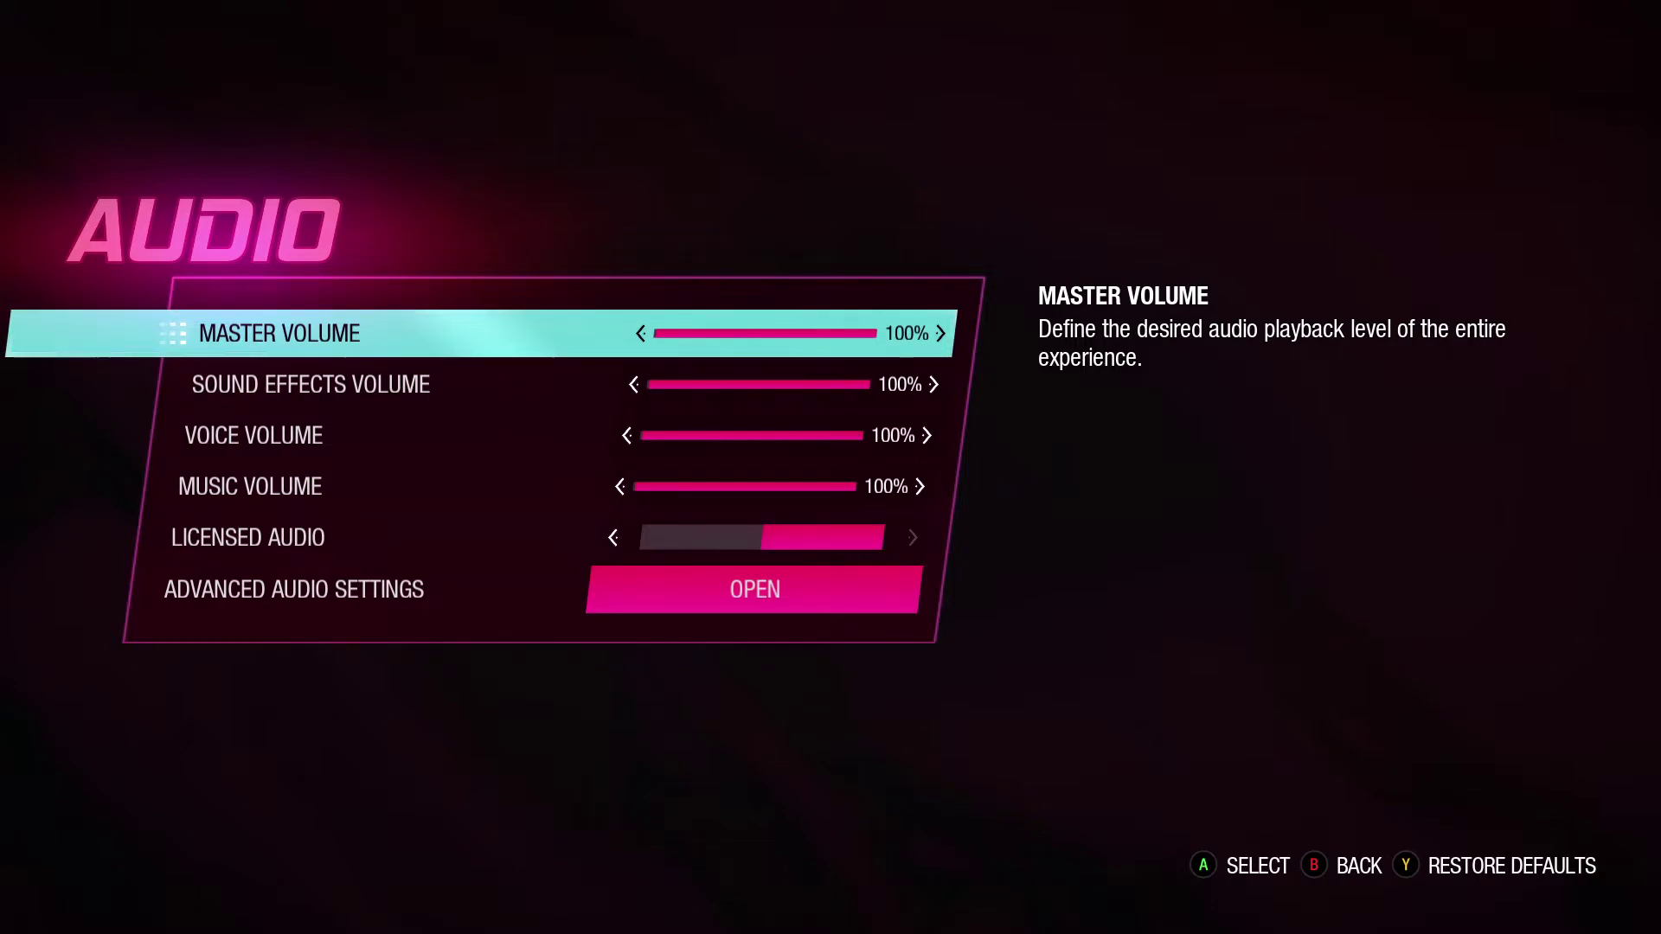
key("Down")
key("Down")
key("Down")
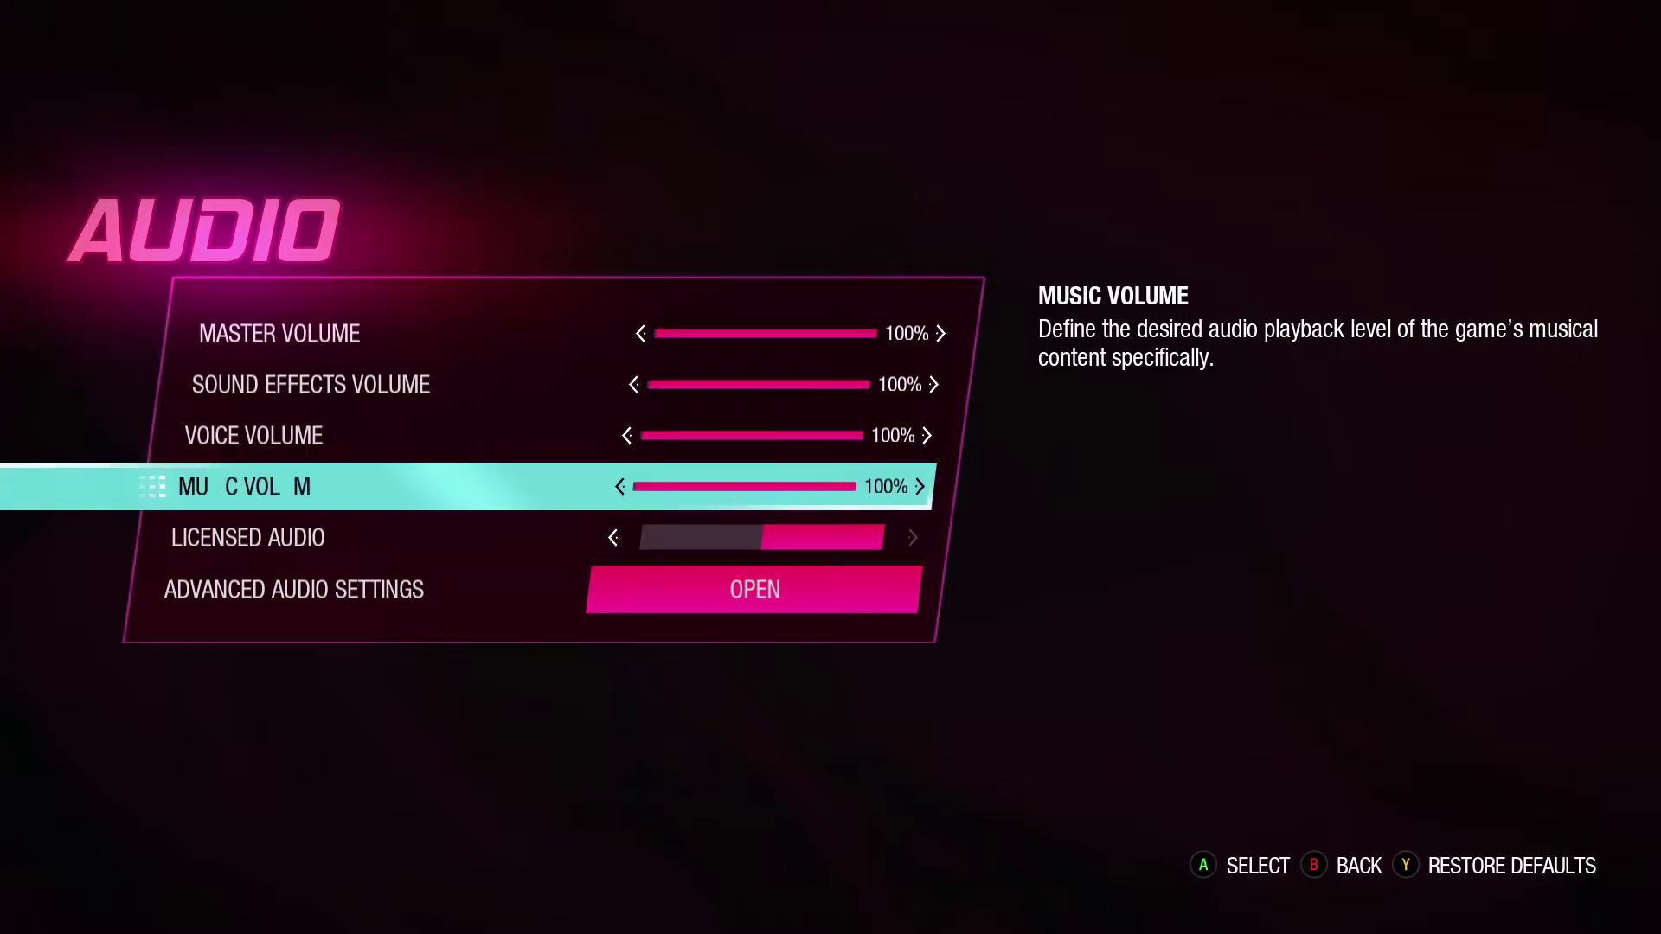
key("Left")
key("Left")
key("Left")
key("Left")
key("Left")
key("Left")
key("Left")
key("Left")
key("Left")
key("Left")
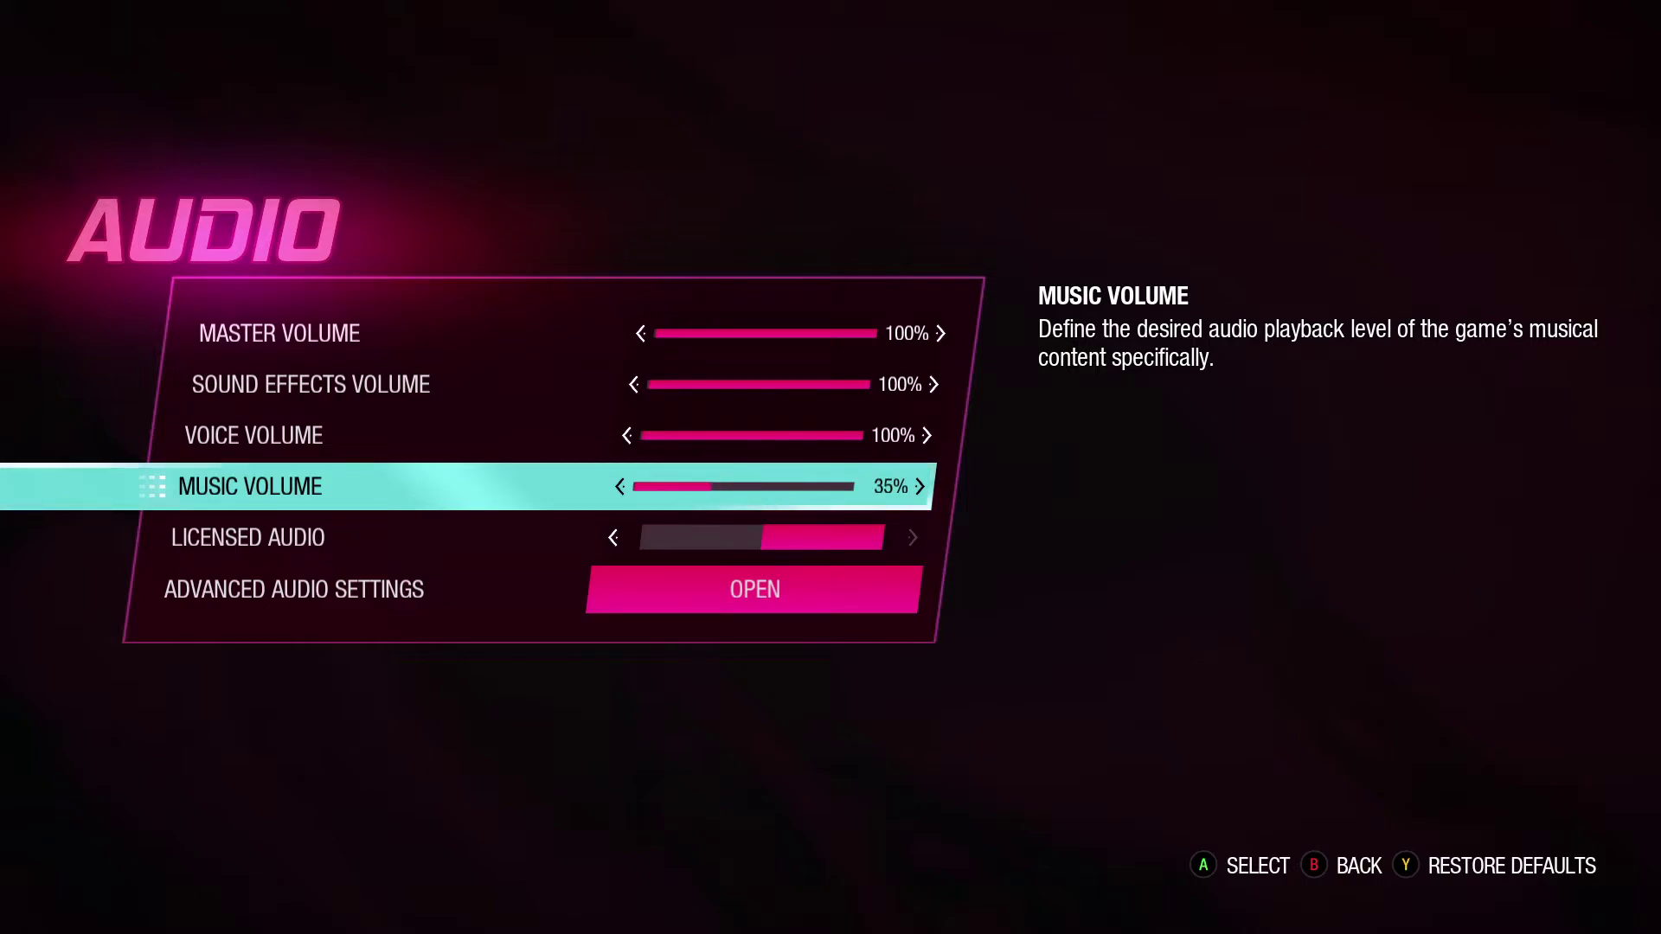
key("Down")
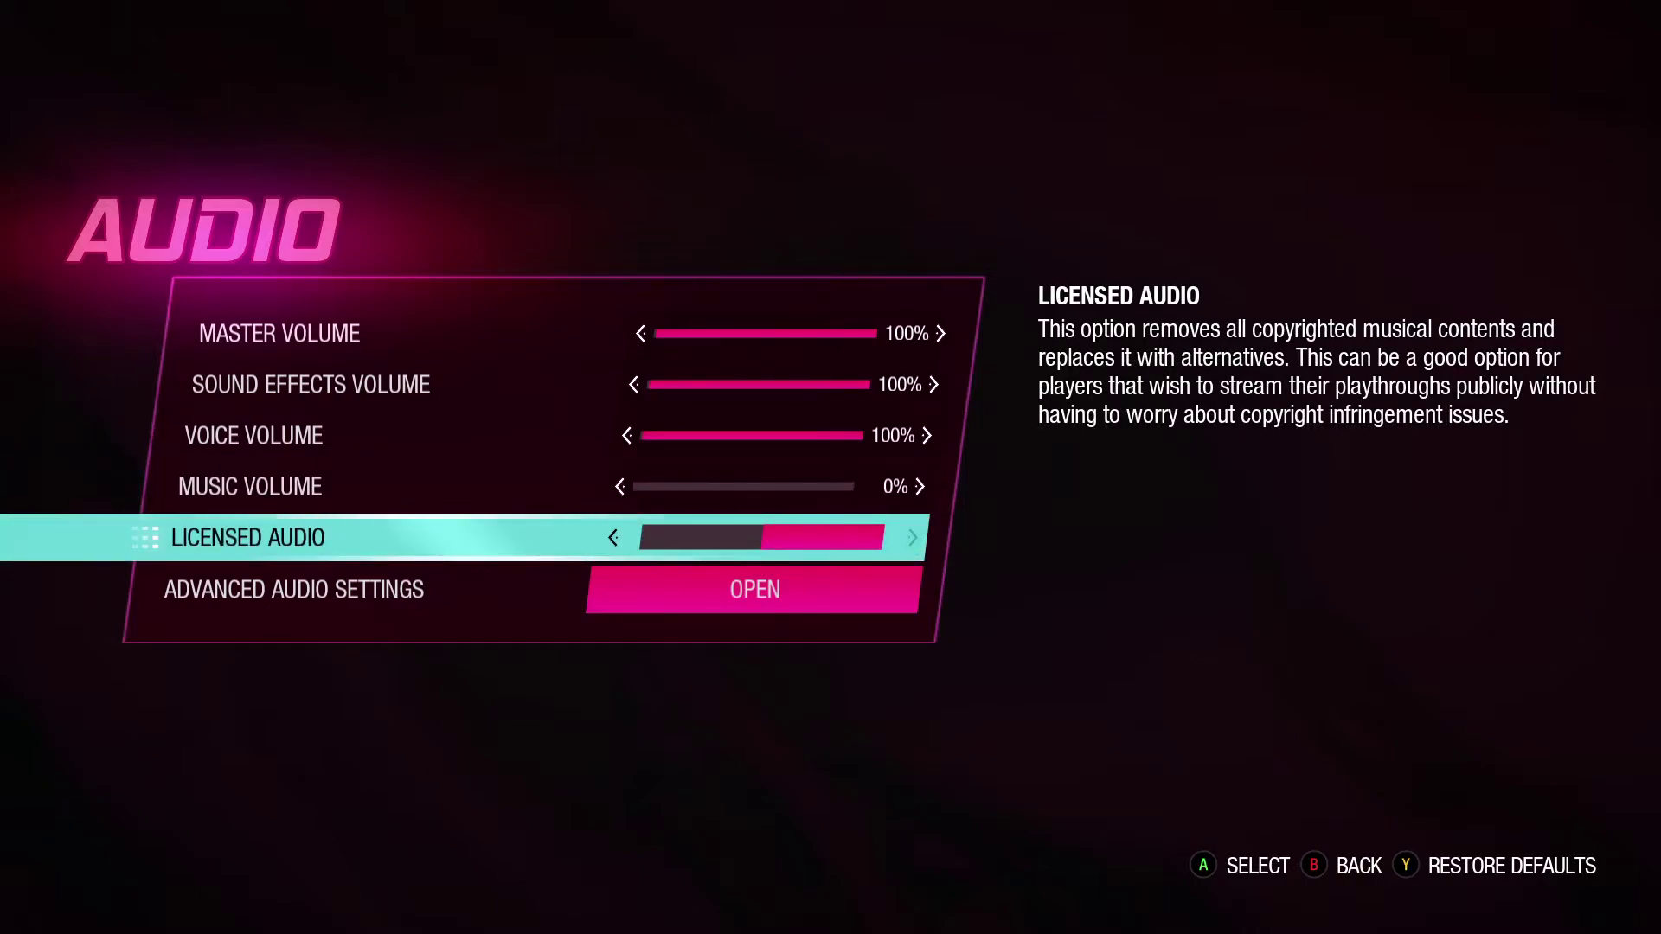
key("Left")
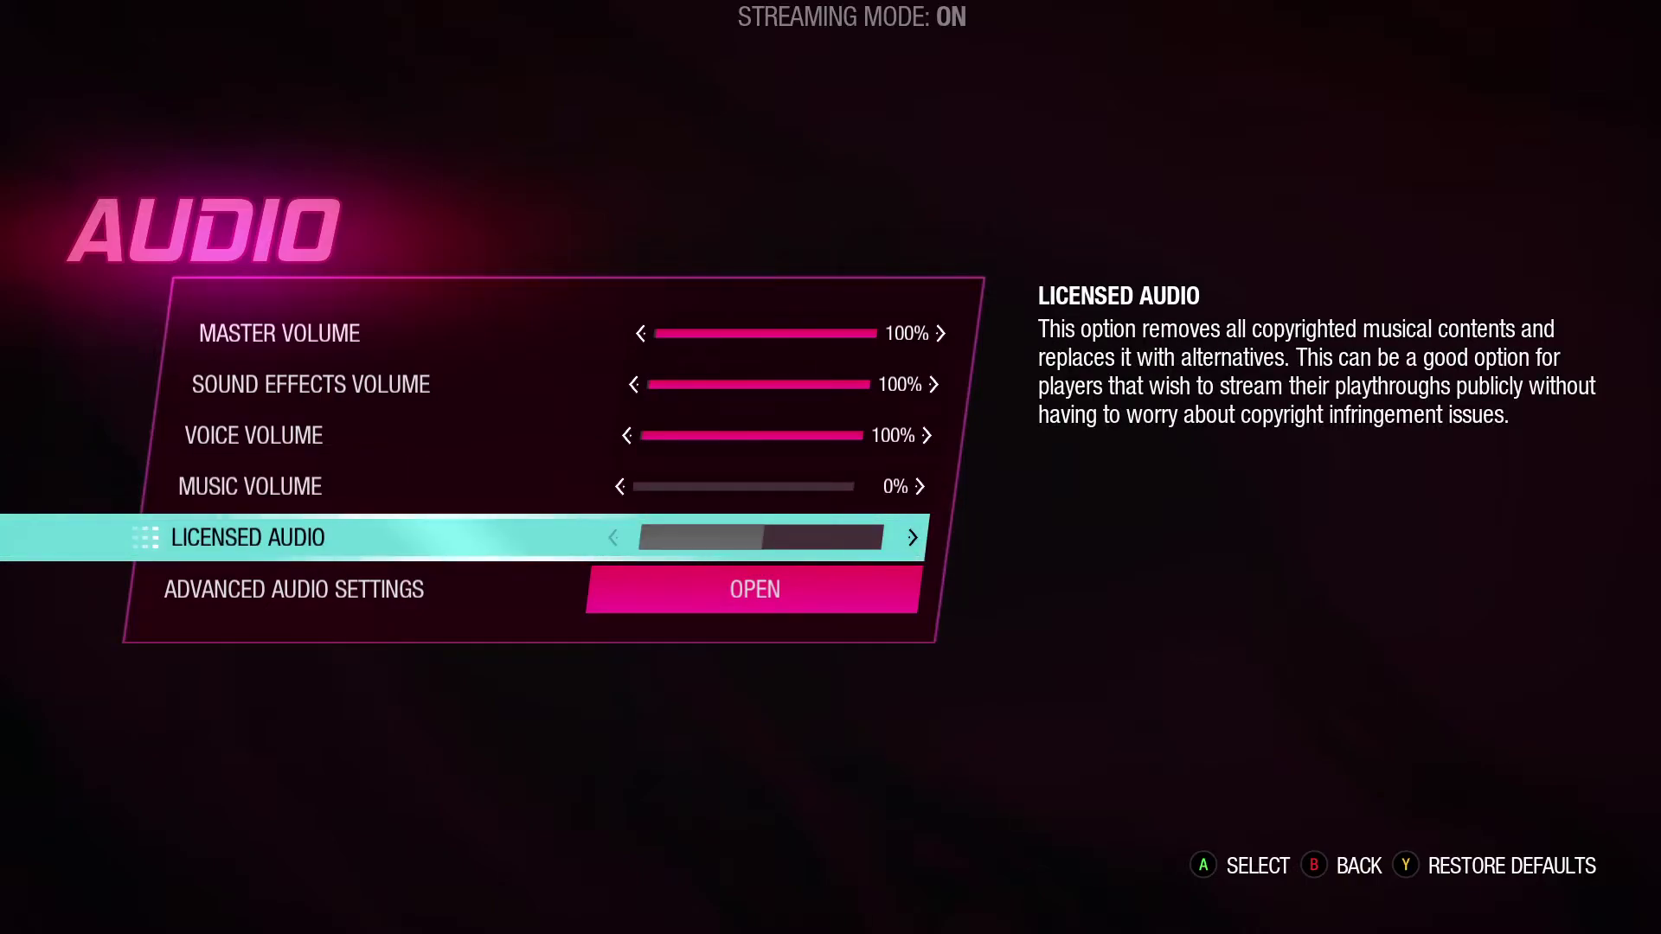
key("Home")
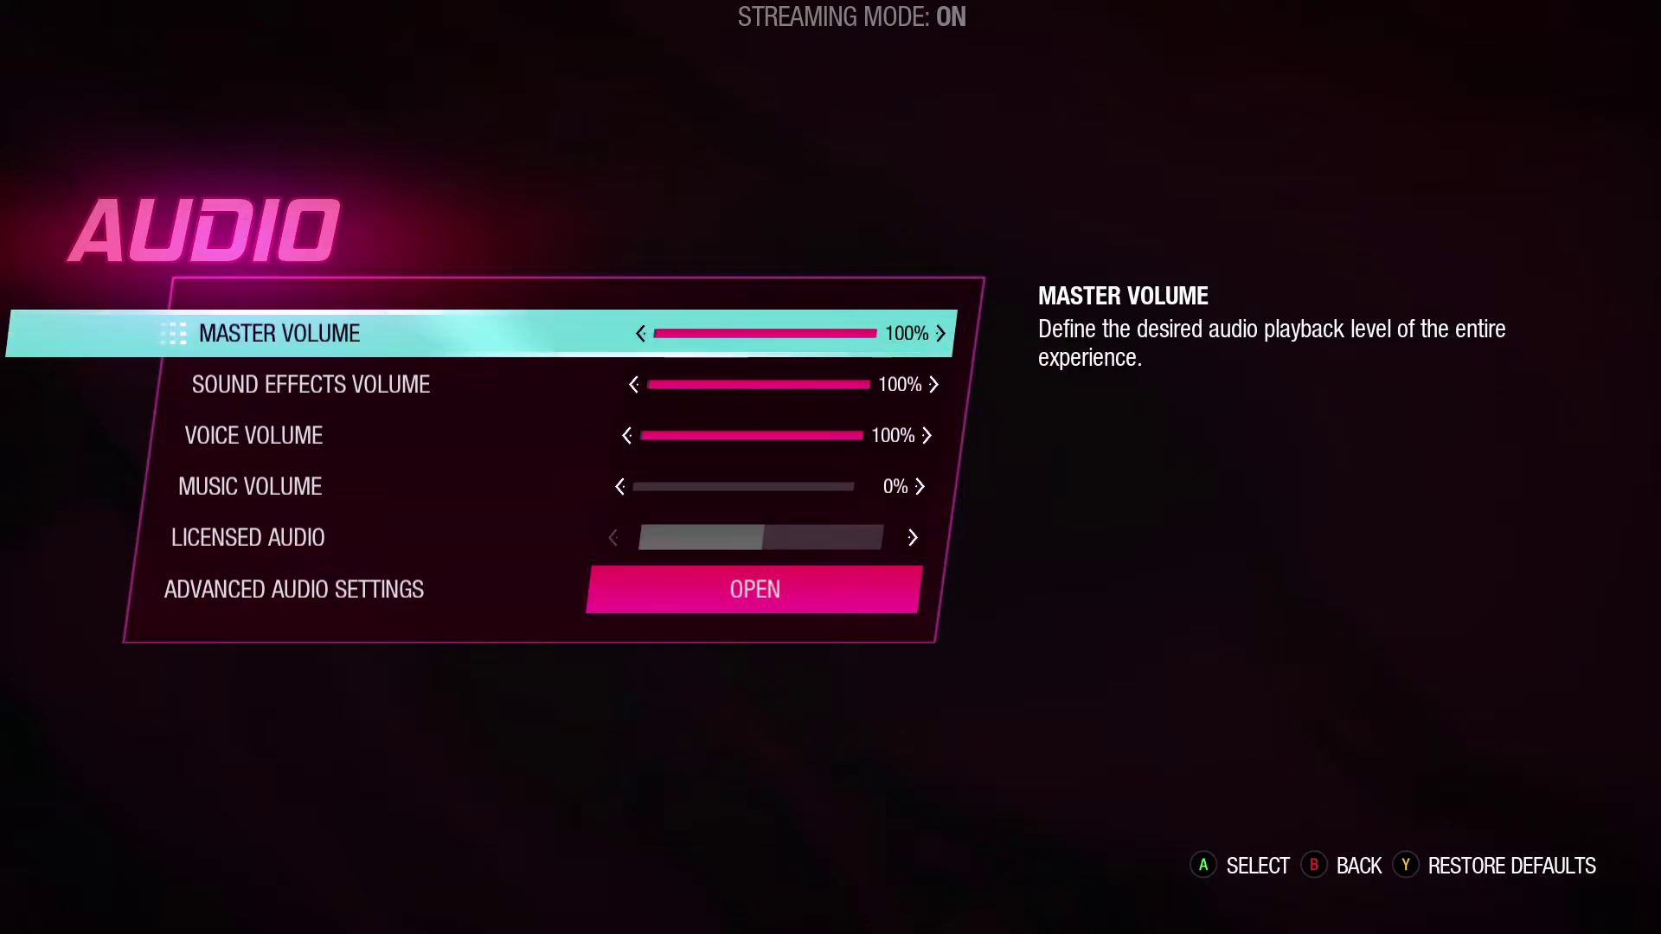
key("Up")
key("Return")
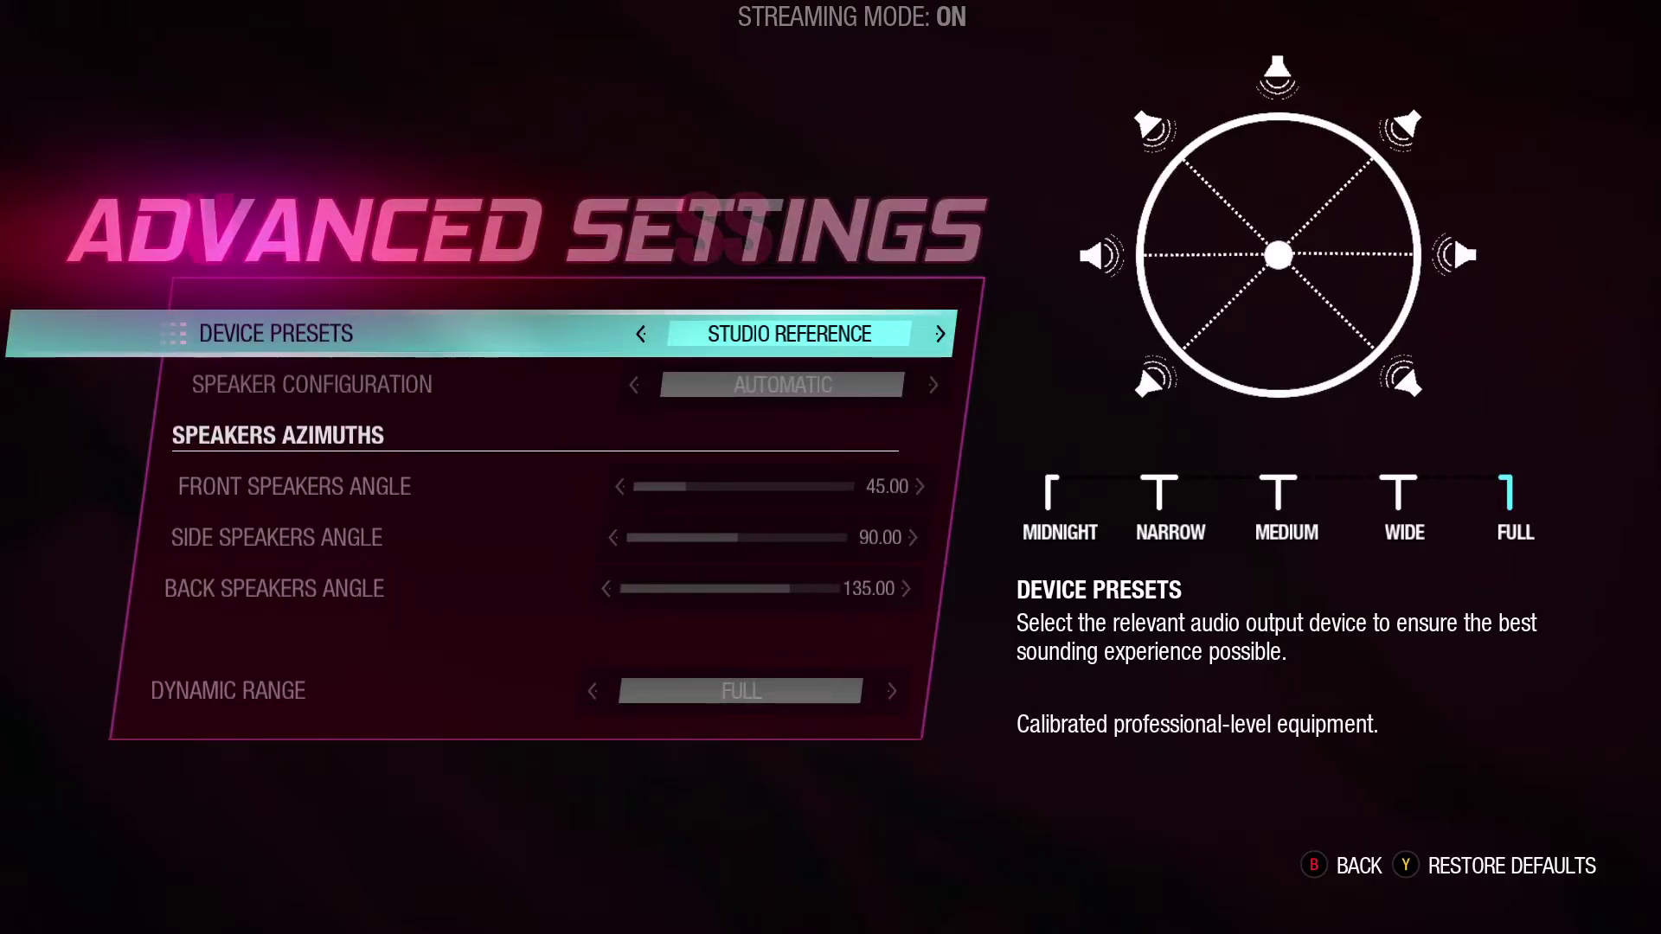
key("Escape")
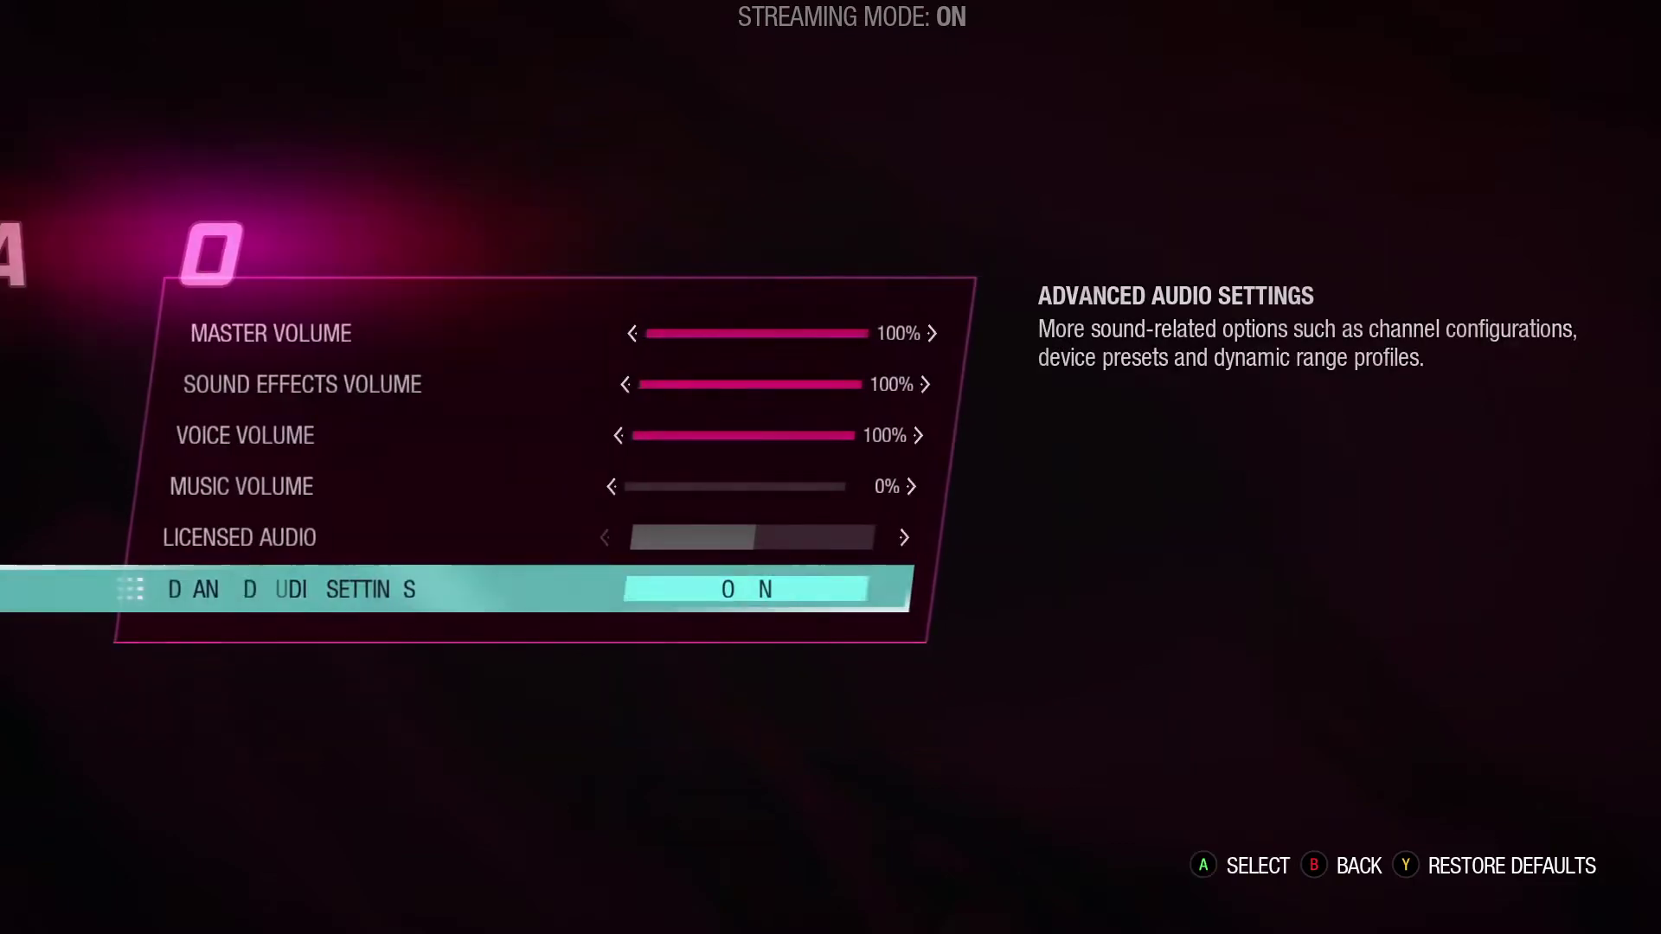
Step: Lower master volume to 0% and return to the Adjustments menu
key("Up")
key("Up")
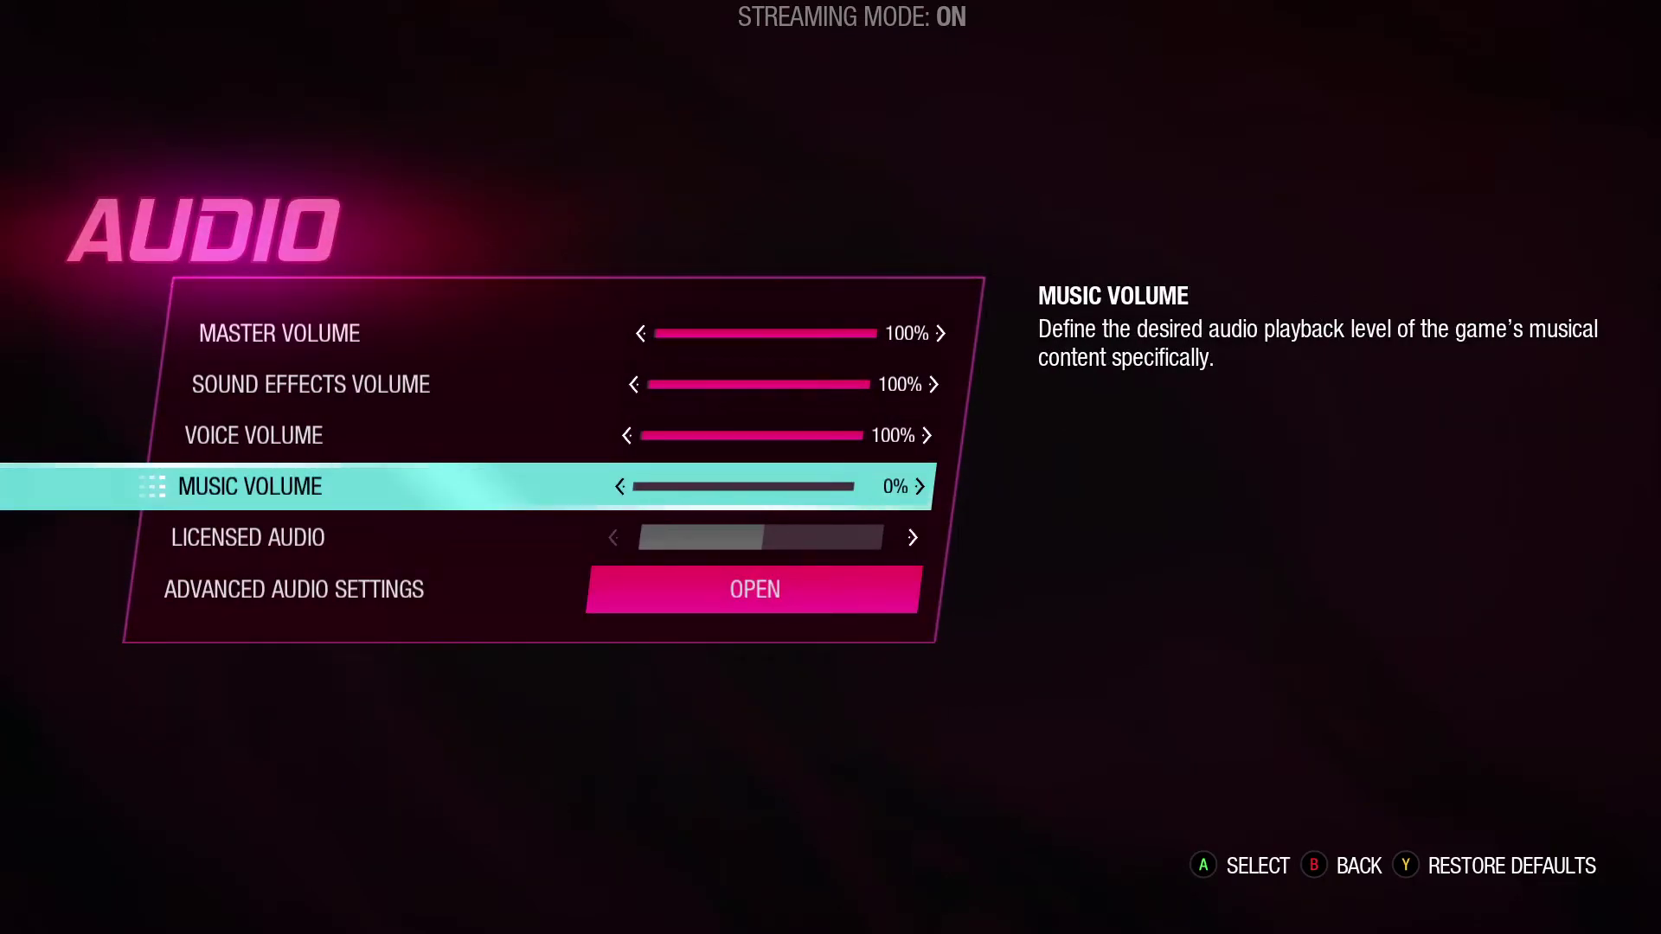
key("Up")
key("Up")
key("Up")
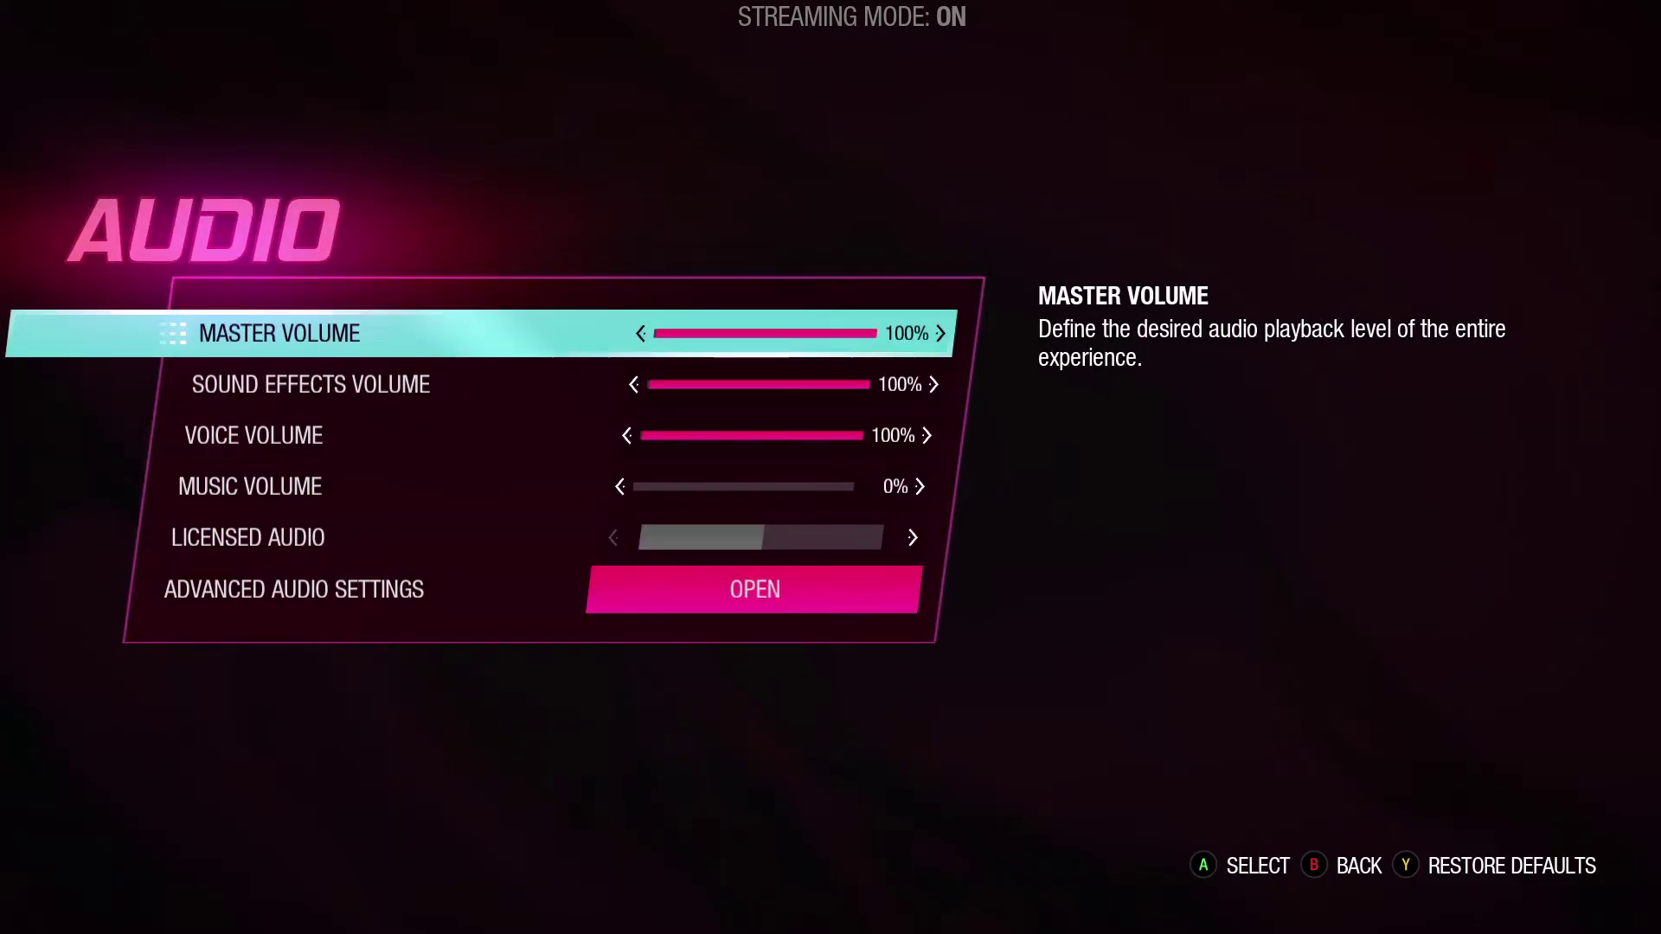
key("Left")
key("Left")
key("Left")
key("Left")
key("Left")
key("Left")
key("Left")
key("Left")
key("Left")
key("Left")
key("Left")
key("Left")
key("Left")
key("Left")
key("Left")
key("Left")
key("Left")
key("Left")
key("Left")
key("Left")
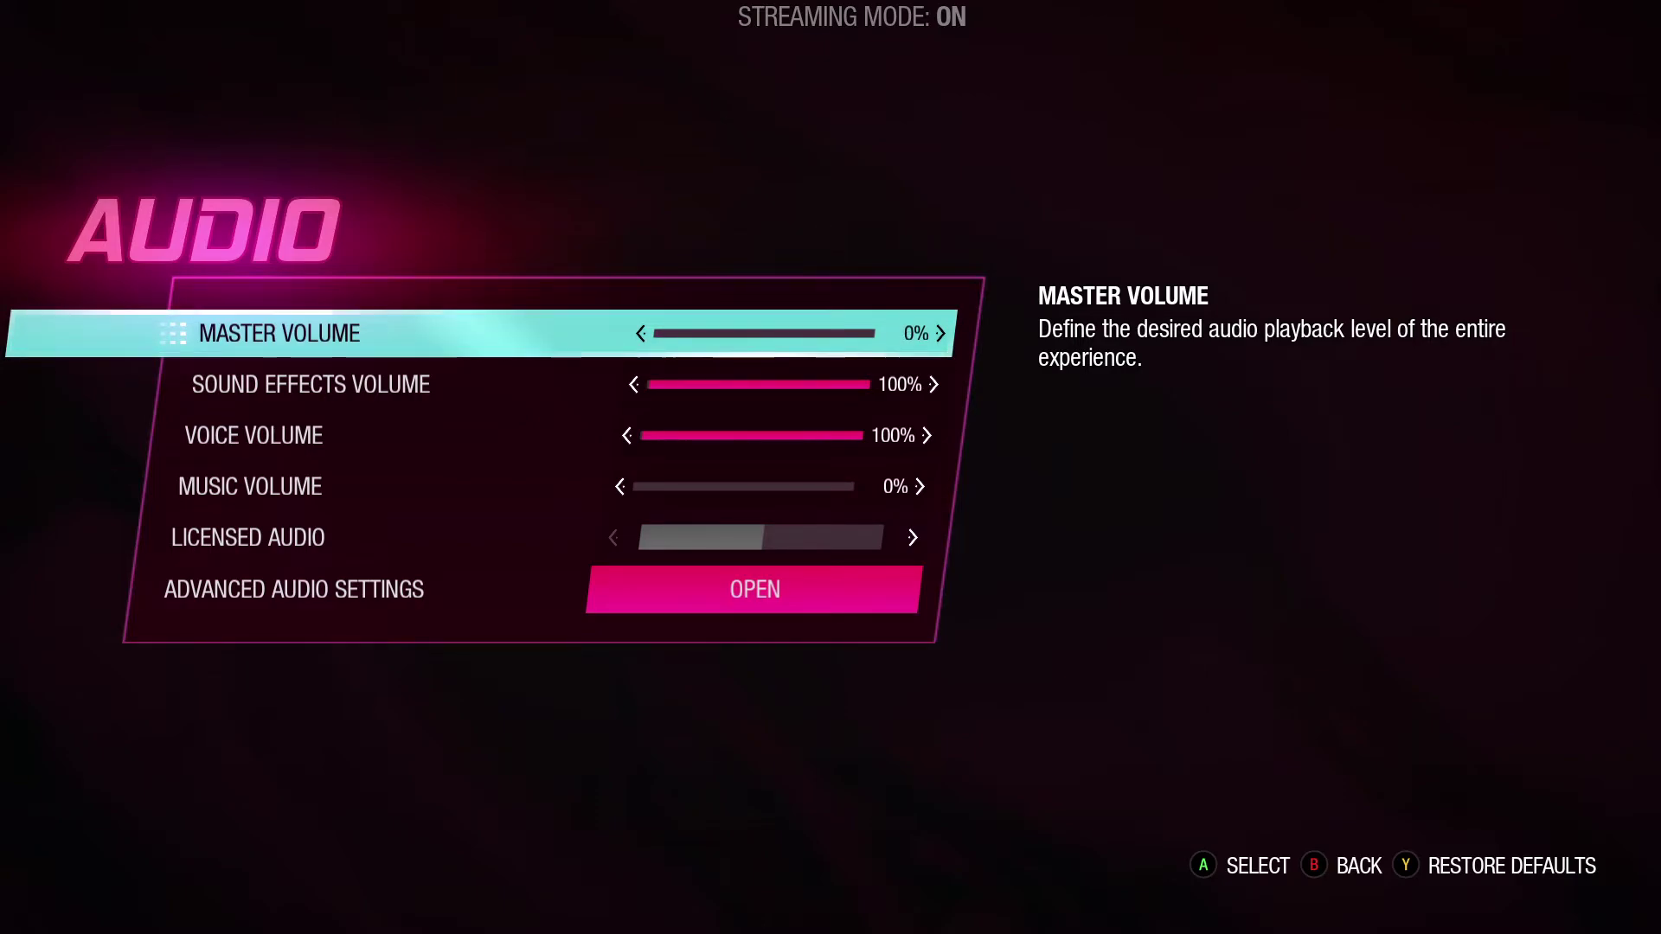
key("Escape")
key("Down")
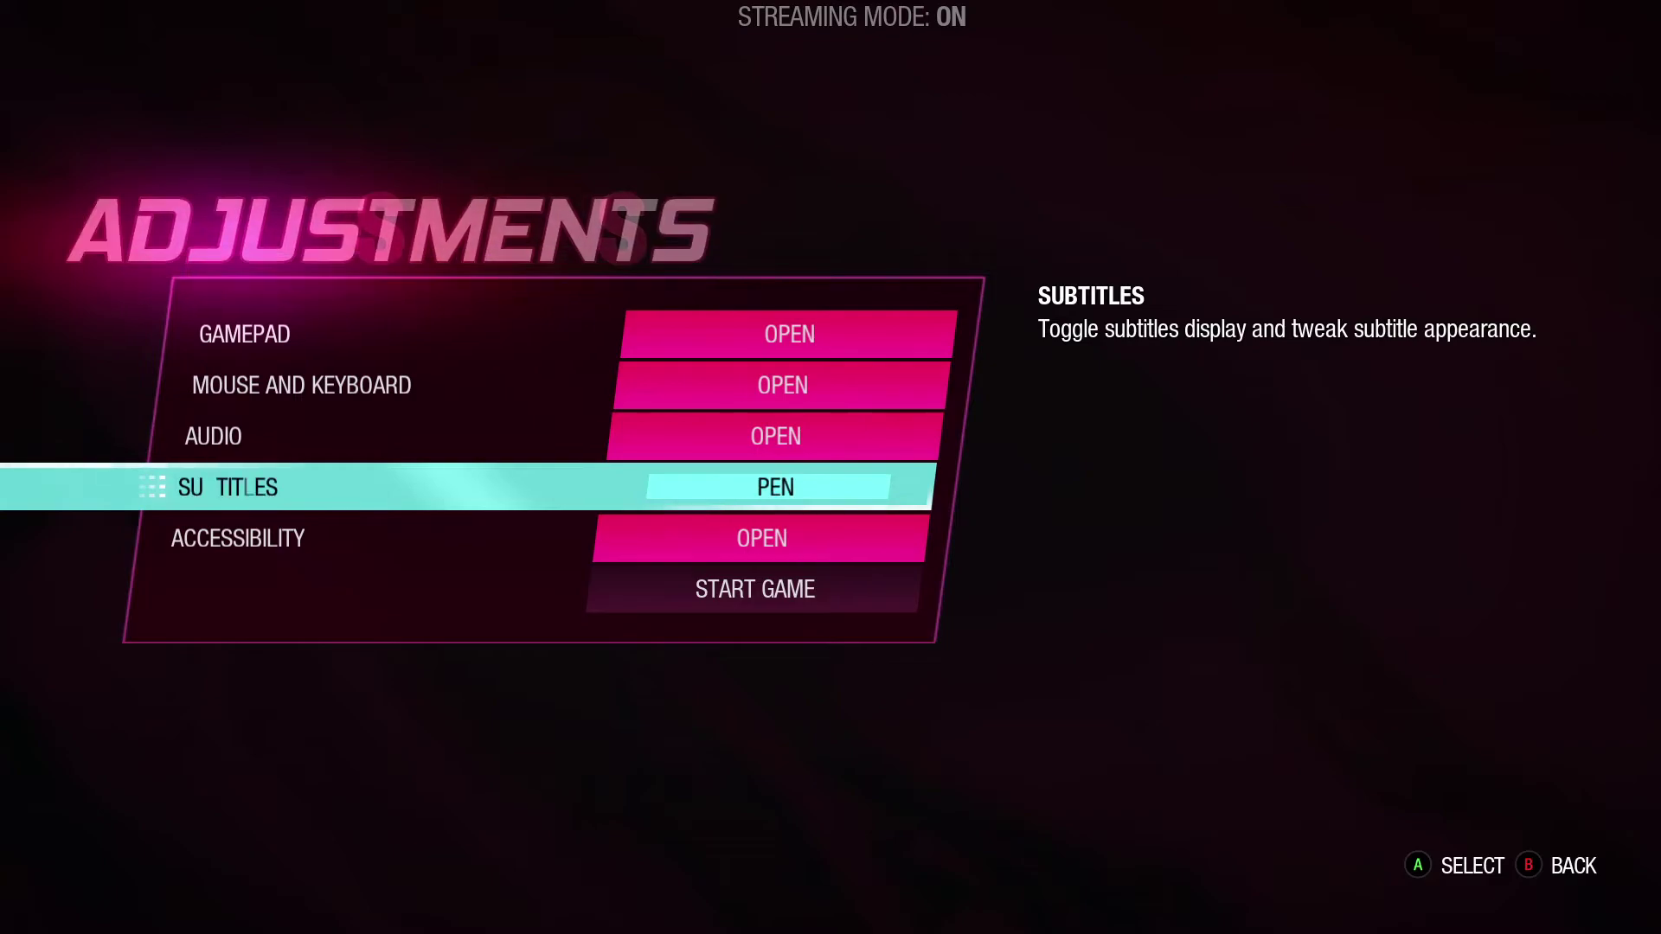
key("Down")
key("Up")
key("Return")
Step: Back out of Subtitles settings to proceed to starting the game
key("Escape")
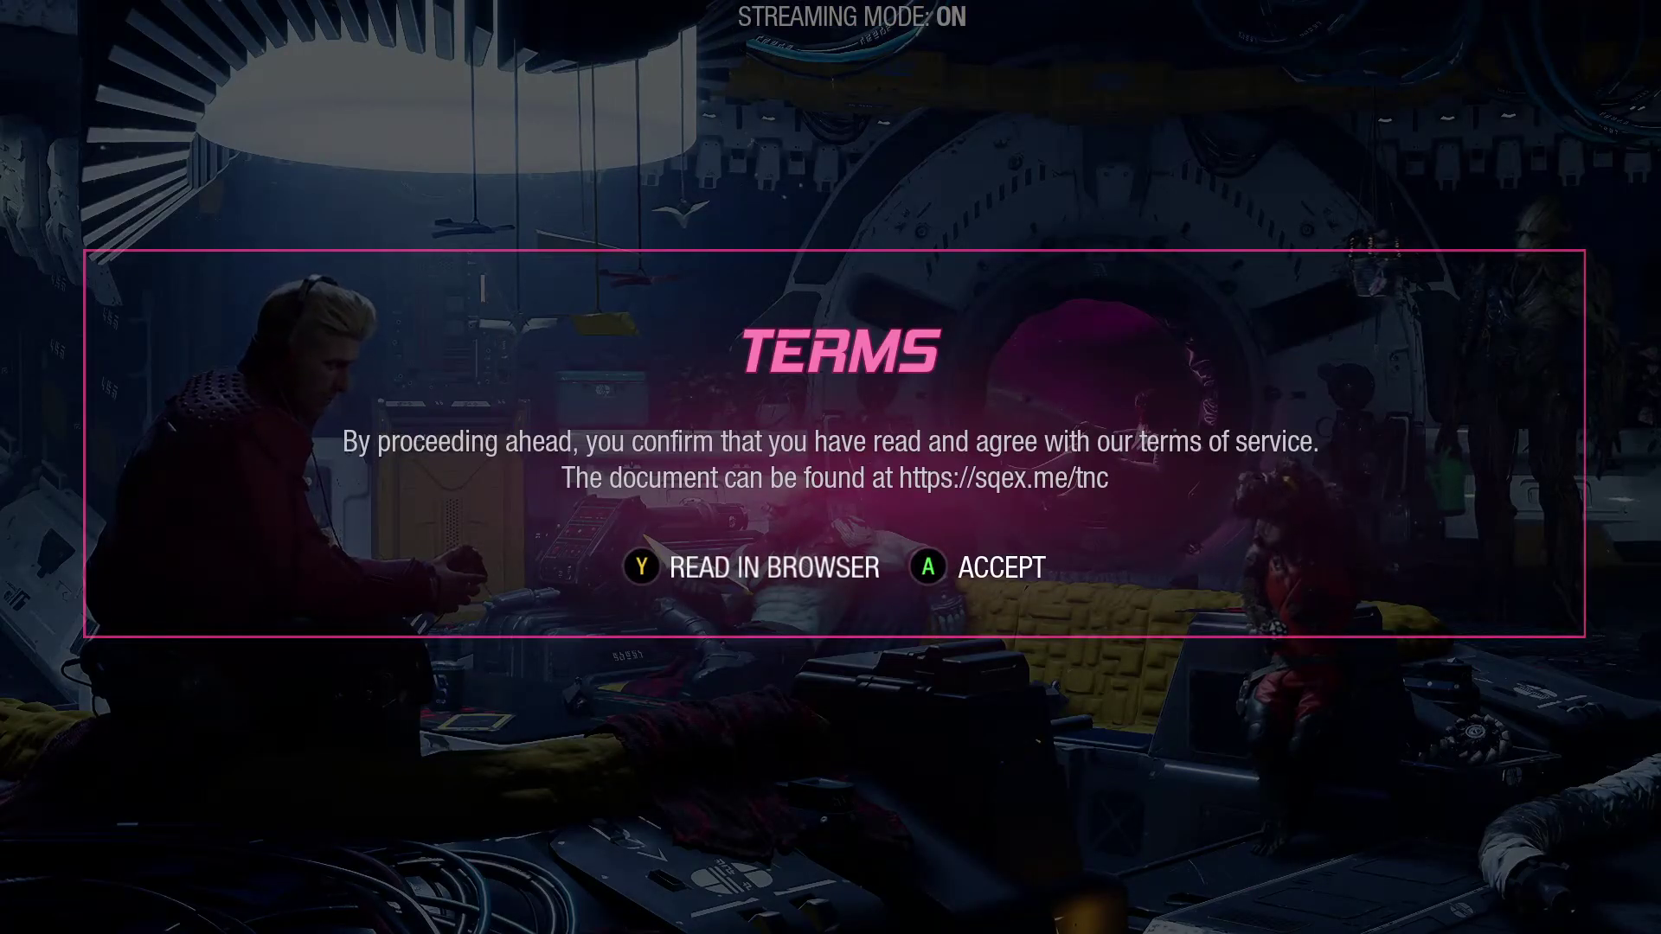
key("Return")
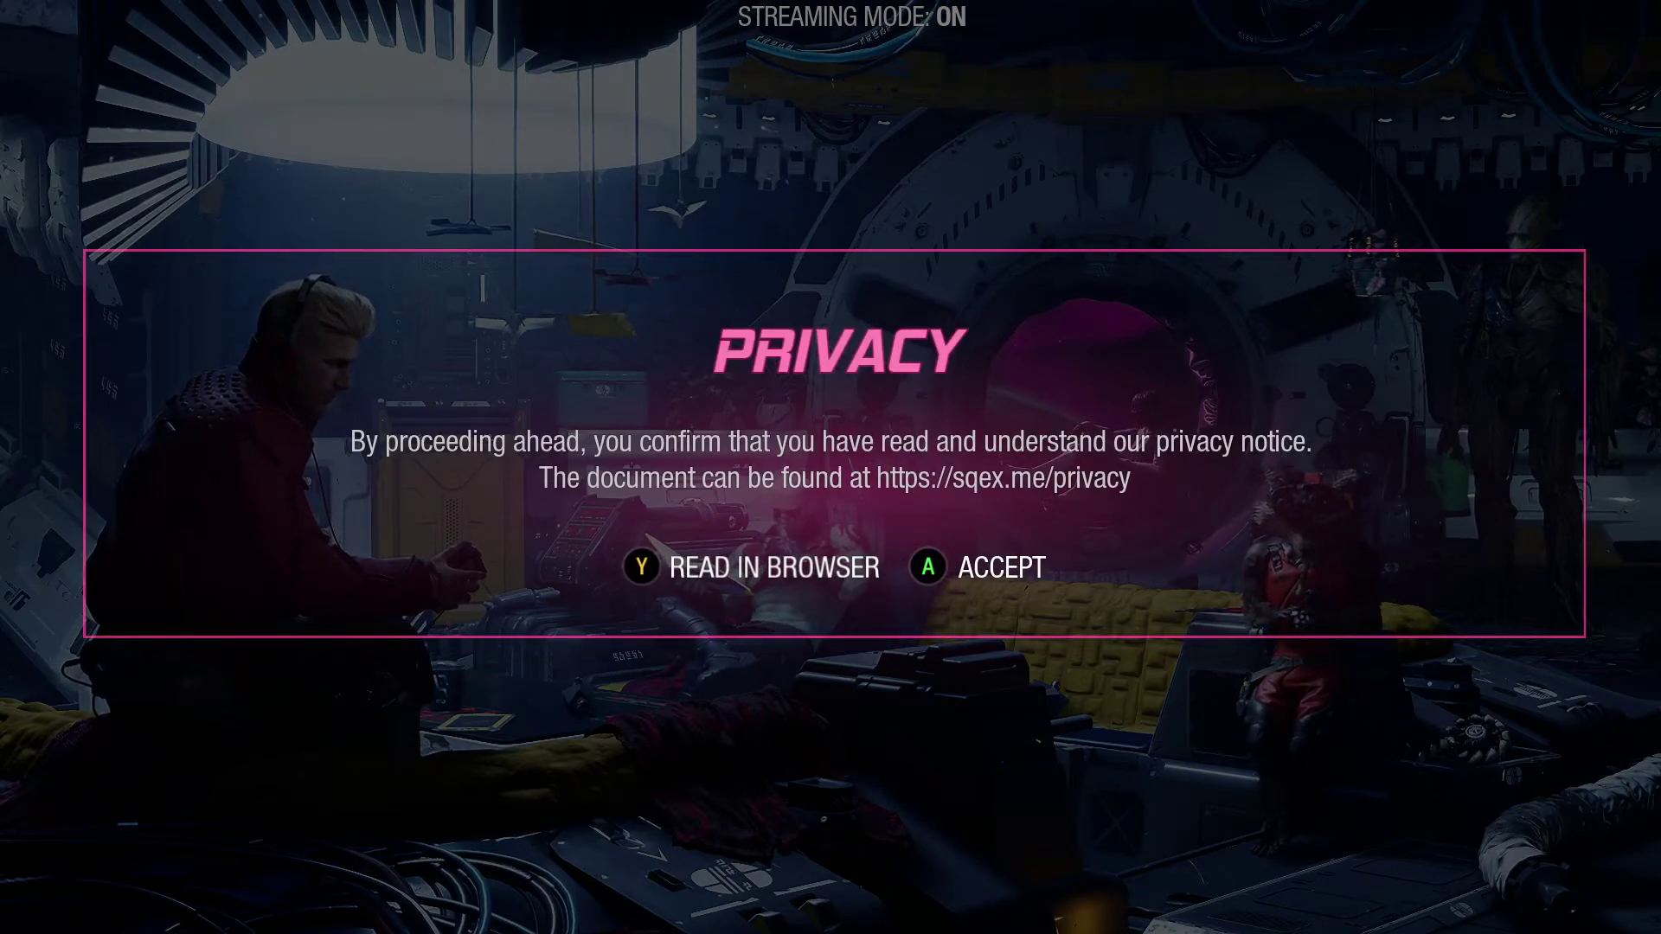
Step: Accept the Terms of Service and privacy notice, dismiss the account-linking error, and browse the main menu
key("Return")
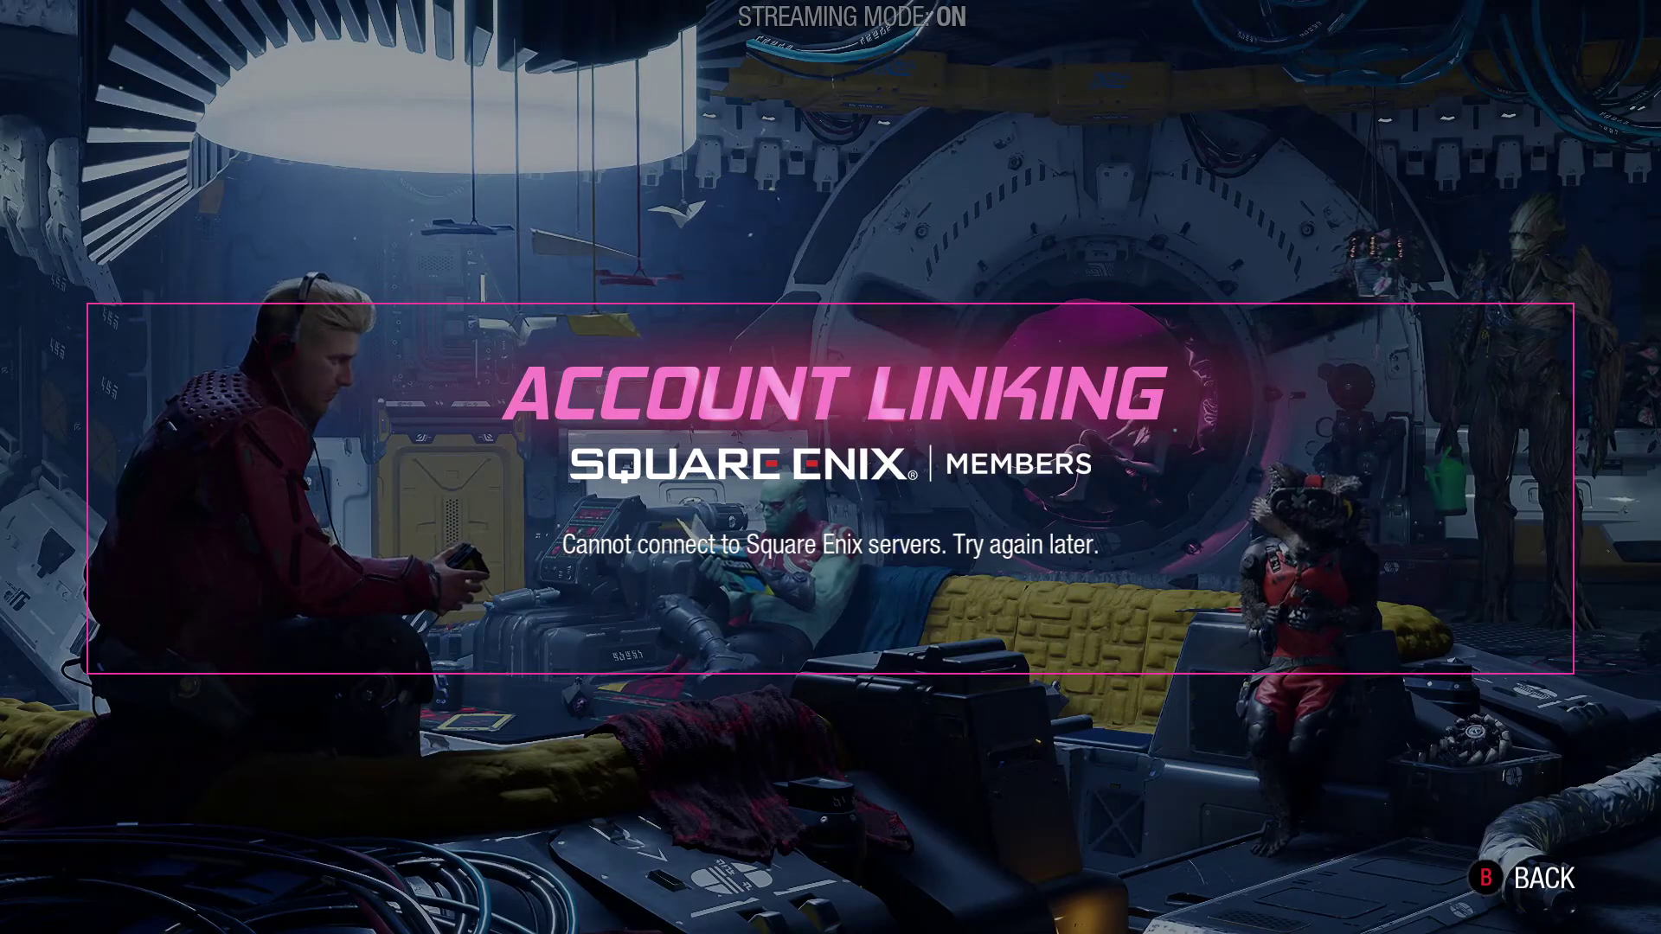
key("Escape")
key("Down")
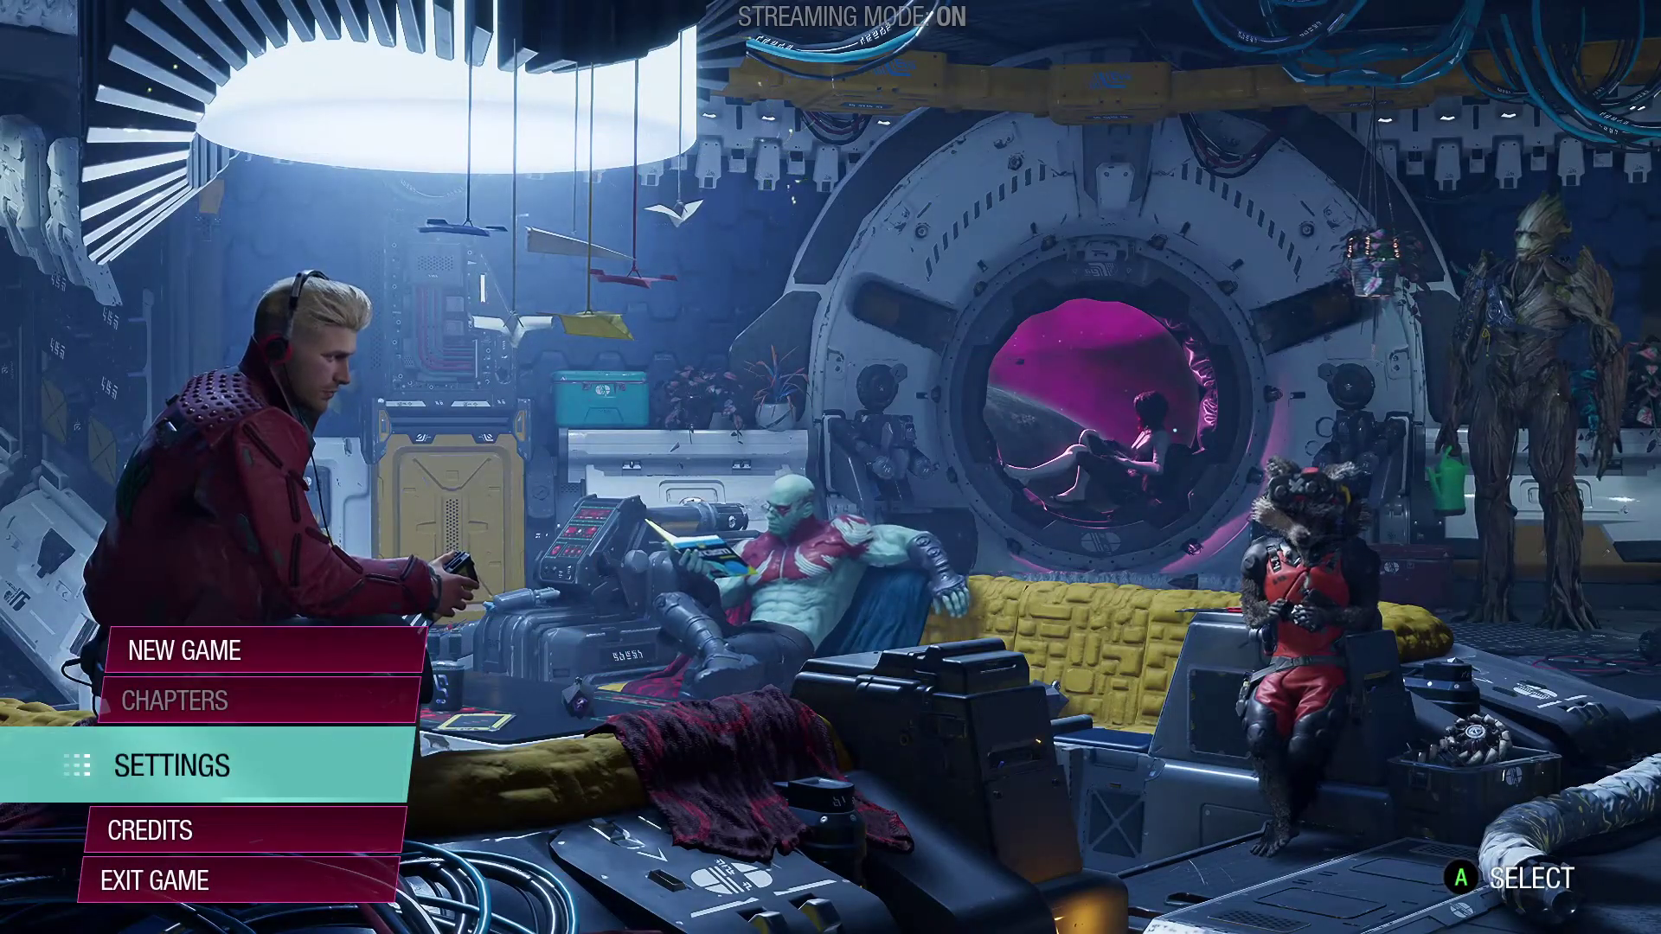
key("Up")
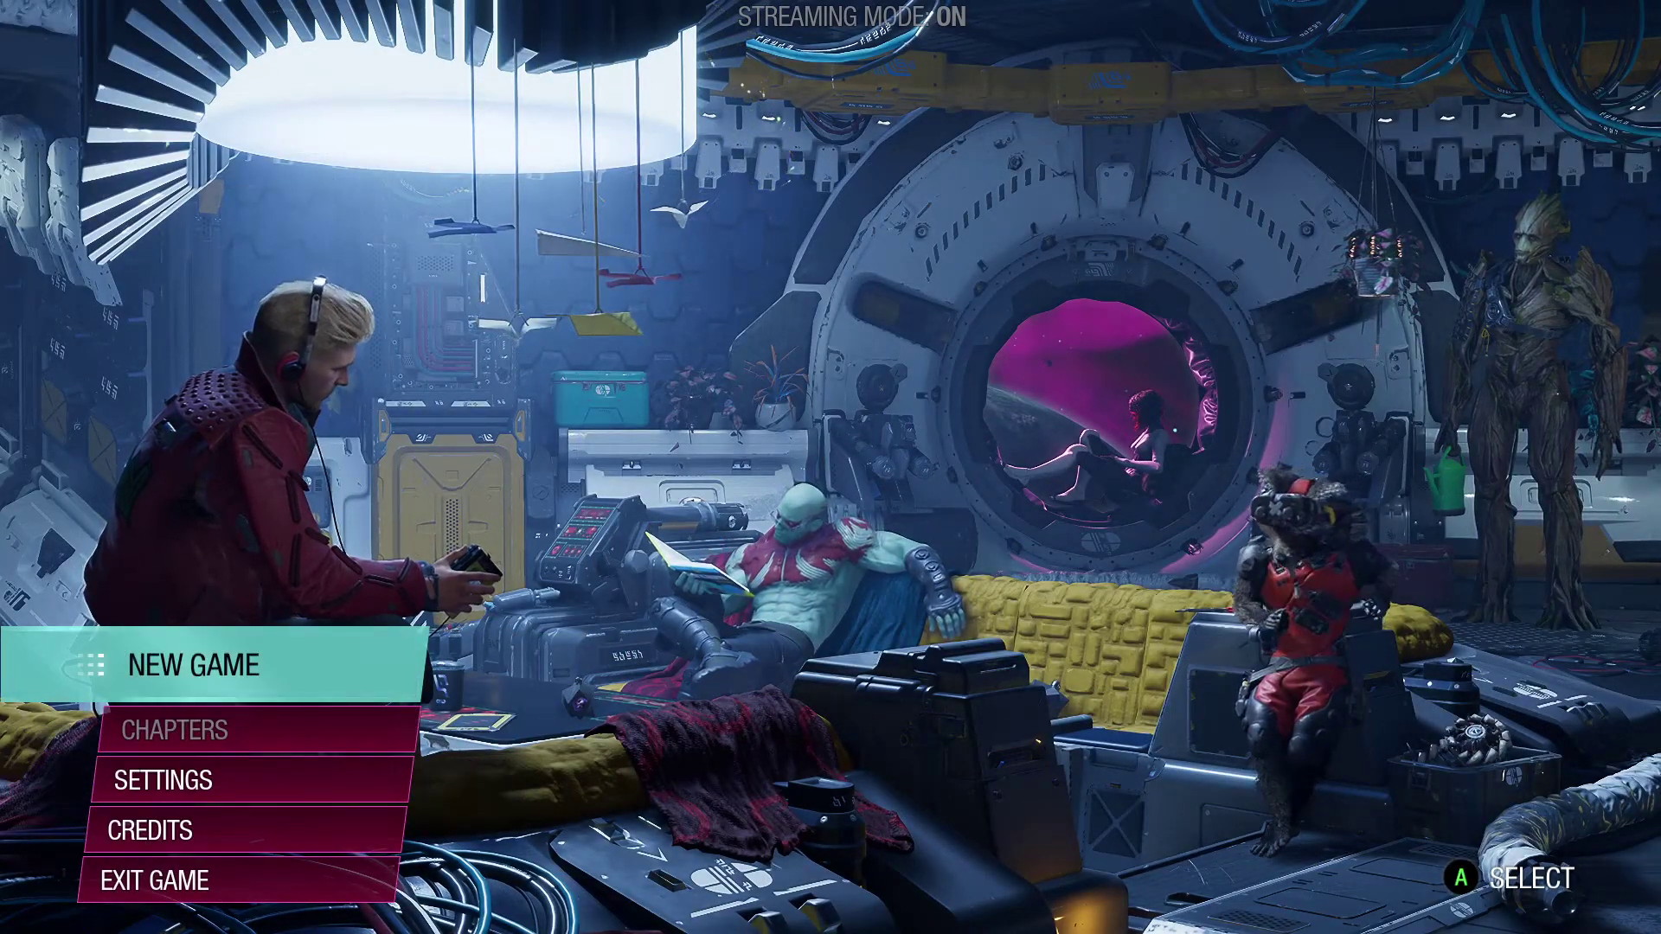
key("Down")
key("Down")
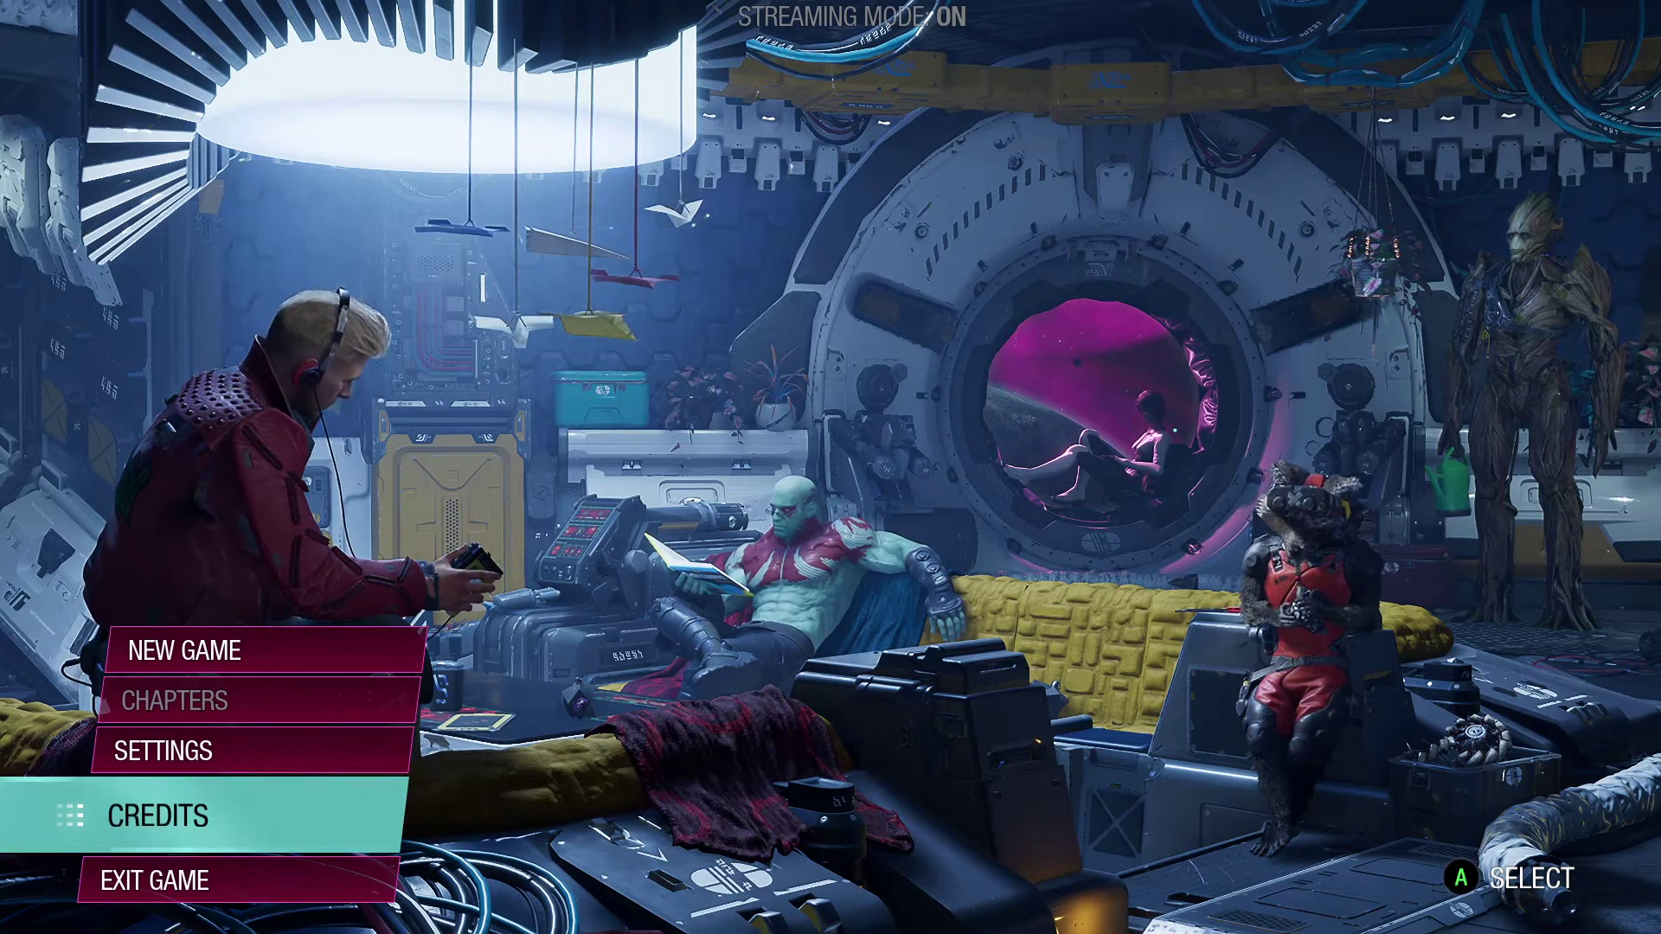
Step: Search the Start menu for 'msi' to find MSI Afterburner
key("super")
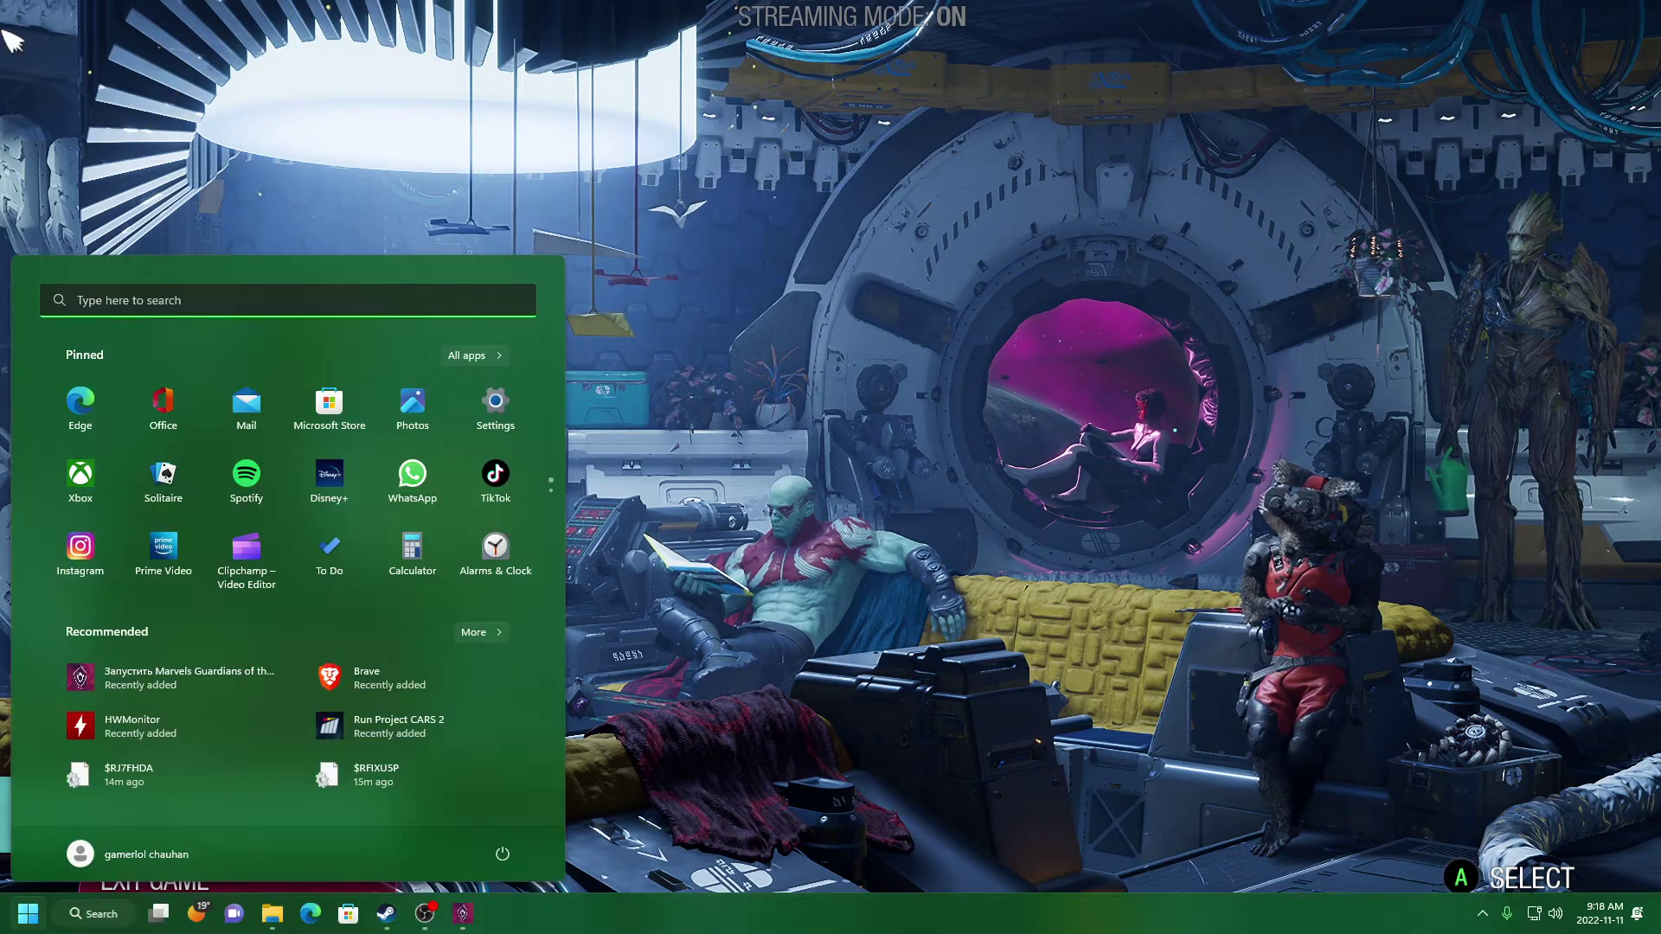
left_click(1484, 916)
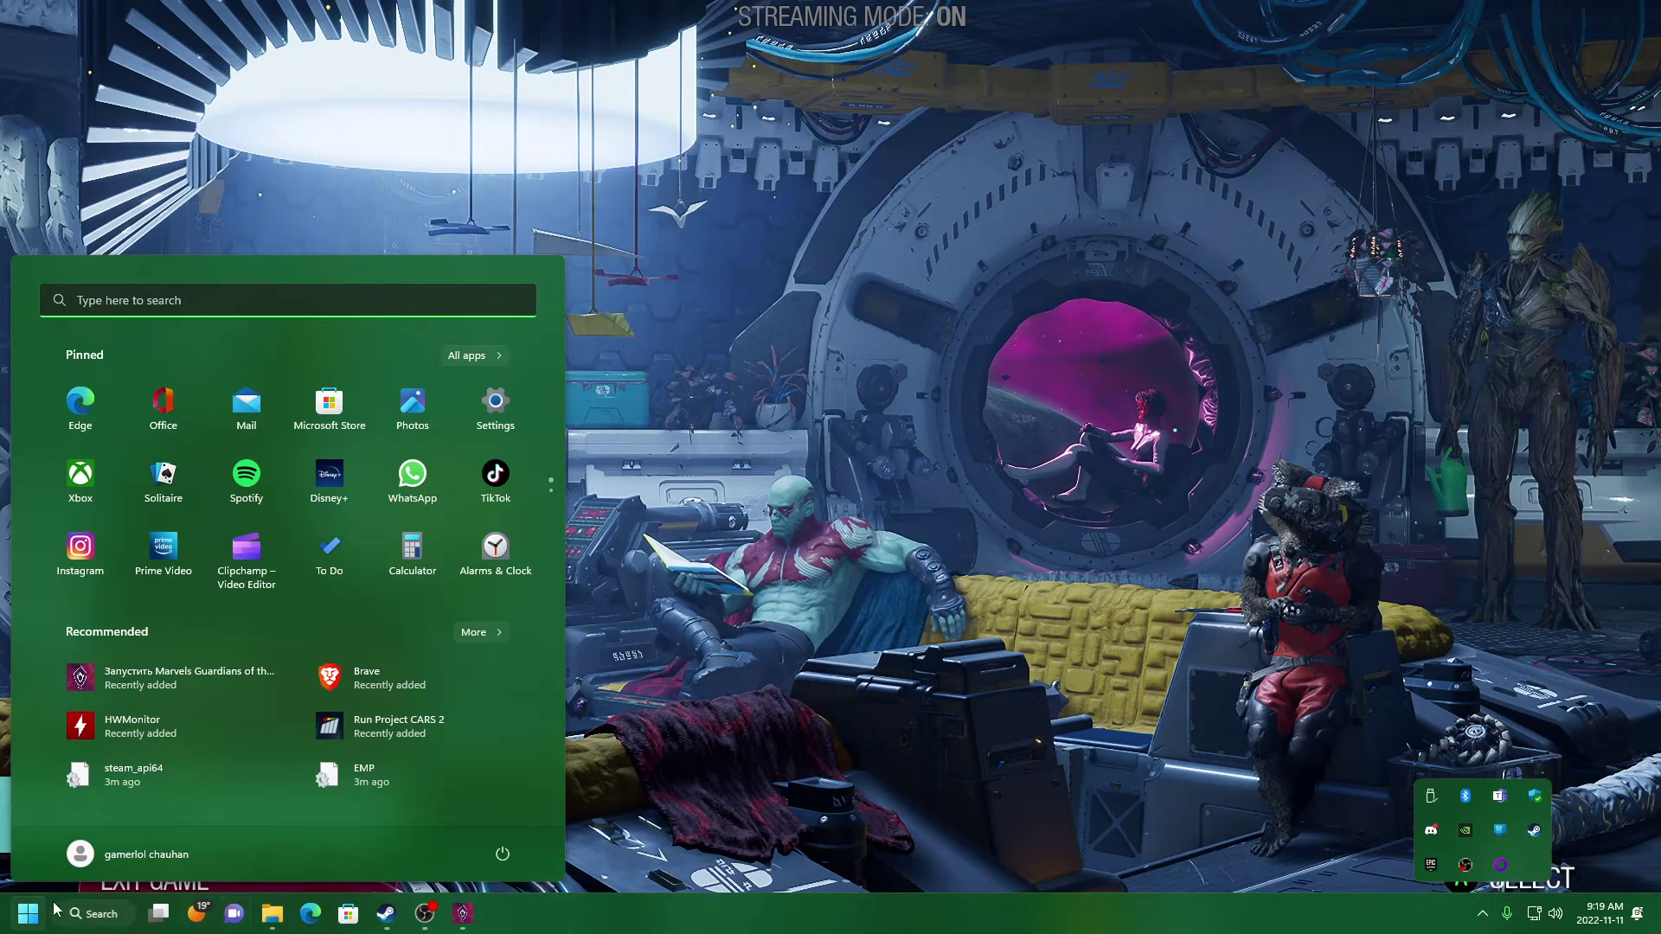
left_click(166, 310)
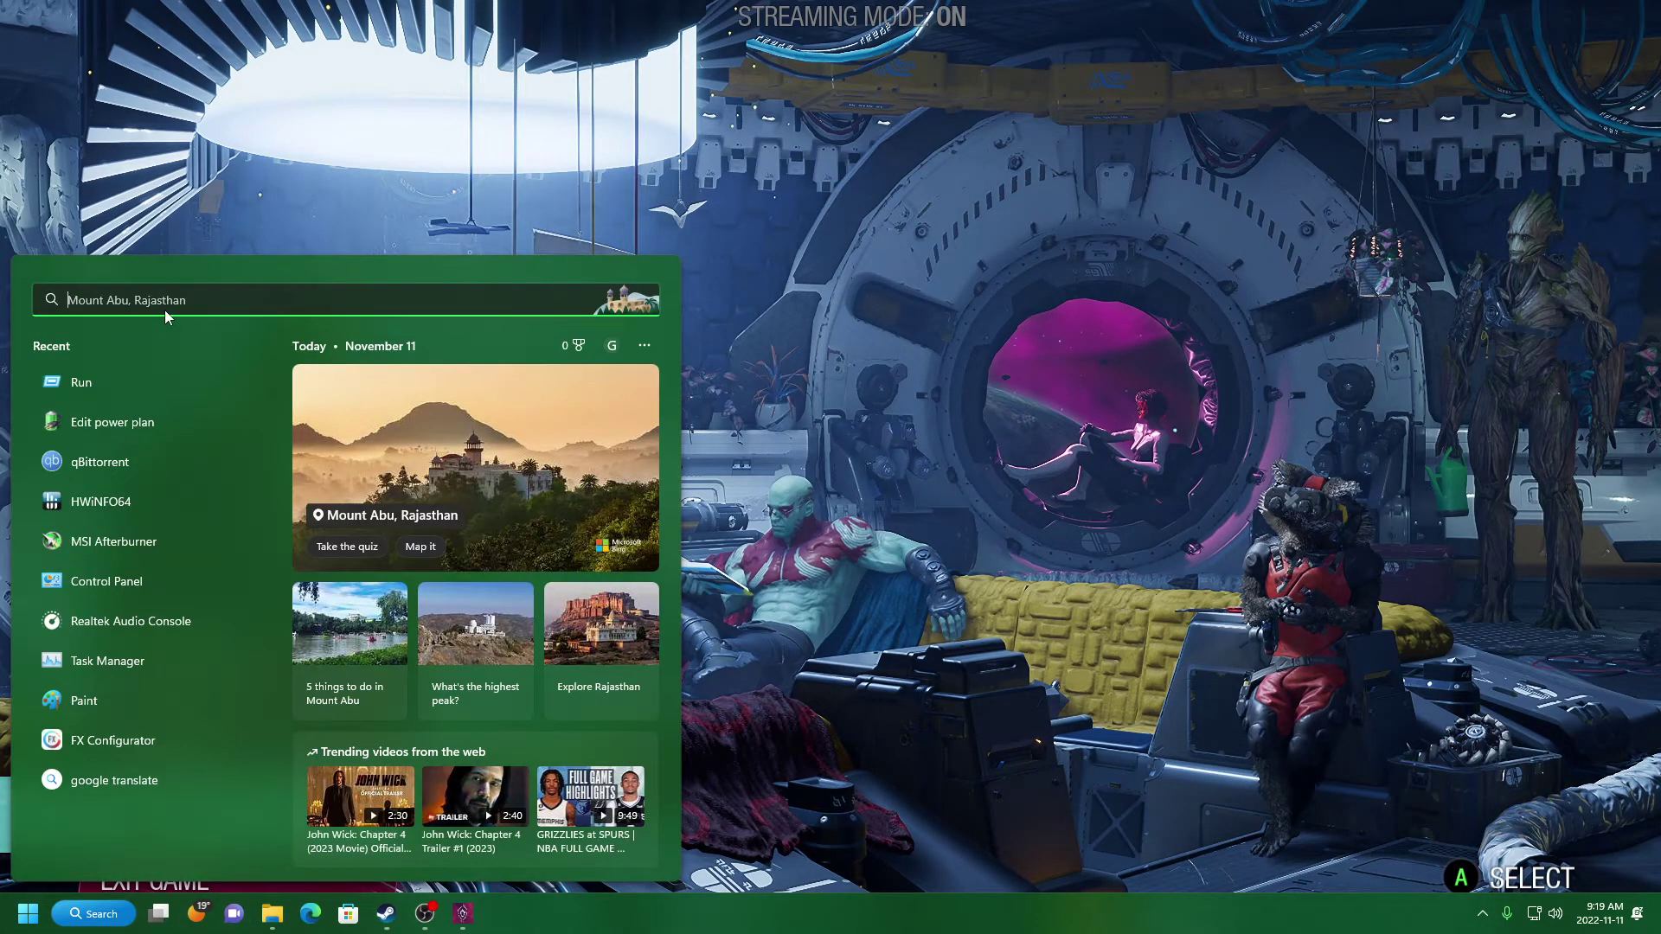
type("msi")
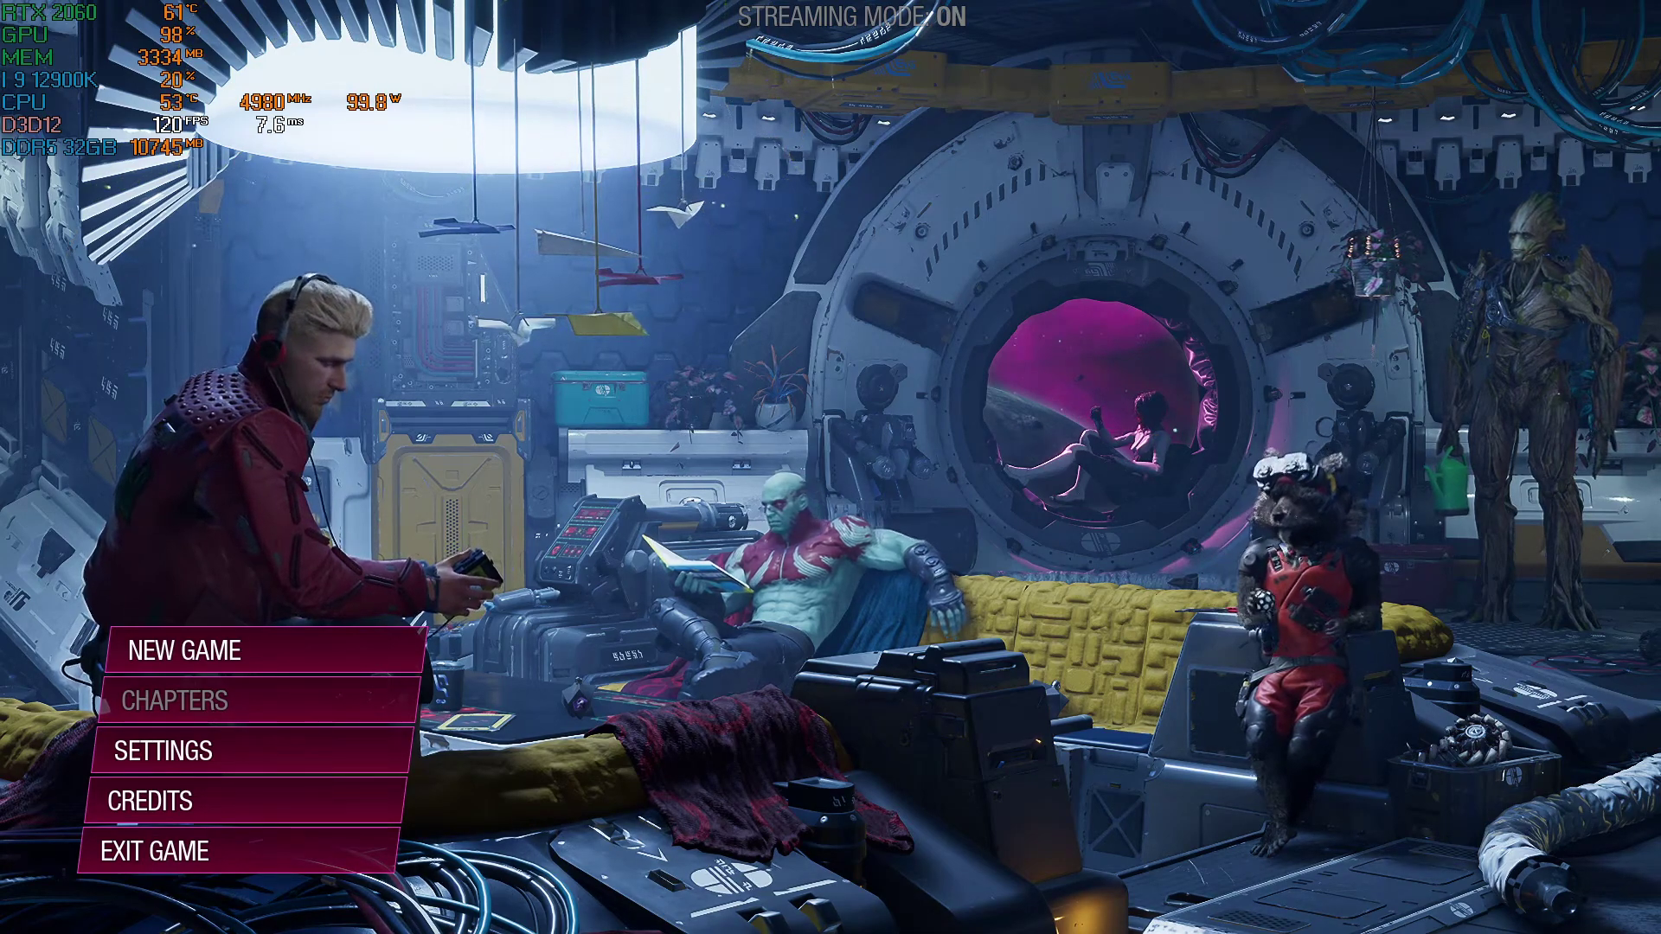
key("Down")
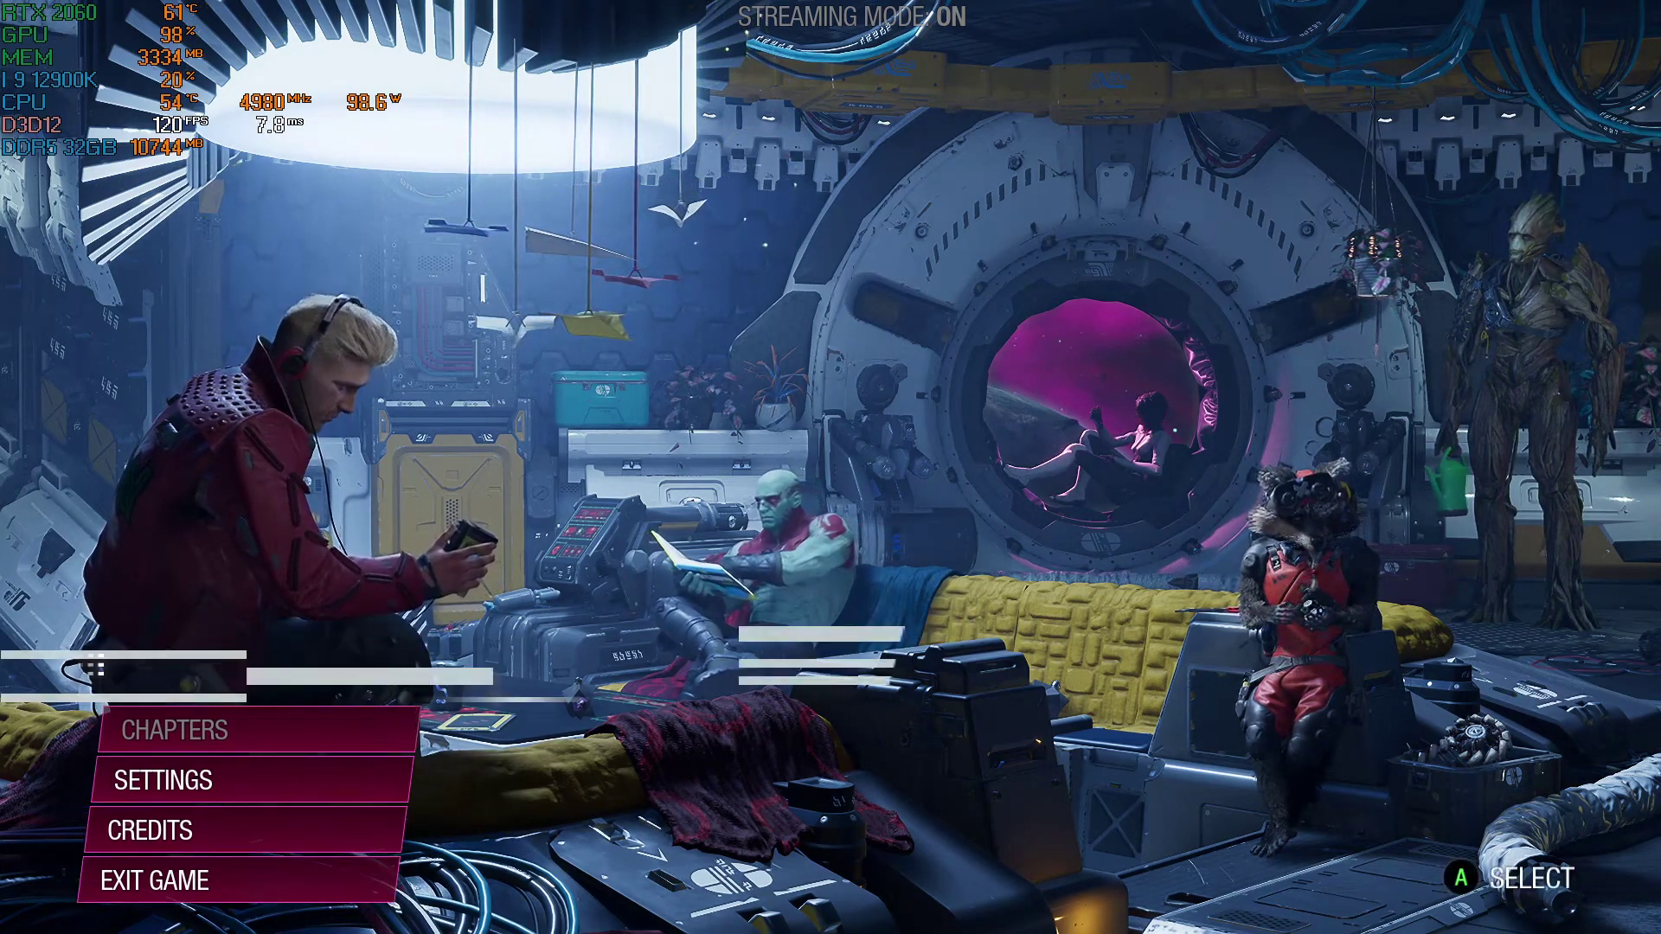
key("Down")
key("Return")
key("Down")
key("Down")
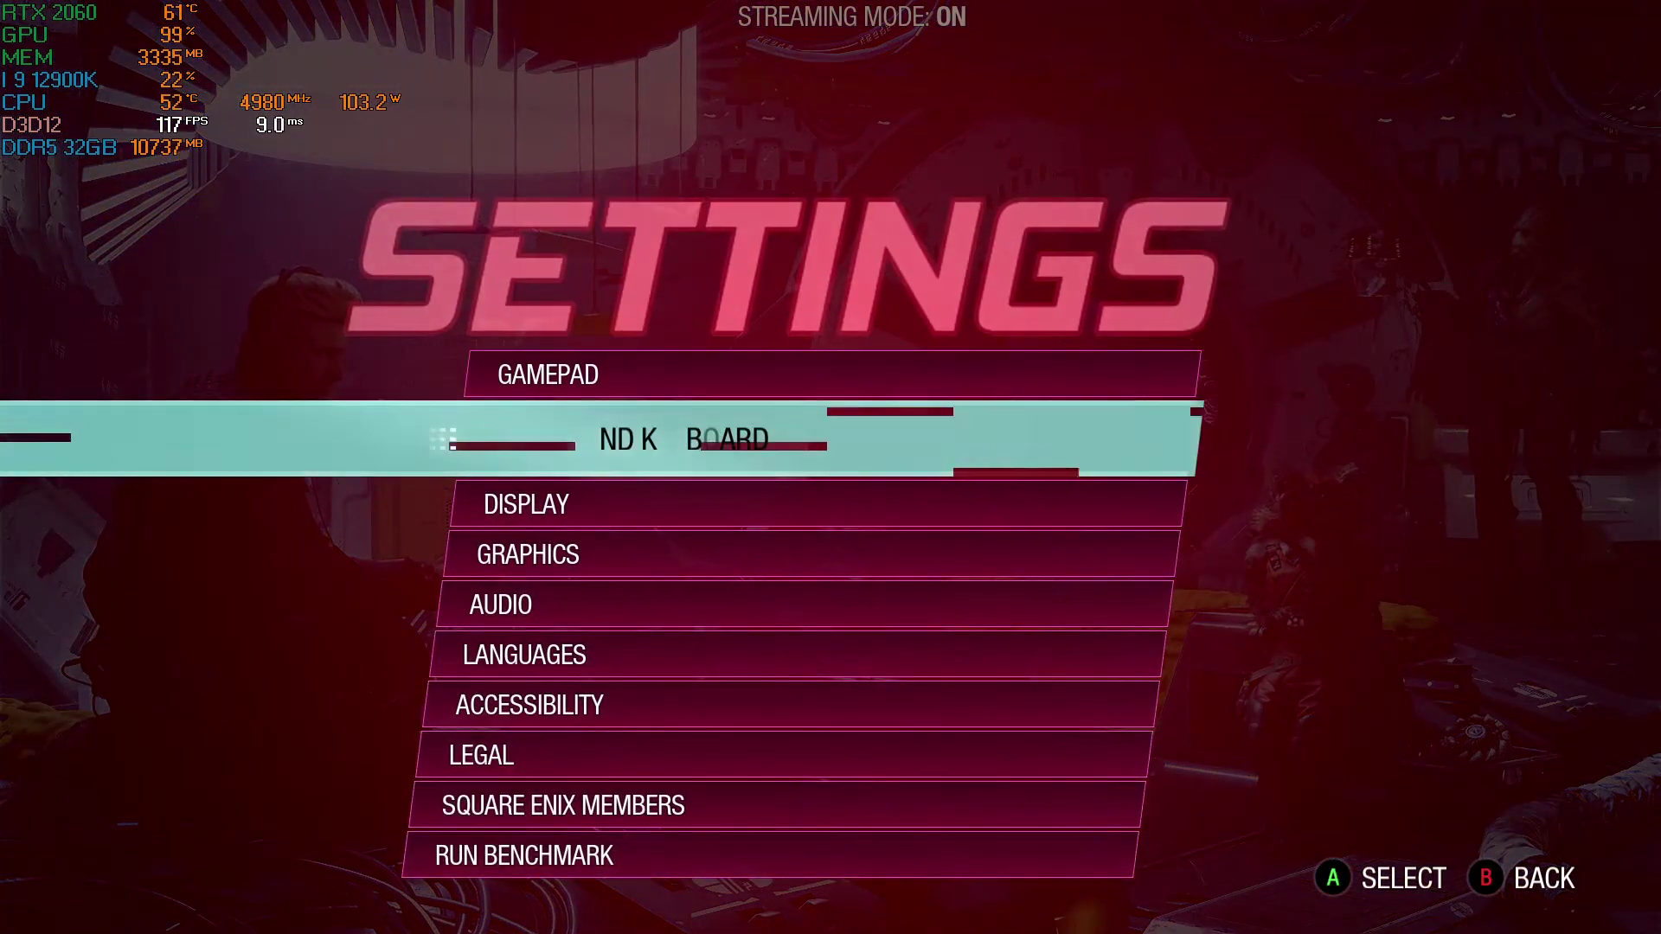
key("Return")
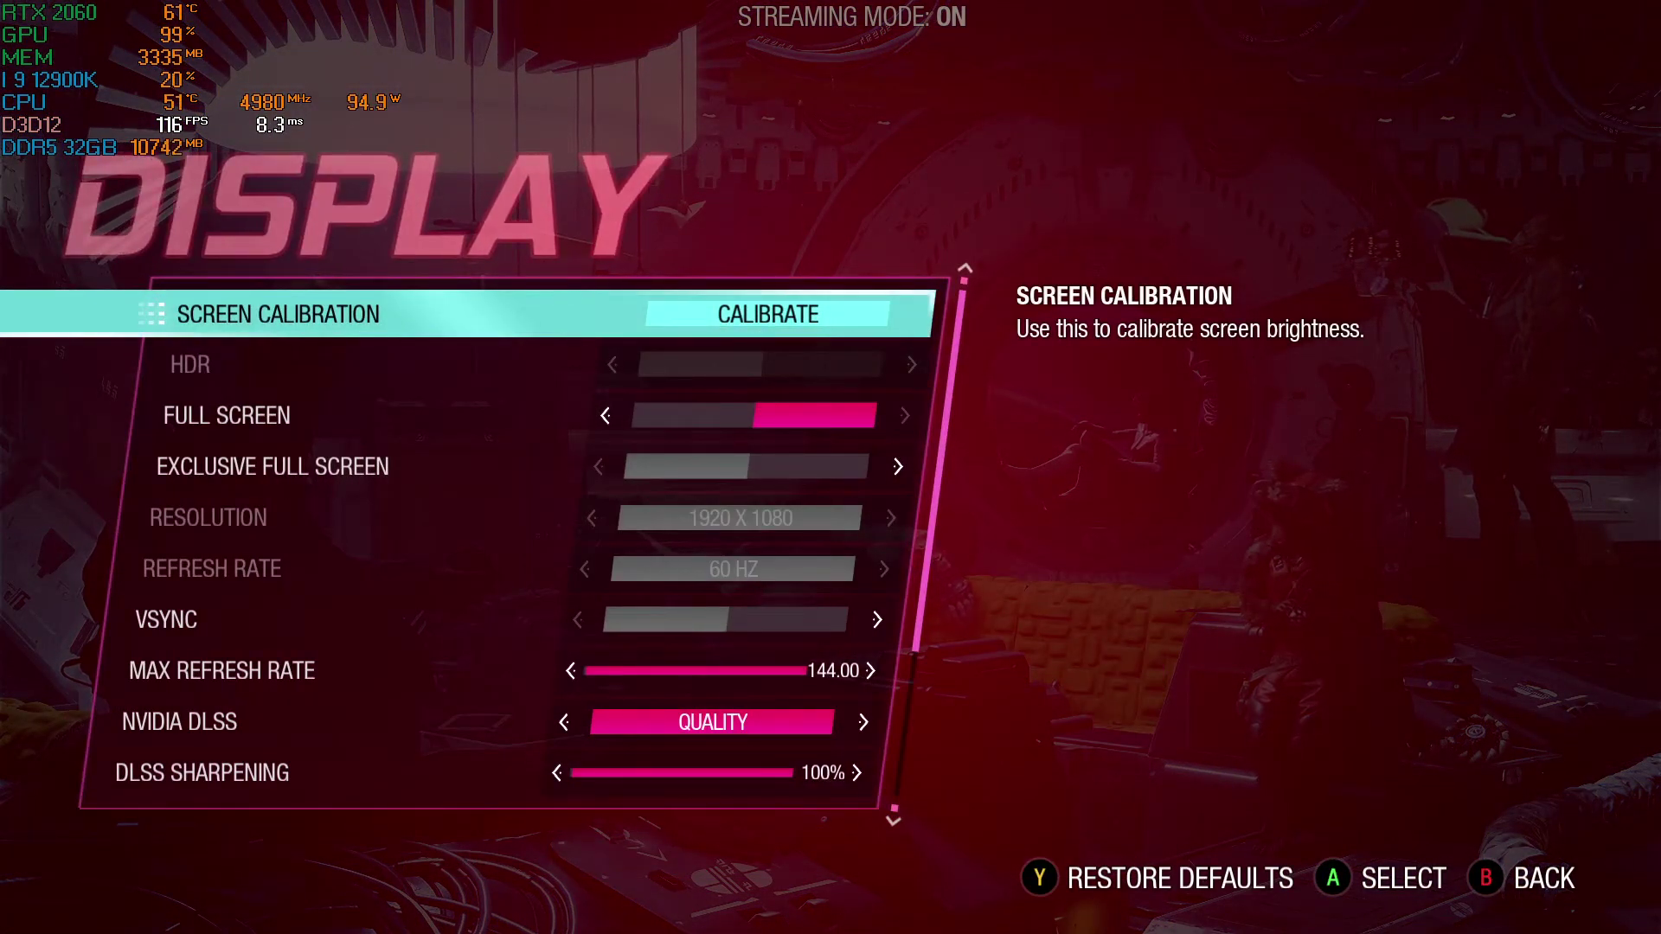
key("Down")
key("Down")
key("Down")
key("Up")
key("Down")
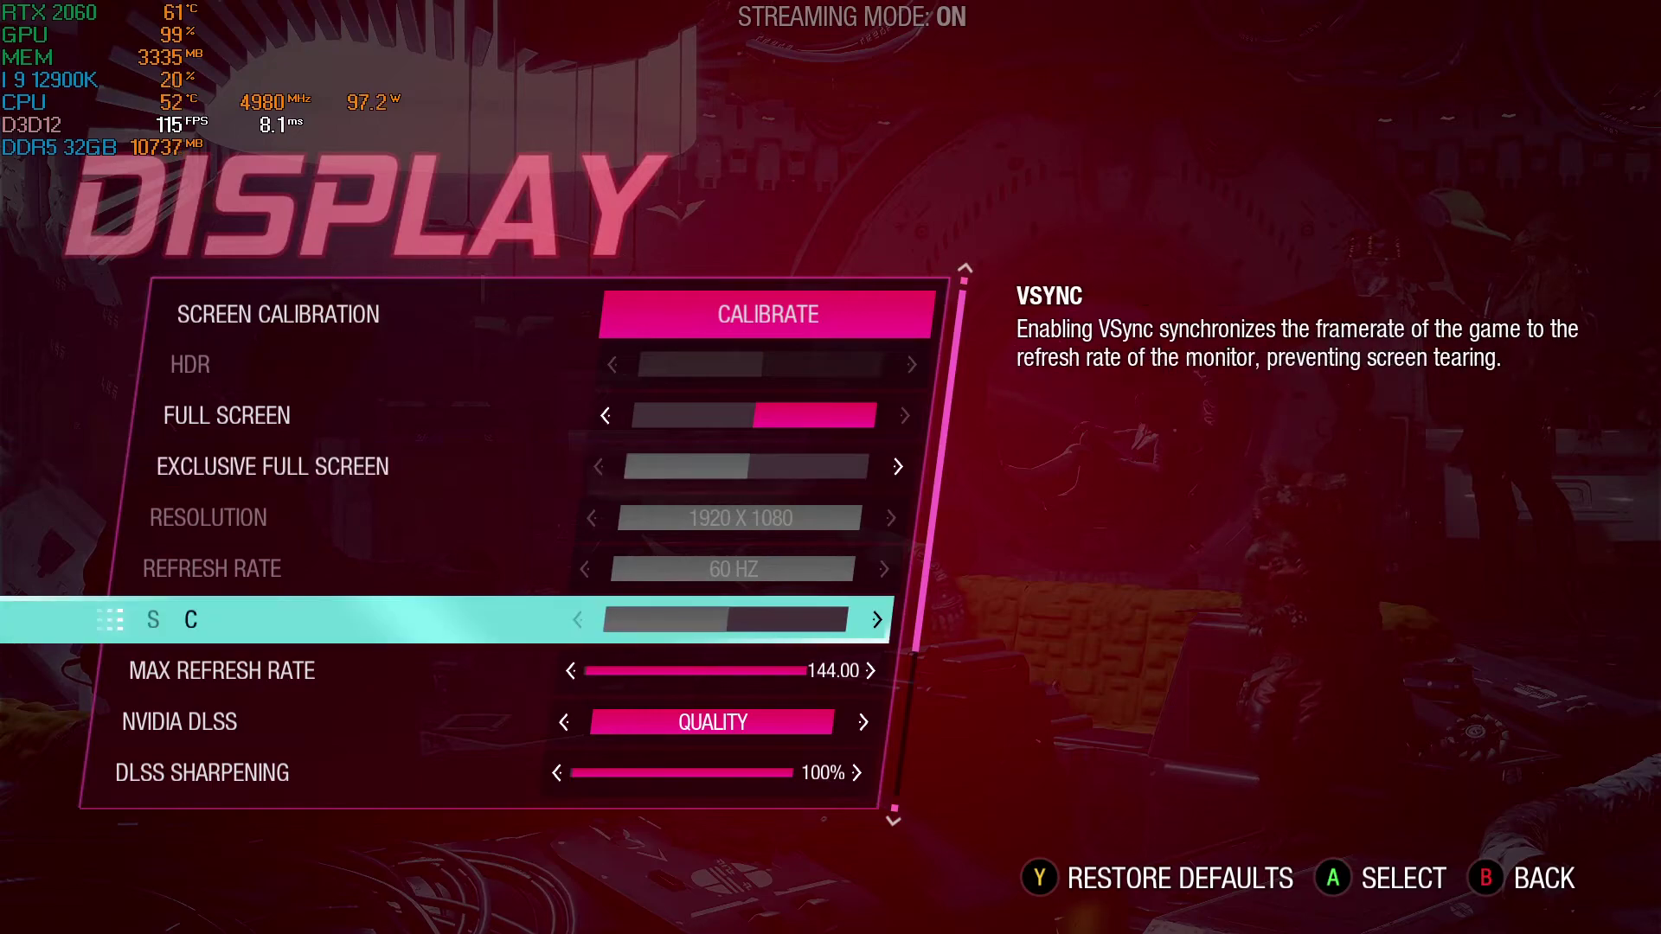
key("Up")
key("Down")
key("Up")
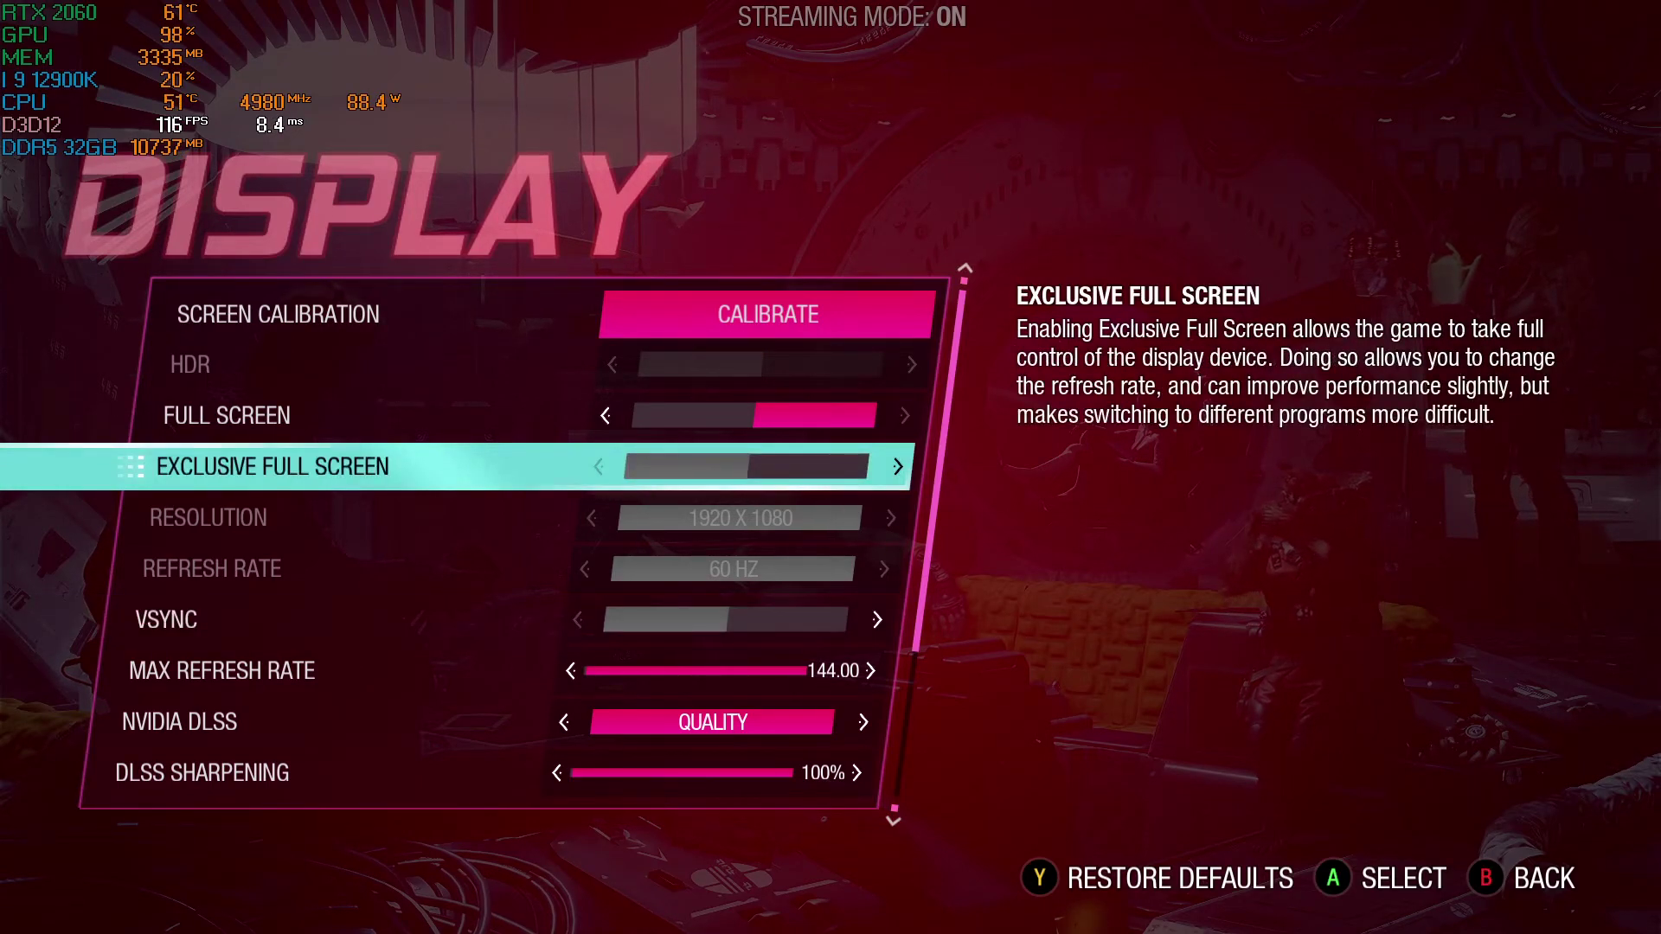
key("Down")
key("Down")
key("Down")
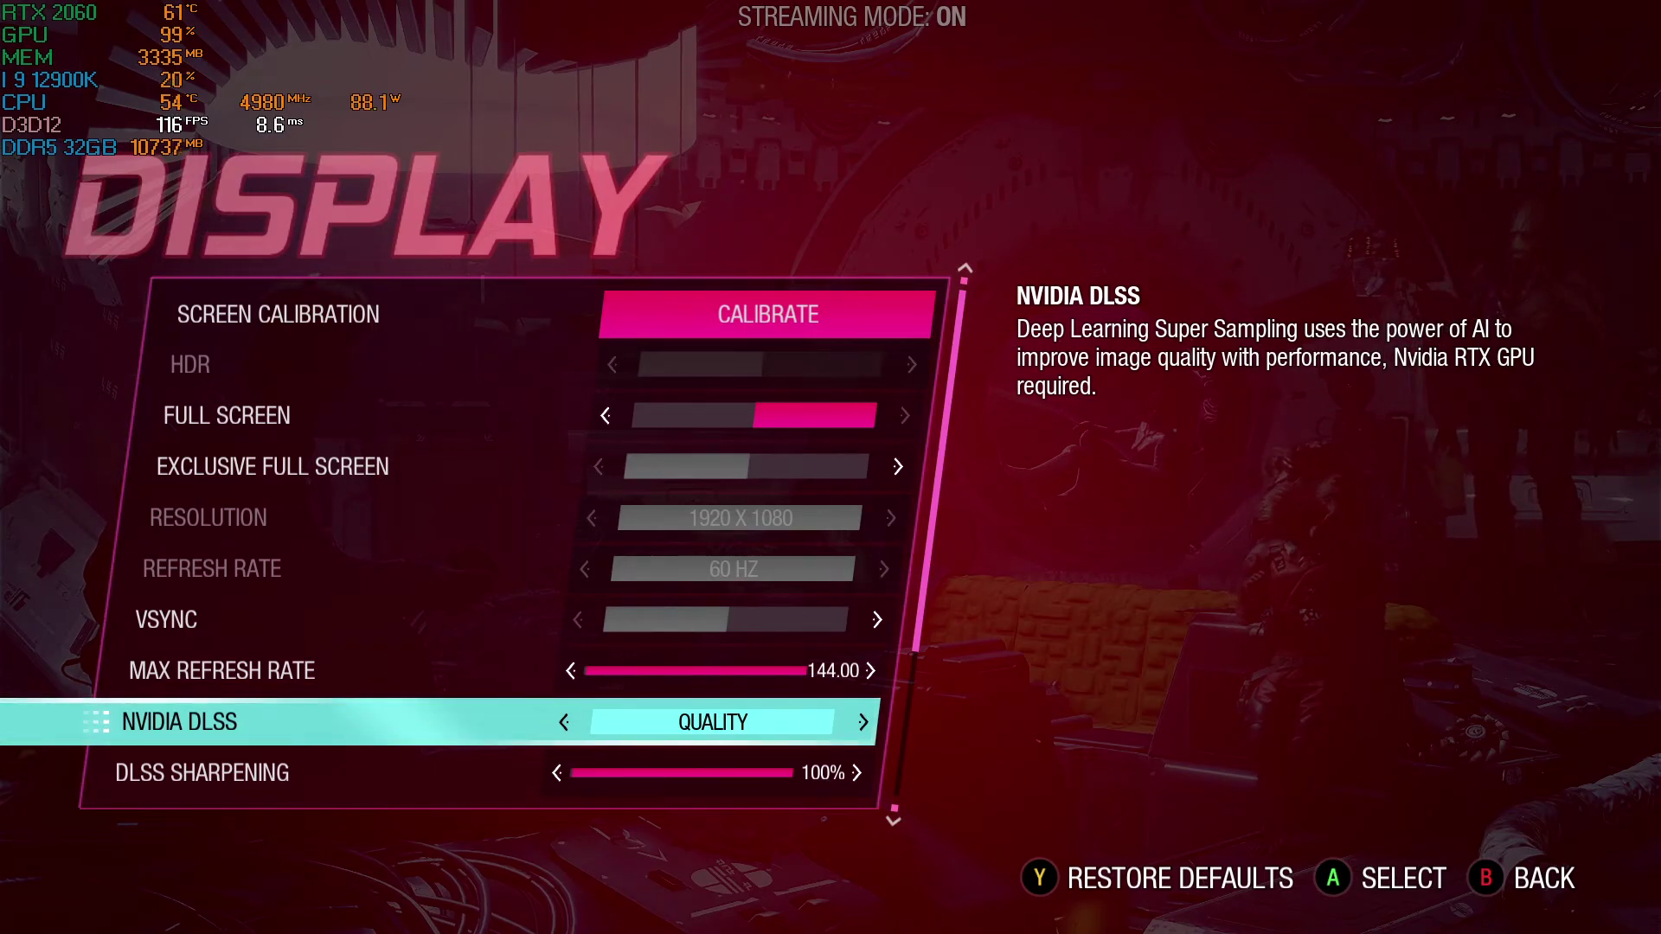
key("Home")
key("Down")
key("Escape")
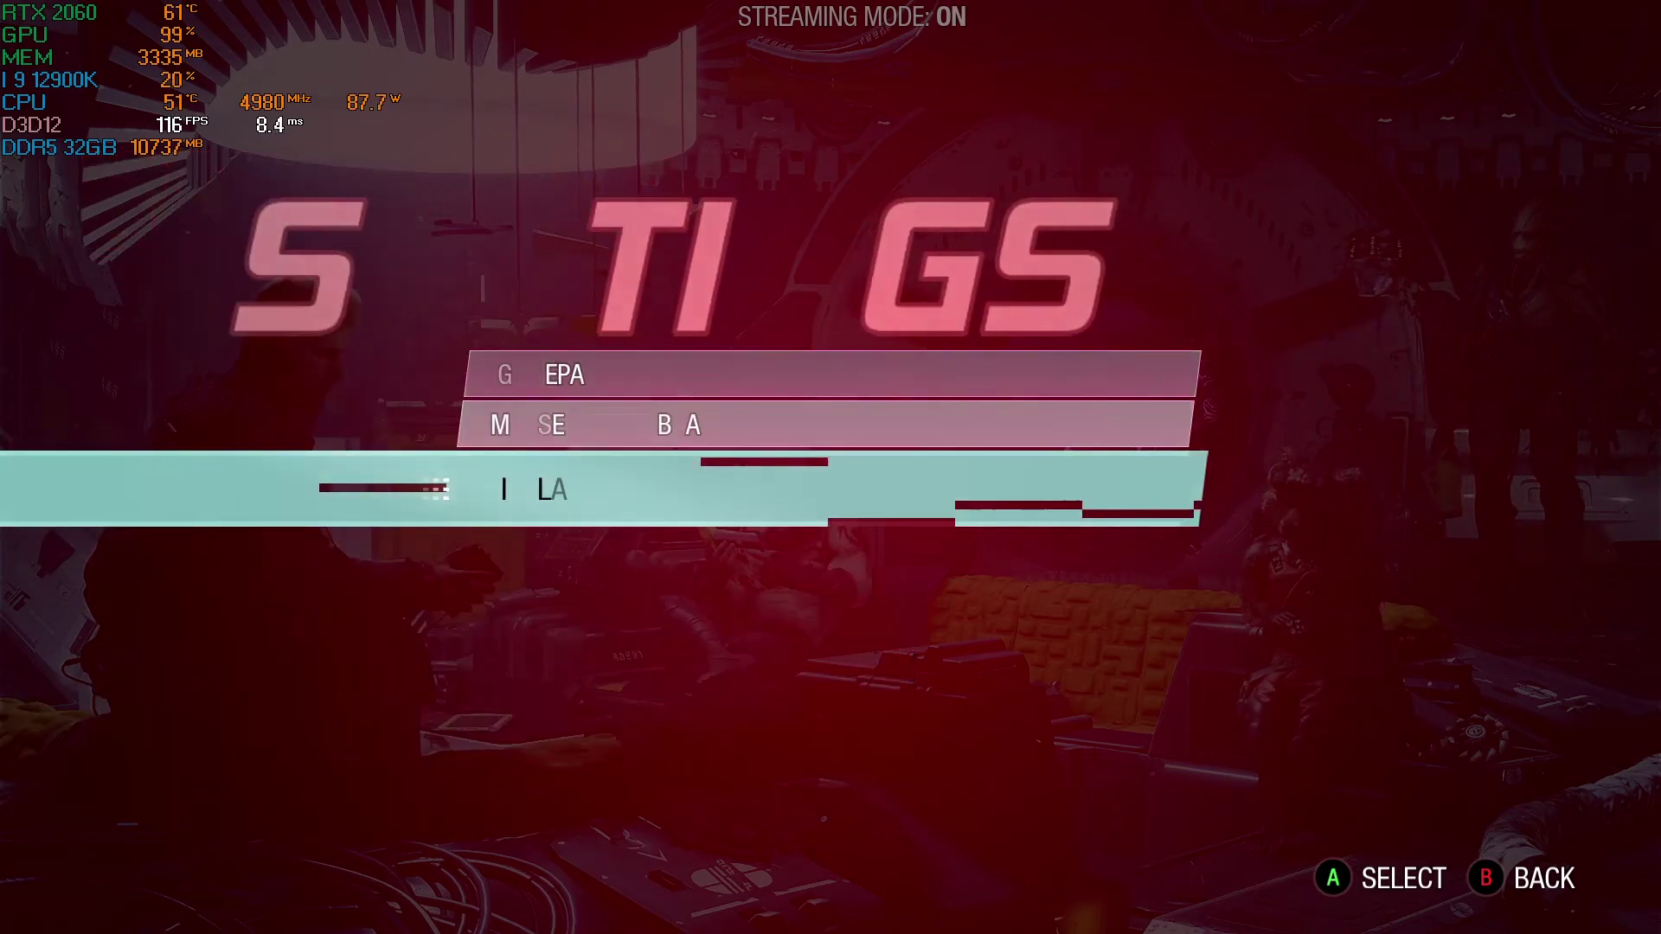
key("Down")
key("Return")
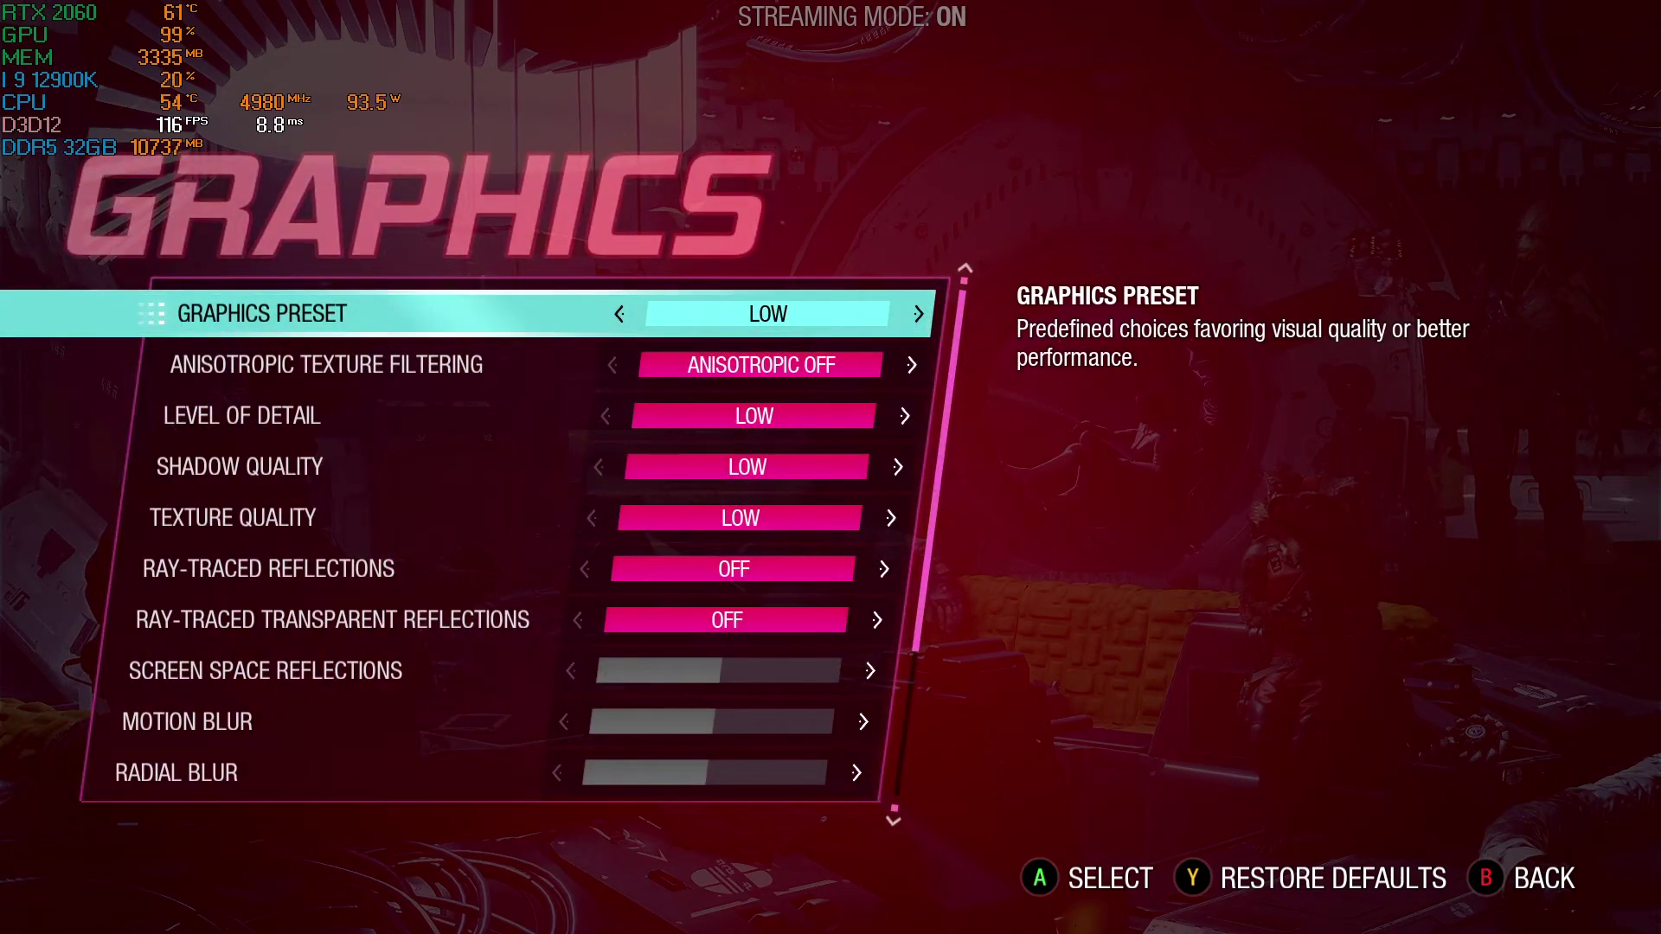
key("Down")
key("Down")
key("Down")
key("Down")
key("Down")
key("Down")
key("Down")
key("Down")
key("Down")
key("Down")
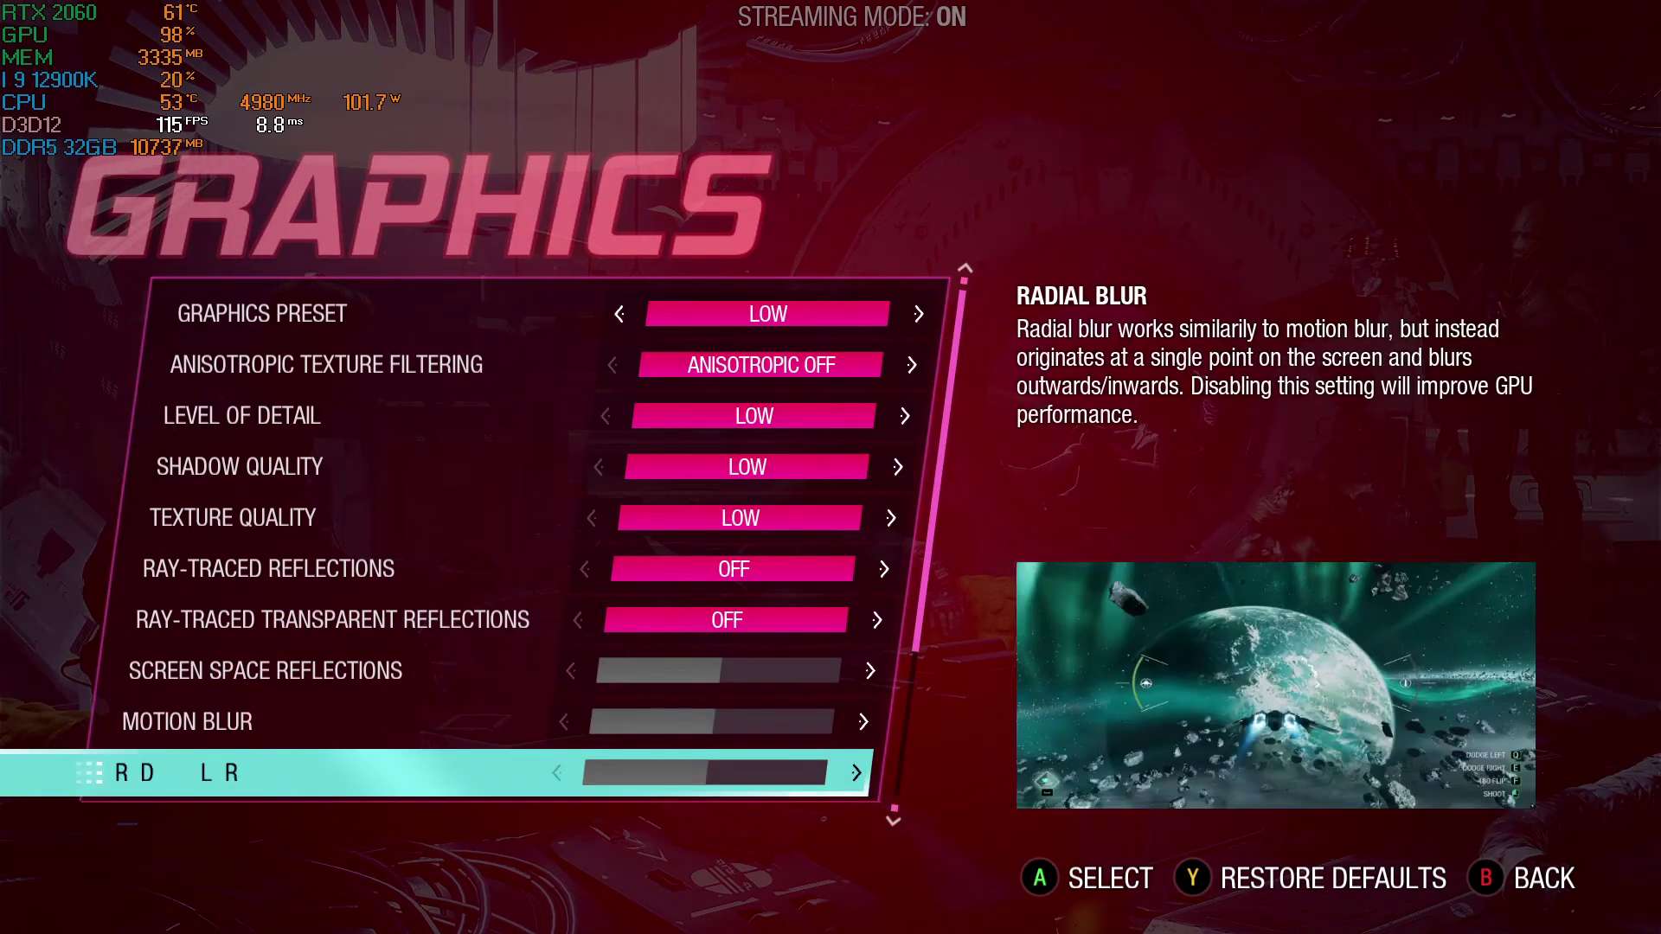
key("Down")
key("Down")
key("Escape")
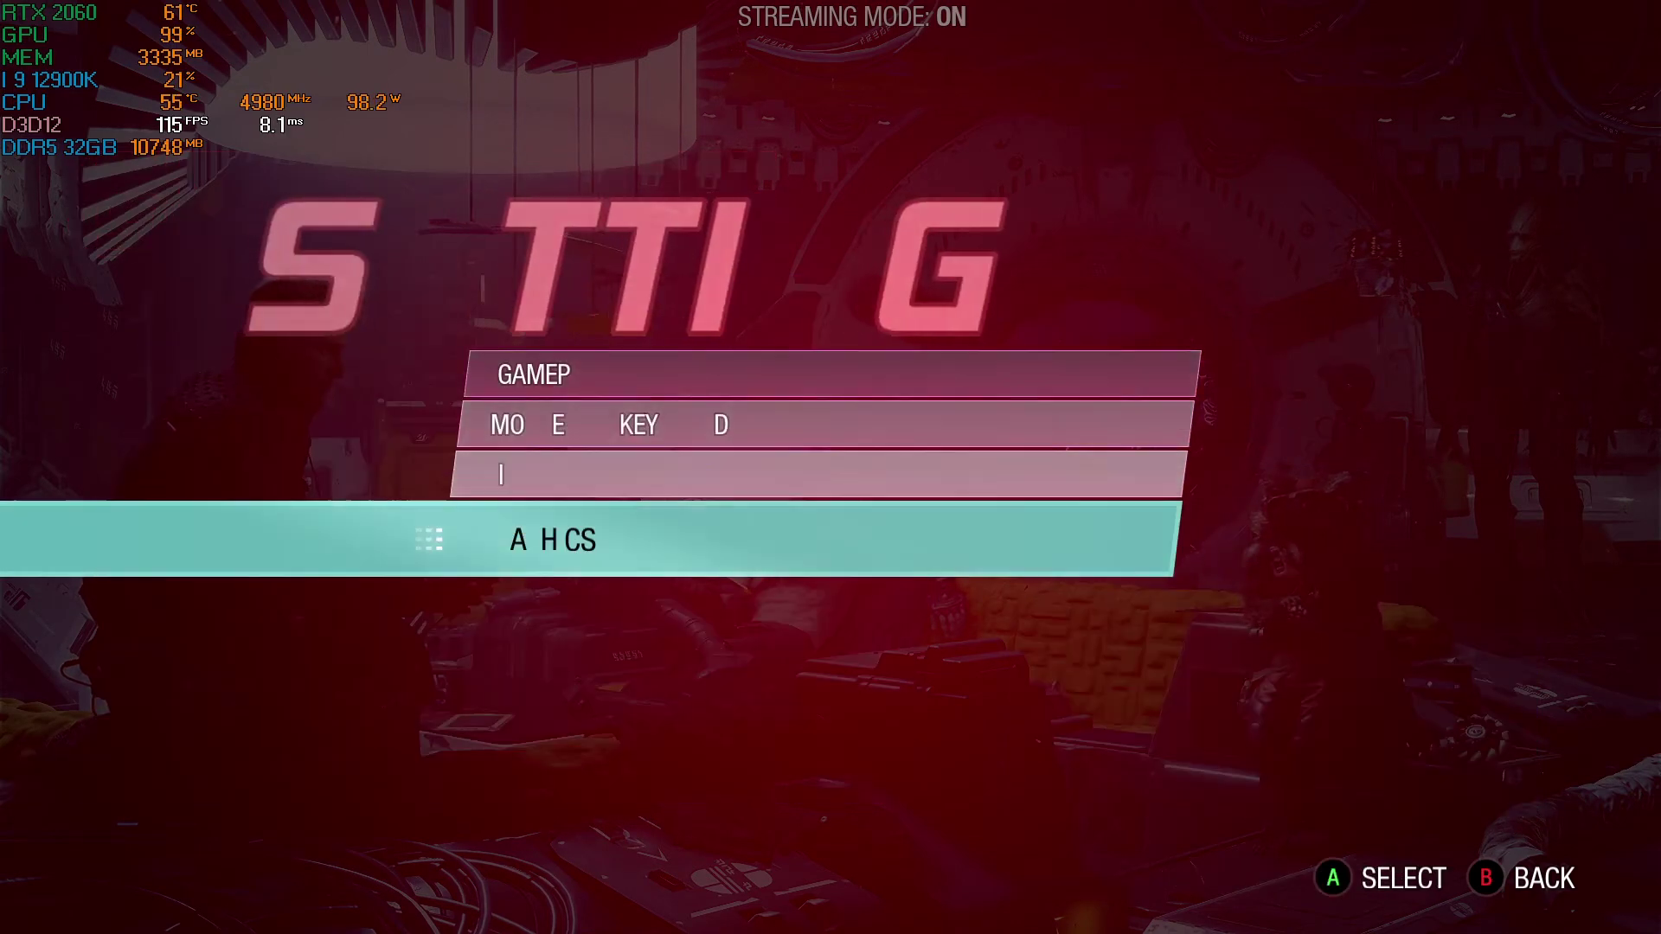
key("Escape")
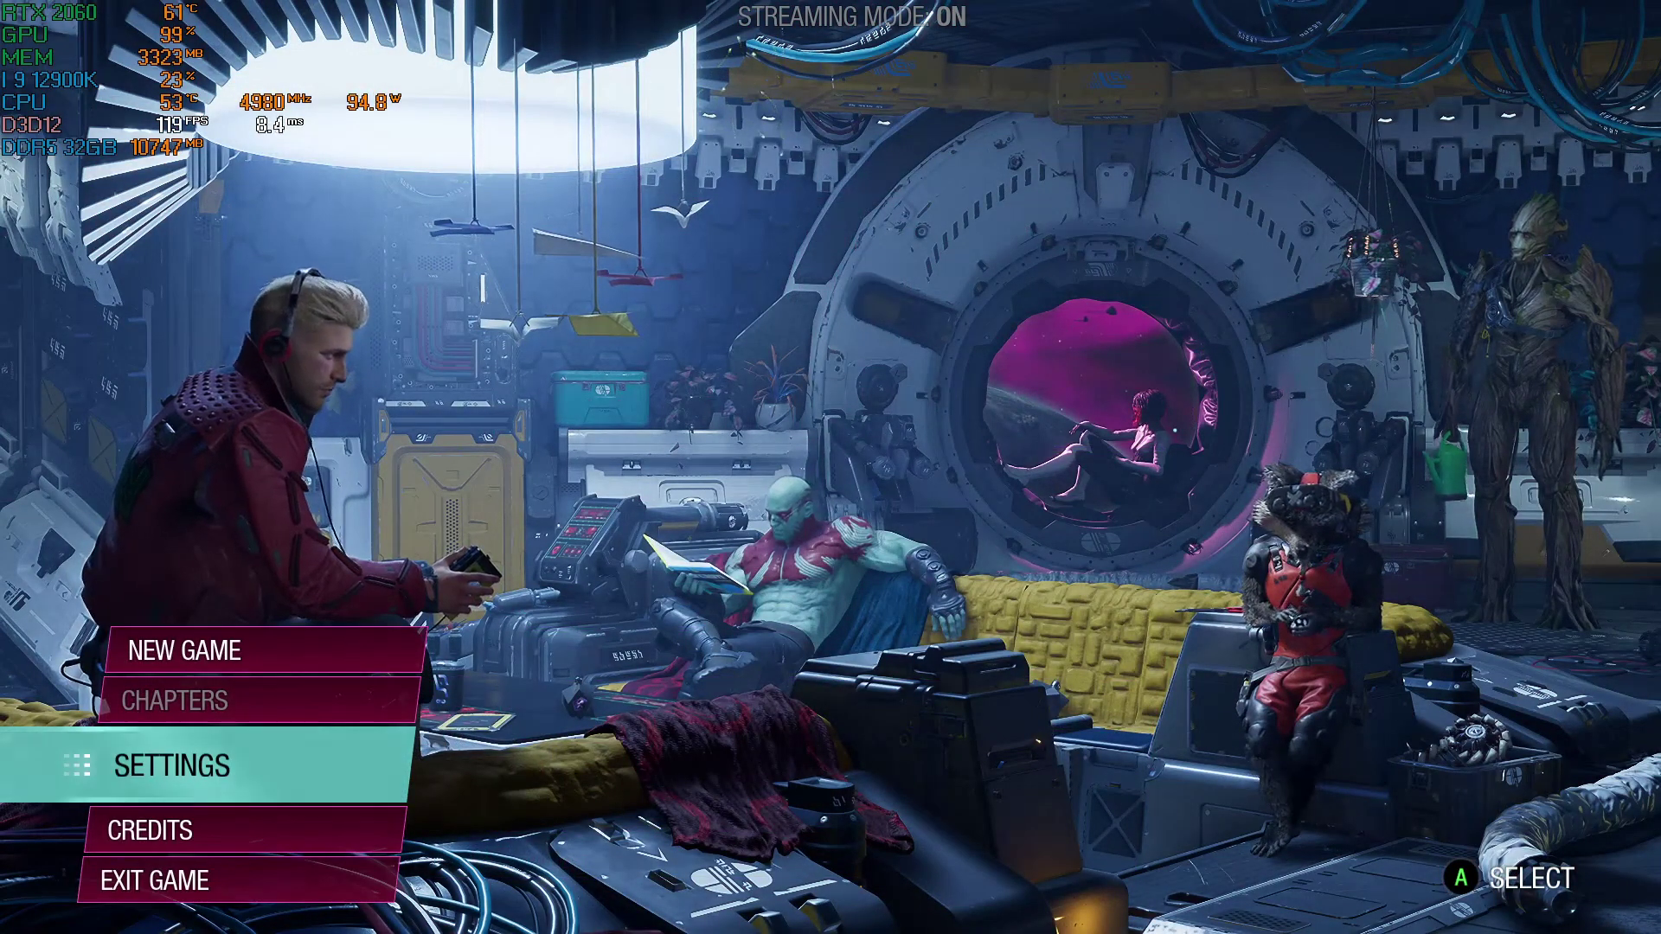
Step: Choose Exit Game from the main menu and confirm quitting
key("Up")
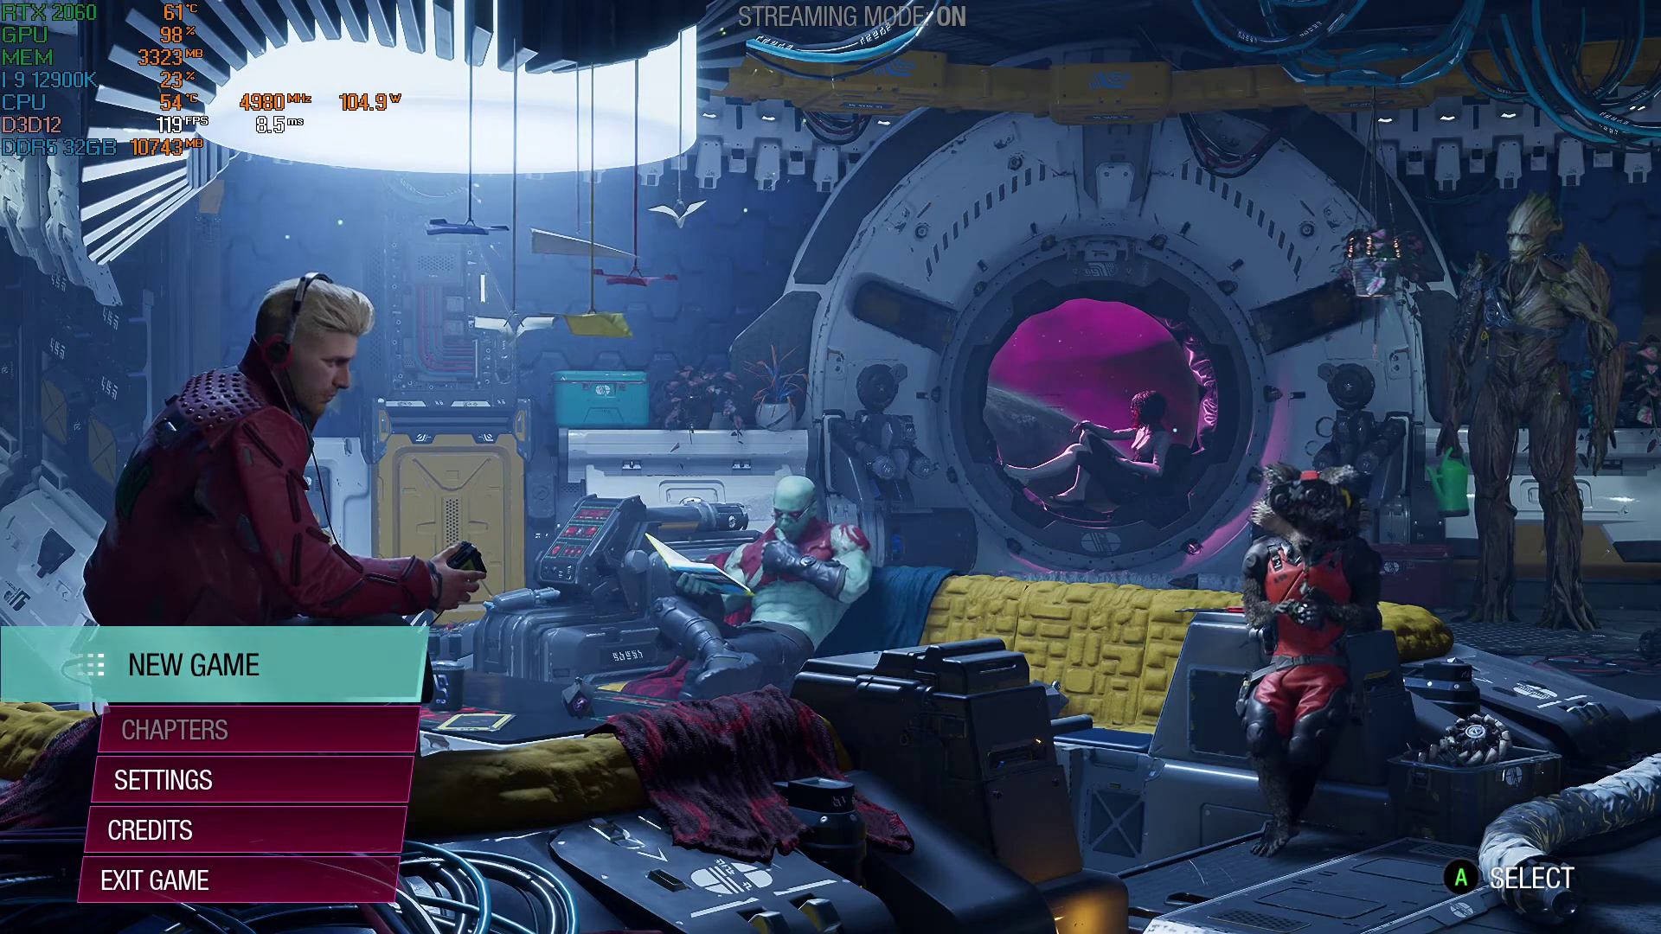
key("Up")
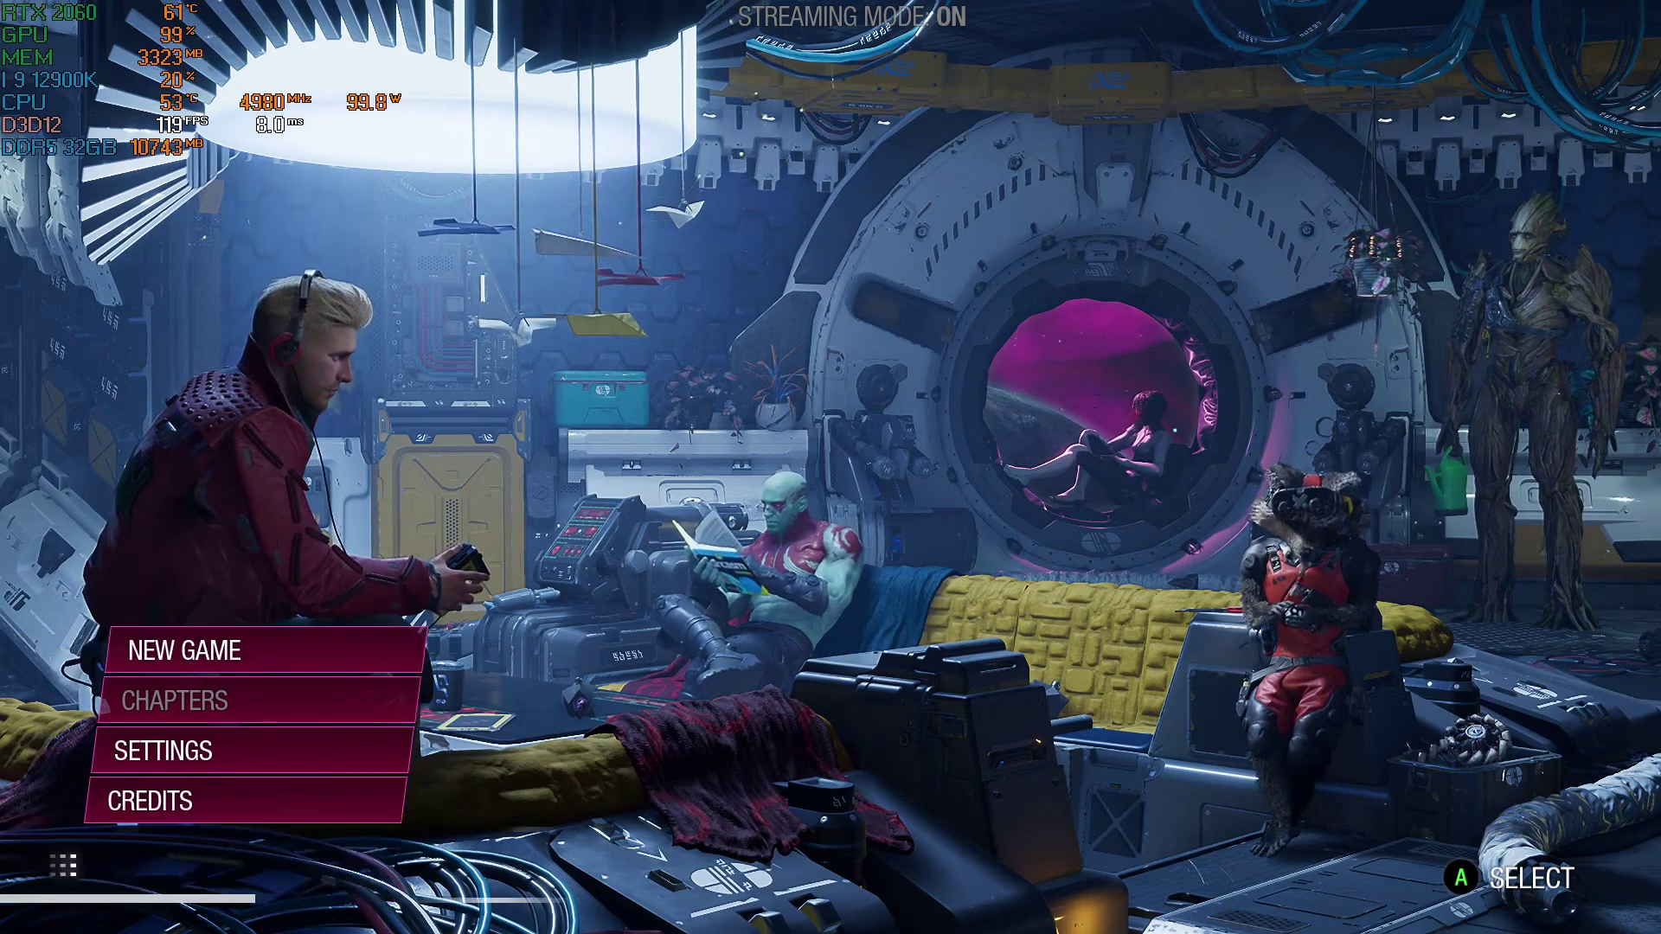
key("Return")
key("Return")
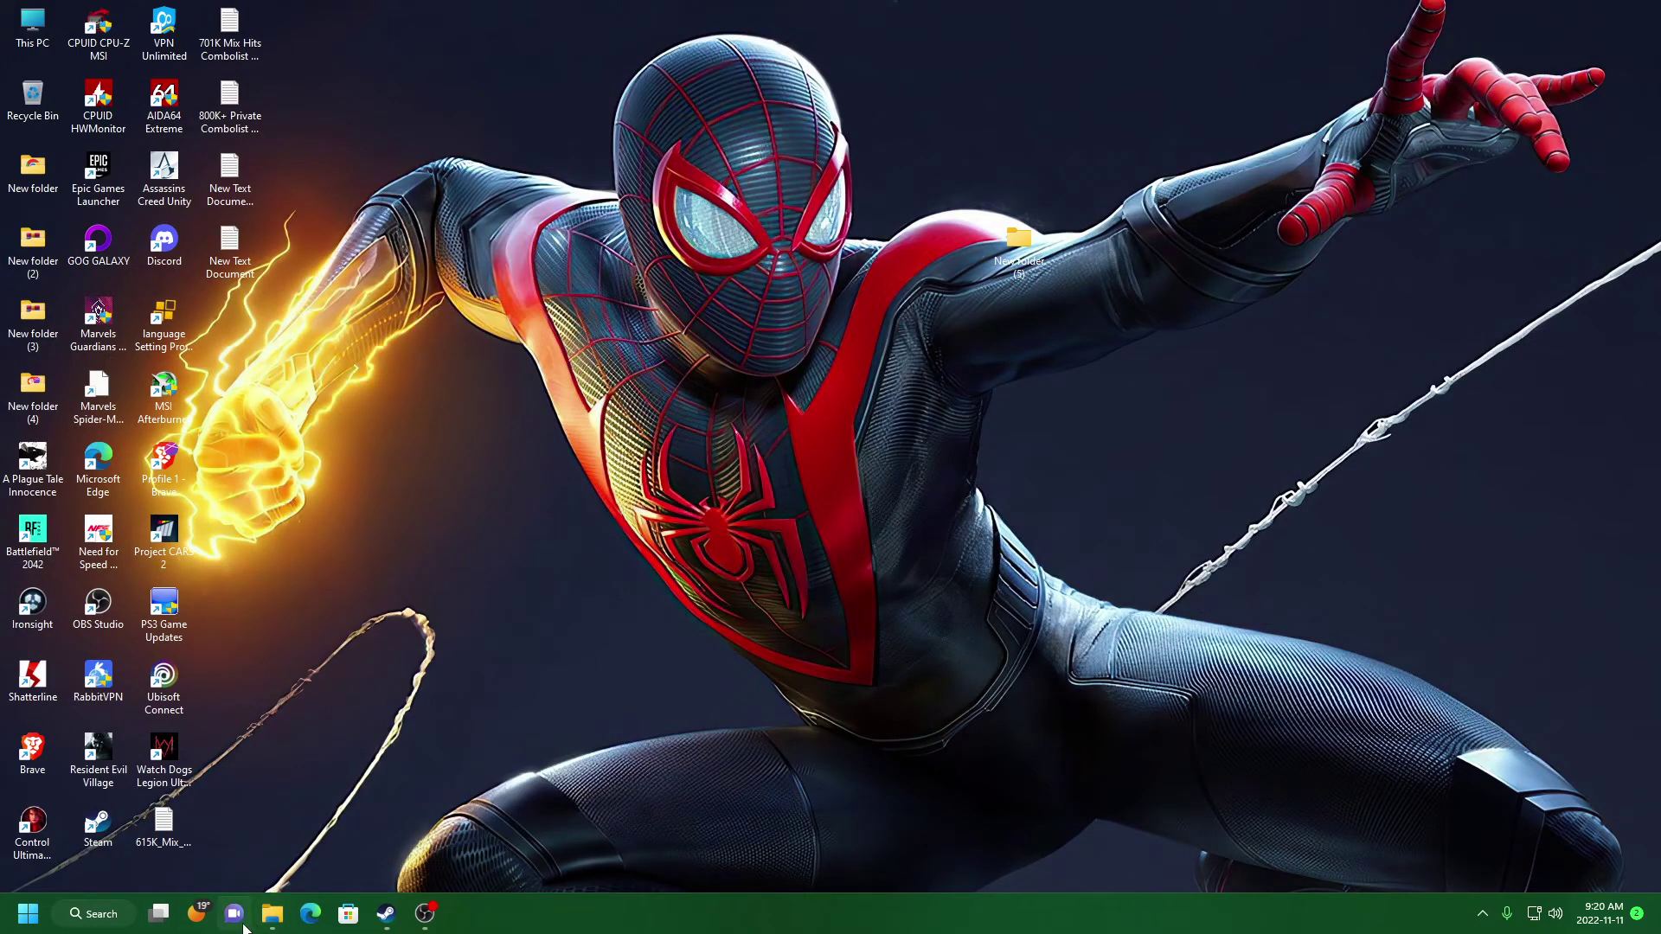
Step: Bring back the Crackfix bin folder window to review the five files, then minimise it
mouse_move(270, 915)
left_click(225, 841)
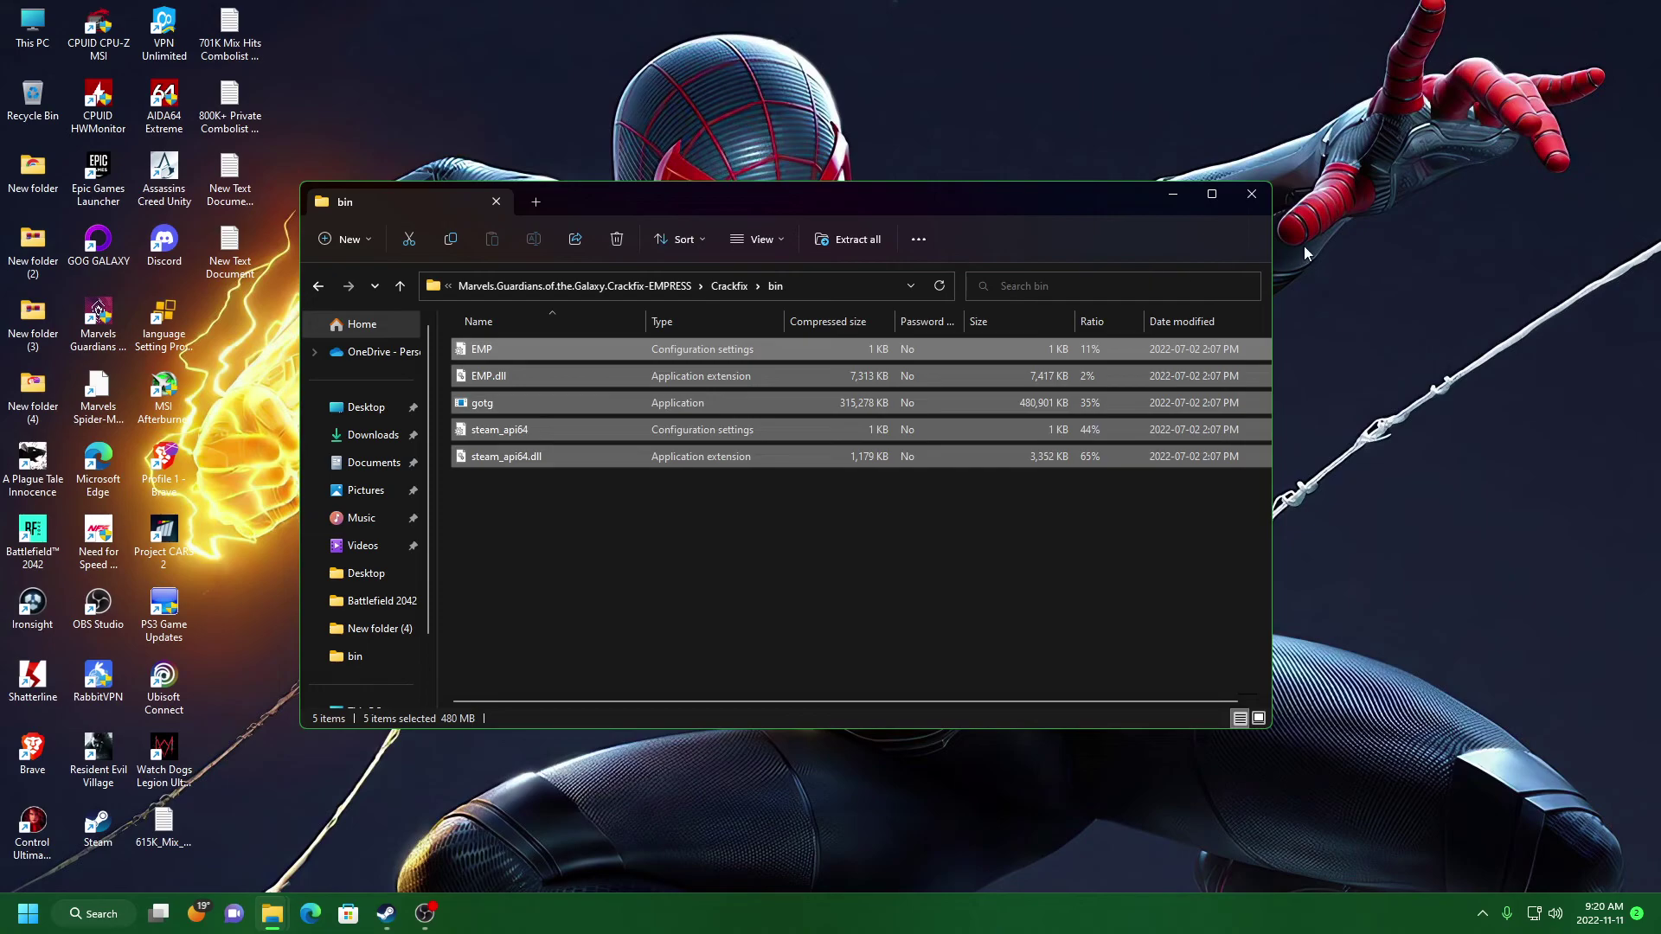
left_click(1181, 201)
Step: Dismiss the desktop context menu and bring the OBS Studio window forward
right_click(920, 386)
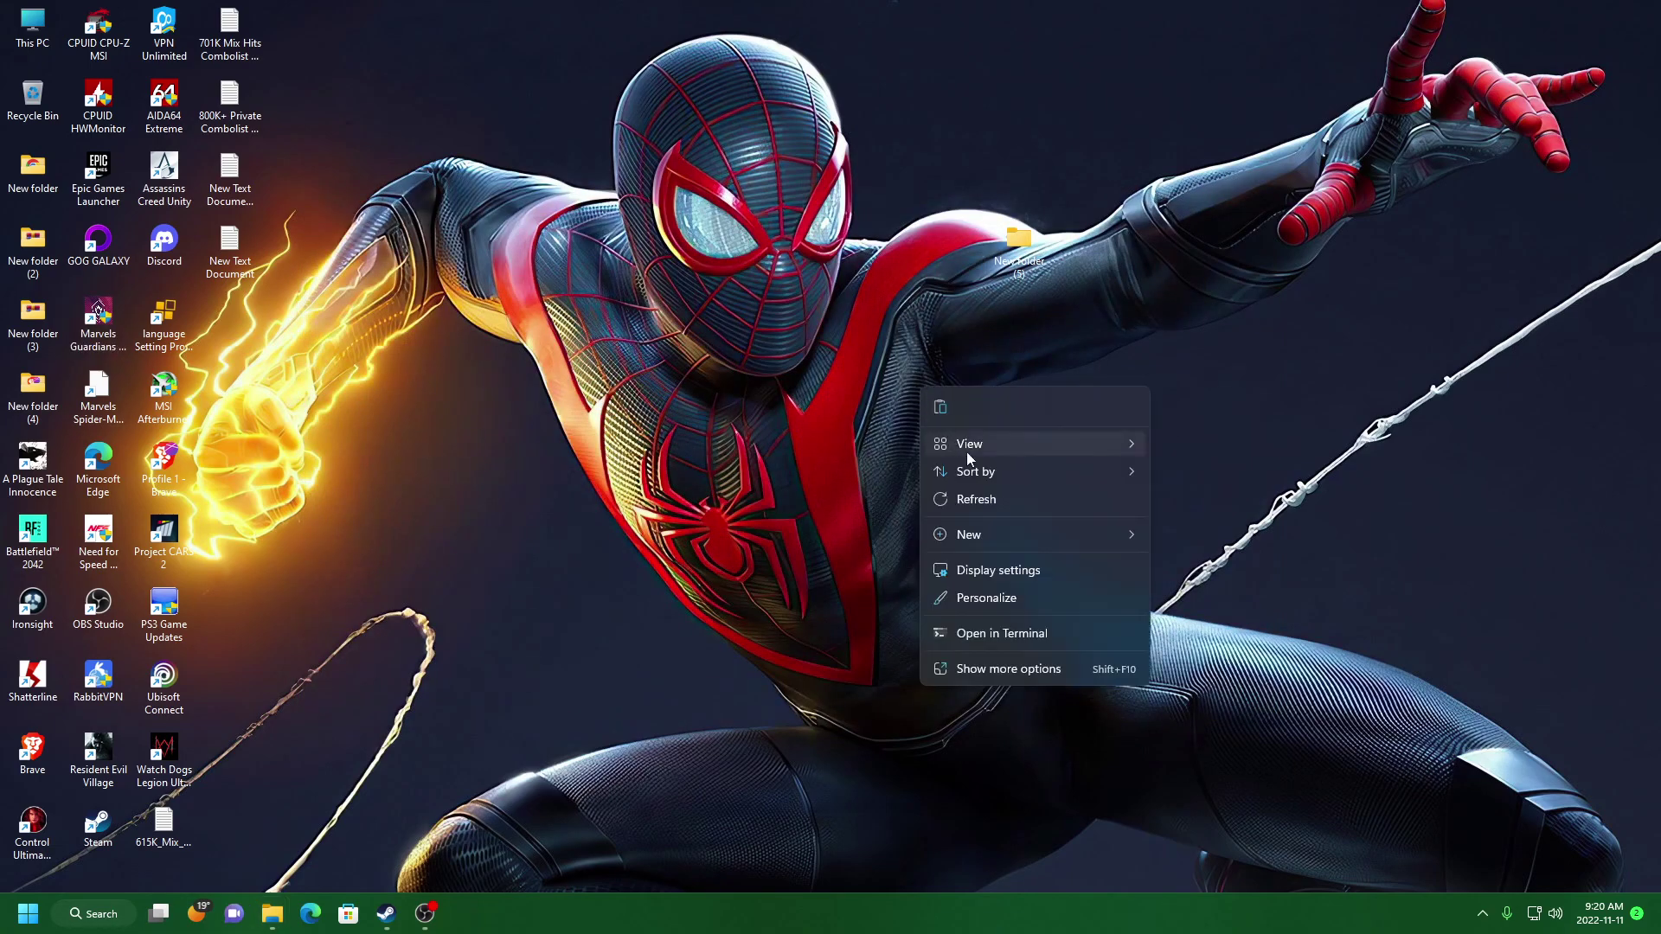
left_click(998, 500)
left_click(424, 912)
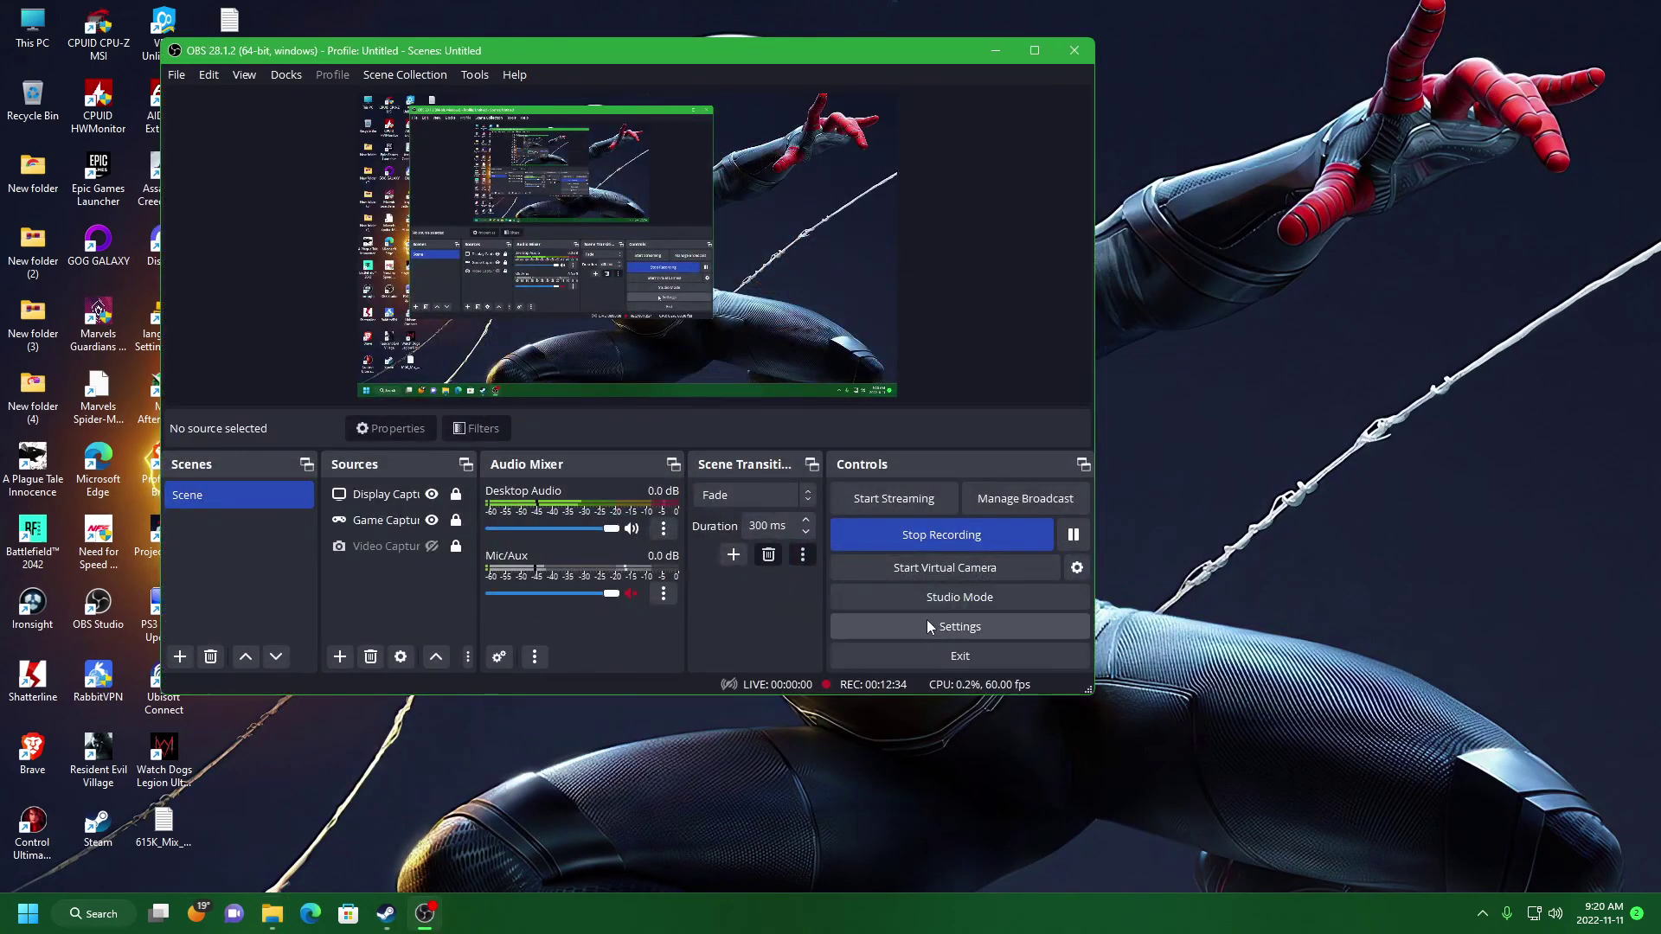